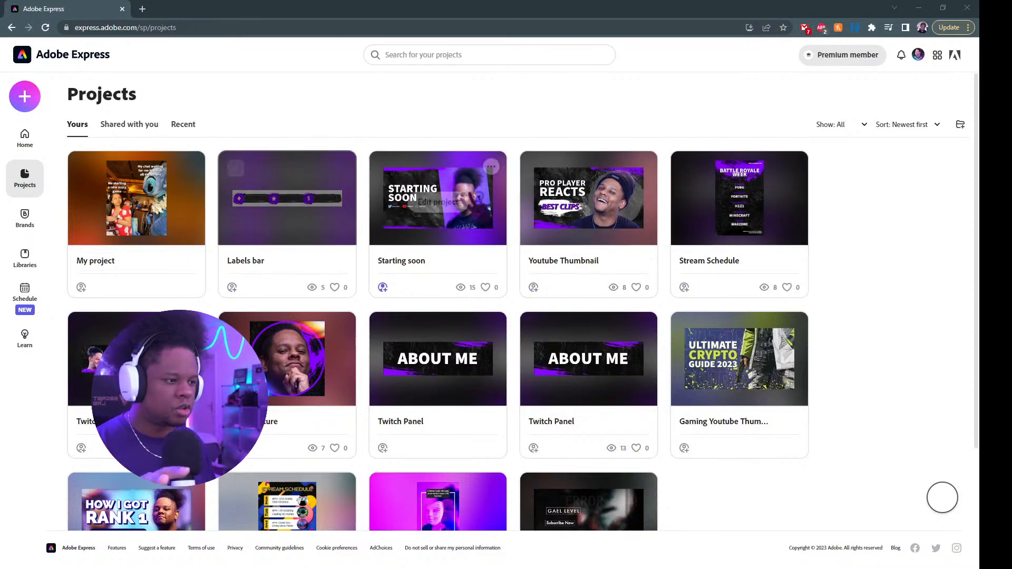
- Go to the home page and look through its template categories, from seasonal highlights to logos, and the template search suggestions
scroll(588, 317, "down", 1)
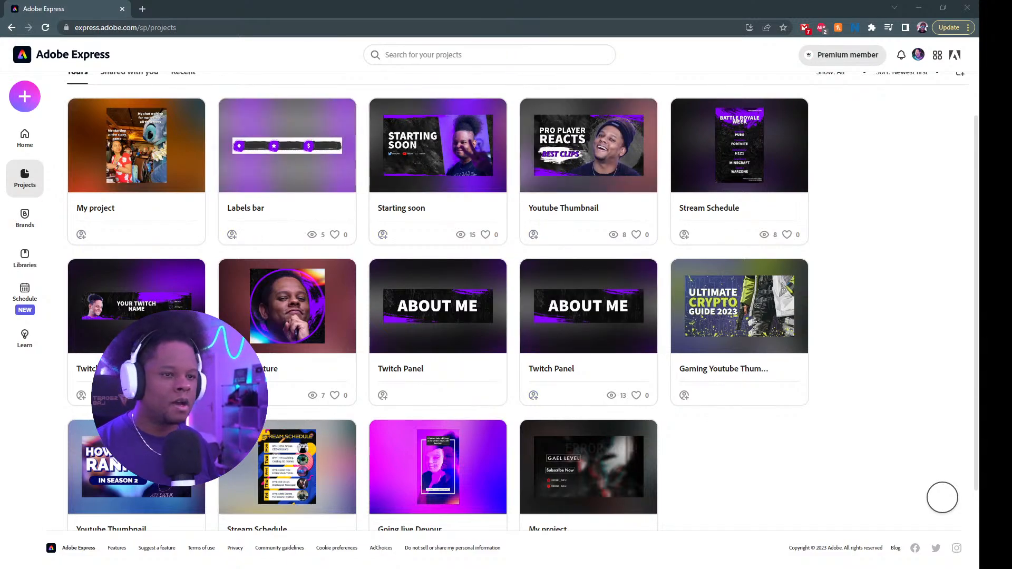
scroll(943, 498, "up", 1)
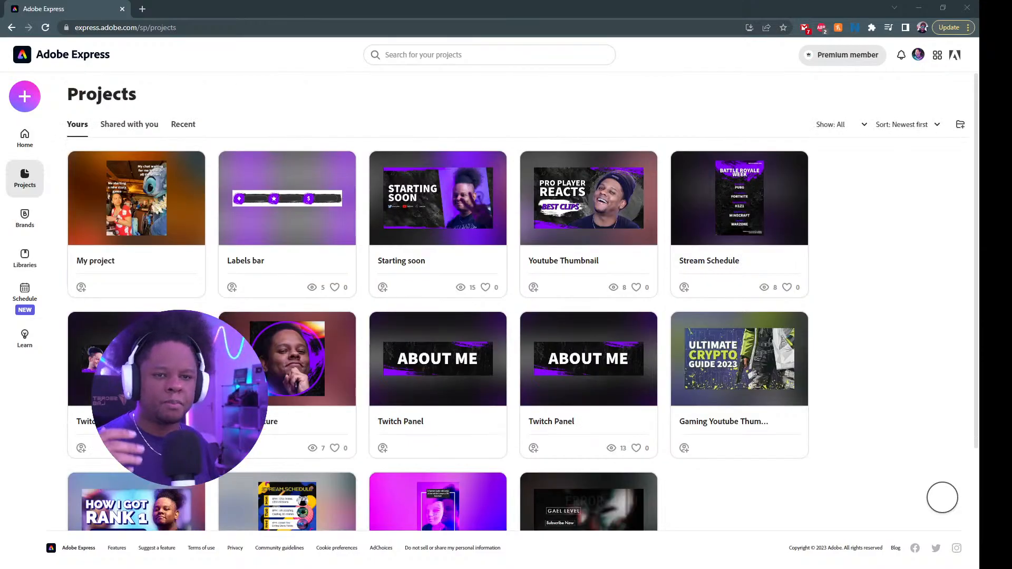
left_click(49, 57)
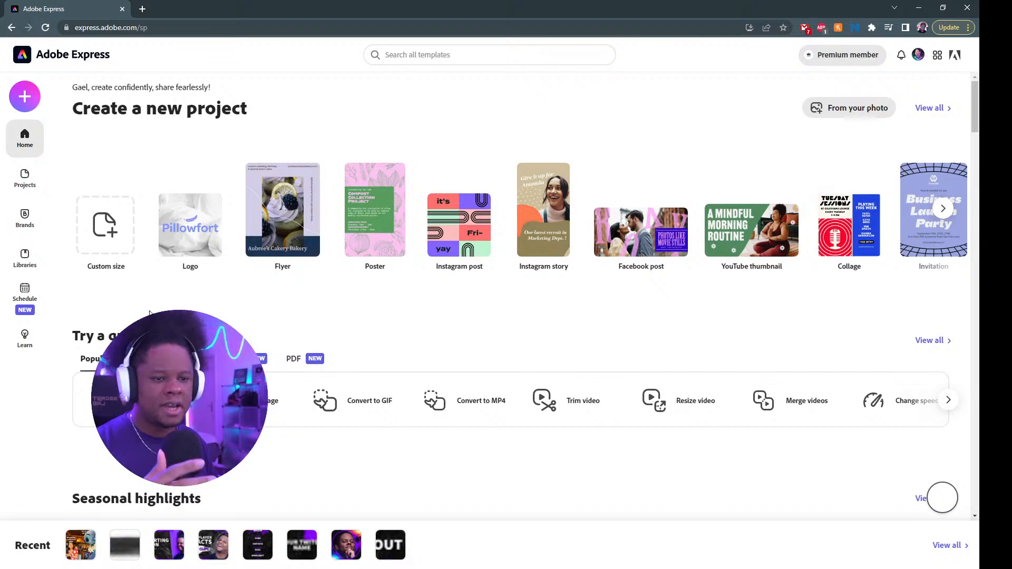
scroll(692, 304, "down", 2)
scroll(692, 305, "down", 6)
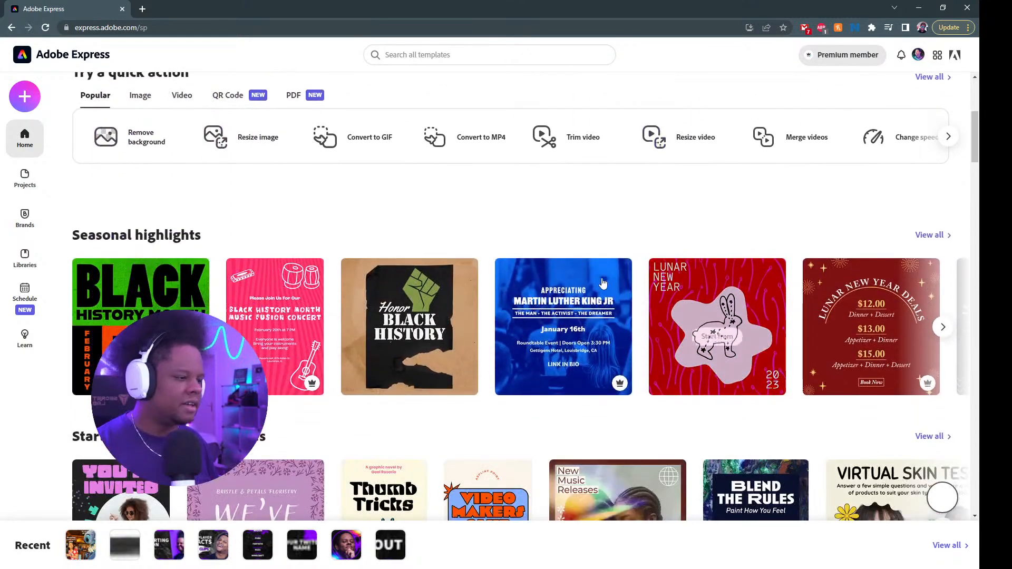
scroll(493, 250, "up", 7)
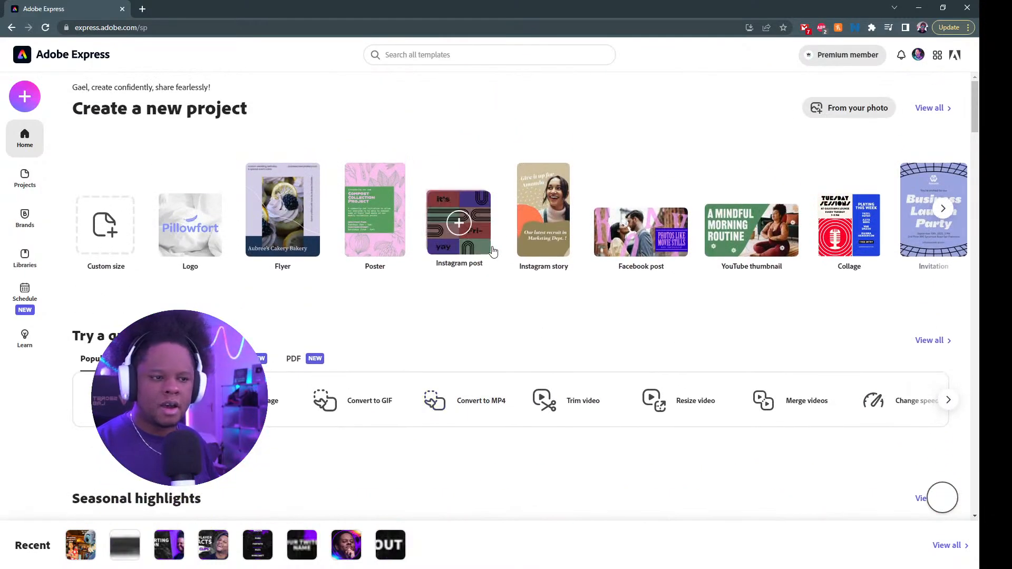
scroll(399, 244, "down", 6)
scroll(399, 243, "down", 3)
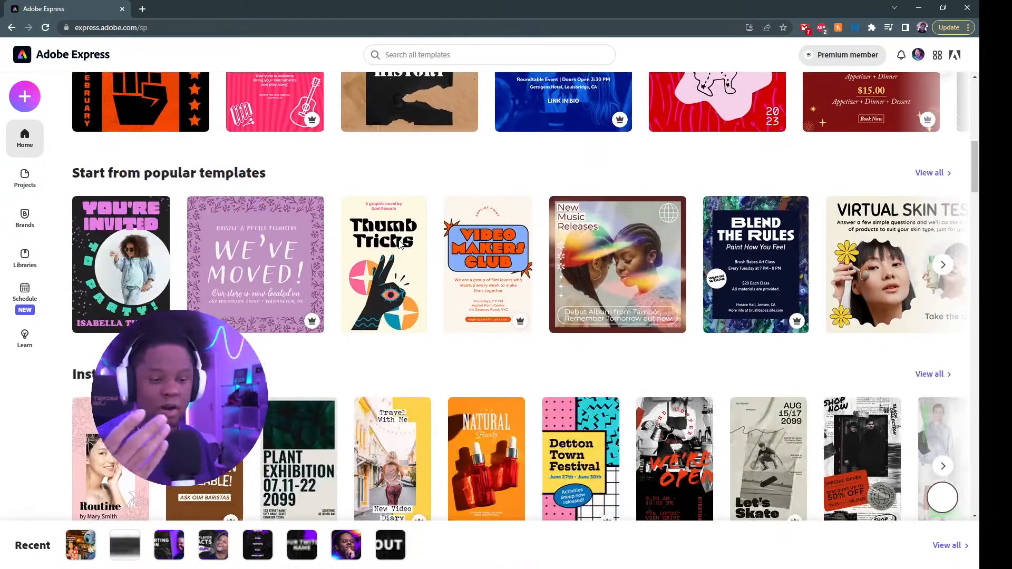
scroll(399, 259, "down", 3)
scroll(399, 259, "down", 8)
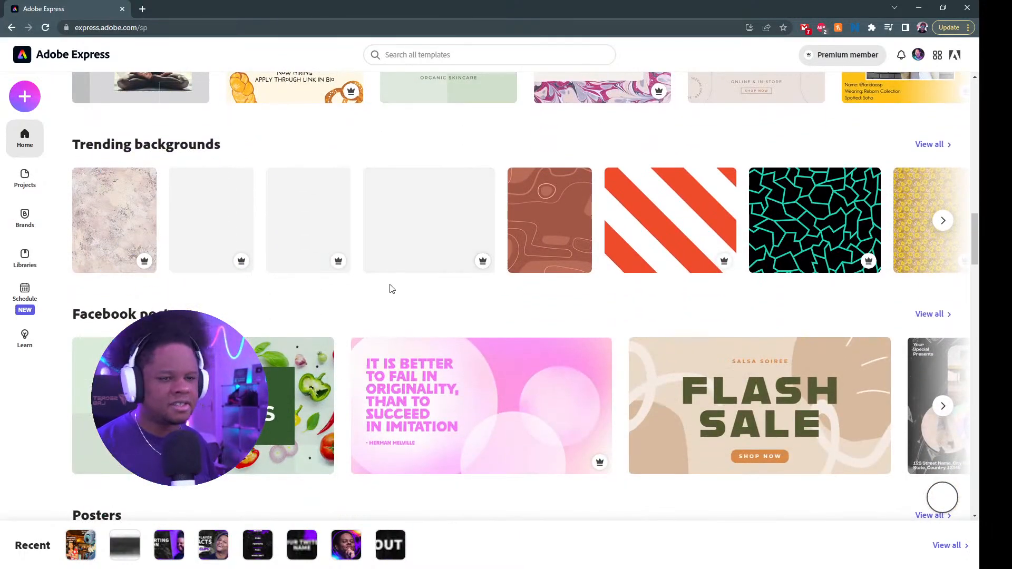
scroll(392, 284, "down", 7)
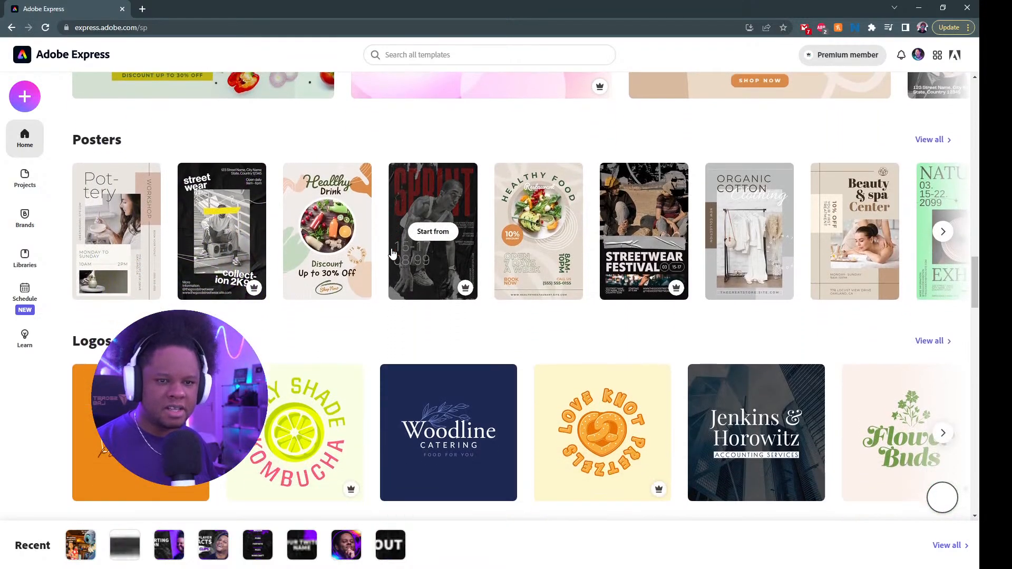
scroll(392, 253, "down", 1)
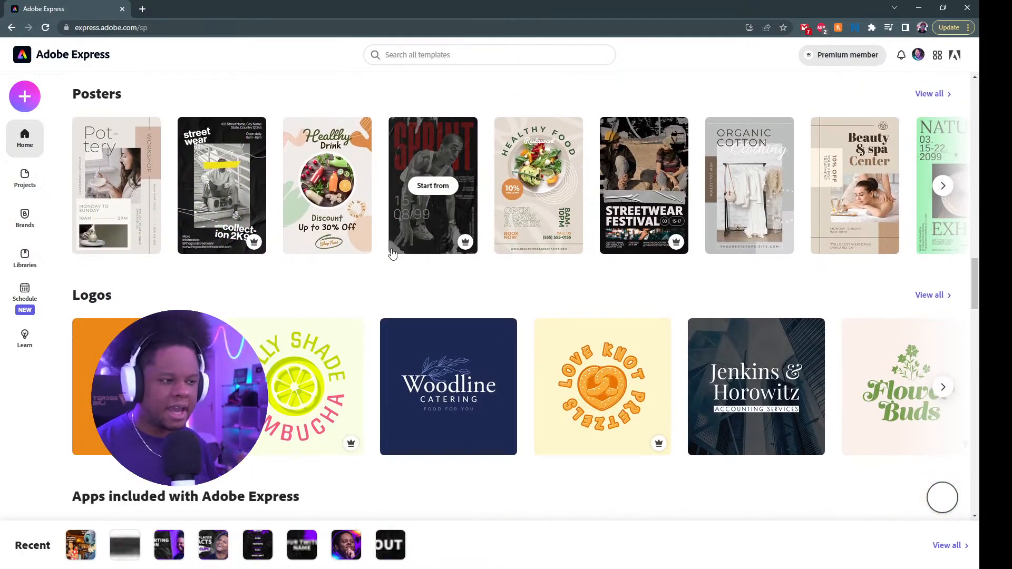
left_click(482, 56)
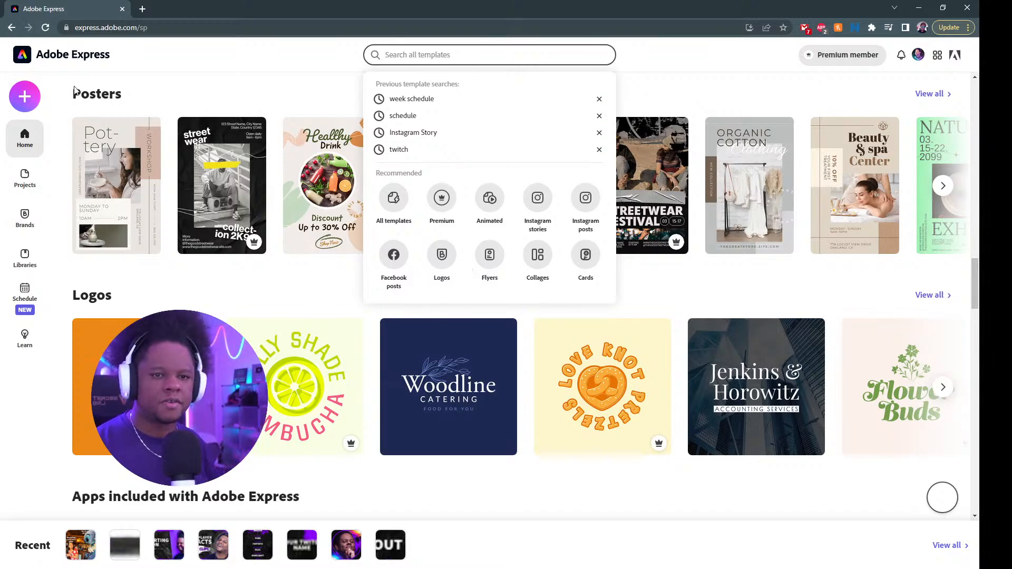
- Create a new custom size graphic with the social post preset YouTube thumbnail, 1280 x 720
left_click(28, 103)
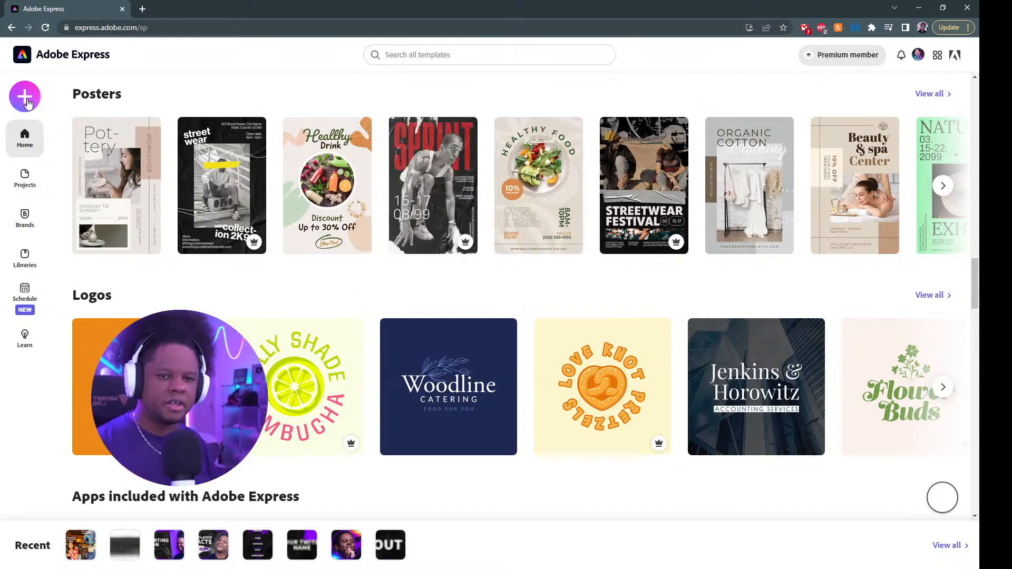
left_click(28, 103)
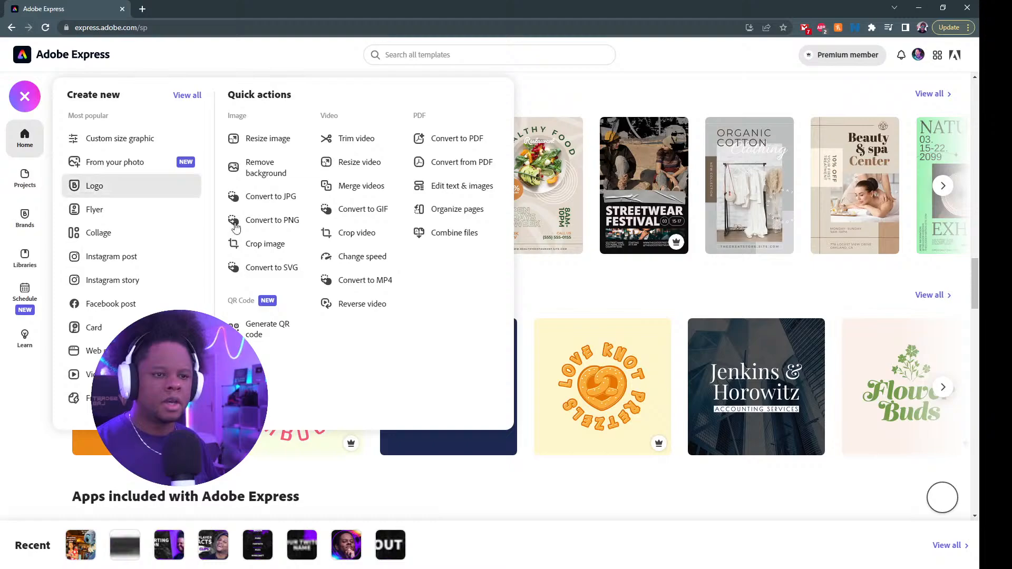
left_click(120, 138)
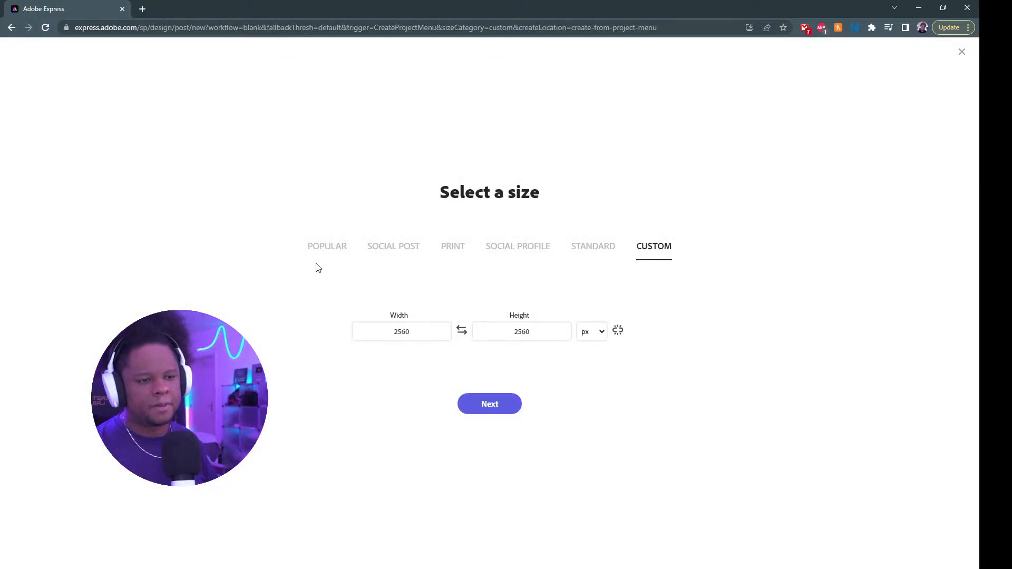
left_click(328, 247)
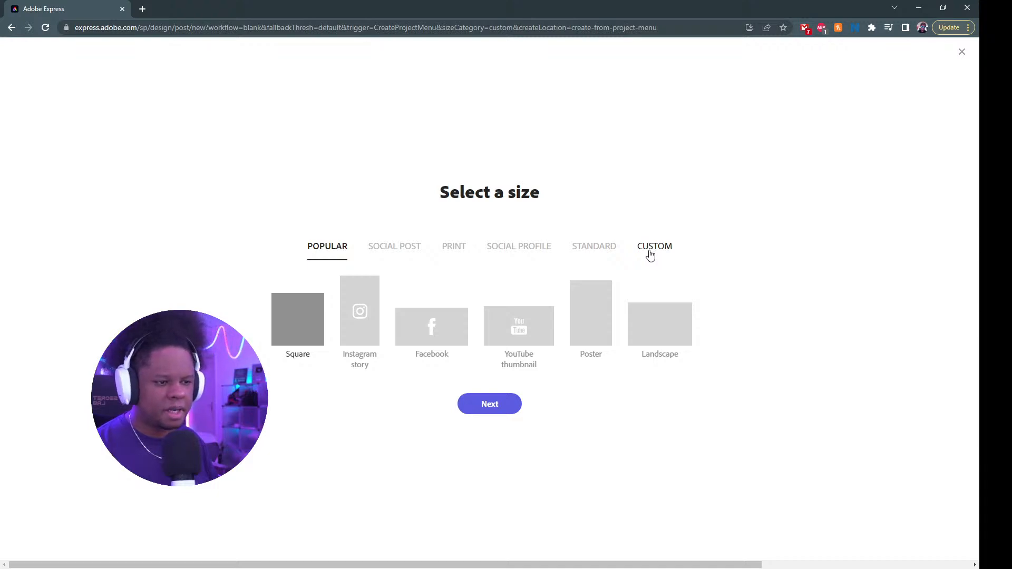
left_click(594, 257)
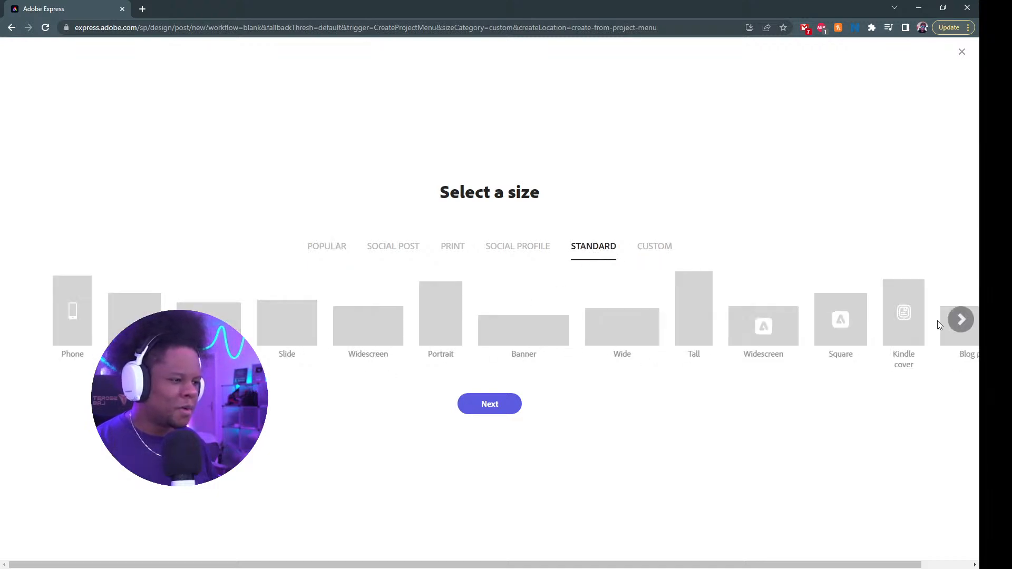
left_click(379, 249)
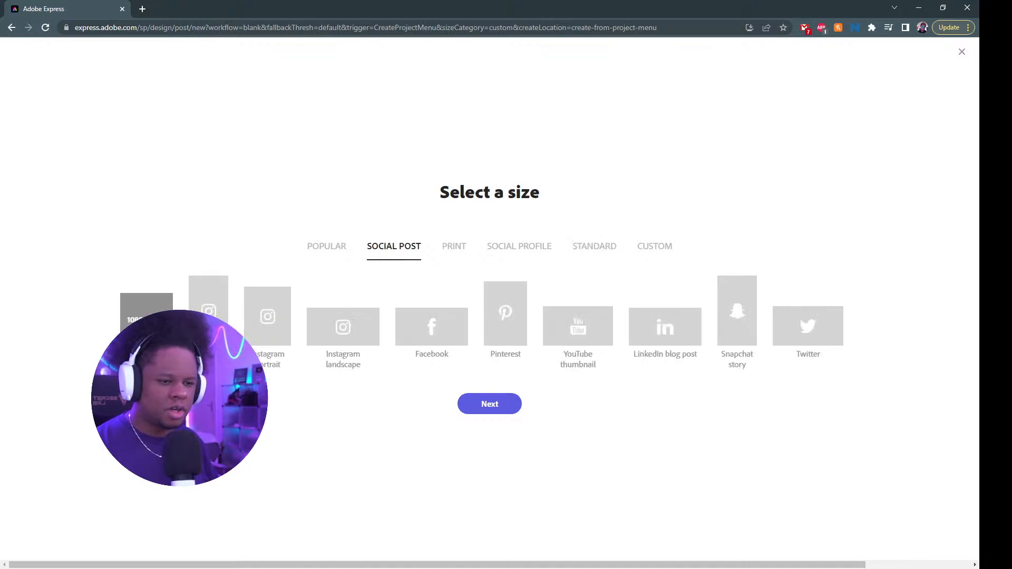
left_click(565, 350)
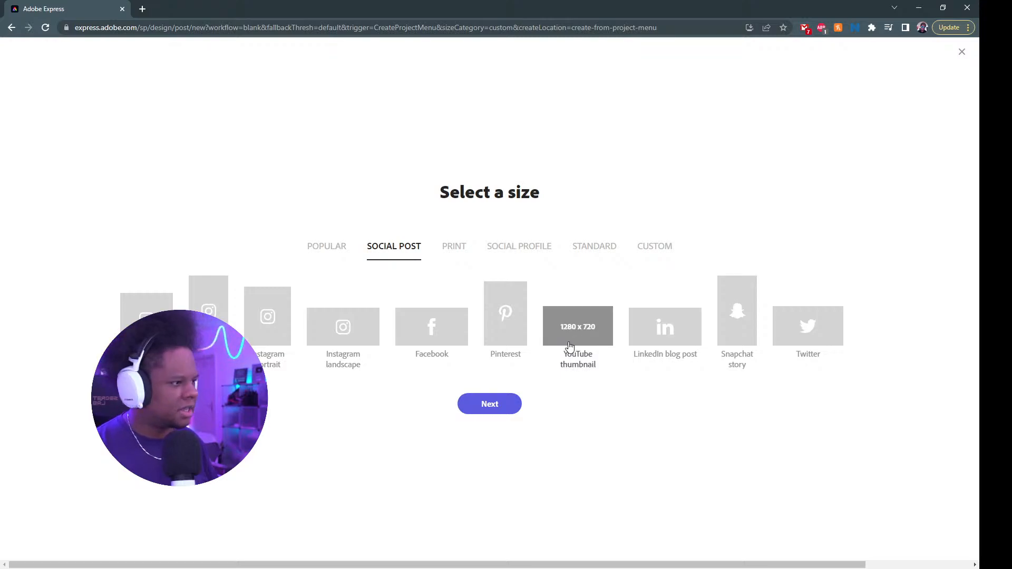
left_click(502, 412)
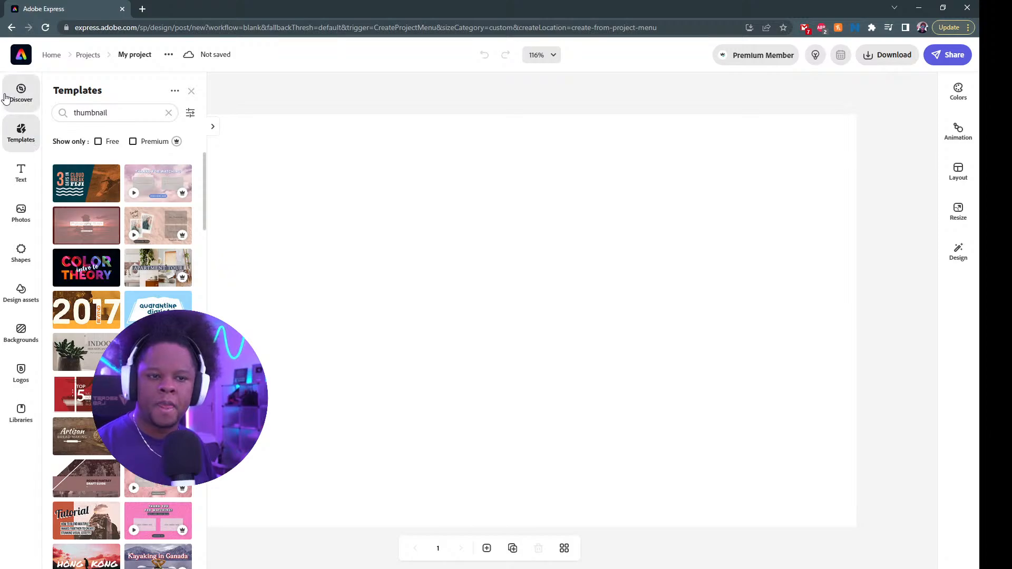
- Browse the thumbnail templates and apply the red Baked Salmon cooking tutorial template to the blank page
left_click(355, 81)
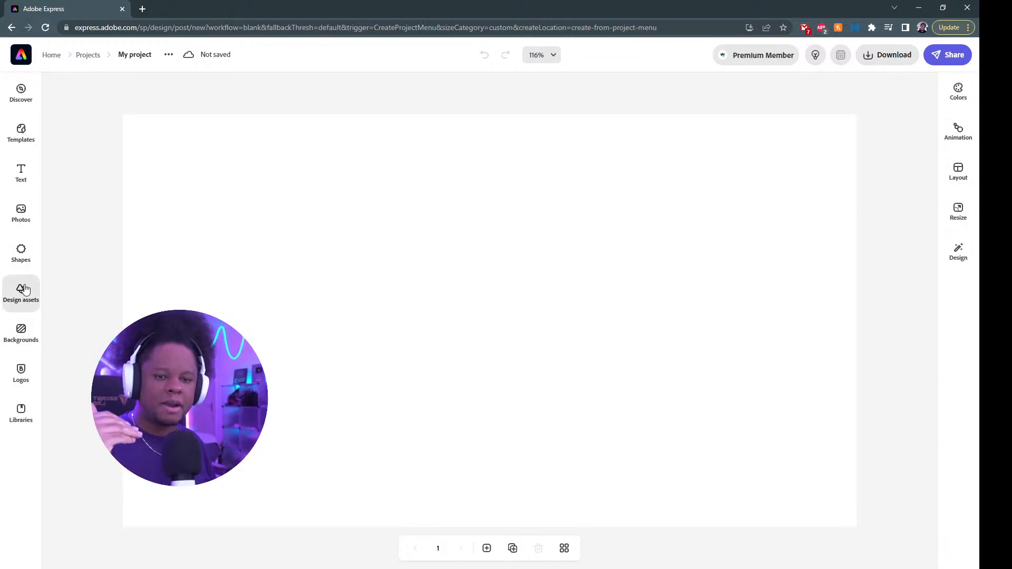
left_click(20, 132)
scroll(97, 225, "down", 2)
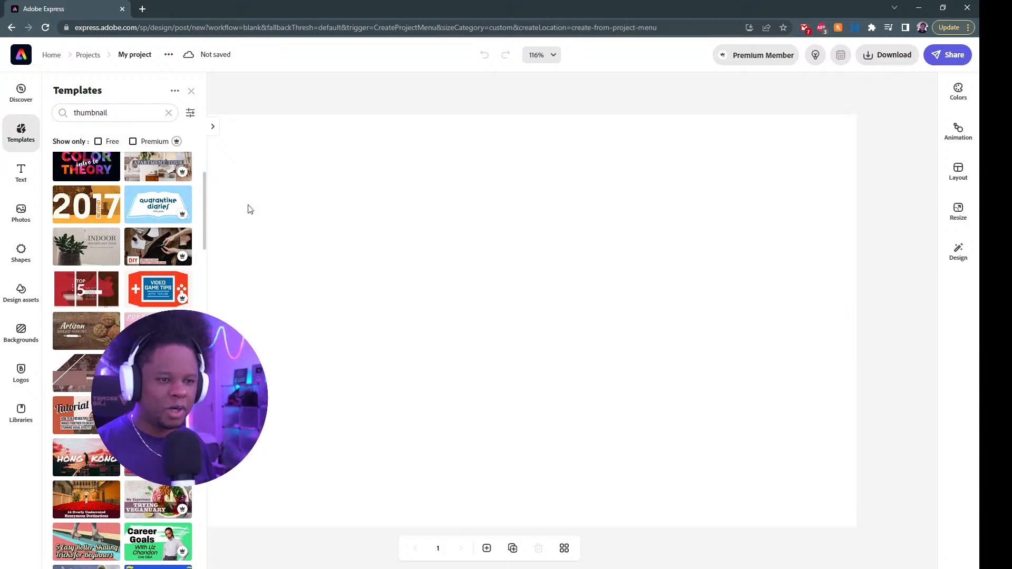
scroll(87, 200, "down", 6)
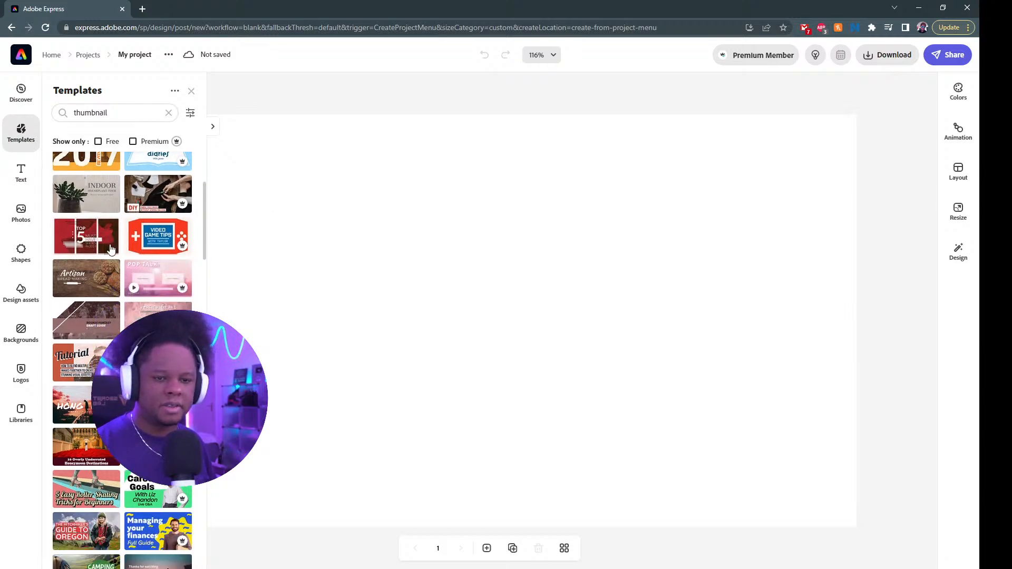
scroll(120, 204, "down", 1)
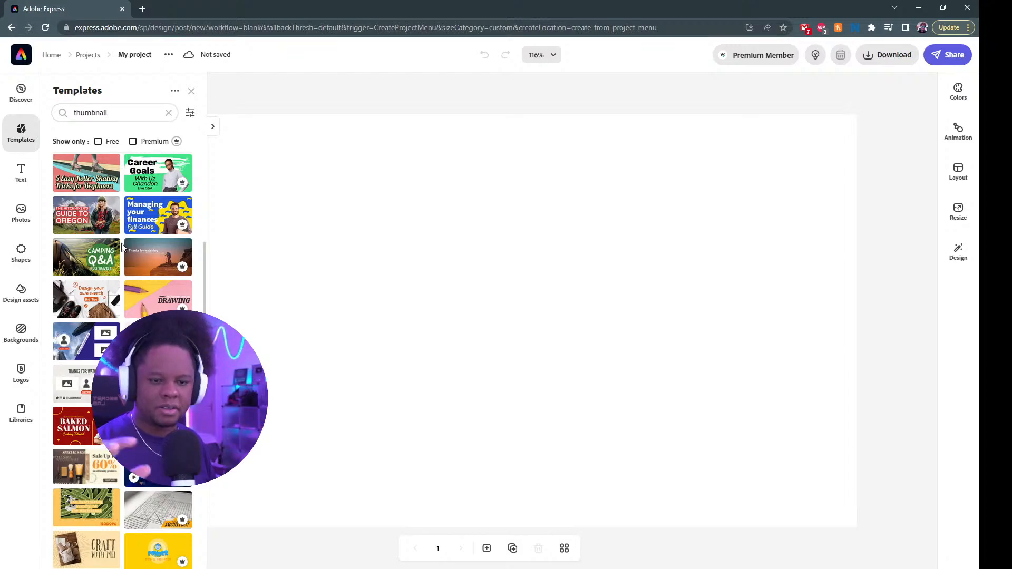
scroll(124, 244, "down", 5)
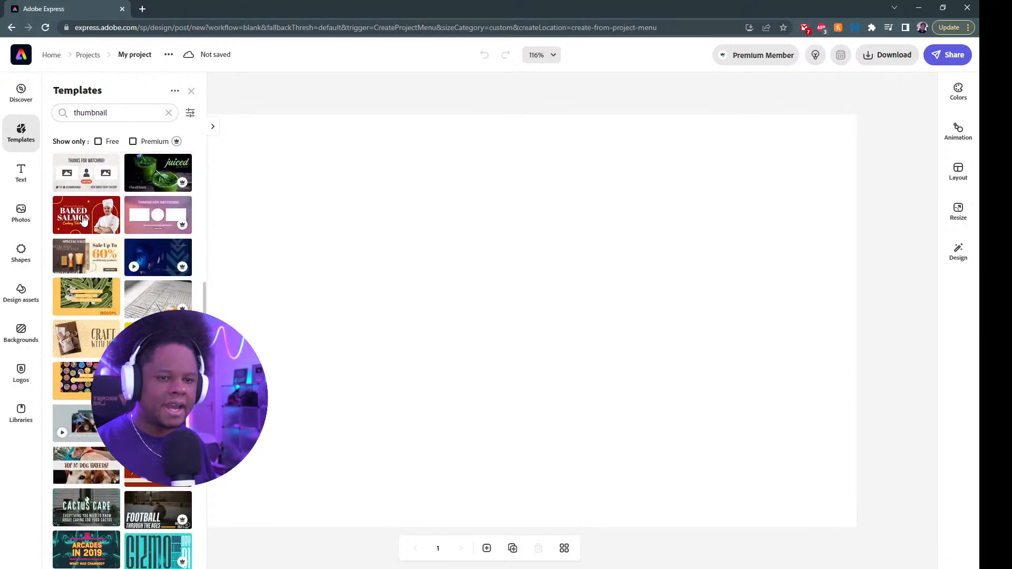
left_click(83, 218)
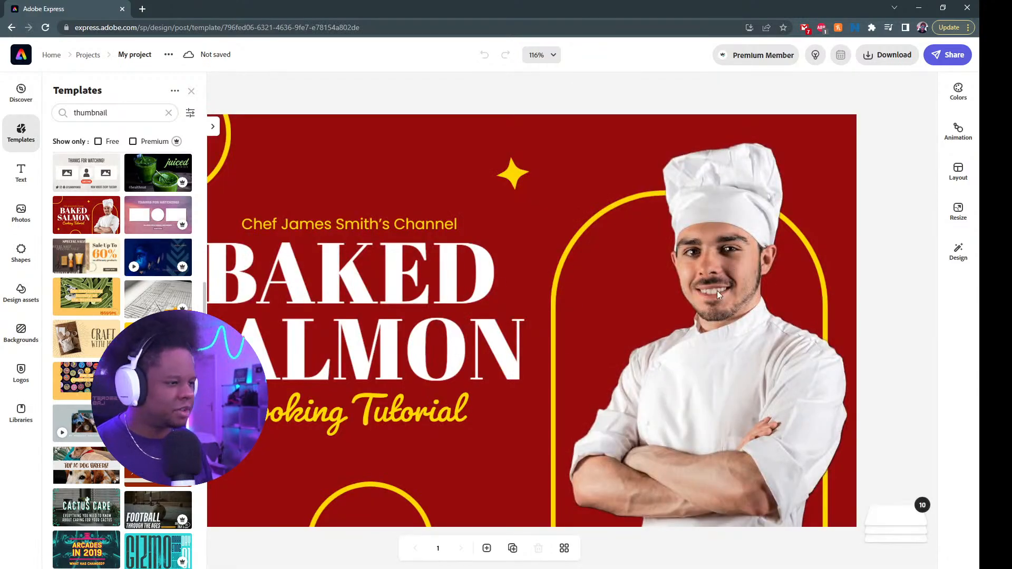
- Replace the thumbnail's main headline text with "COOKING STREAM" on two lines
left_click(575, 179)
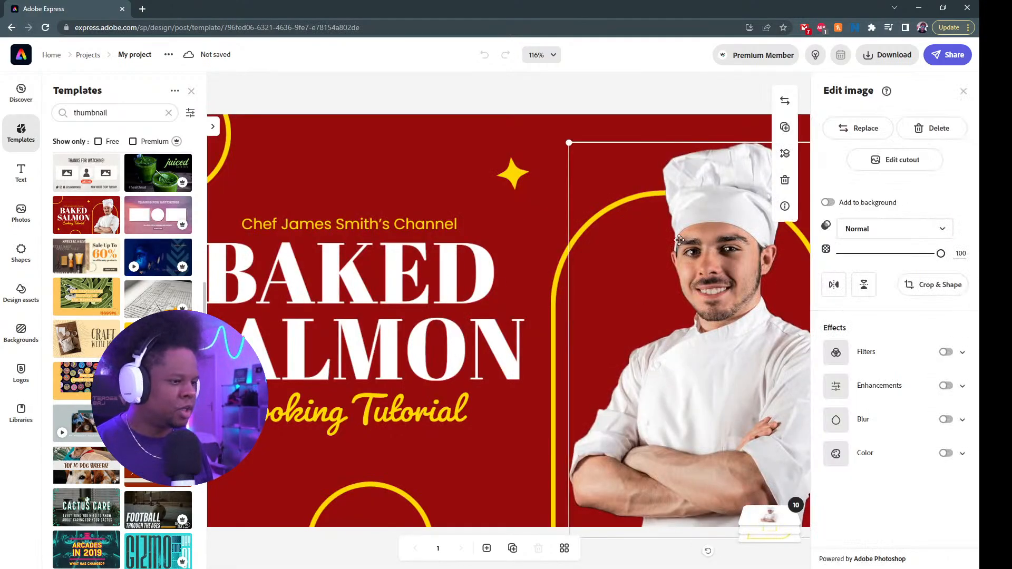
left_click(392, 278)
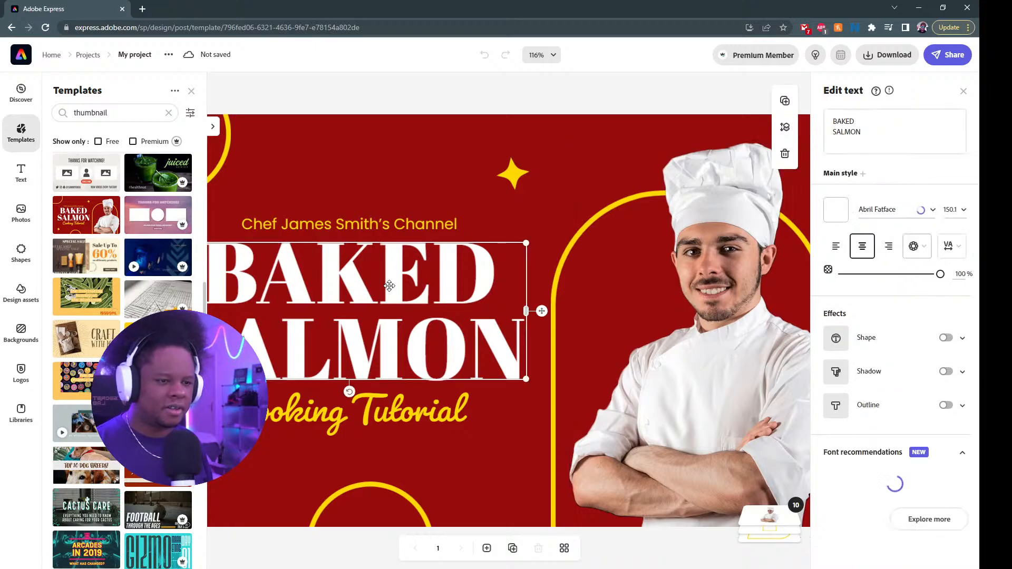
left_click(191, 90)
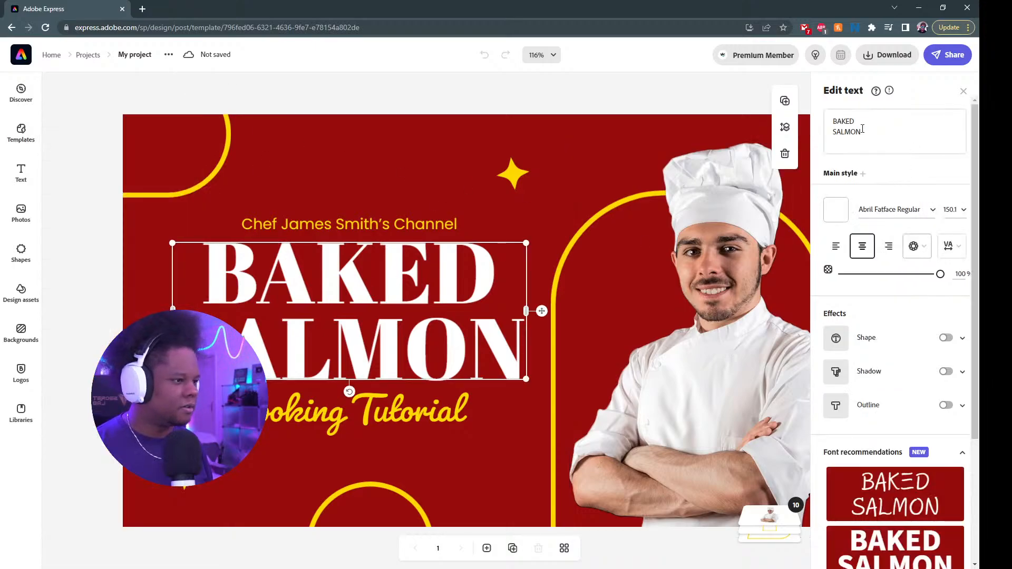
left_click_drag(876, 139, 827, 113)
type("C")
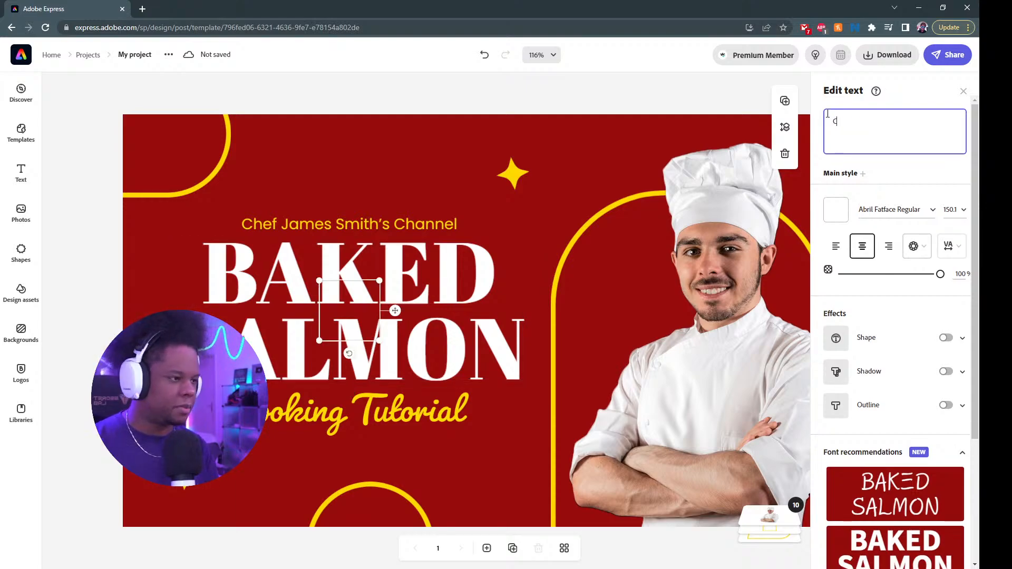
type("OOKING")
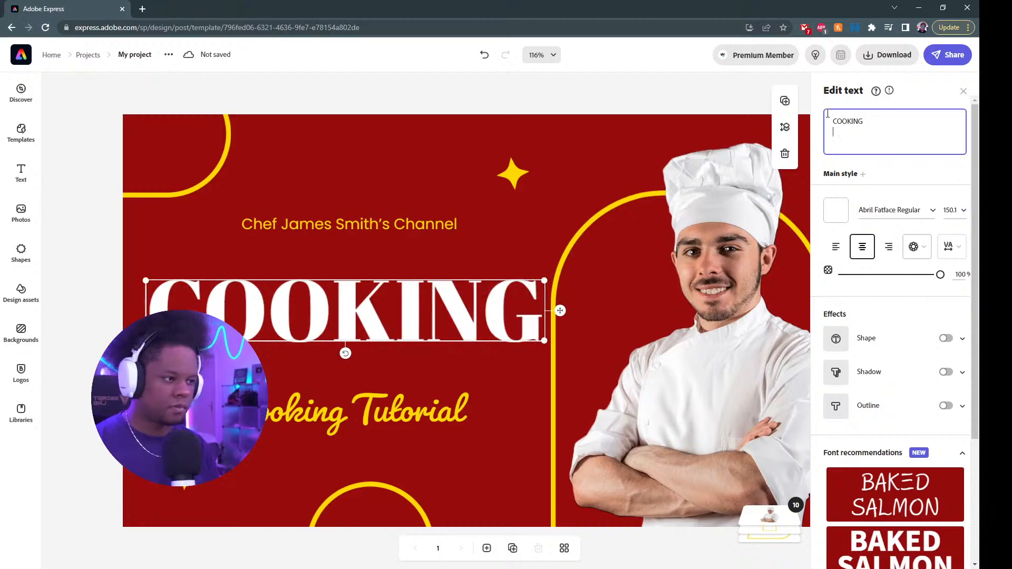
key("Return")
type("strea")
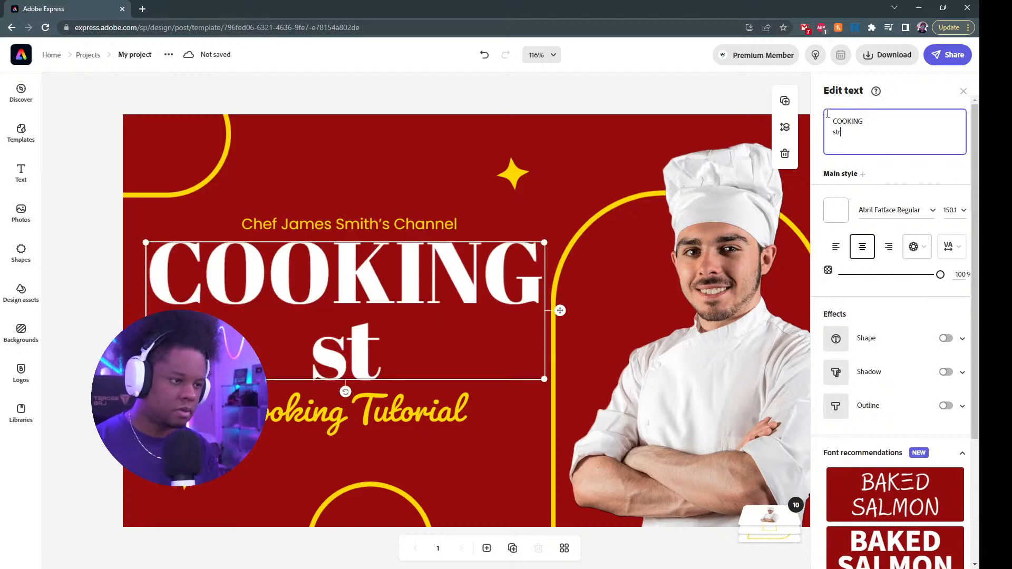
key("BackSpace")
key("BackSpace")
key("BackSpace")
key("BackSpace")
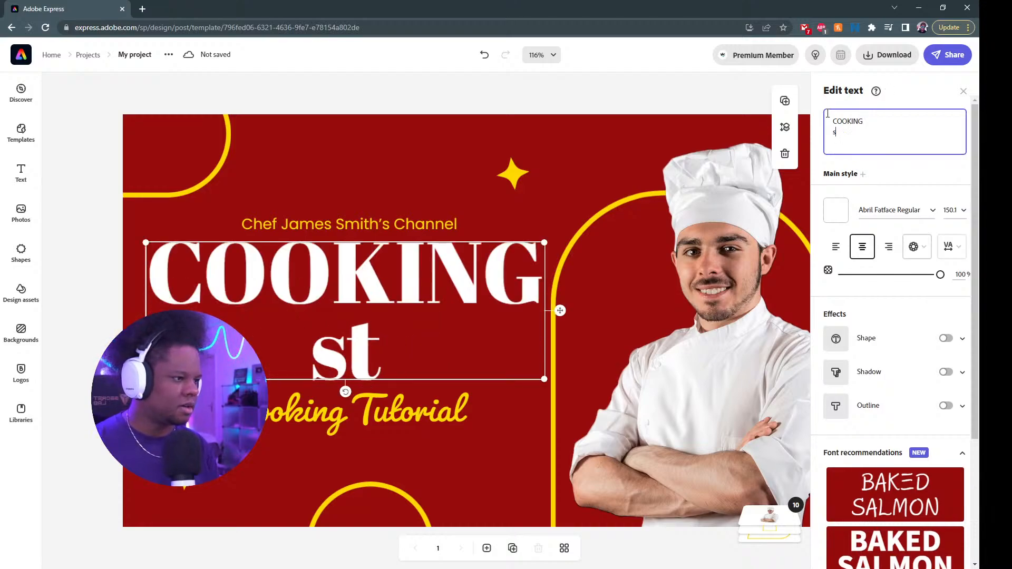
type("ST")
type("AM")
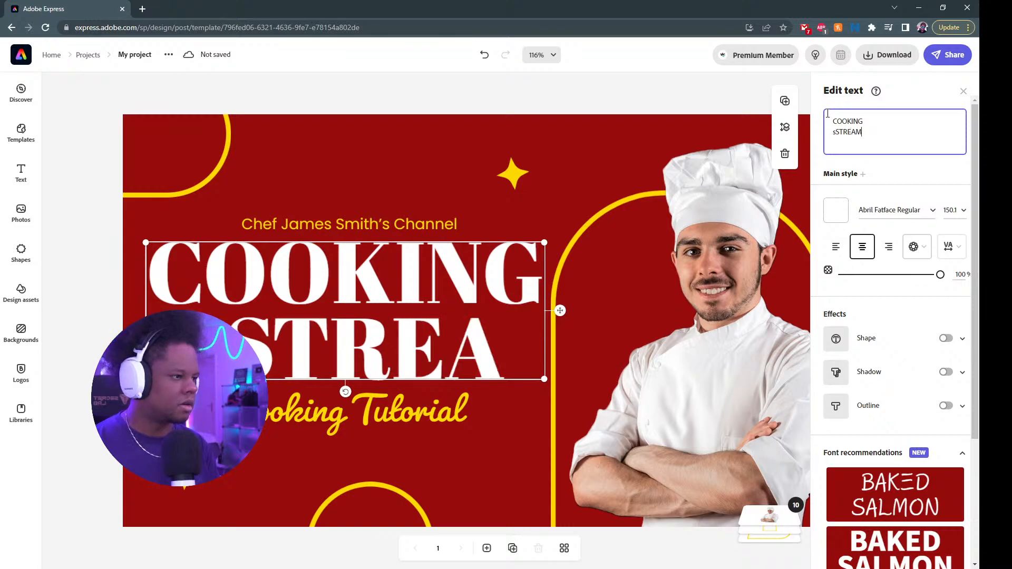
key("Left")
key("Left")
key("Left")
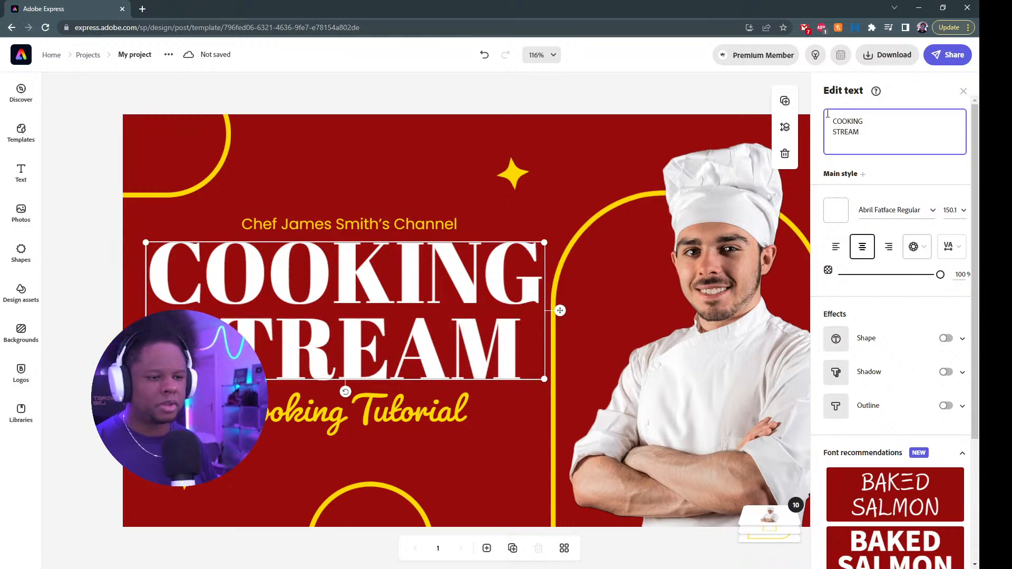
- Select the channel name line above the headline and undo the headline text change
left_click(291, 228)
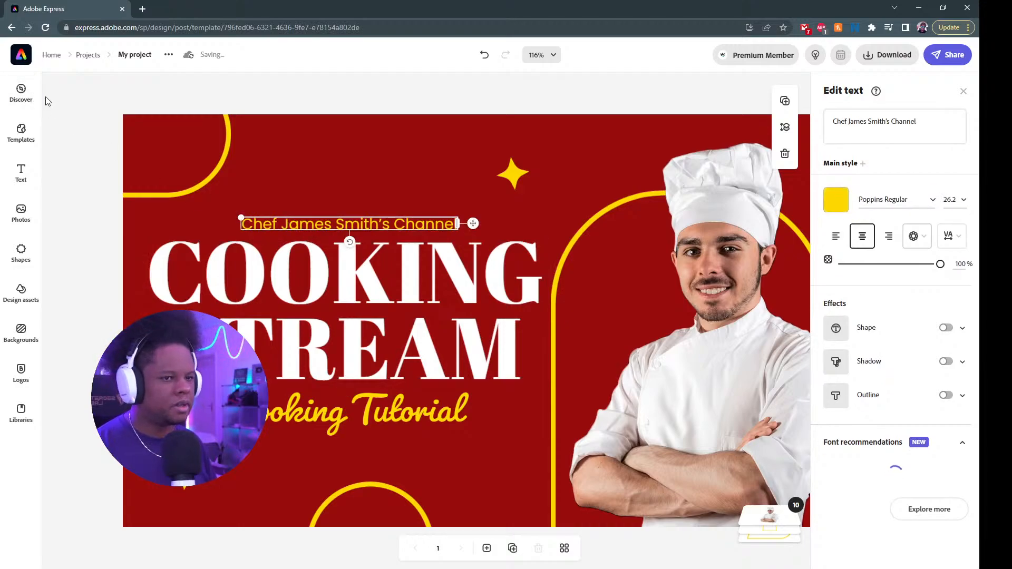
key("ctrl+z")
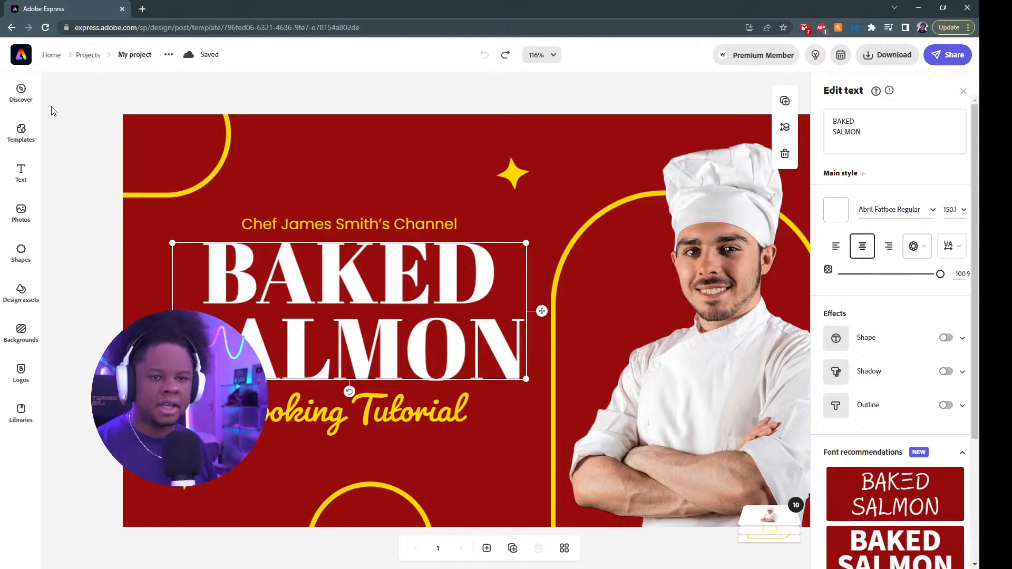
- Select all the template's text, decorations and chef photo and delete them, keeping only the red background
left_click_drag(94, 91, 810, 543)
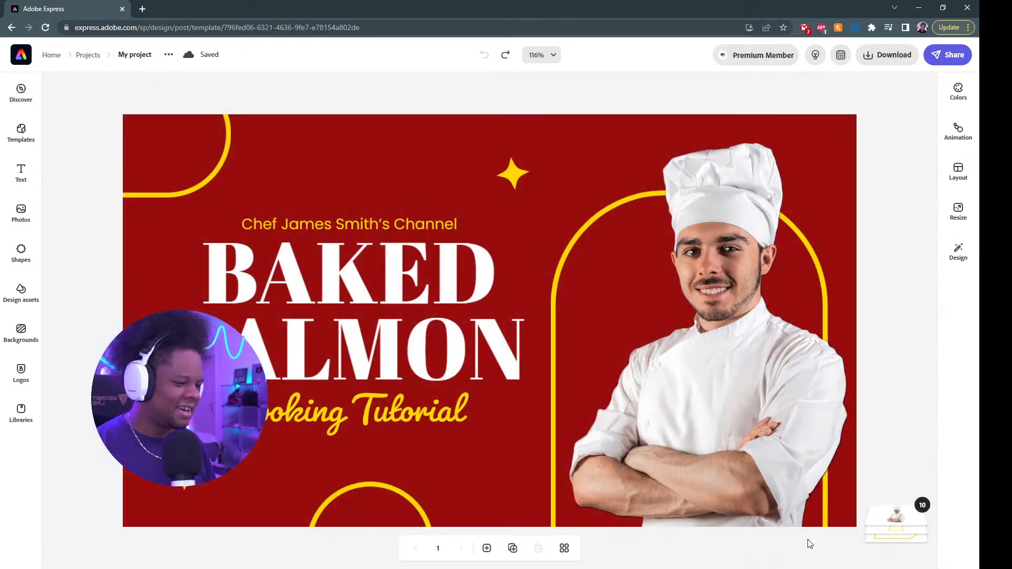
left_click_drag(101, 95, 837, 538)
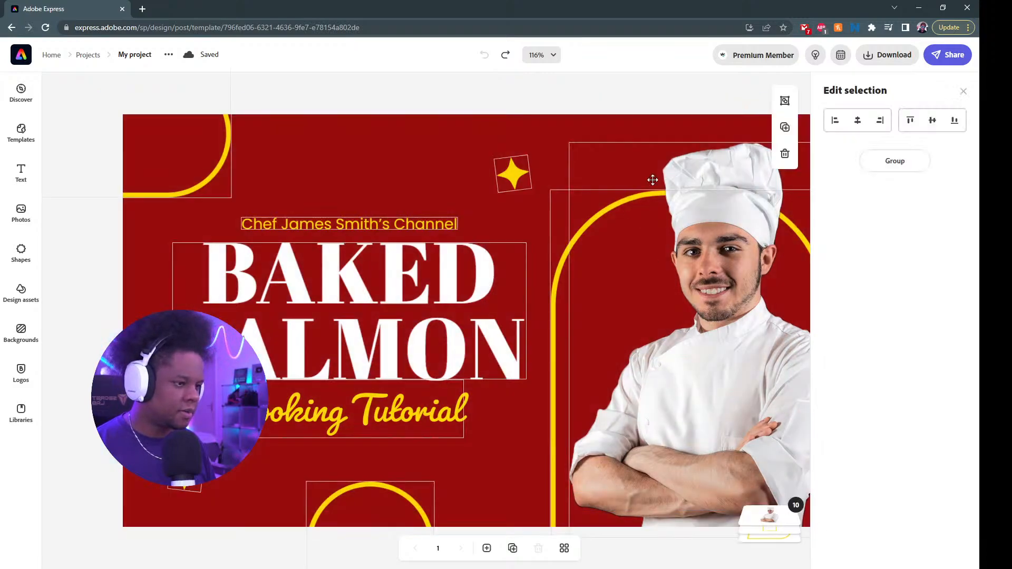
left_click(784, 153)
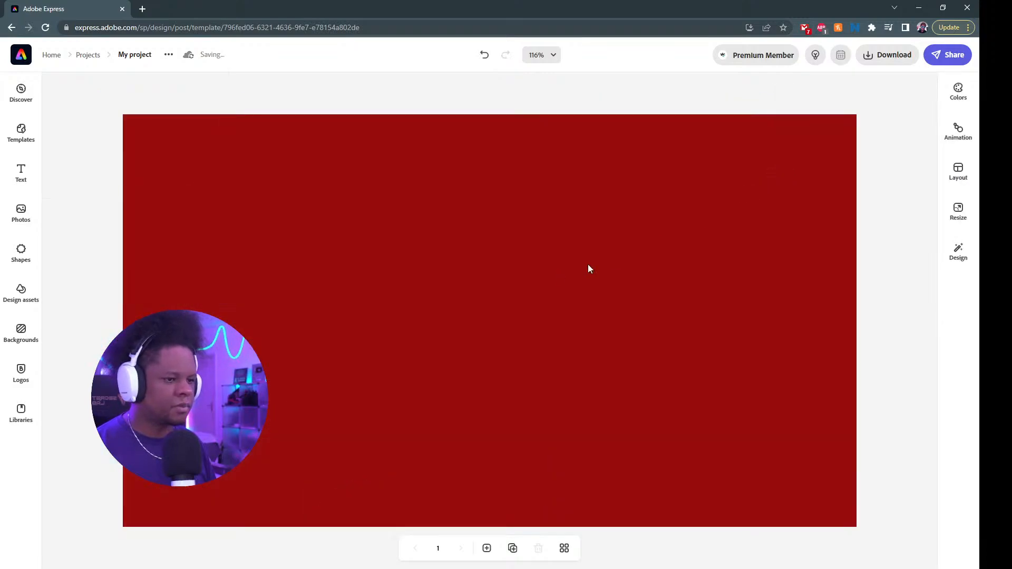
- Change the page background to the solid black #0D0C0A from the current palette
left_click(426, 201)
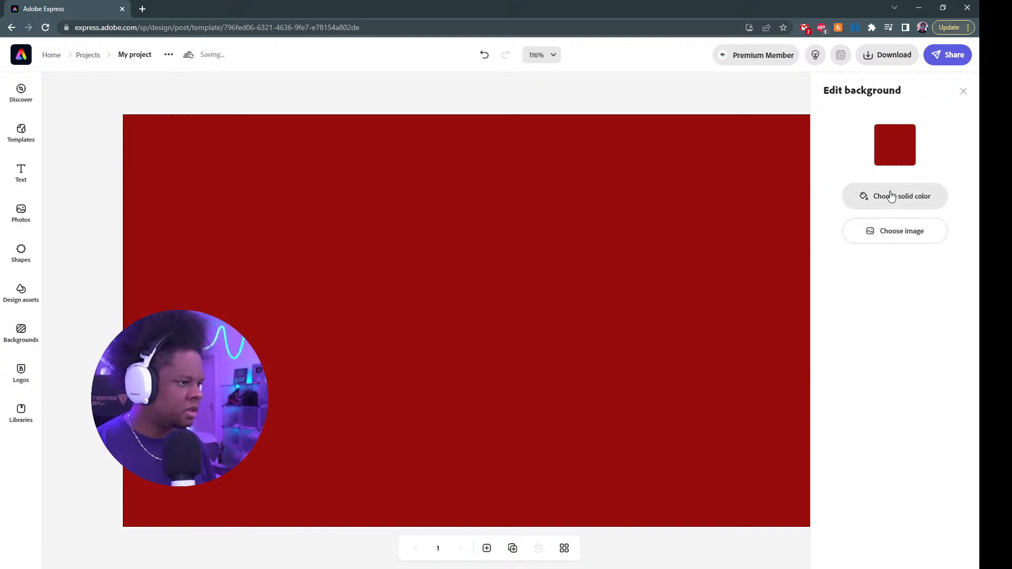
left_click(963, 93)
left_click(11, 348)
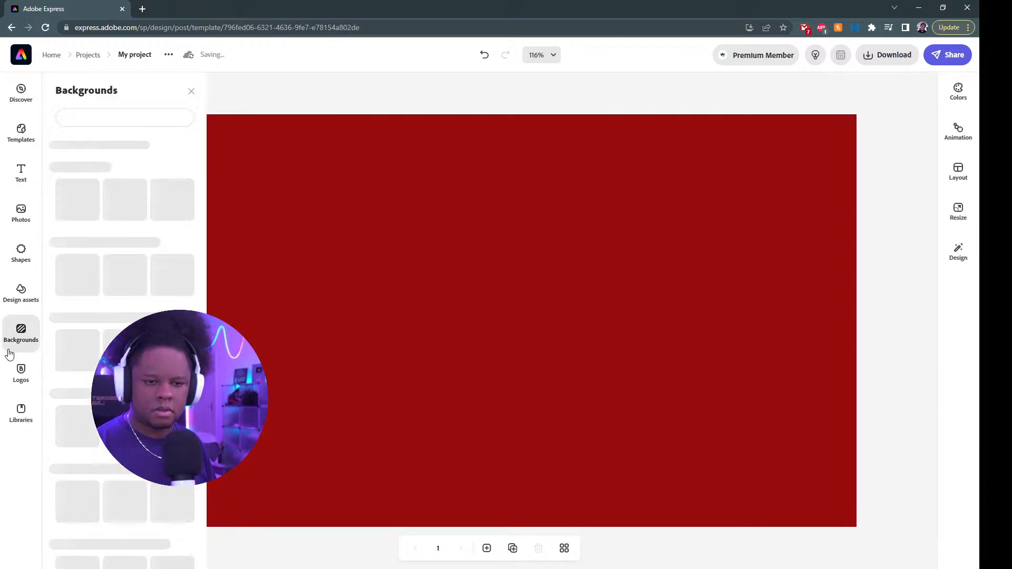
left_click(596, 262)
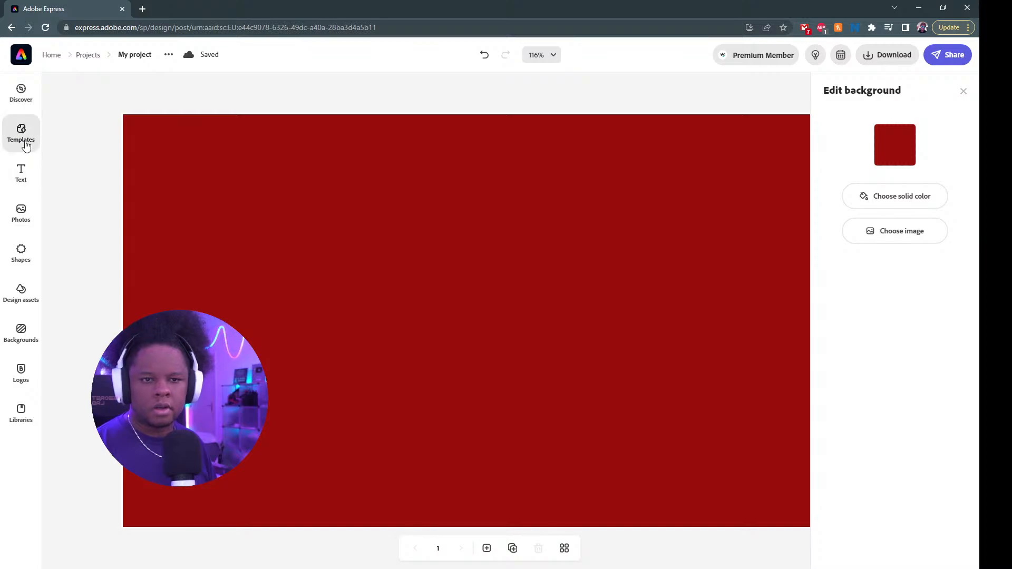
left_click(21, 169)
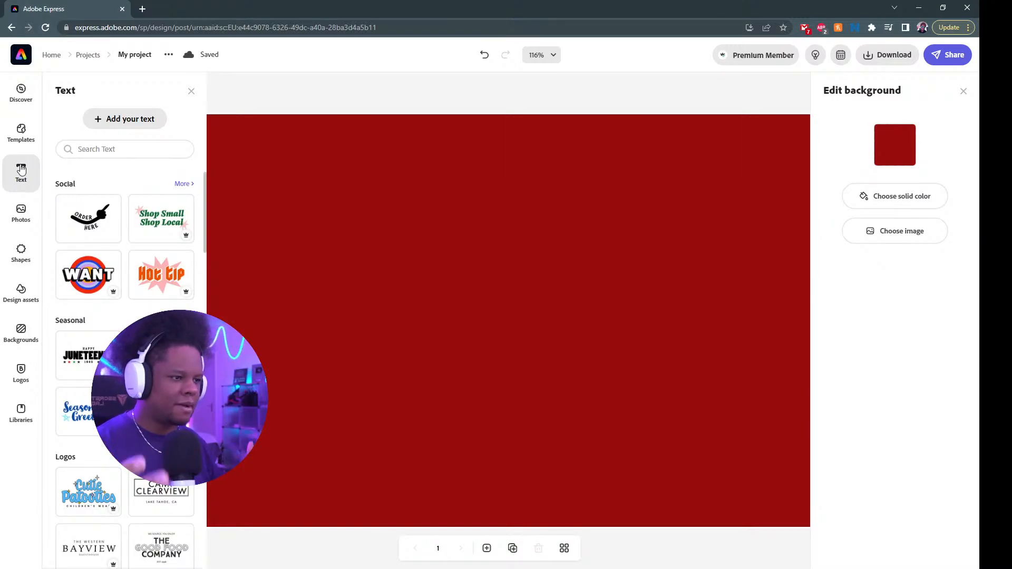
scroll(104, 228, "down", 2)
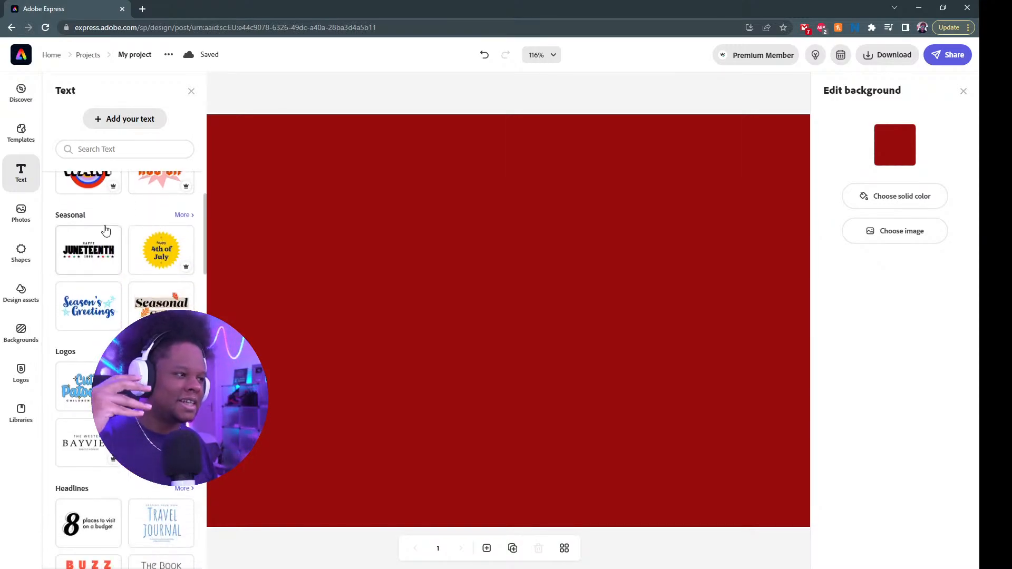
scroll(105, 234, "up", 2)
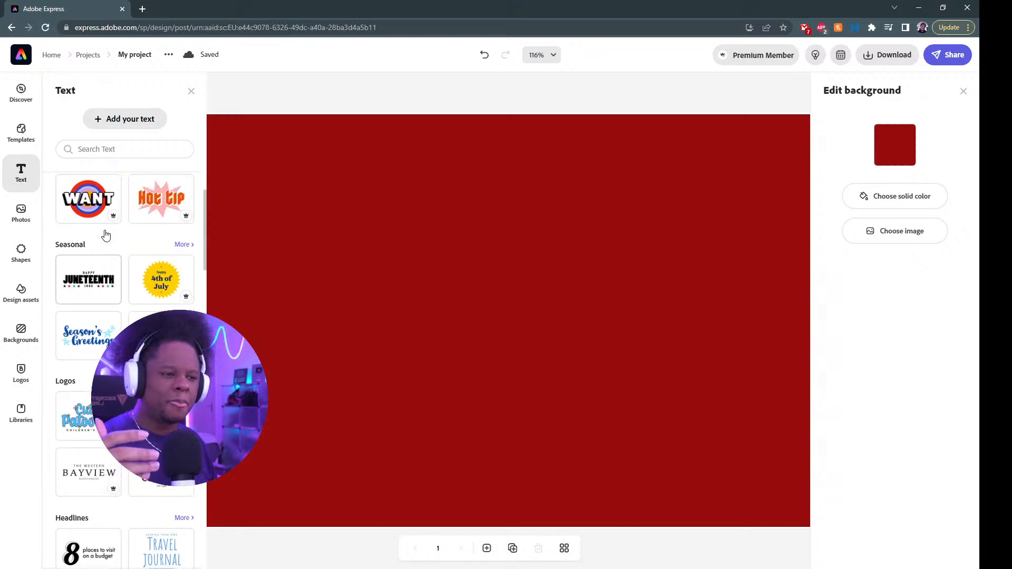
scroll(105, 234, "down", 1)
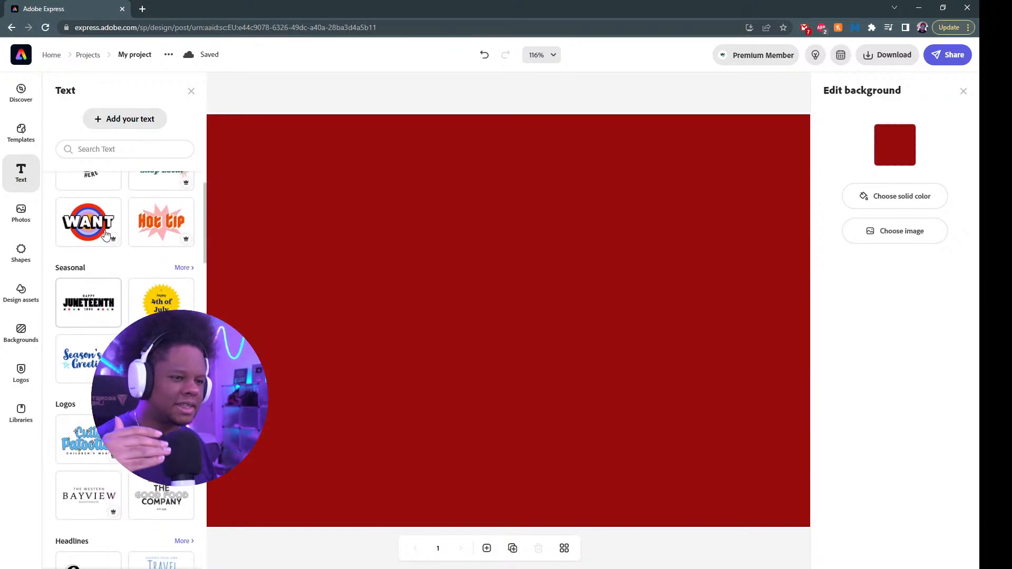
left_click(894, 196)
left_click(848, 253)
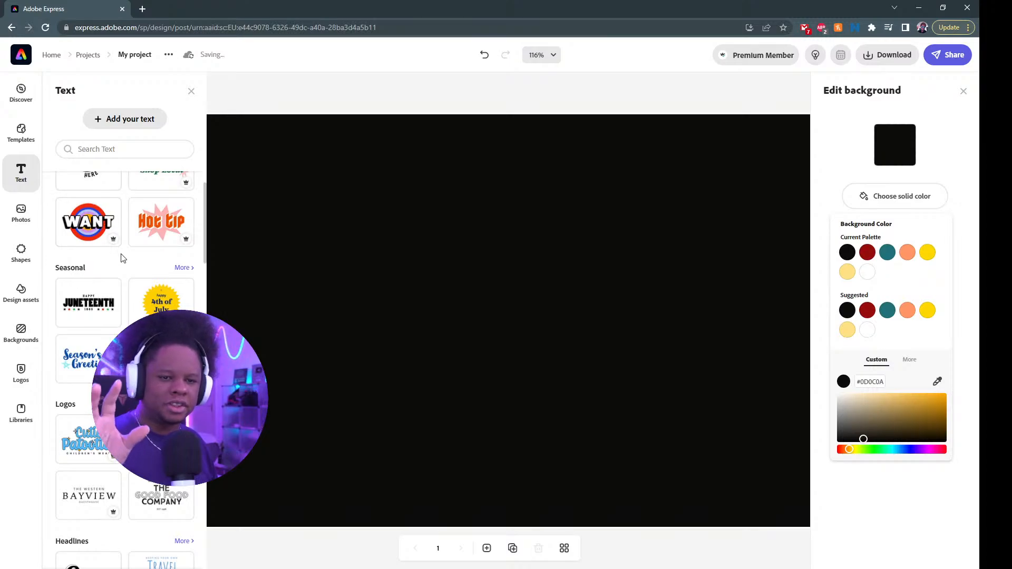
- Look through the ready-made text styles, then add a plain text box and place it in the page's upper middle
scroll(123, 260, "down", 7)
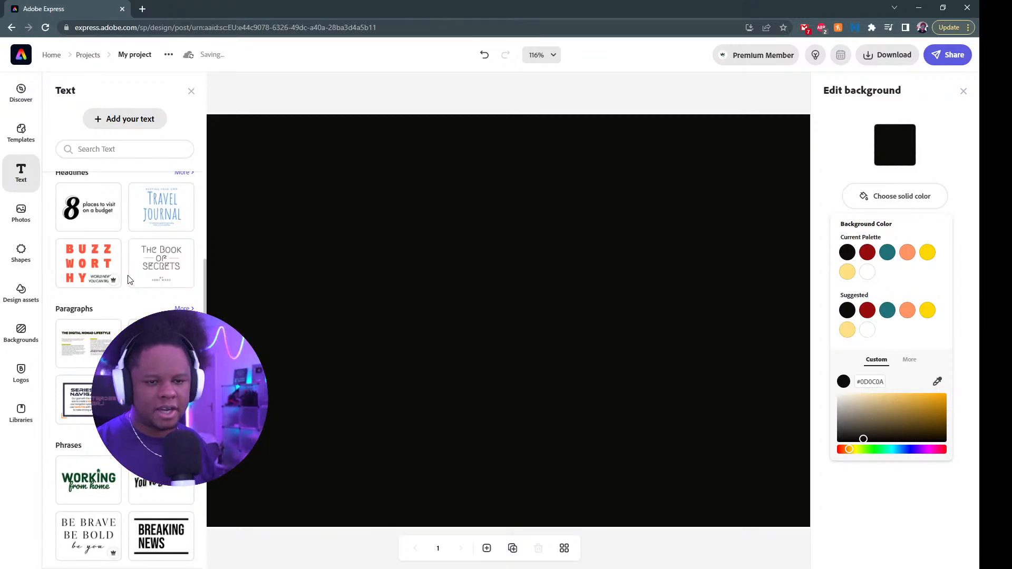
scroll(164, 274, "down", 3)
scroll(163, 273, "down", 8)
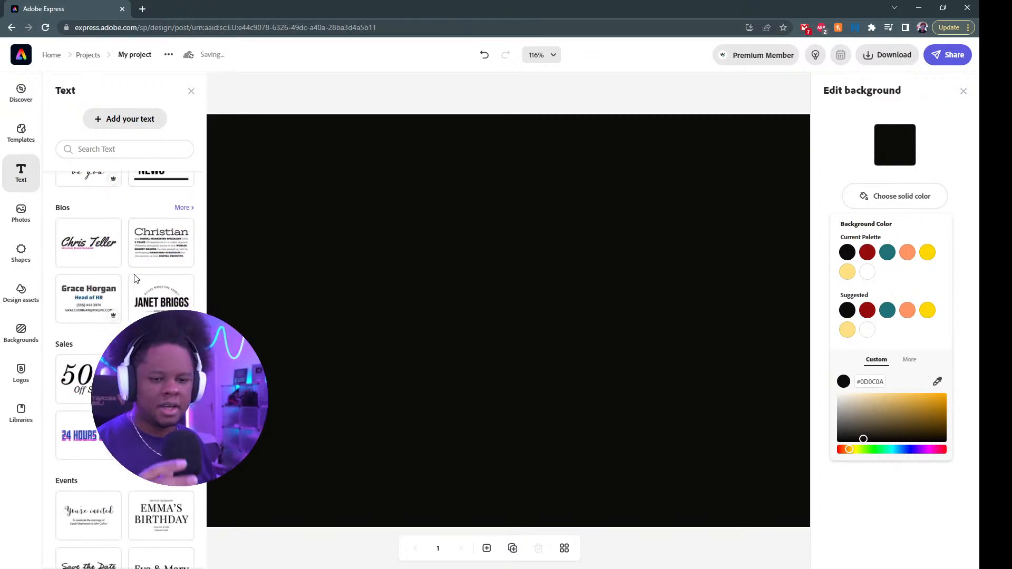
scroll(134, 278, "down", 5)
scroll(196, 276, "up", 5)
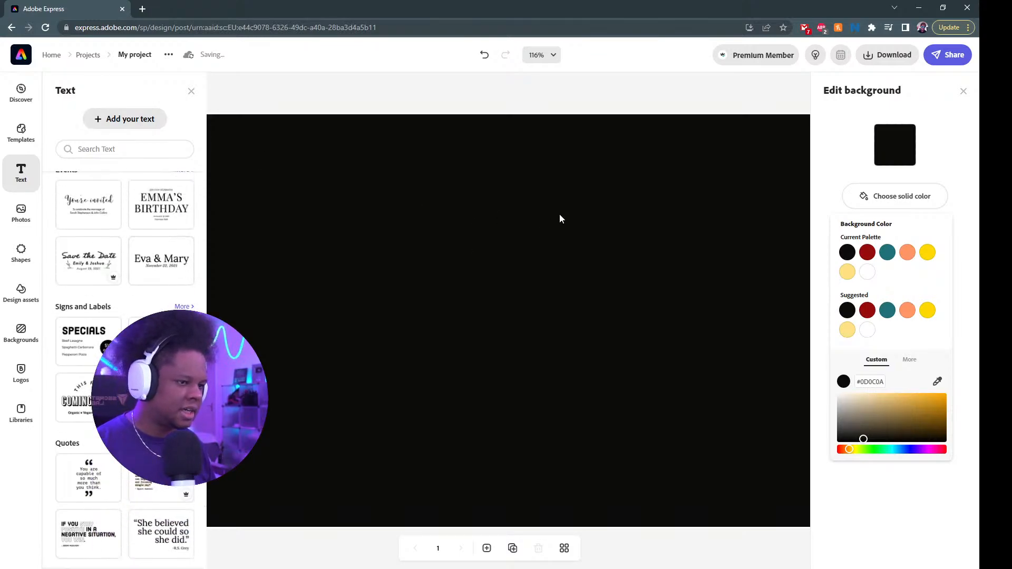
left_click(127, 118)
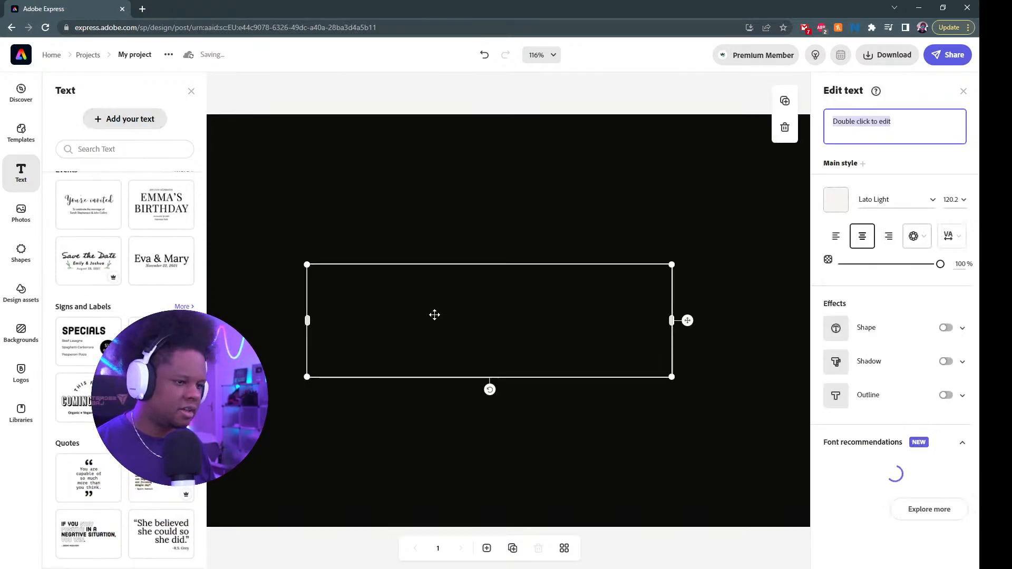
left_click_drag(491, 299, 466, 203)
left_click(387, 107)
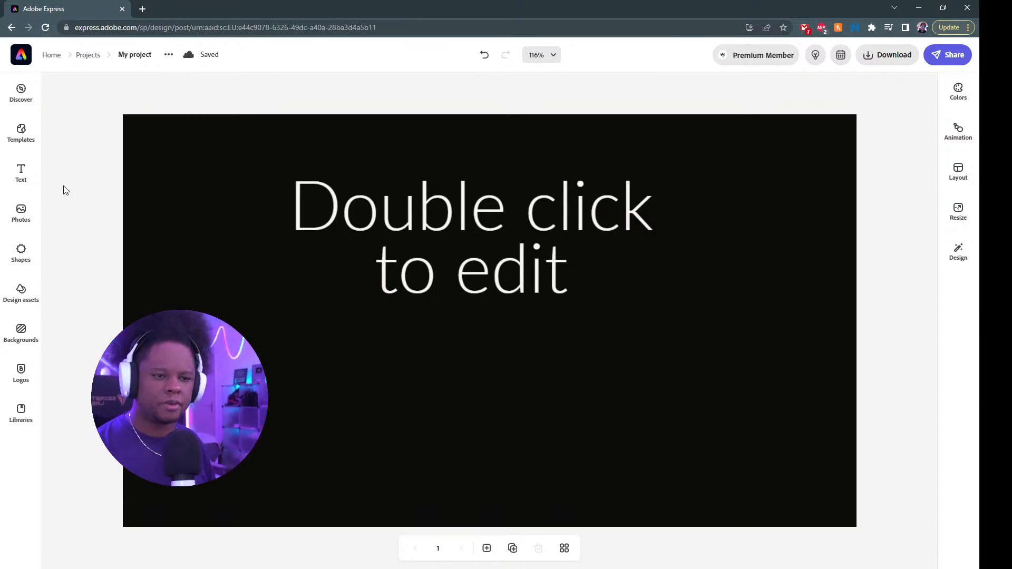
- Search the Adobe Stock photos for "soldier" and place the photo of a camouflaged soldier seen from behind on the page
left_click(21, 212)
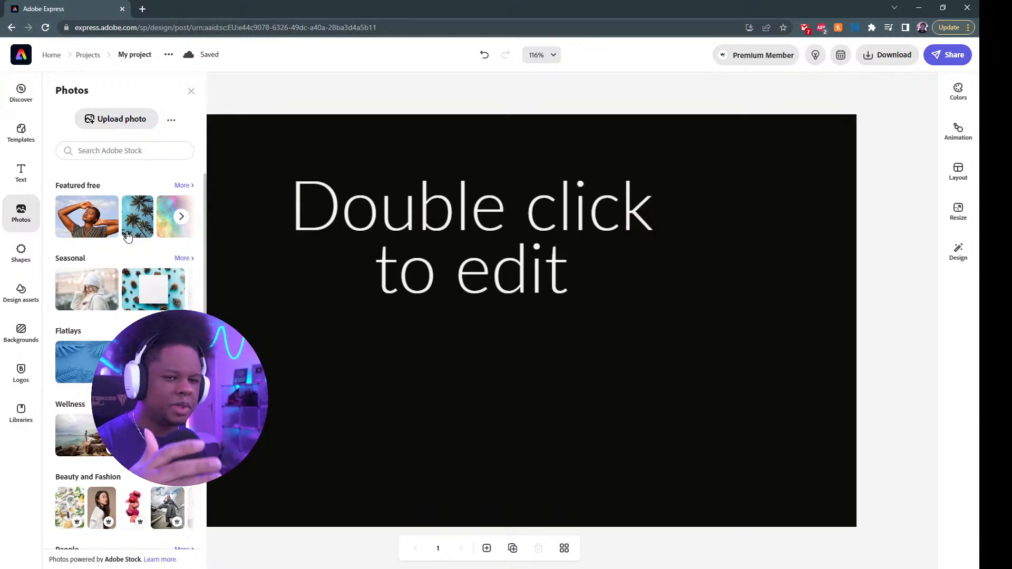
scroll(130, 232, "down", 3)
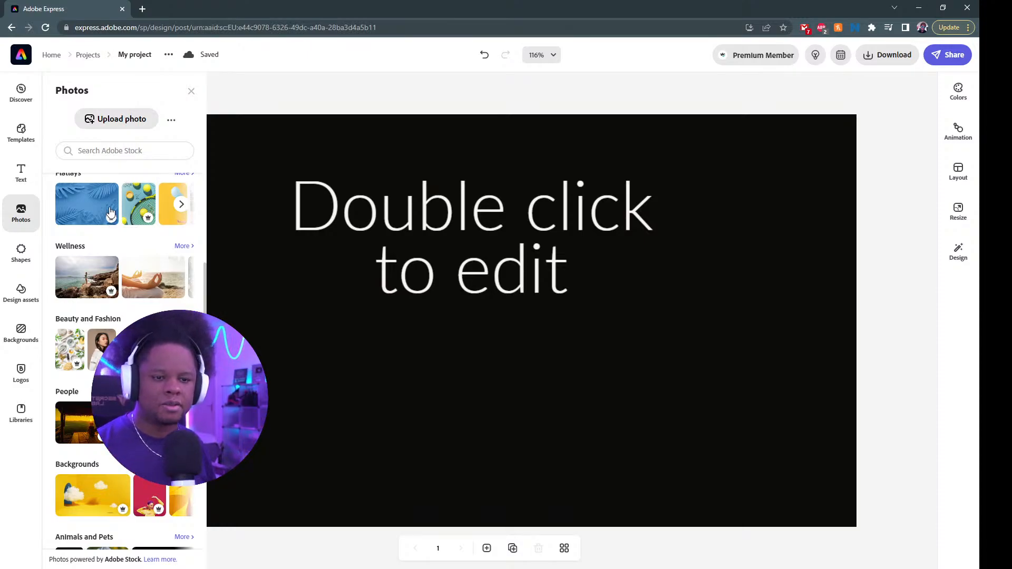
scroll(114, 221, "up", 3)
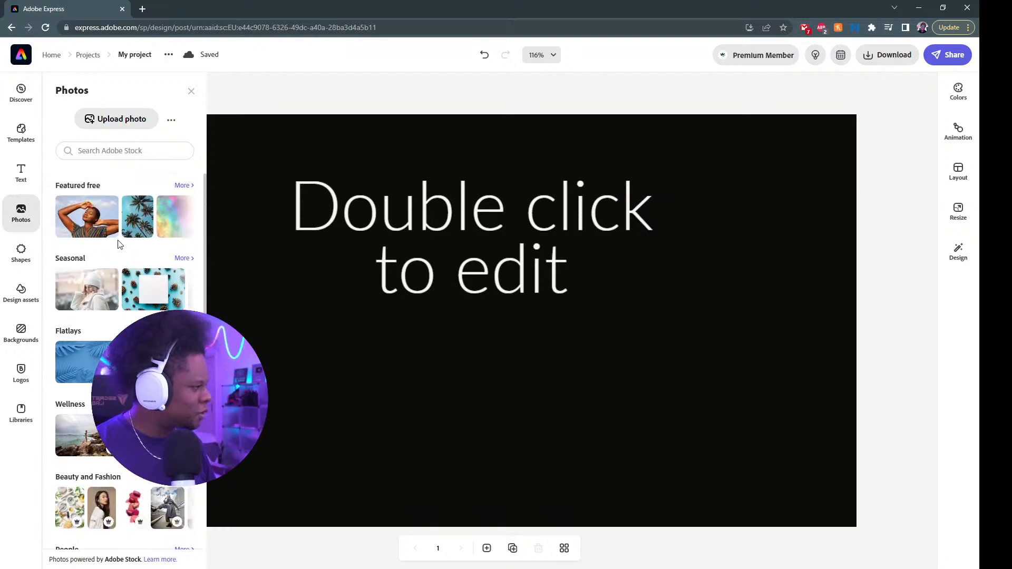
left_click(115, 153)
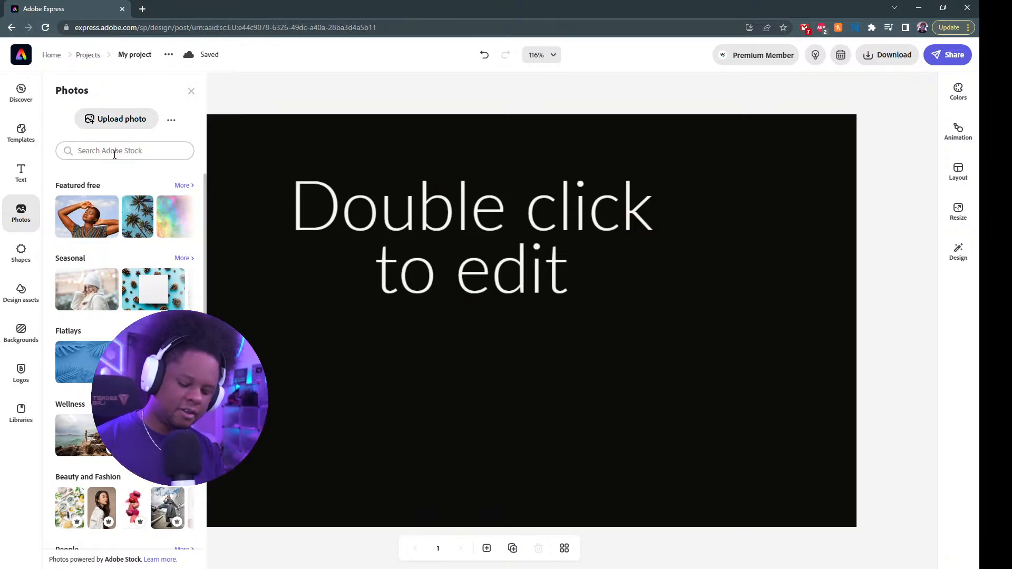
type("soldier")
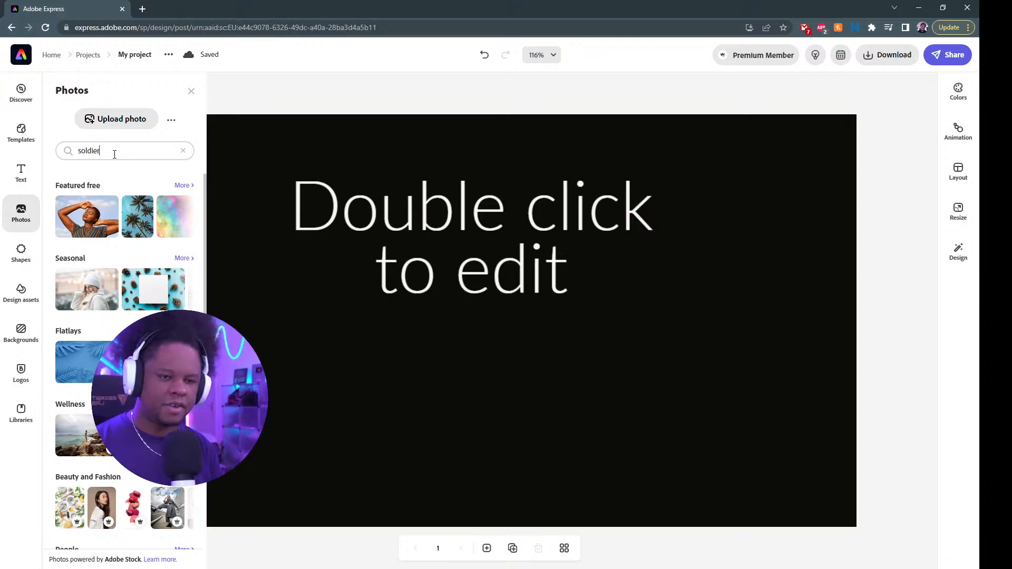
key("Return")
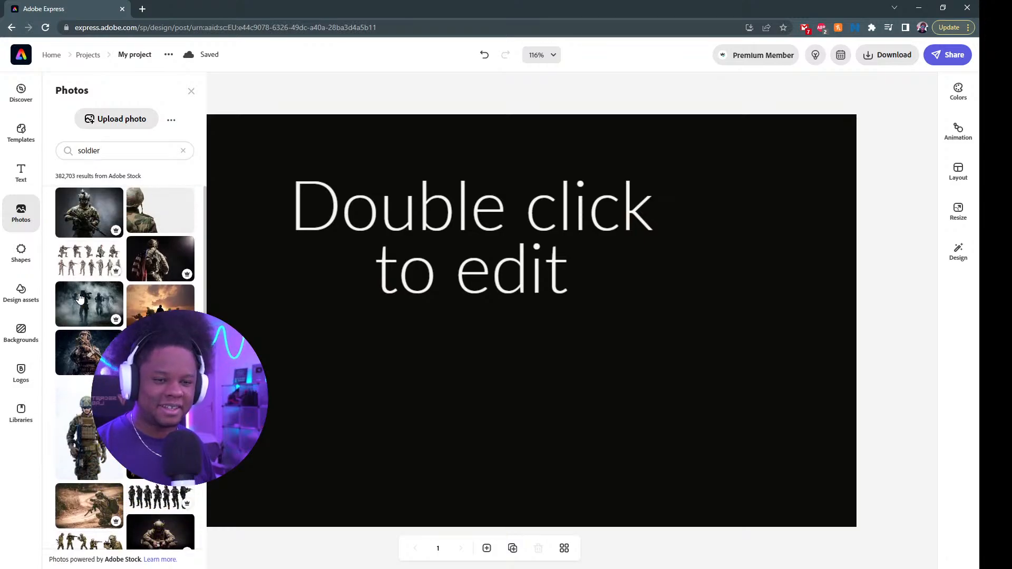
left_click_drag(136, 272, 403, 304)
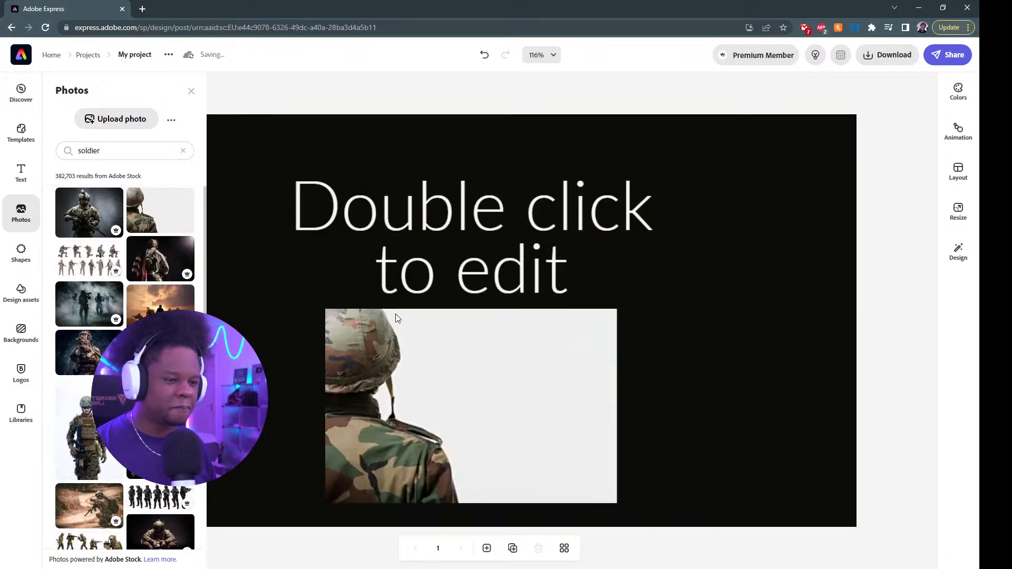
- Delete the placeholder text box above the soldier photo
left_click(192, 91)
left_click(465, 222)
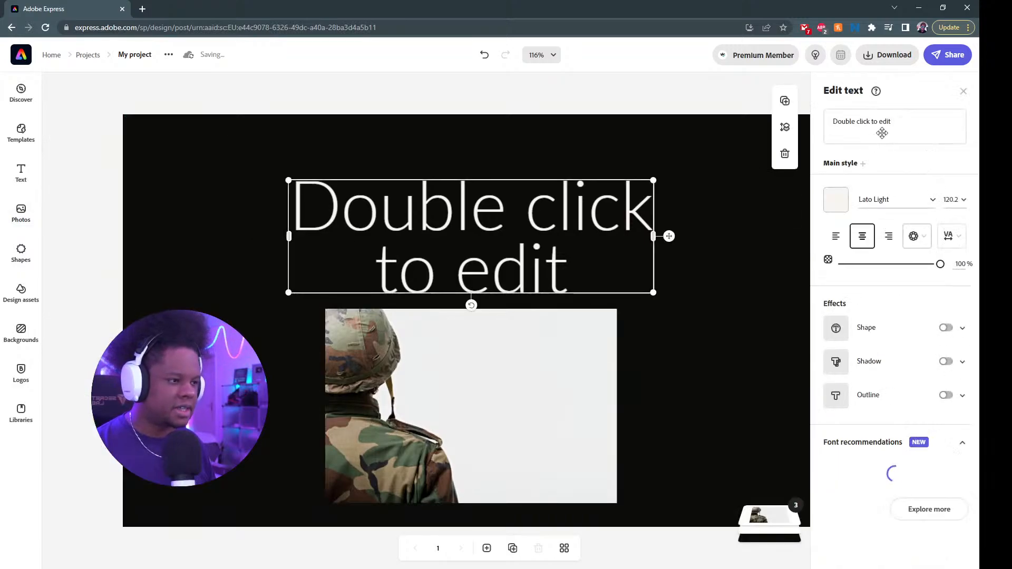
key("Delete")
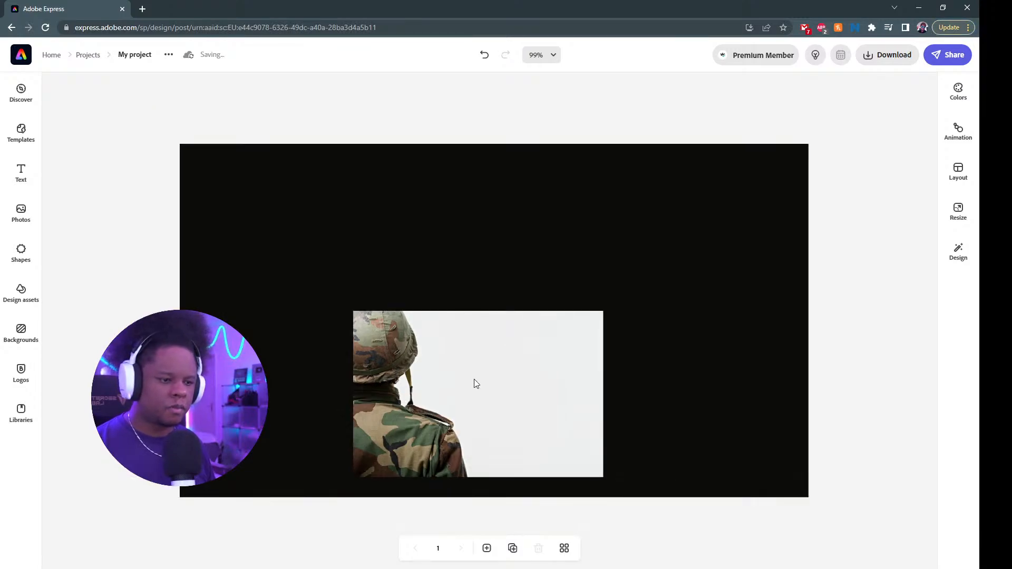
- Align the soldier photo with the page's lower-left corner and enlarge it to cover the full page height
left_click(468, 385)
left_click_drag(440, 404, 266, 431)
left_click_drag(430, 331, 782, 198)
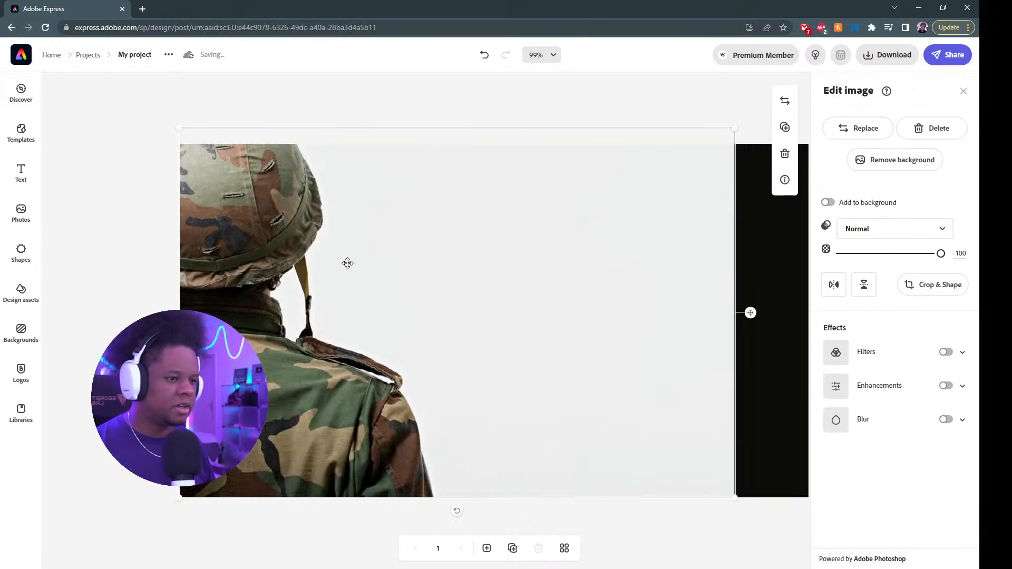
left_click_drag(348, 263, 449, 265)
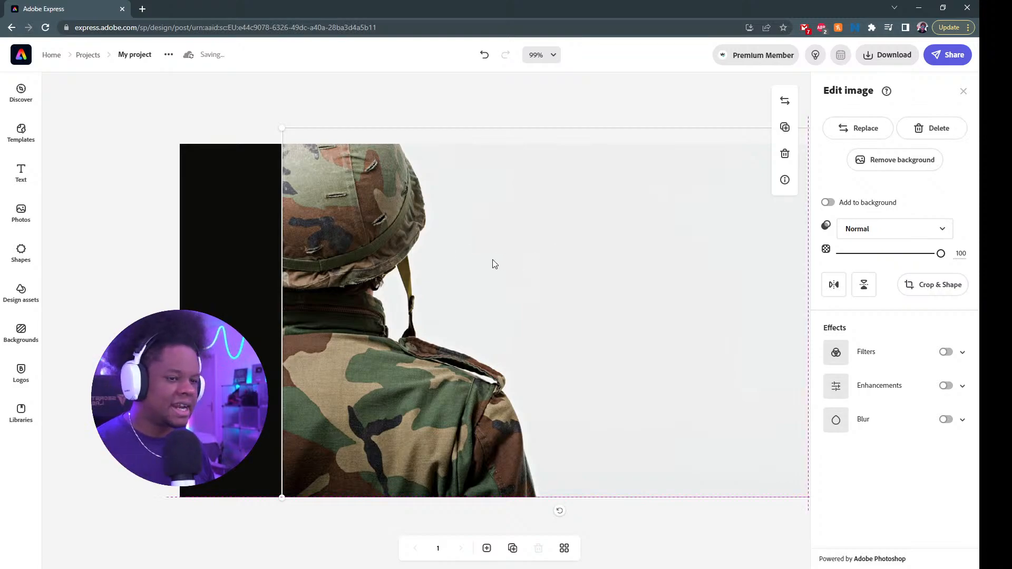
key("ctrl+z")
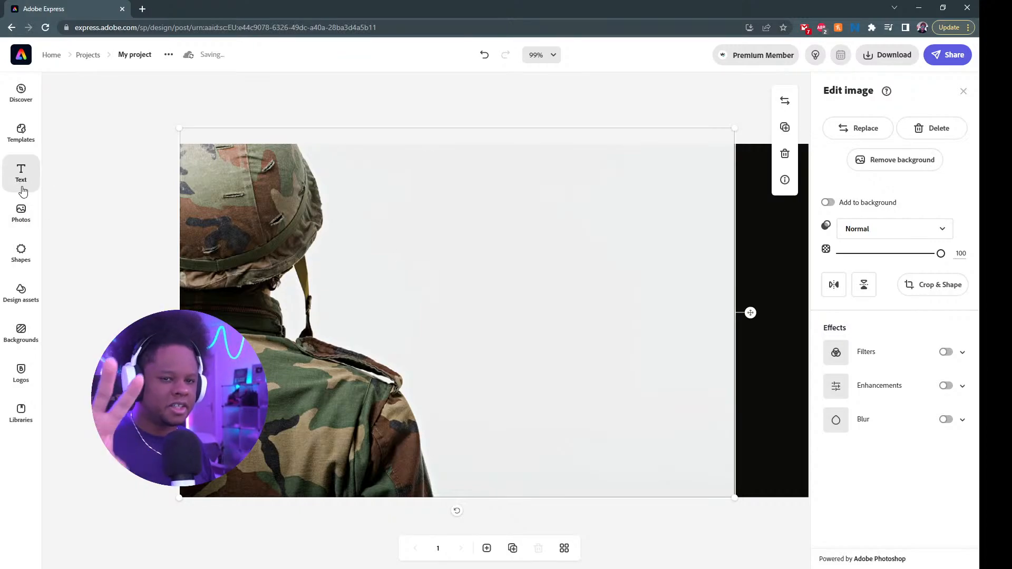
- Browse the shapes library to examine the available badge, ribbon and shield icons
left_click(22, 254)
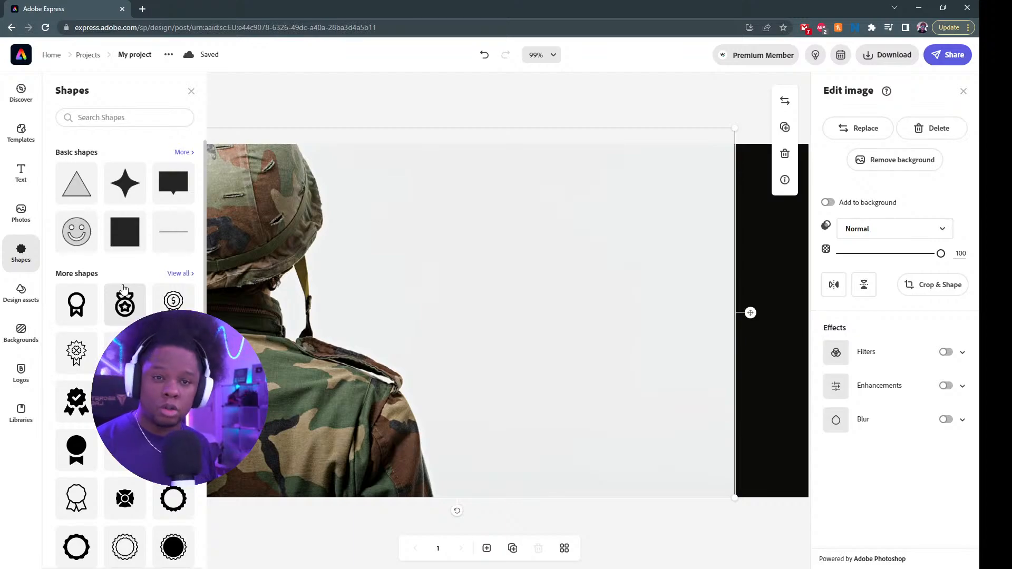
scroll(145, 283, "down", 3)
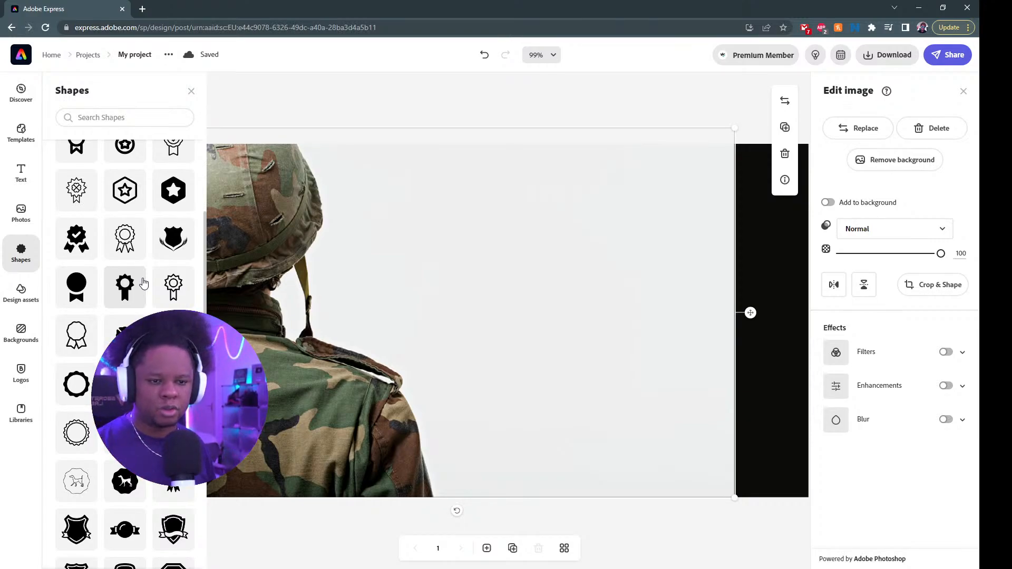
scroll(144, 283, "down", 1)
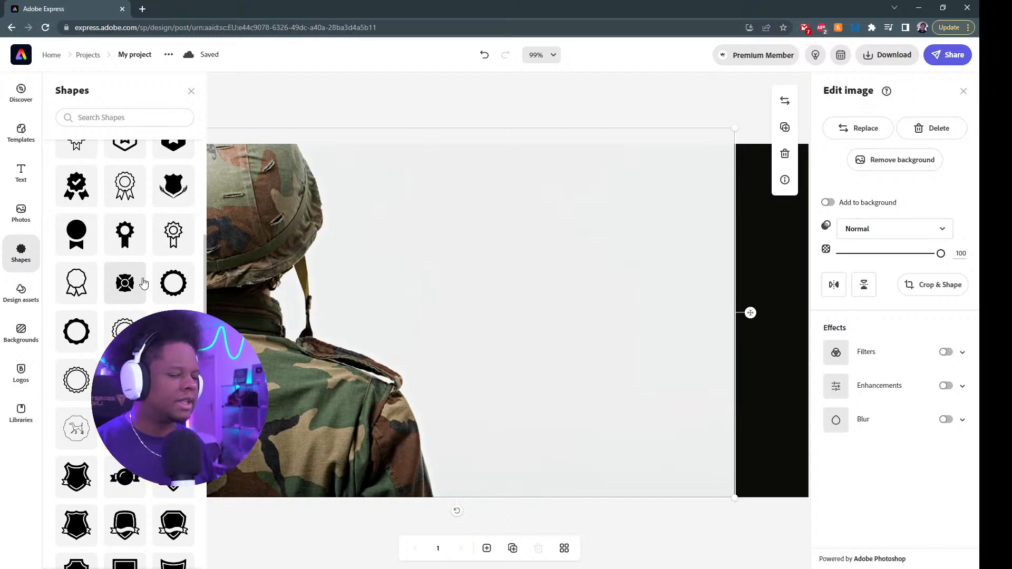
scroll(137, 274, "down", 10)
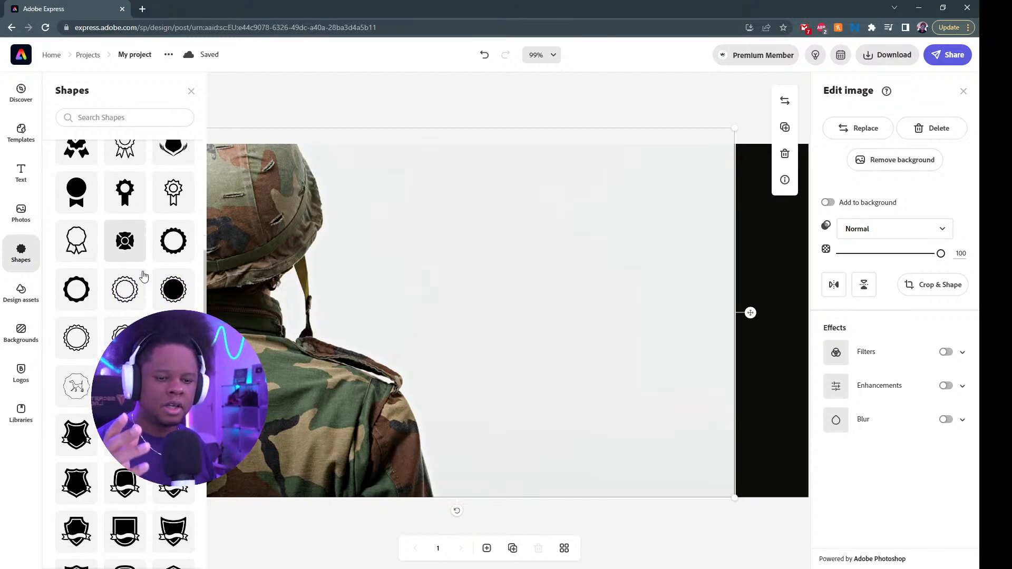
scroll(126, 261, "down", 8)
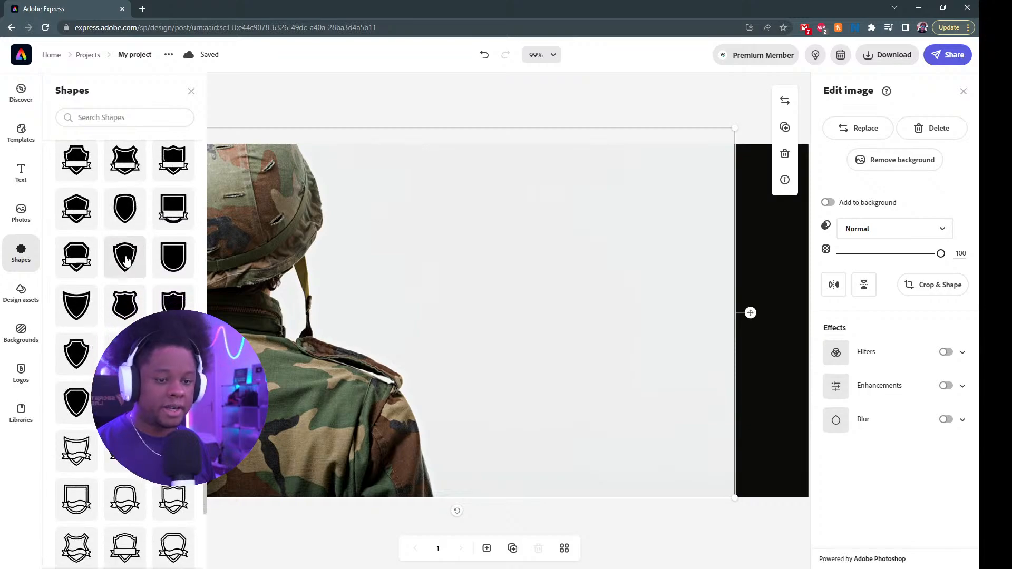
scroll(126, 261, "down", 10)
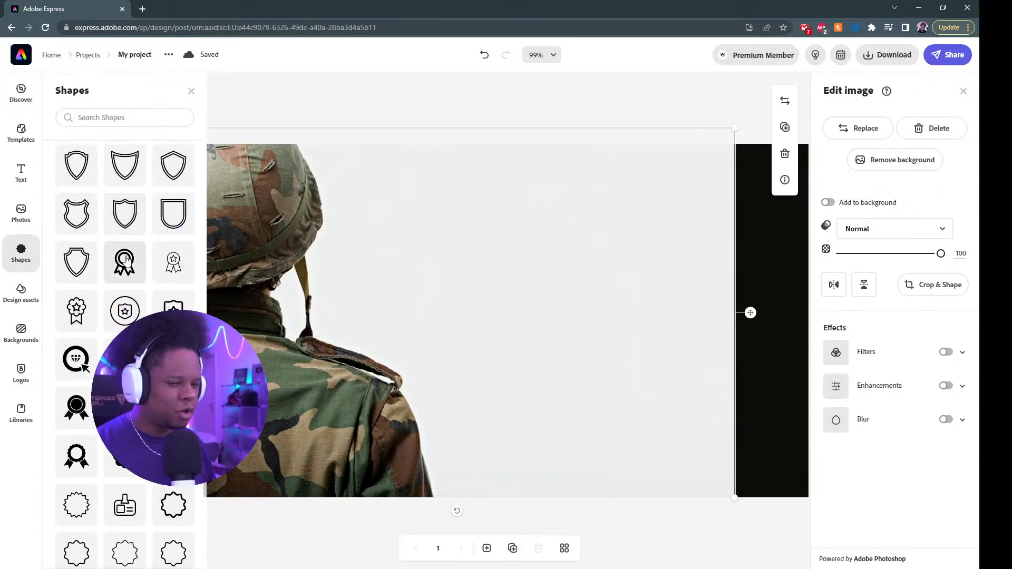
scroll(126, 261, "up", 5)
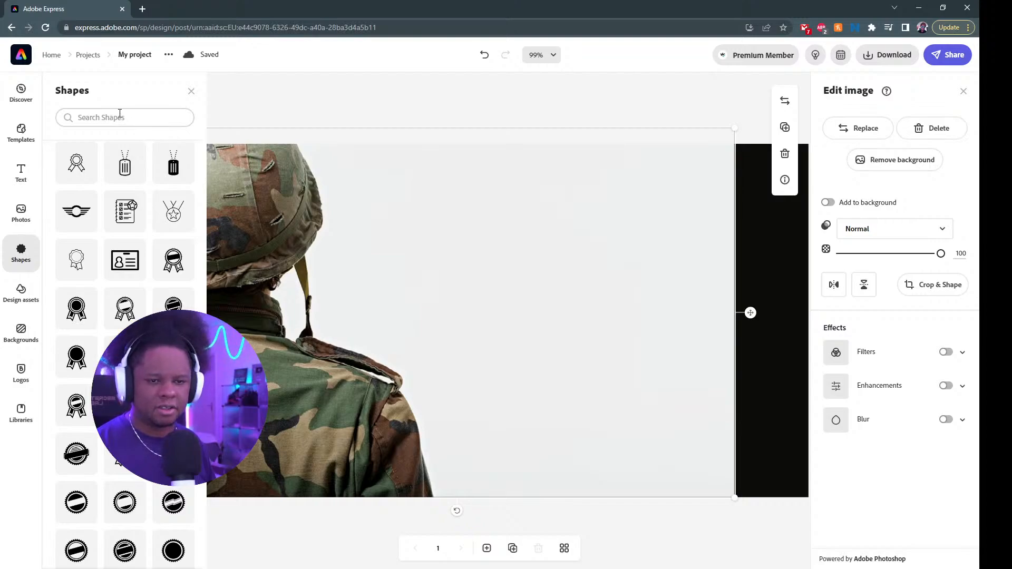
- Try a serrated round badge shape in black beside the soldier and delete it
scroll(95, 310, "down", 4)
scroll(95, 309, "up", 6)
scroll(96, 309, "down", 6)
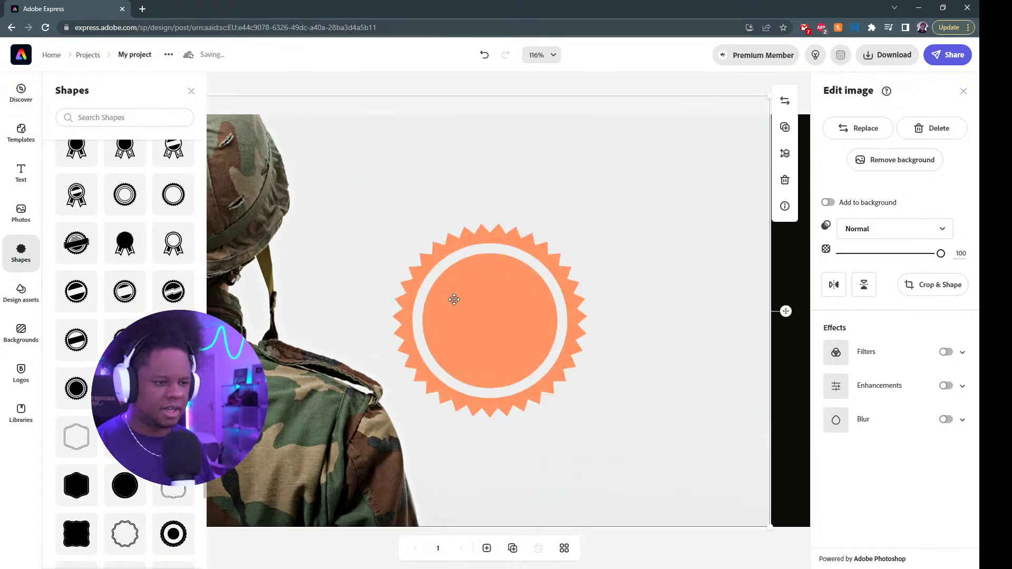
left_click(483, 319)
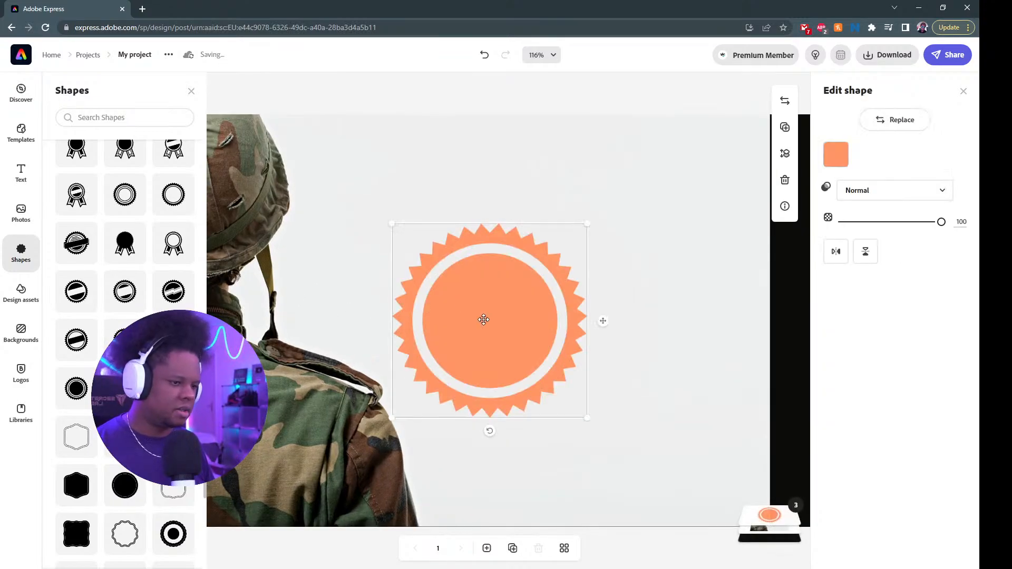
left_click(835, 154)
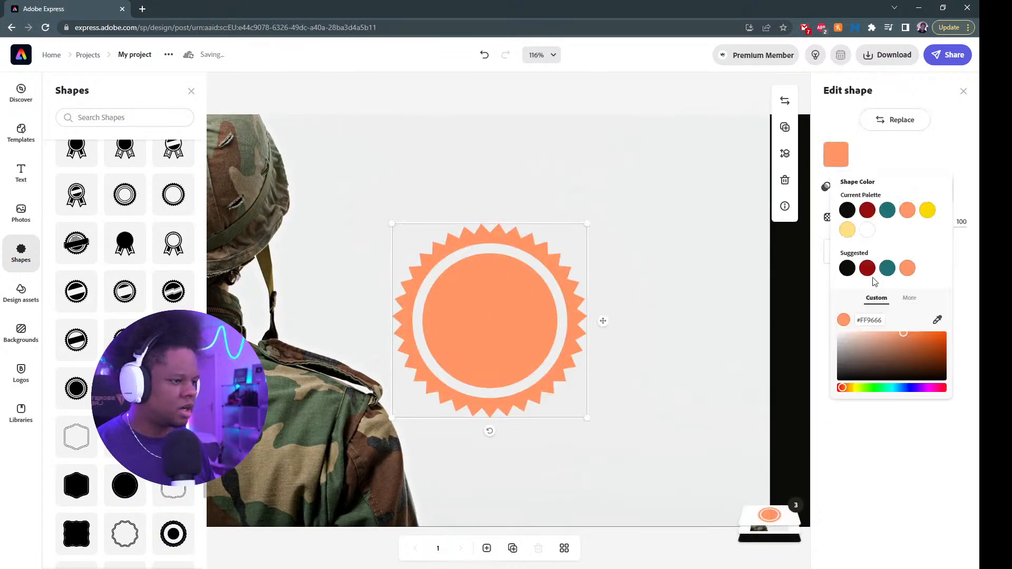
left_click(846, 210)
left_click(785, 179)
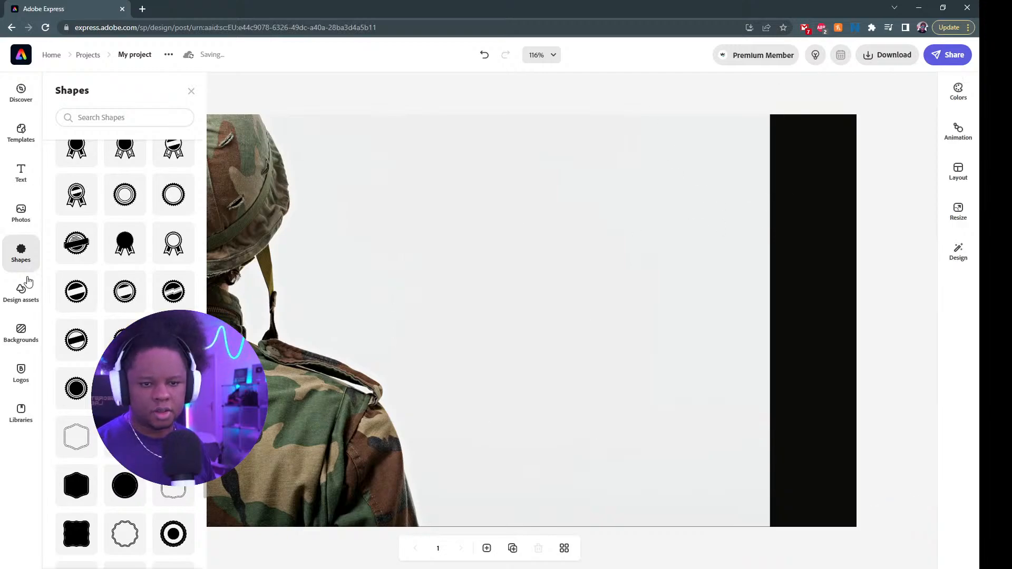
- Place a black dry-brush ink stroke from the Brushes design assets on the light area beside the soldier
left_click(21, 291)
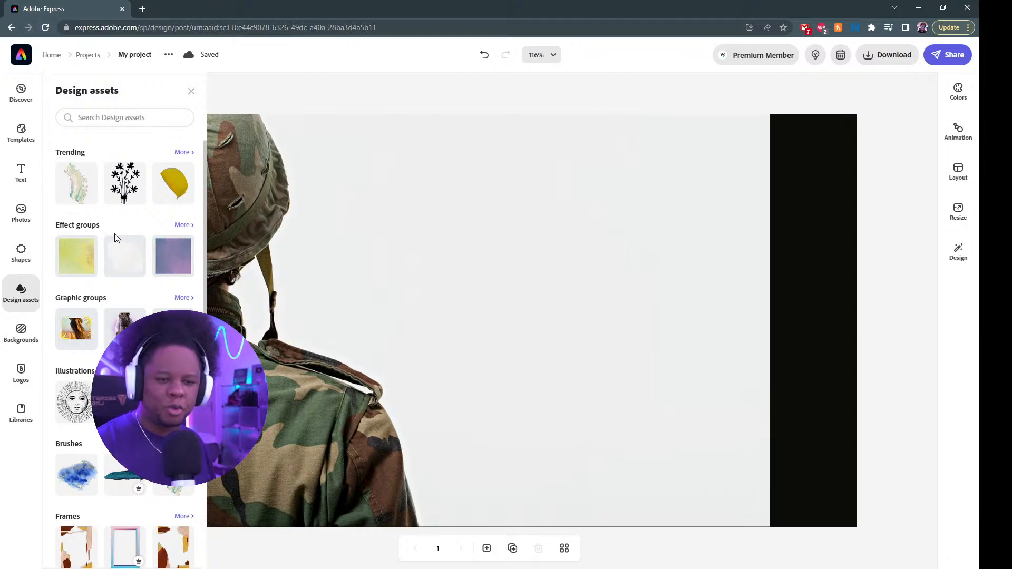
scroll(116, 238, "down", 5)
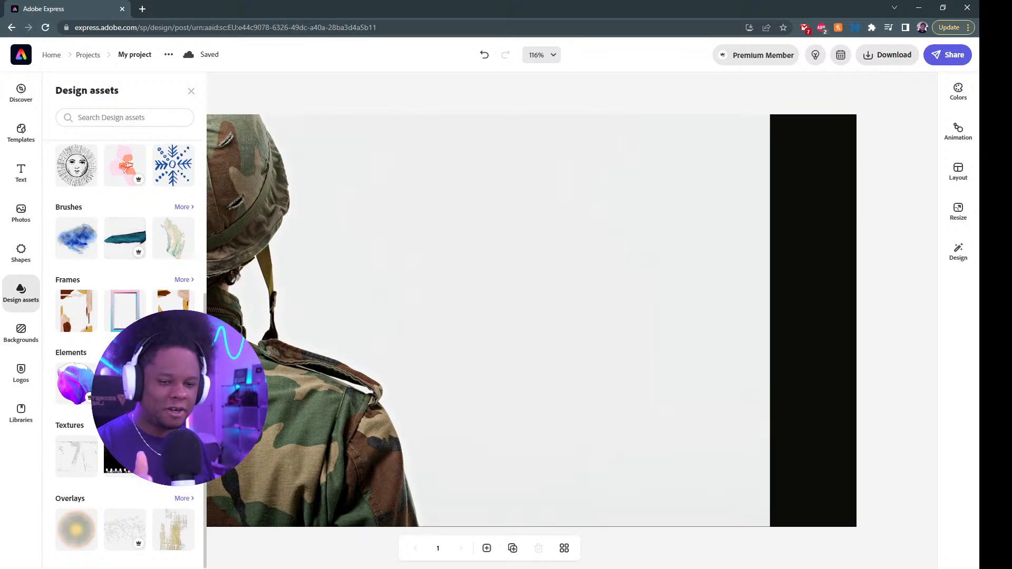
left_click(183, 208)
scroll(153, 295, "down", 6)
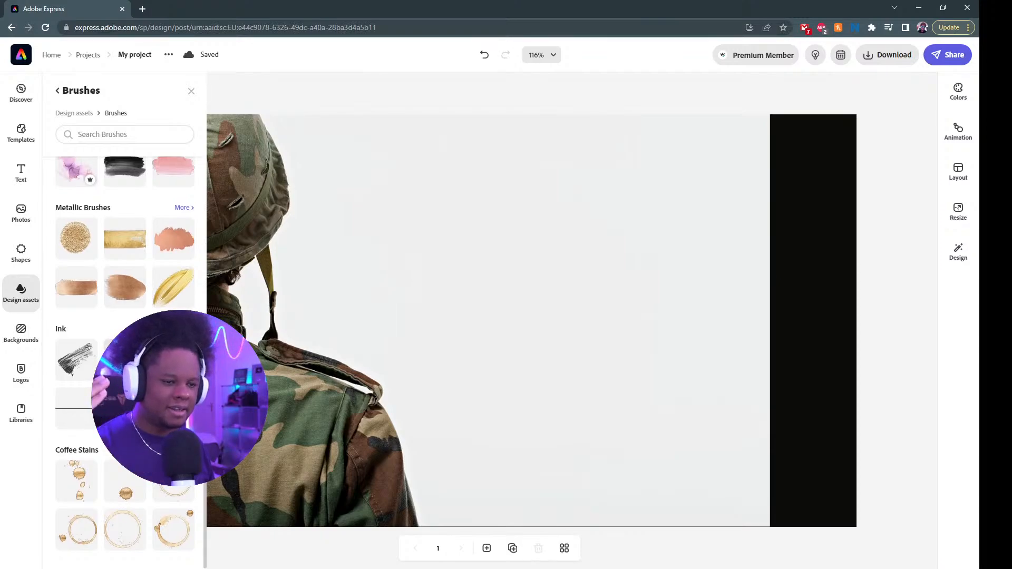
left_click_drag(174, 360, 533, 282)
mouse_move(495, 323)
left_mouse_down()
mouse_move(618, 267)
mouse_move(697, 276)
mouse_move(555, 316)
mouse_move(508, 308)
mouse_move(534, 301)
left_mouse_up()
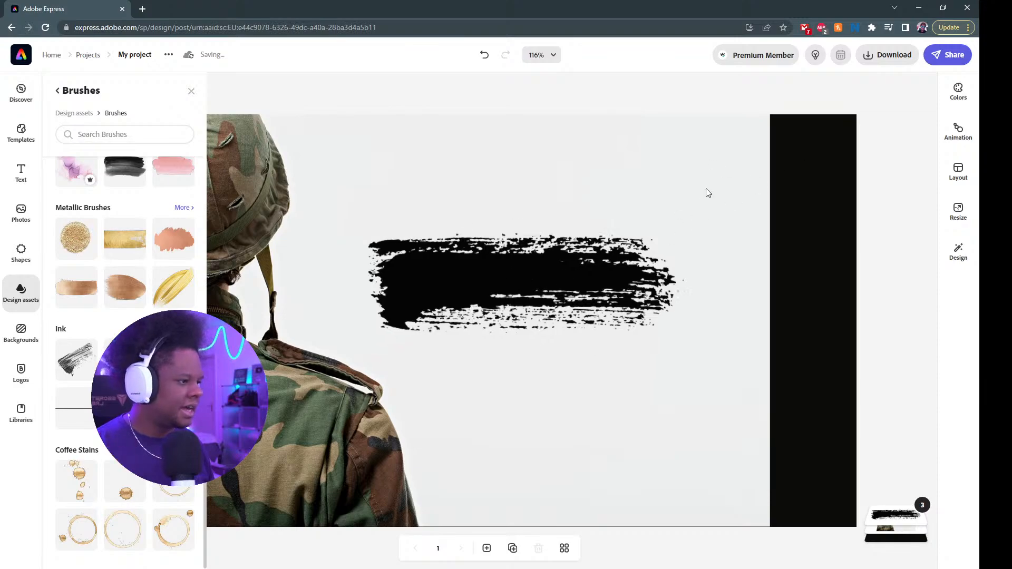
- Try several Duotone filter presets on the brush stroke, ending with the blue and green pair, and delete the stroke
left_click(549, 260)
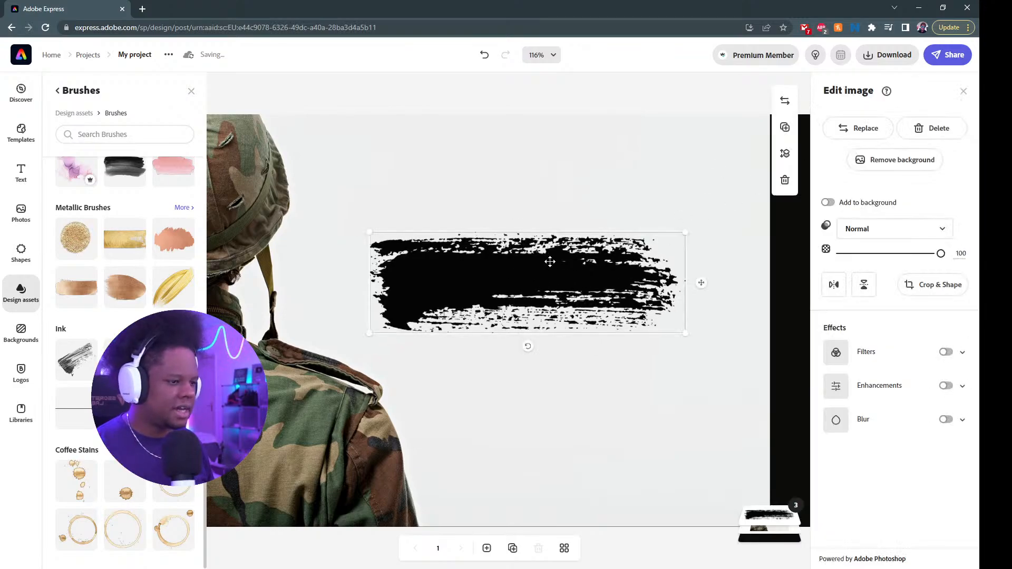
left_click(947, 352)
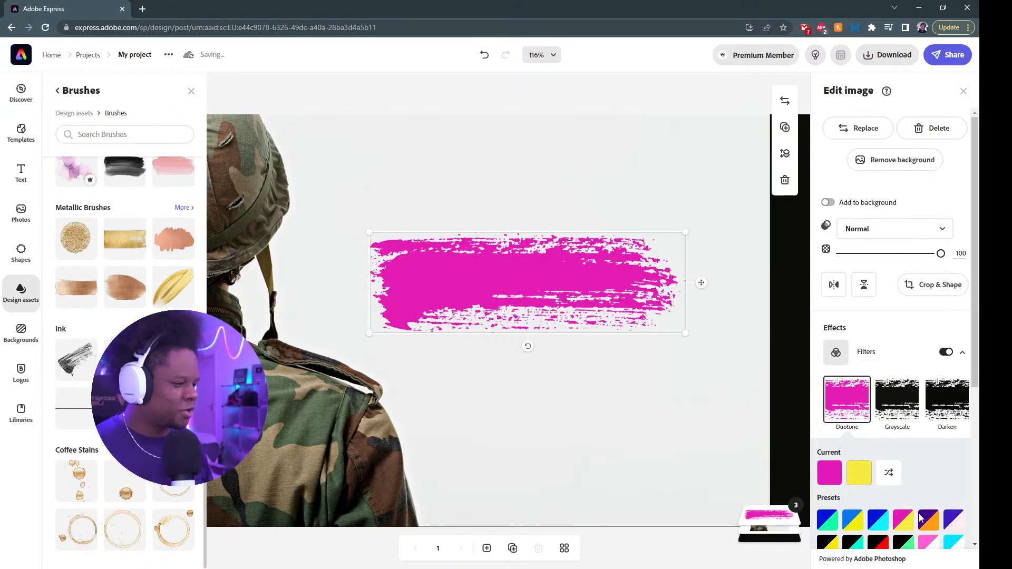
left_click(956, 522)
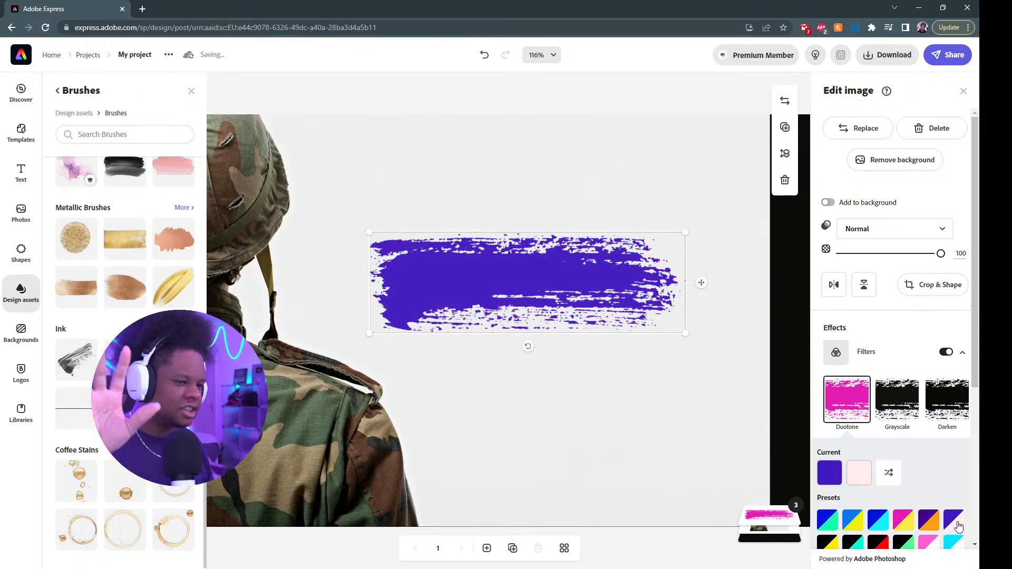
left_click(853, 544)
left_click(930, 546)
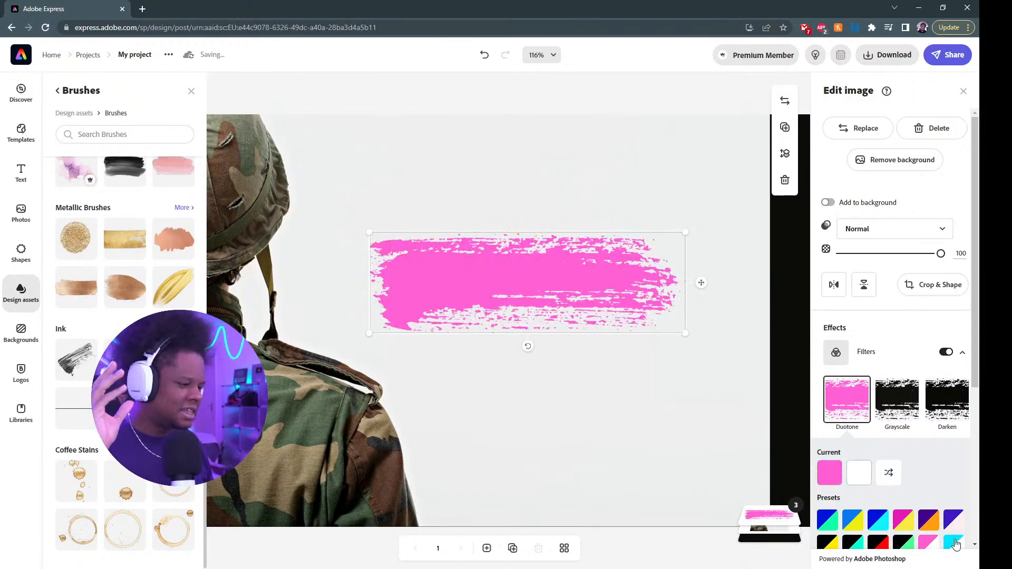
left_click(954, 543)
left_click(827, 520)
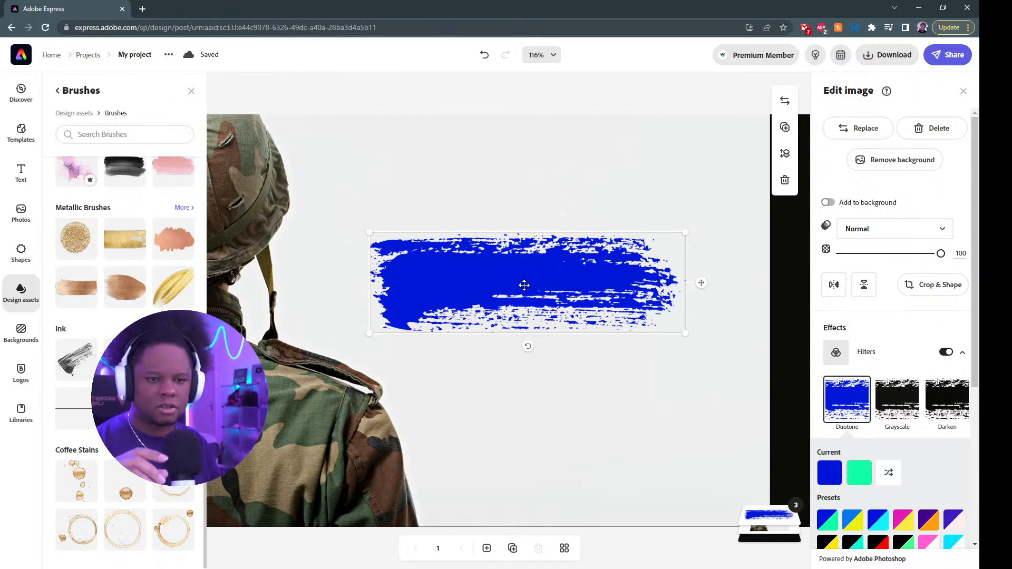
key("Delete")
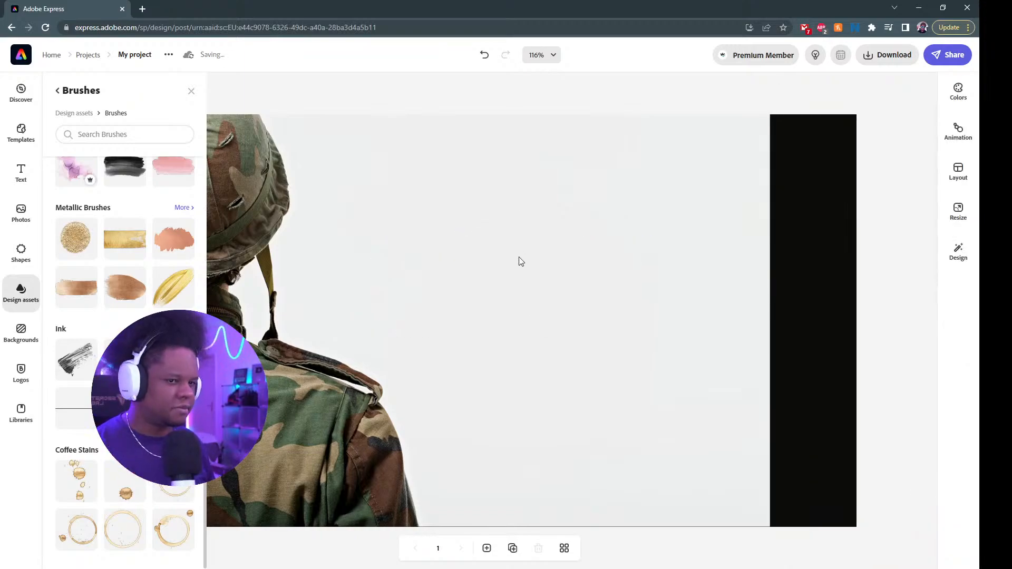
scroll(520, 261, "down", 3)
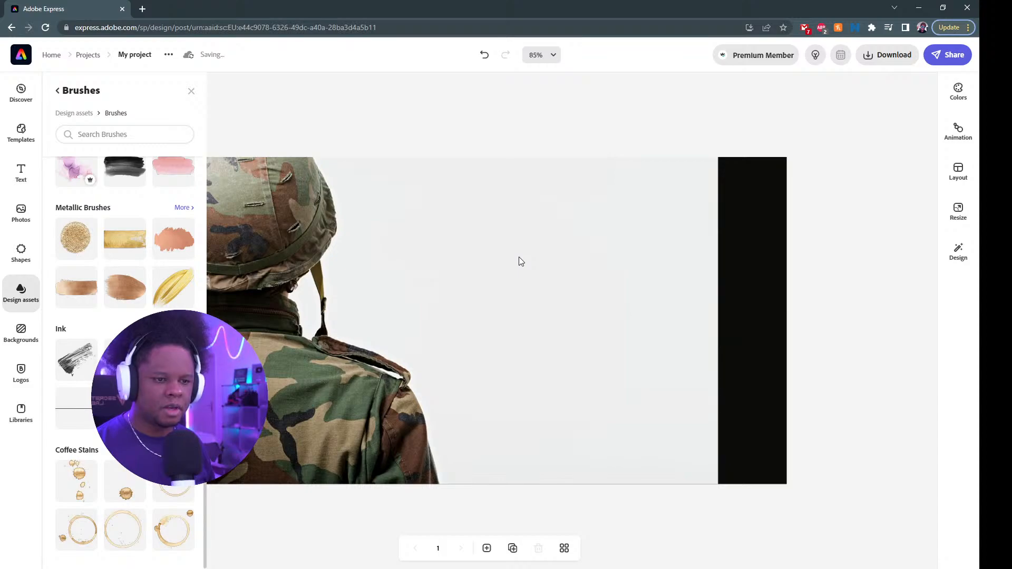
scroll(520, 261, "down", 1)
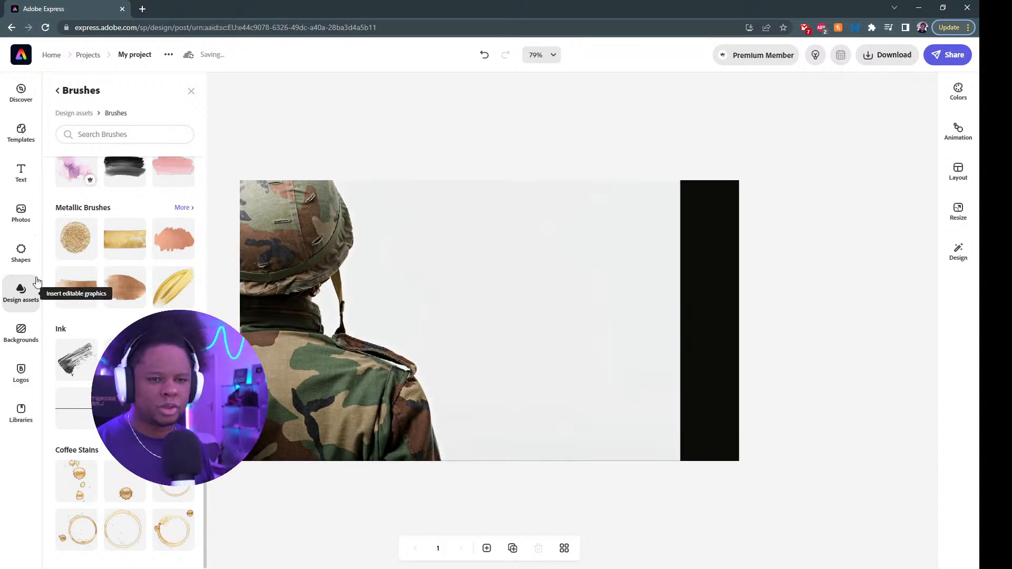
scroll(100, 270, "up", 5)
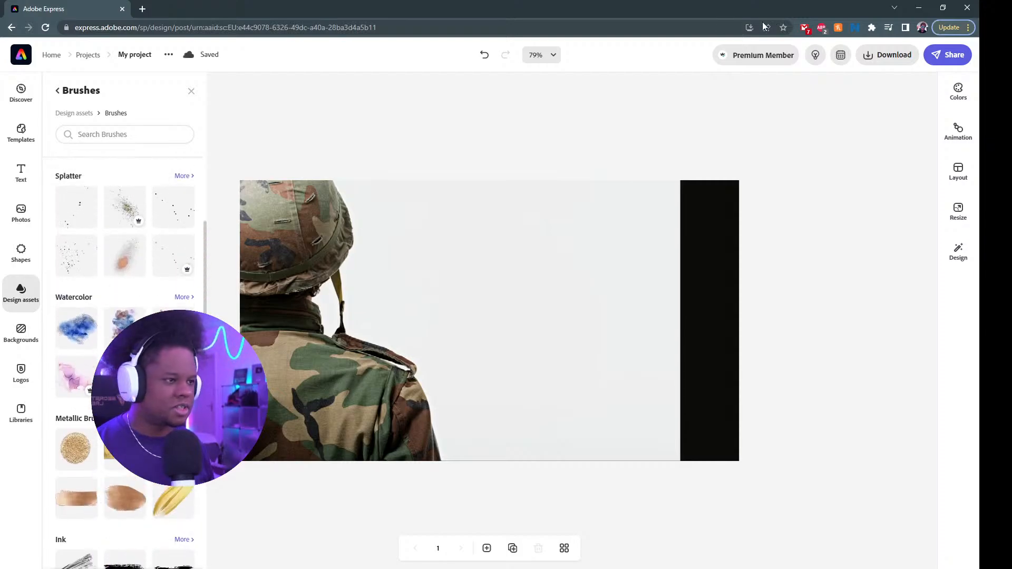
left_click(552, 57)
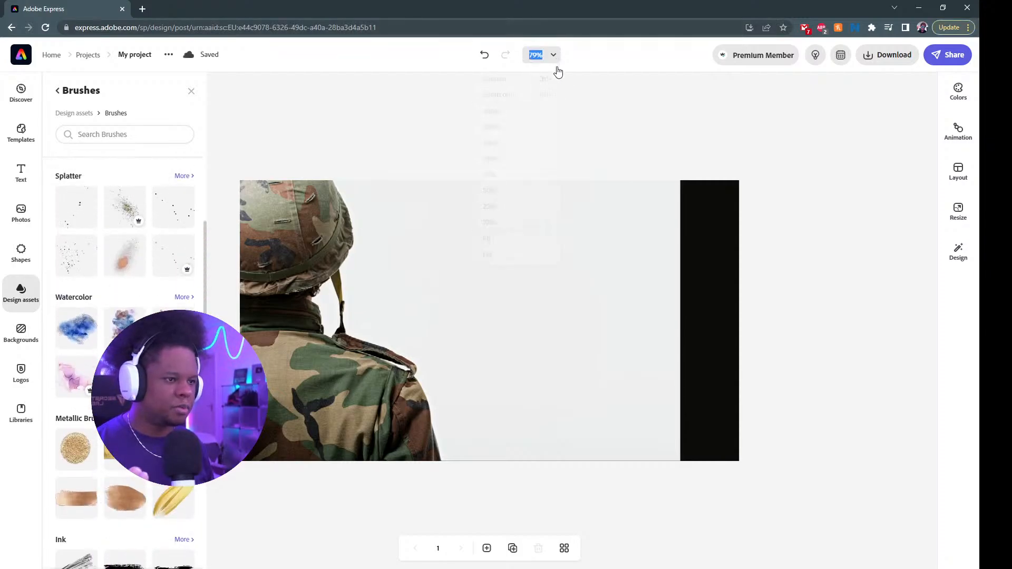
left_click(646, 114)
- Search the brushes for "flare"
left_click(21, 291)
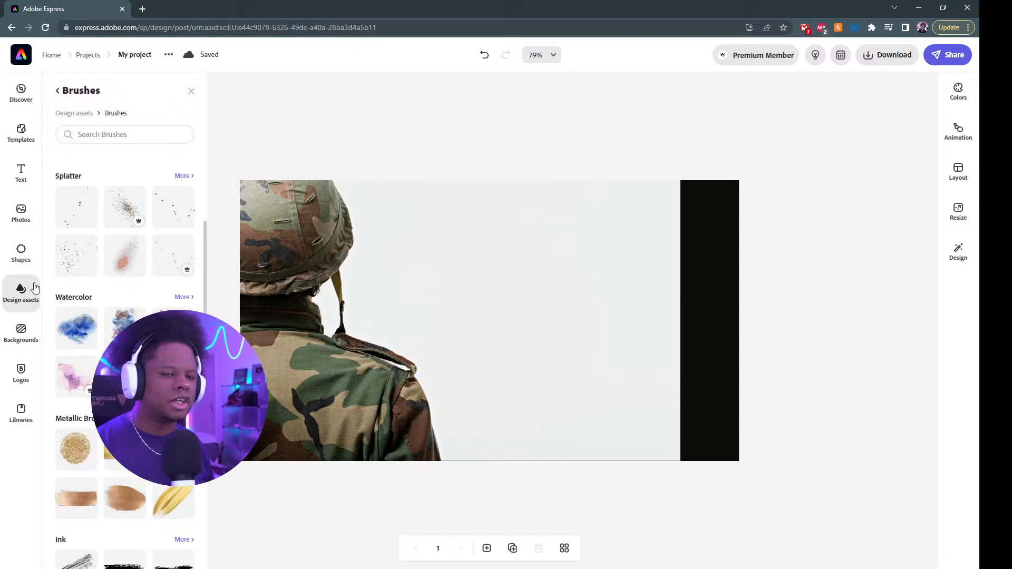
left_click(151, 136)
type("len")
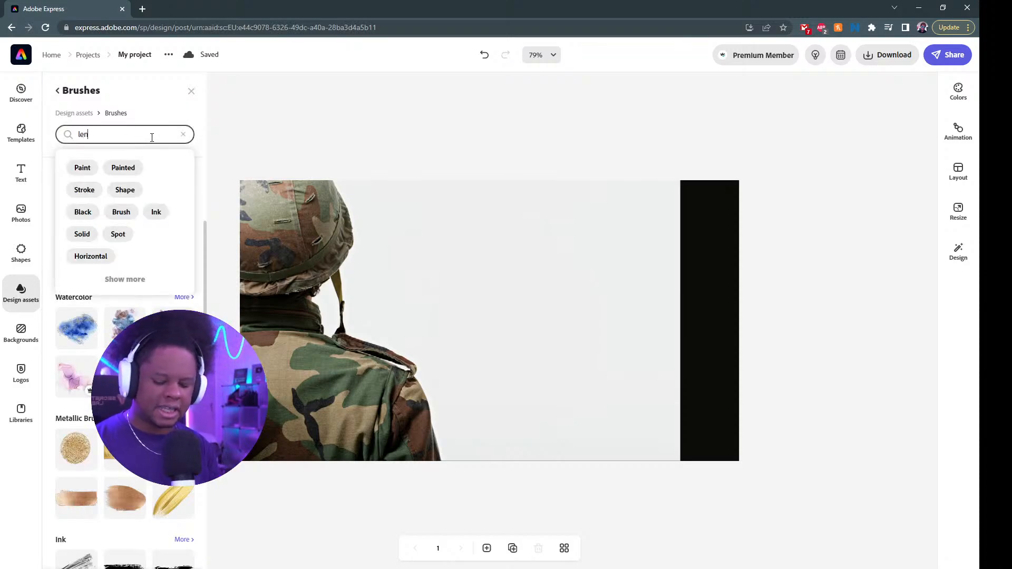
key("BackSpace")
key("BackSpace")
key("BackSpace")
type("flare")
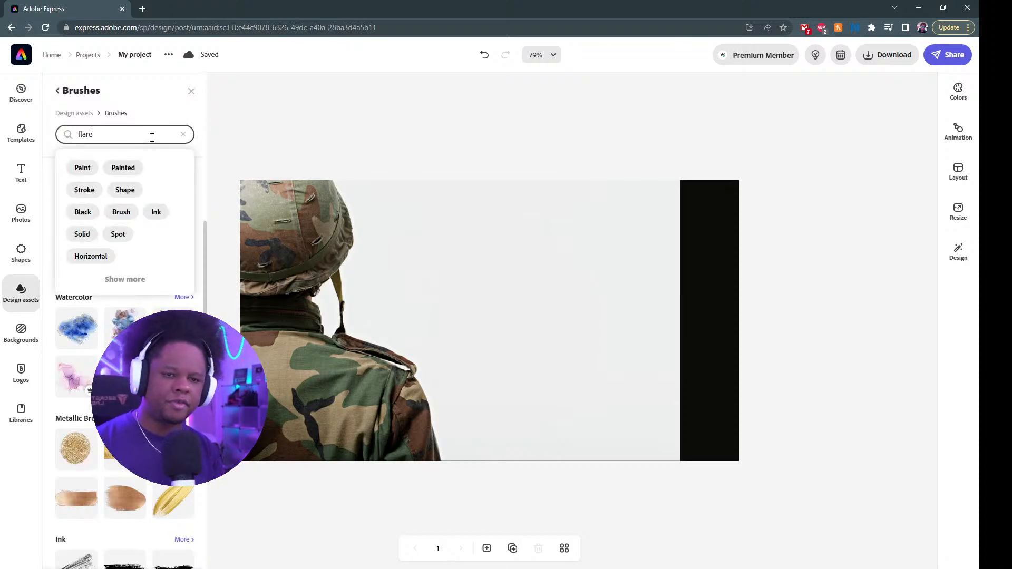
key("Return")
- Search the brushes for "light leaks" and look through the results for a usable light effect
double_click(149, 135)
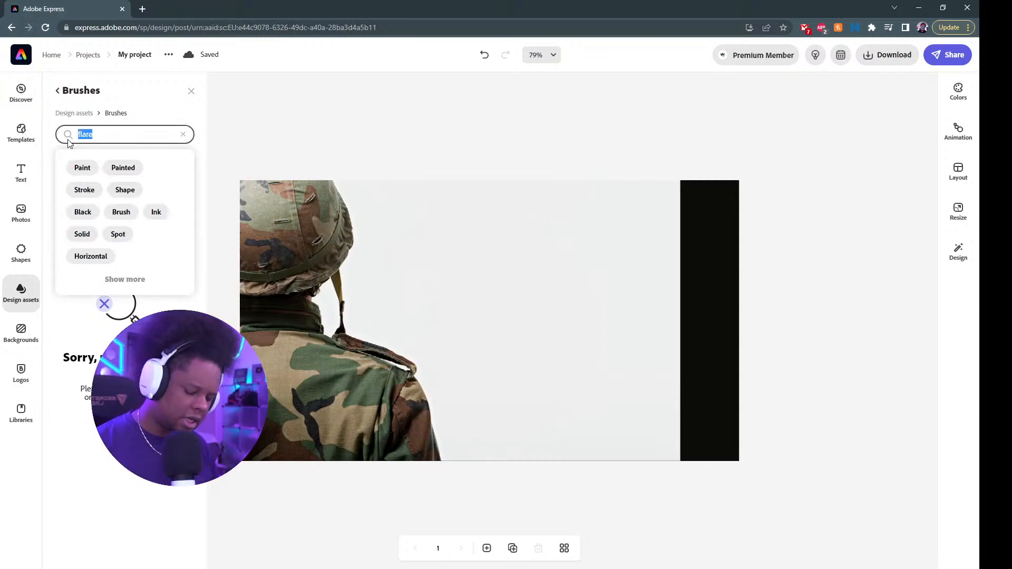
key("BackSpace")
type("light leaks")
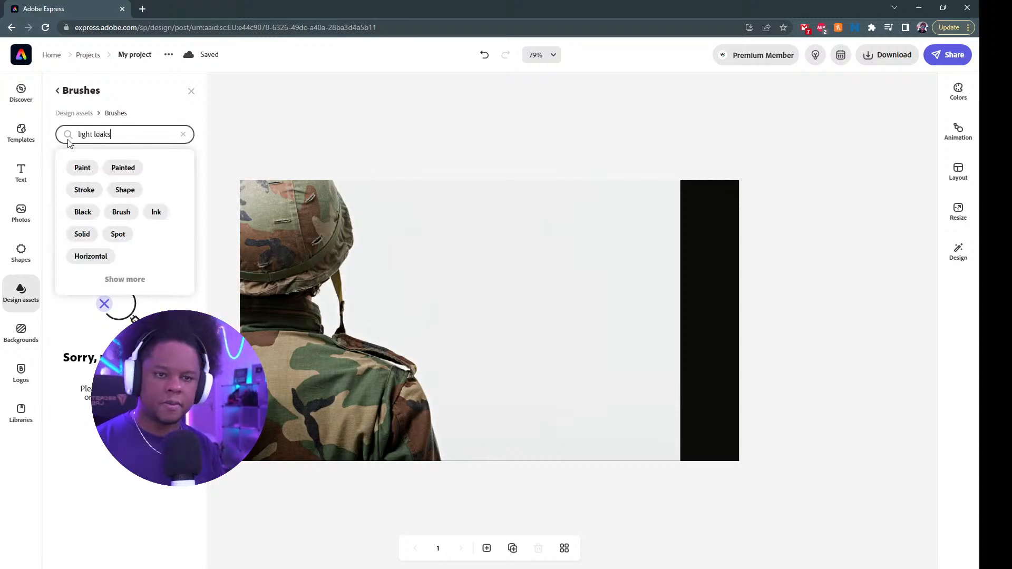
key("Return")
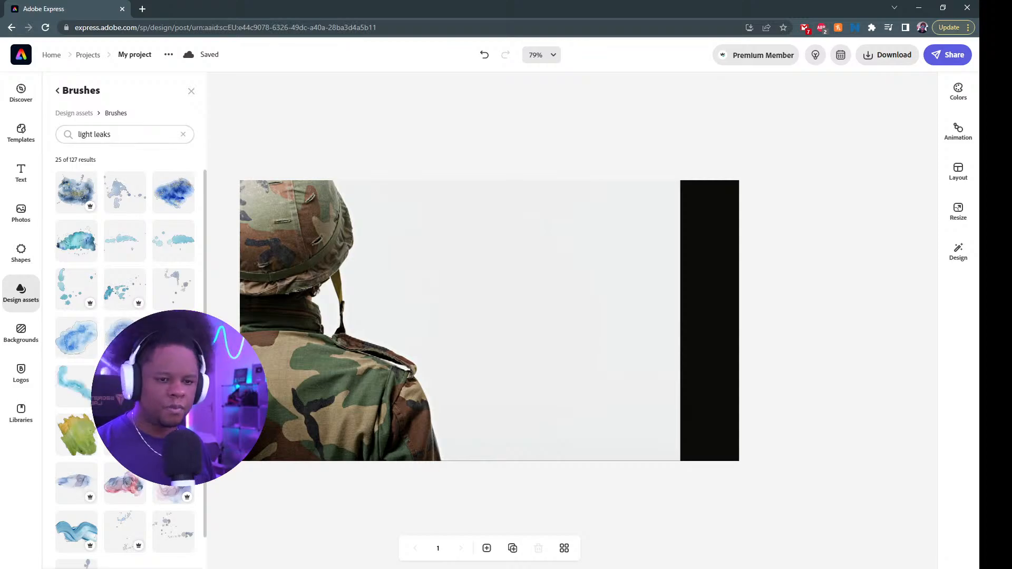
scroll(106, 332, "down", 2)
scroll(106, 333, "down", 4)
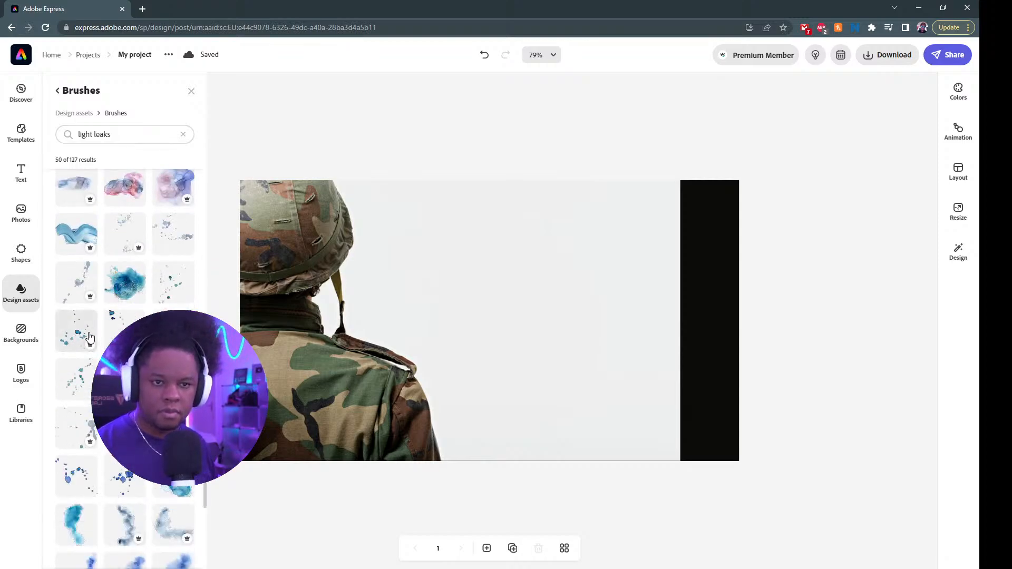
scroll(89, 337, "down", 10)
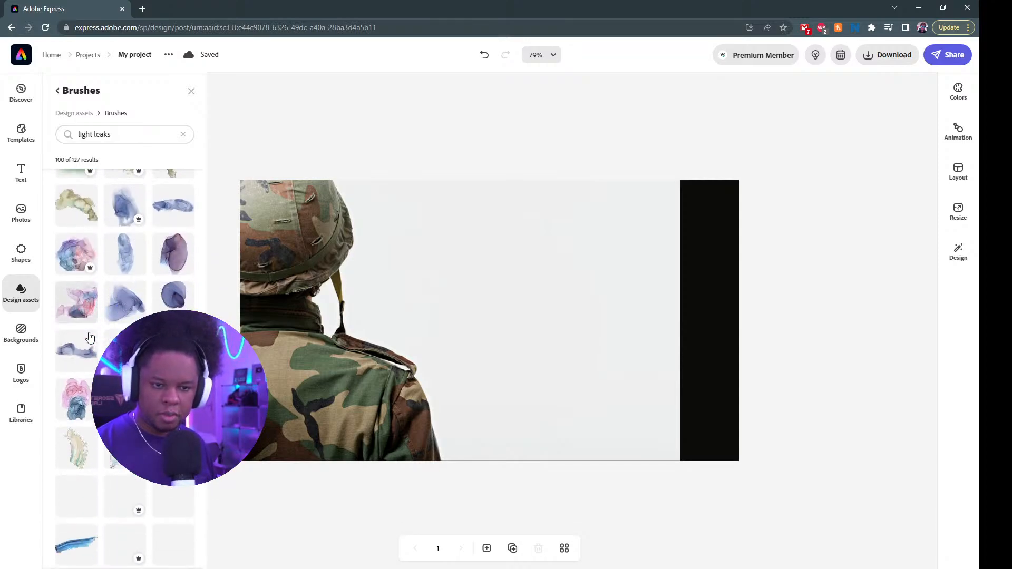
scroll(90, 338, "down", 10)
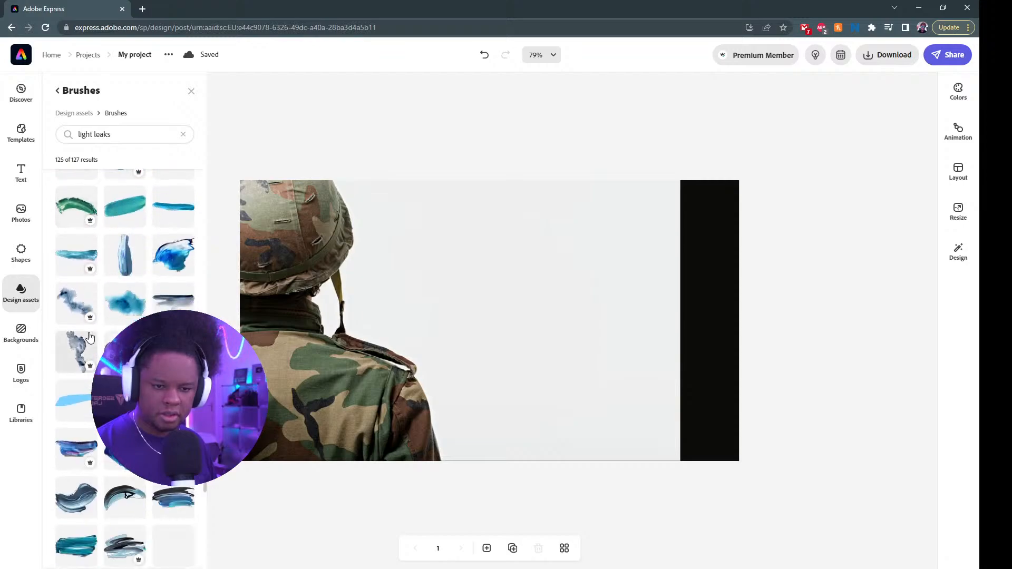
scroll(90, 338, "down", 5)
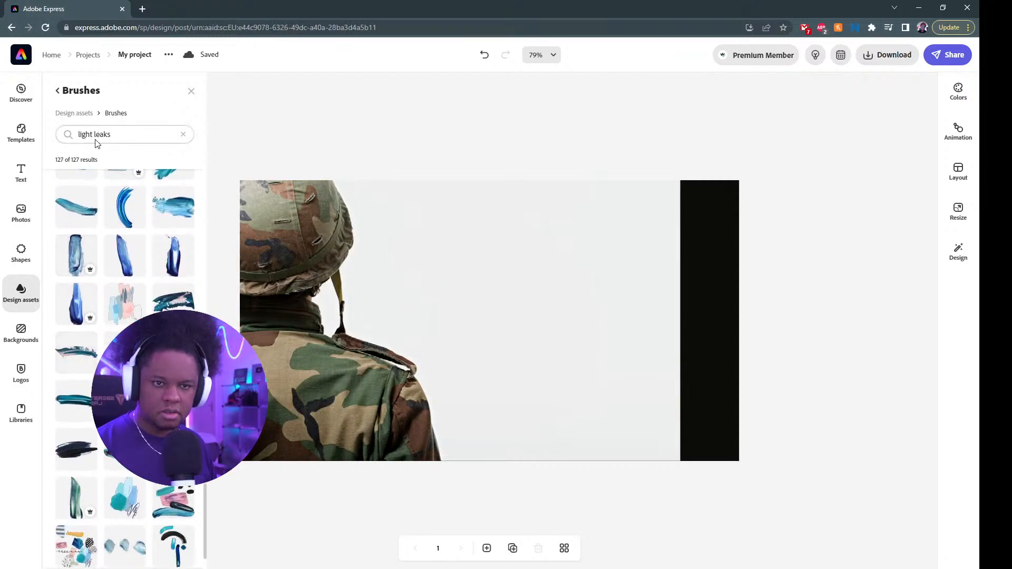
- Widen the "light leaks" search to all design assets and place the dark rainbow prism image on the page beside the soldier
left_click(121, 135)
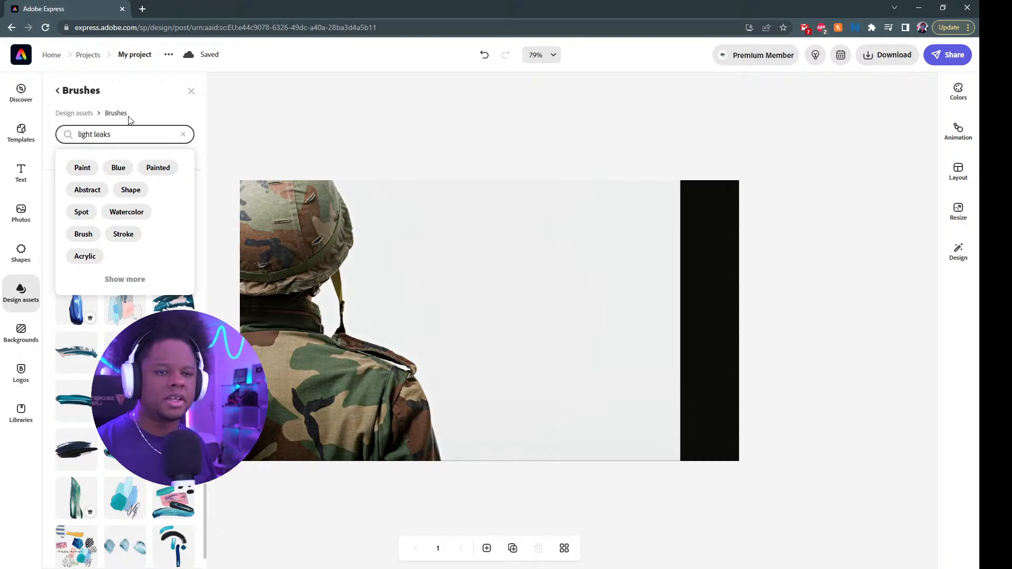
left_click(72, 115)
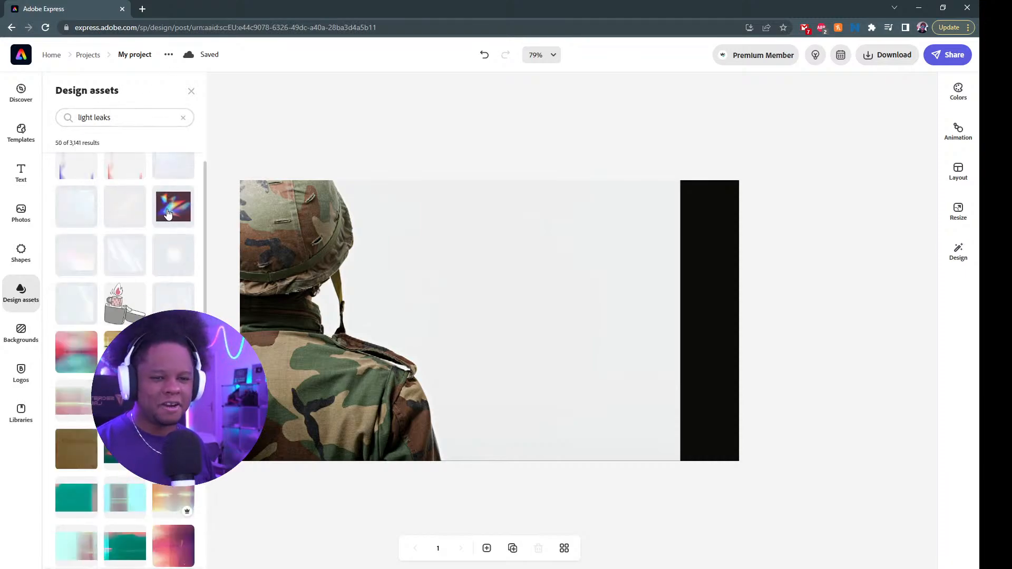
scroll(102, 209, "down", 3)
scroll(190, 292, "up", 4)
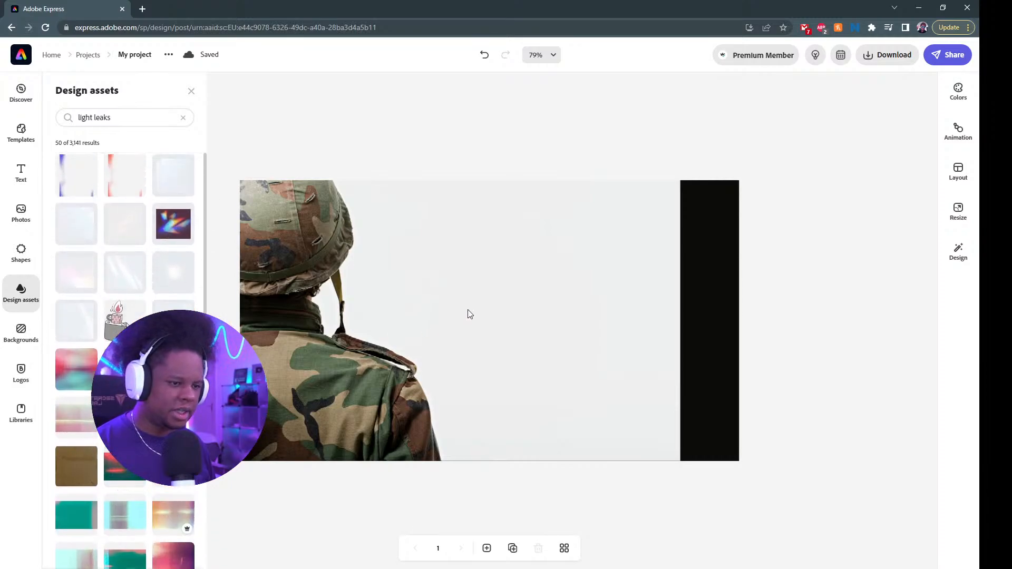
left_click_drag(488, 312, 599, 273)
left_click_drag(535, 333, 451, 350)
left_click(191, 91)
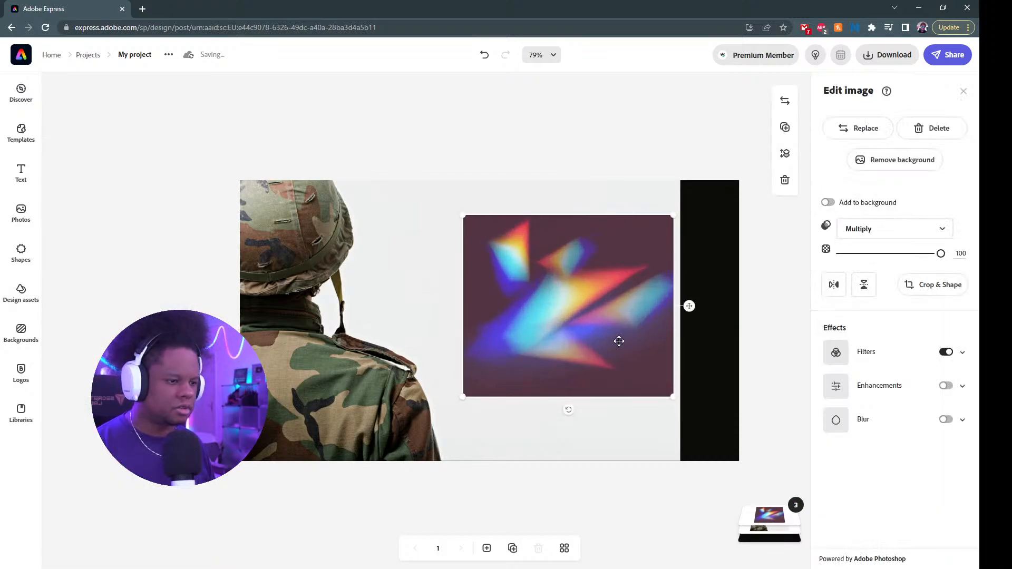
- Move the rainbow light leak over the soldier's back and set its blend mode to Screen
left_click_drag(618, 341, 321, 404)
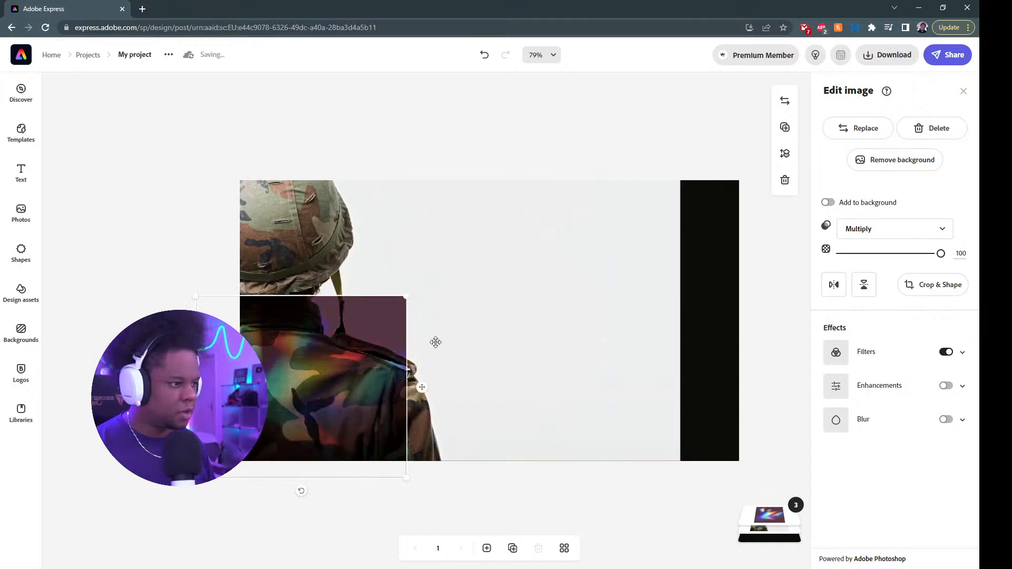
left_click(939, 230)
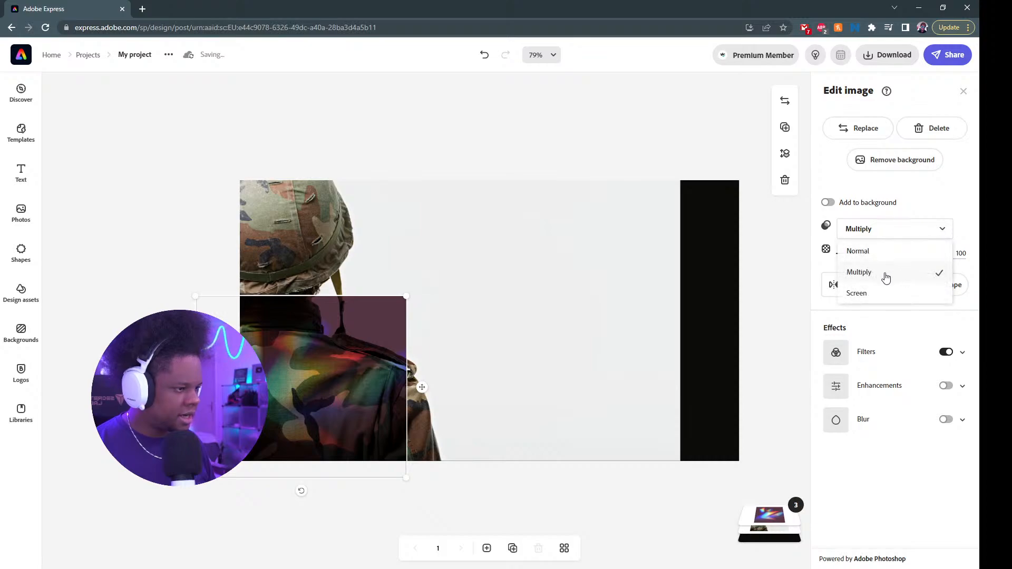
left_click(867, 296)
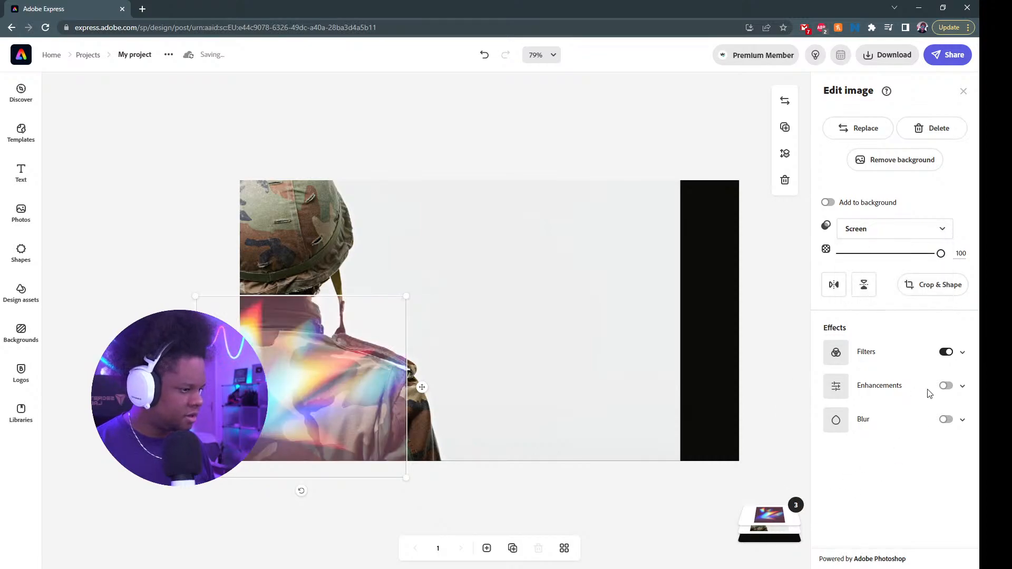
- Turn on enhancements for the light leak with contrast 71 and brightness -89, and move it over the black strip
left_click(946, 386)
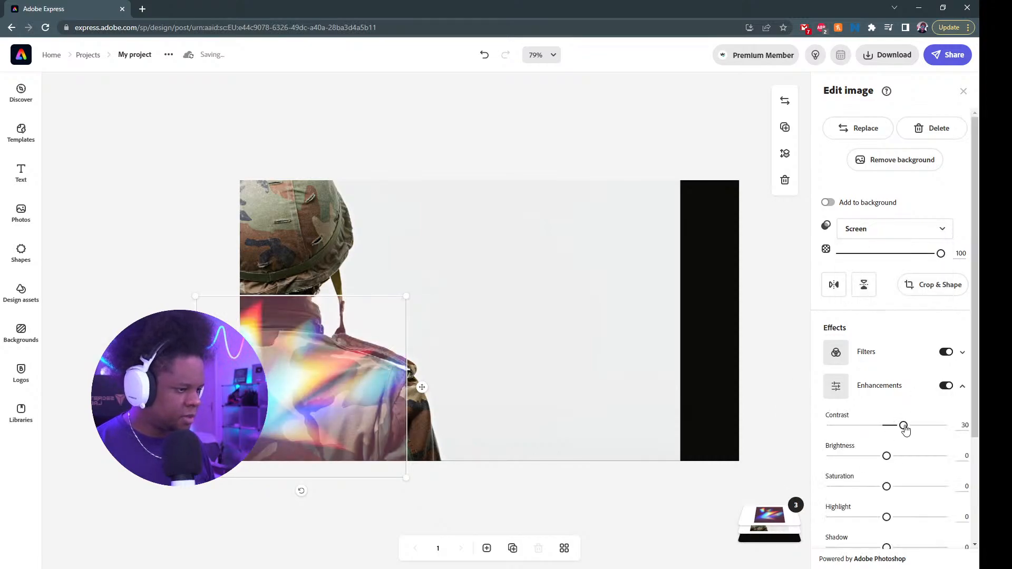
left_click_drag(903, 425, 927, 425)
left_click_drag(886, 457, 835, 457)
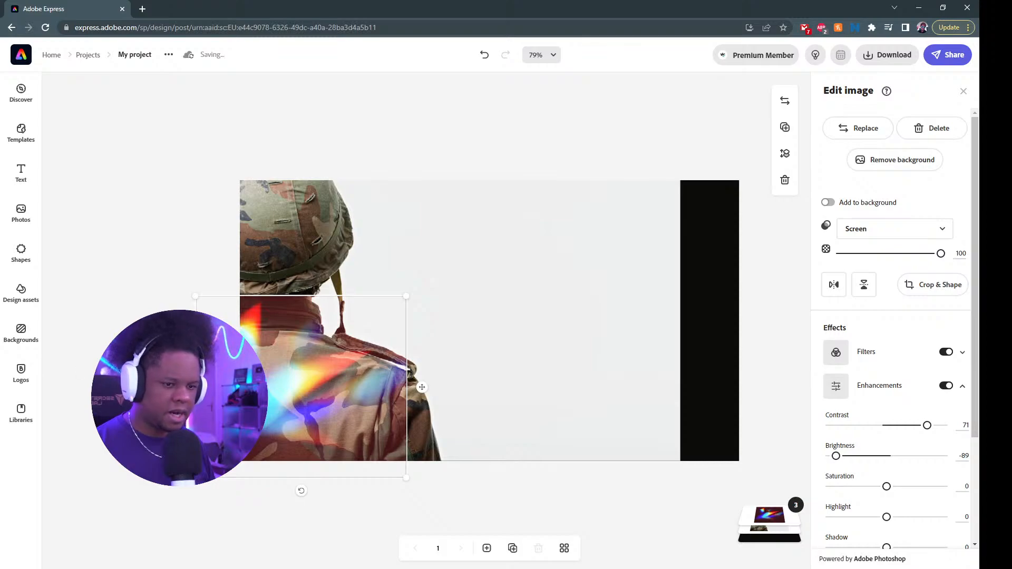
left_click_drag(297, 380, 685, 277)
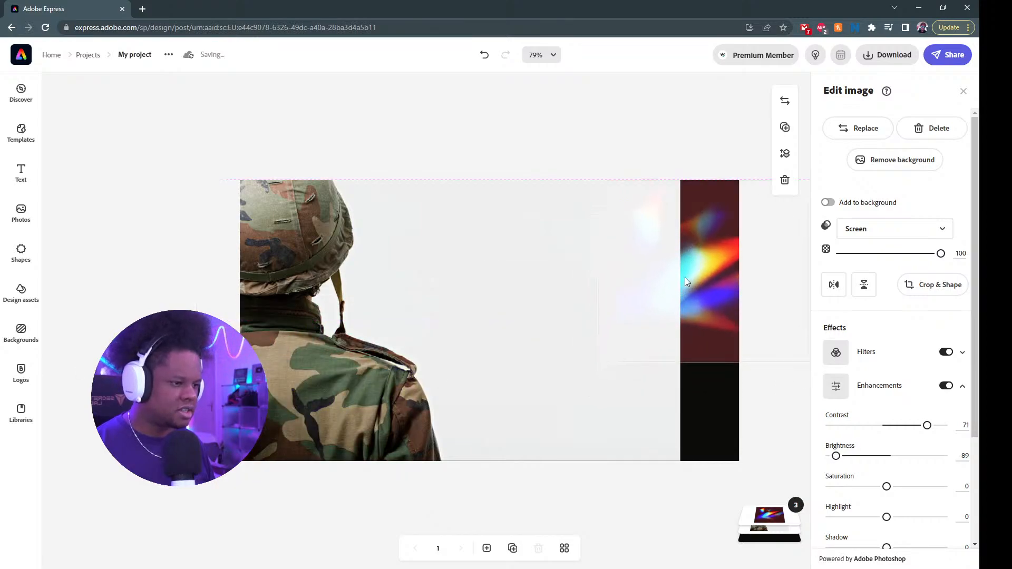
- Set the light leak's brightness to -100 and contrast to 57, and turn off its filters
left_click_drag(835, 456, 828, 456)
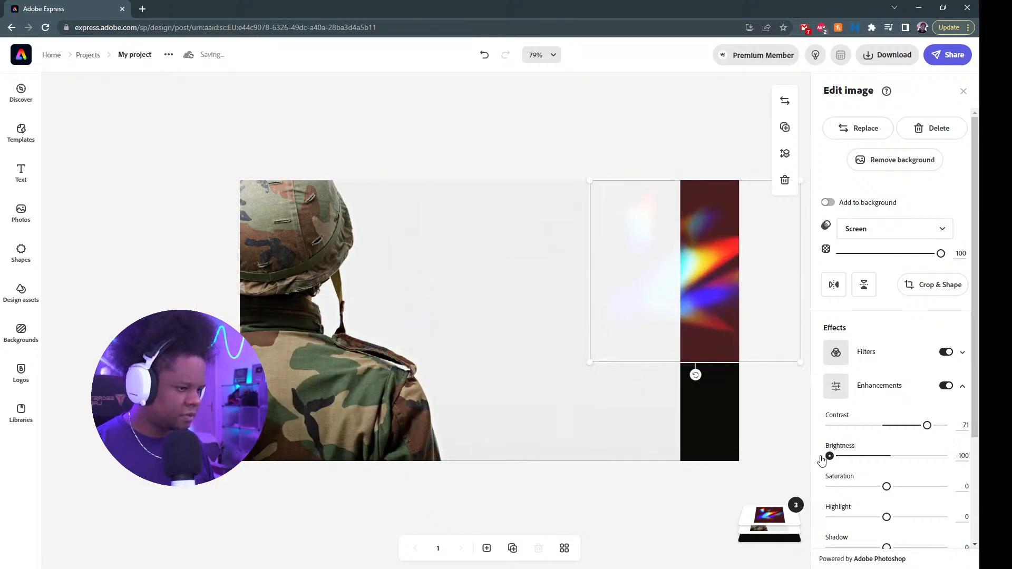
left_click_drag(926, 426, 919, 428)
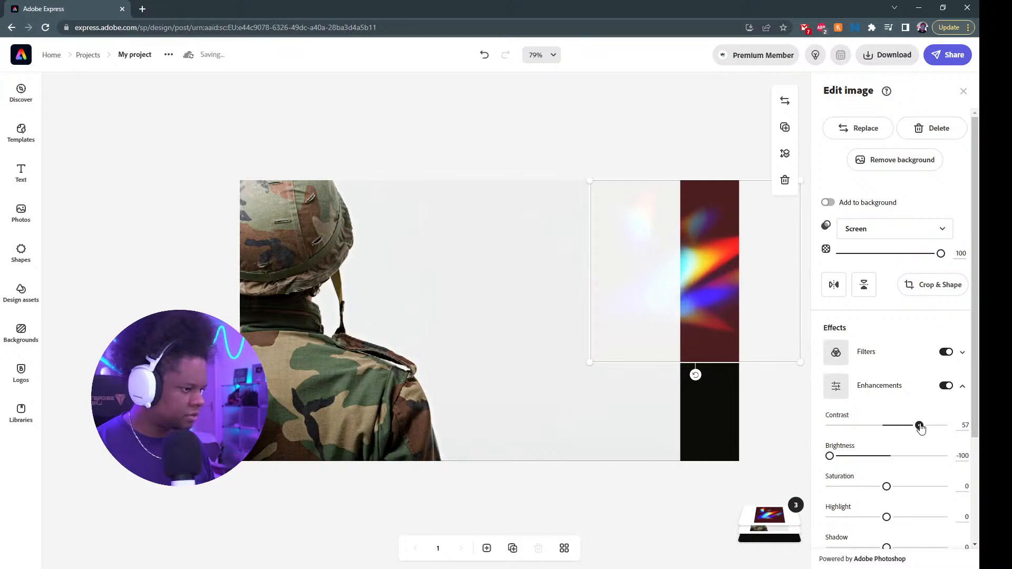
left_click(945, 352)
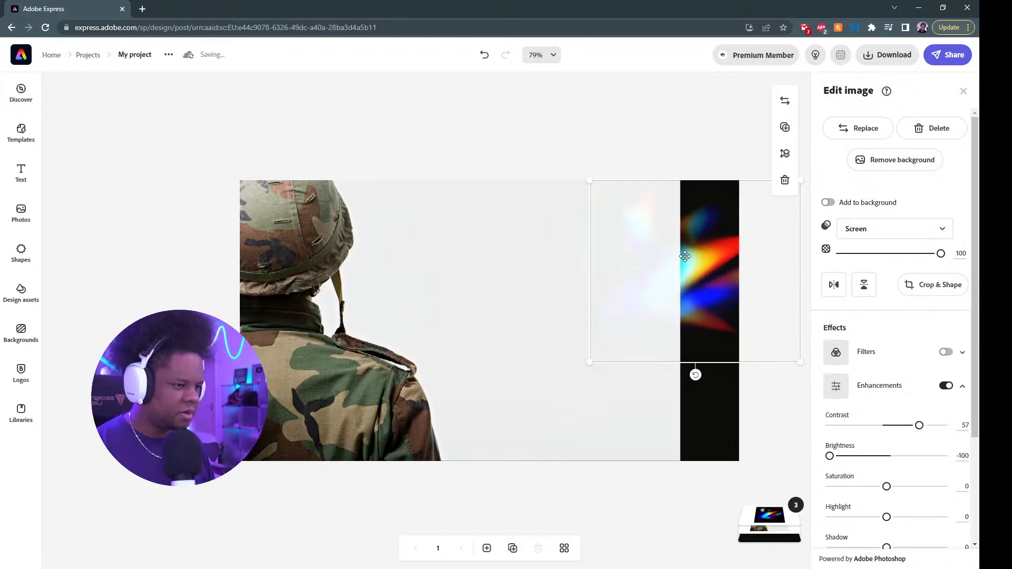
- Move the light leak back over the soldier's lower back and delete it from the page
left_click_drag(684, 257, 254, 420)
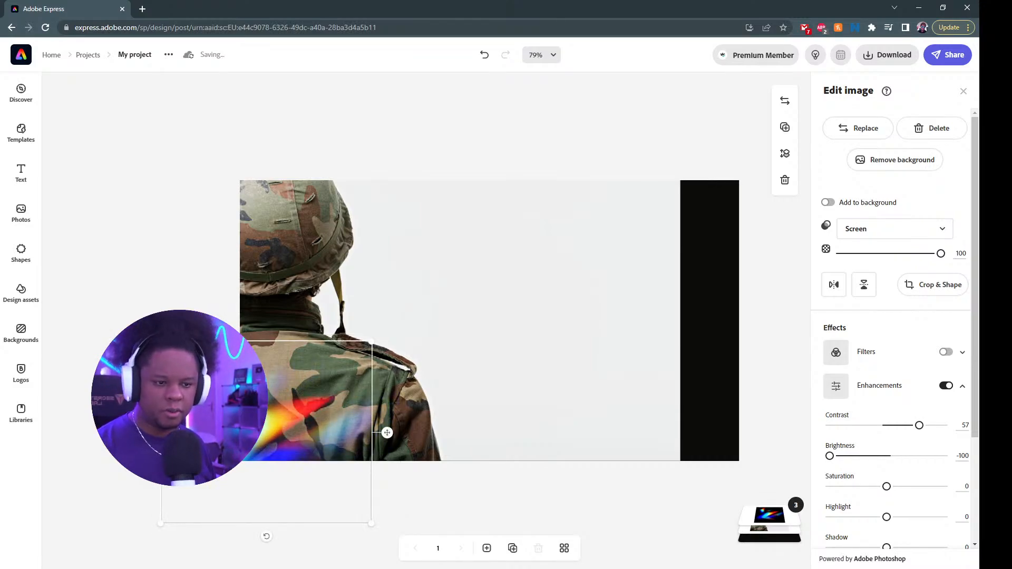
key("Delete")
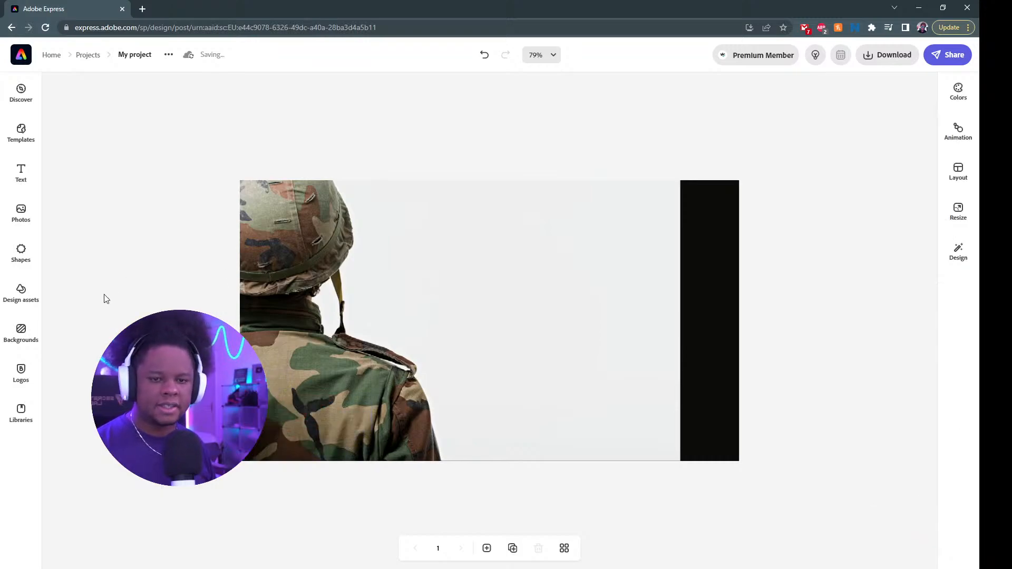
- Search the design assets for "anime"
left_click(20, 293)
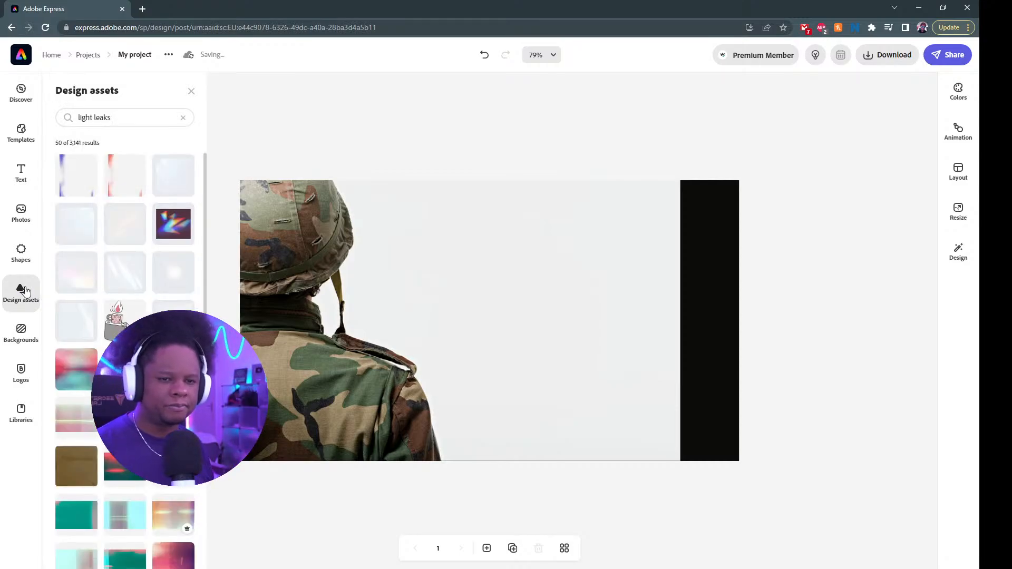
left_click(125, 116)
type("anime")
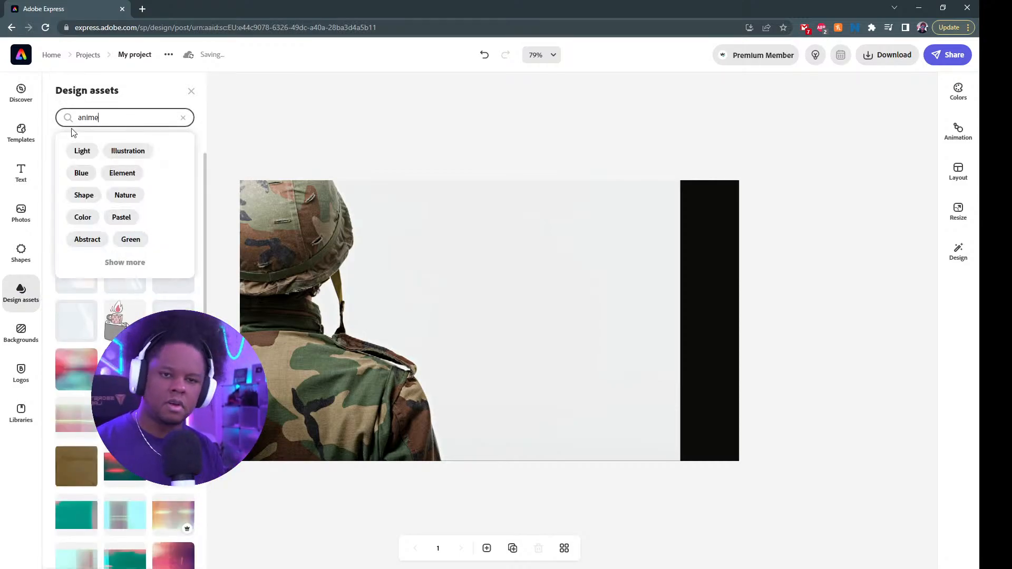
key("Return")
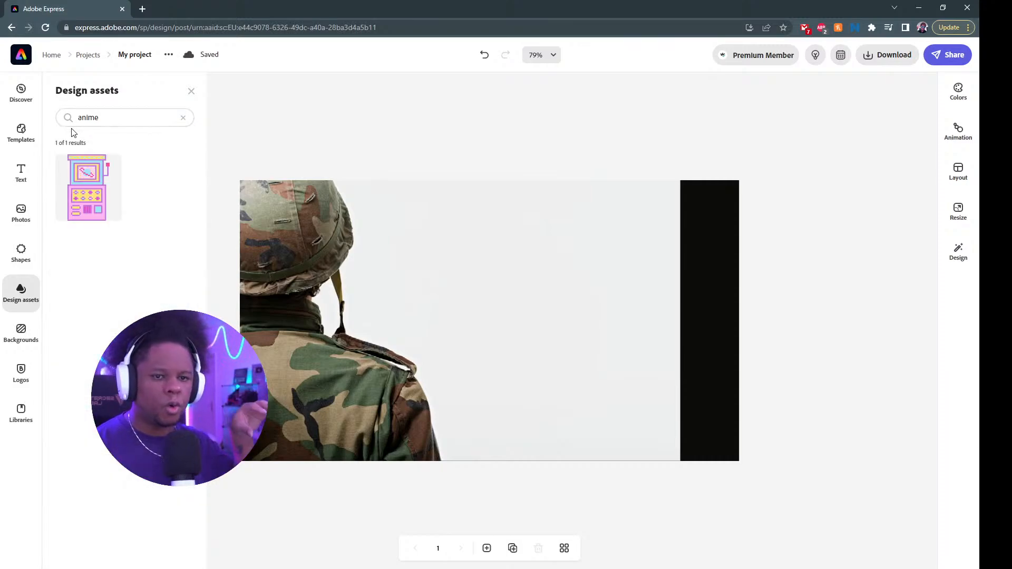
- Replace the design assets search with "sun" and look through the sun and sunburst graphics
left_click(183, 117)
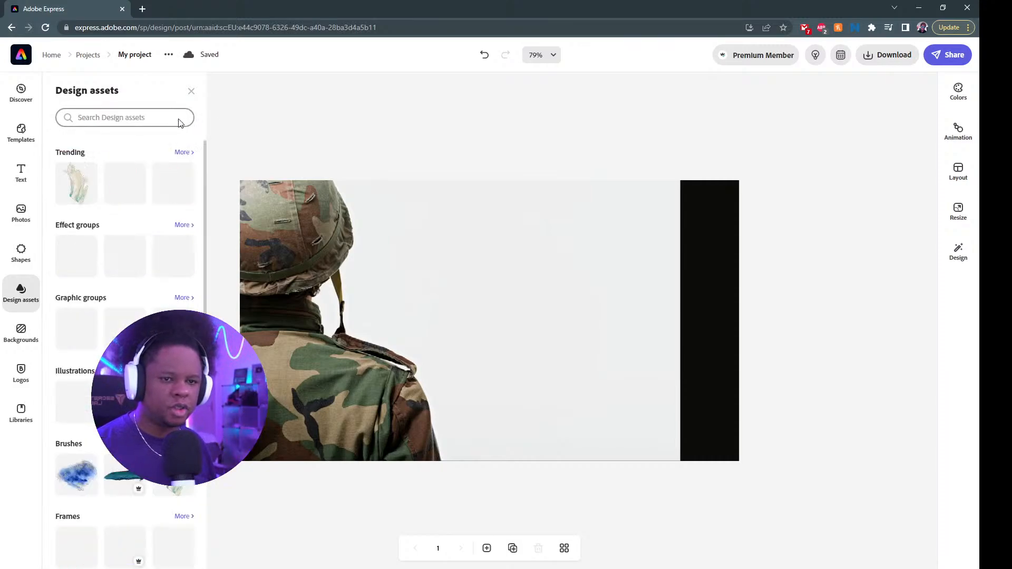
left_click(112, 119)
type("su")
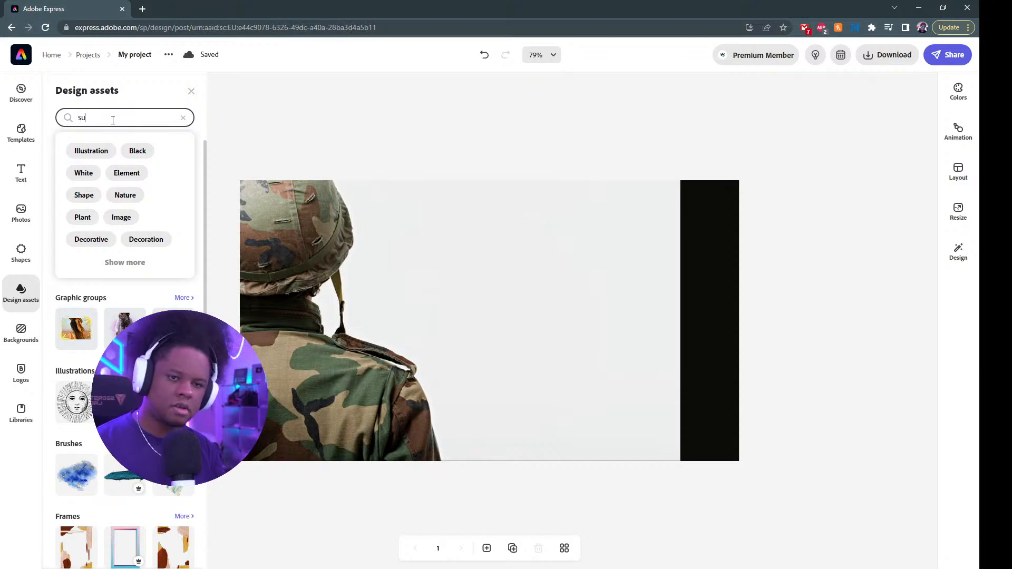
type("n")
key("Return")
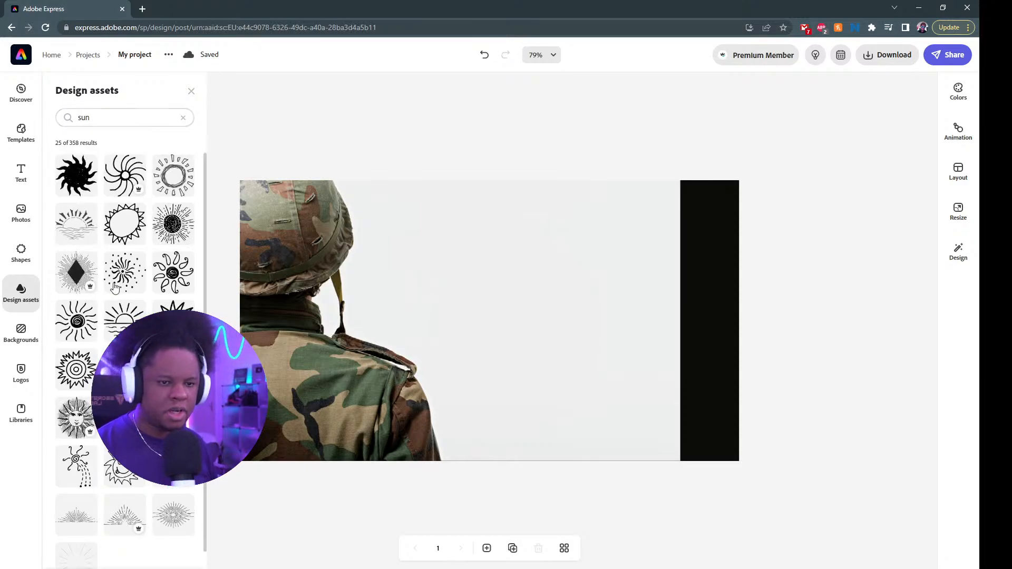
scroll(115, 287, "down", 10)
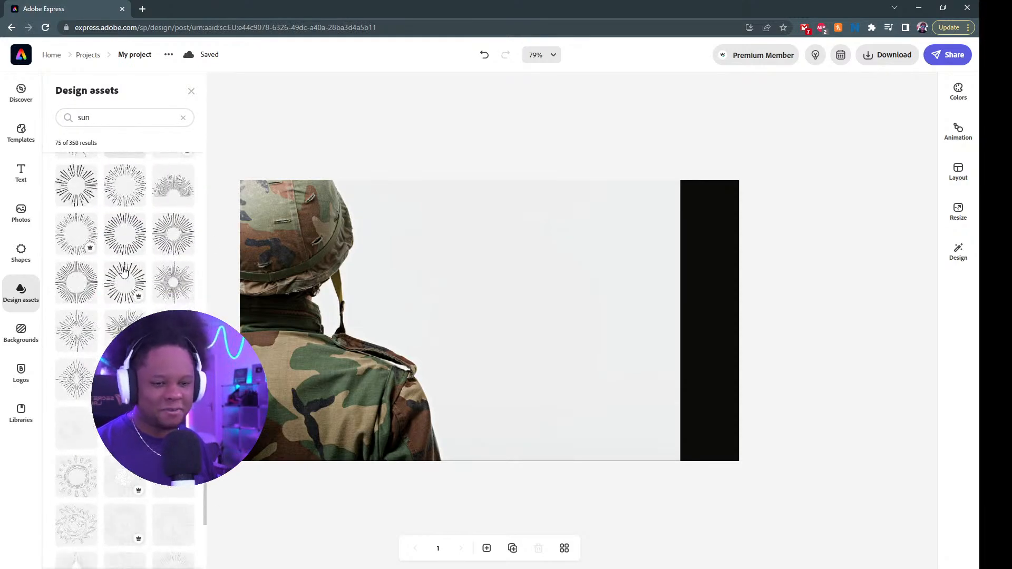
scroll(105, 279, "down", 5)
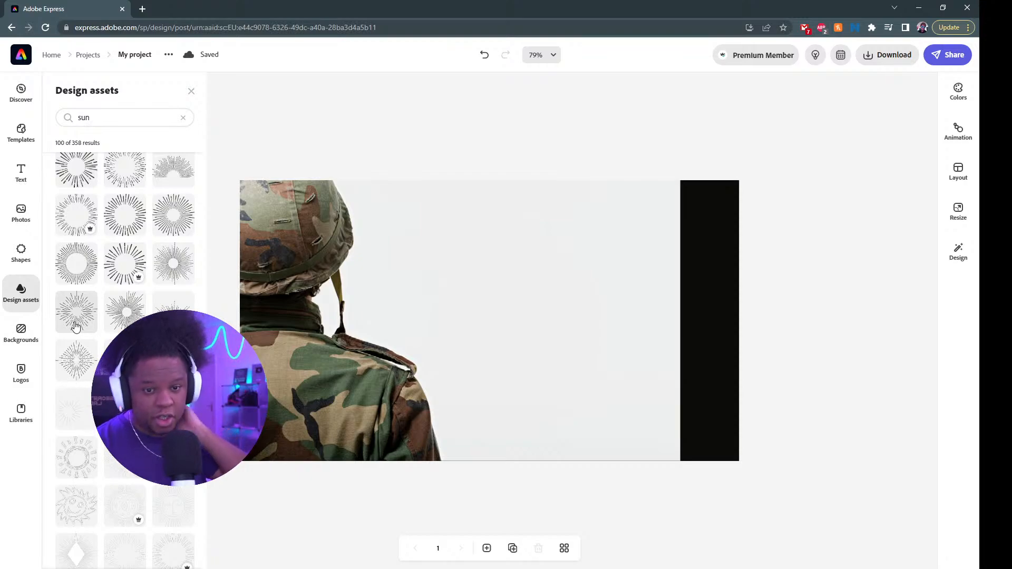
left_click(20, 374)
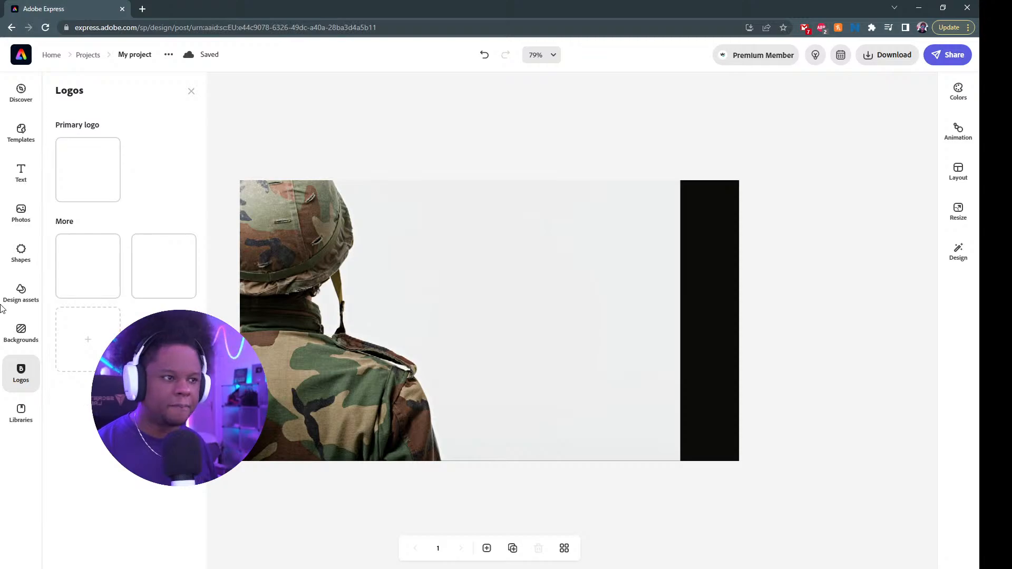
left_click(333, 124)
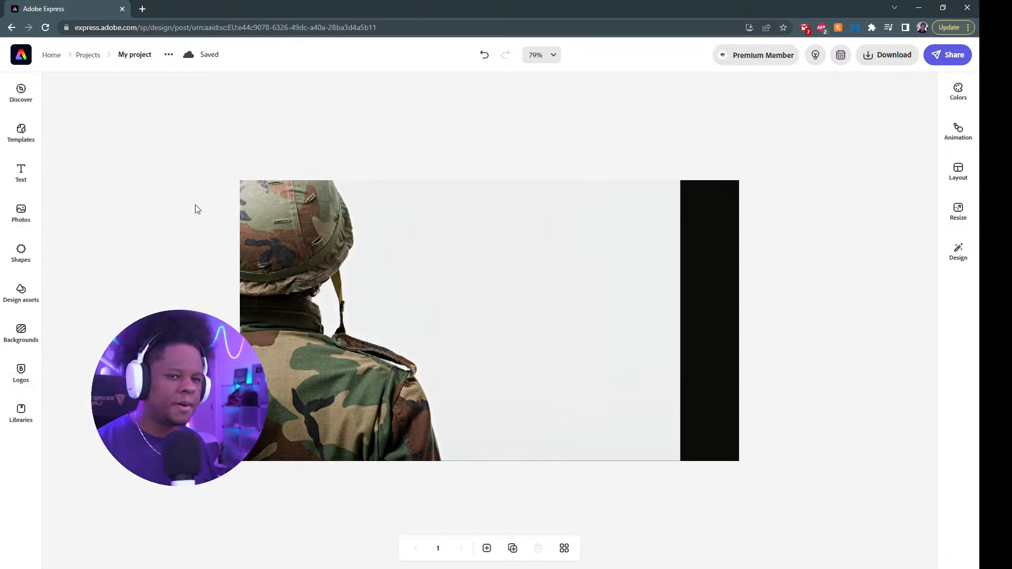
- Add a text box with the default placeholder text and place it on the light area between the soldier and the black strip
left_click(15, 180)
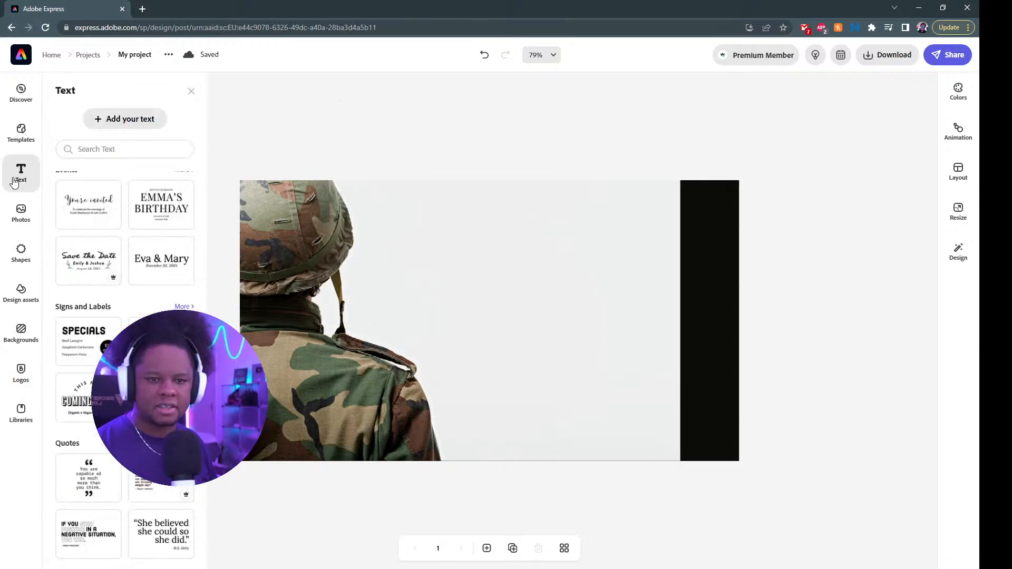
left_click(117, 121)
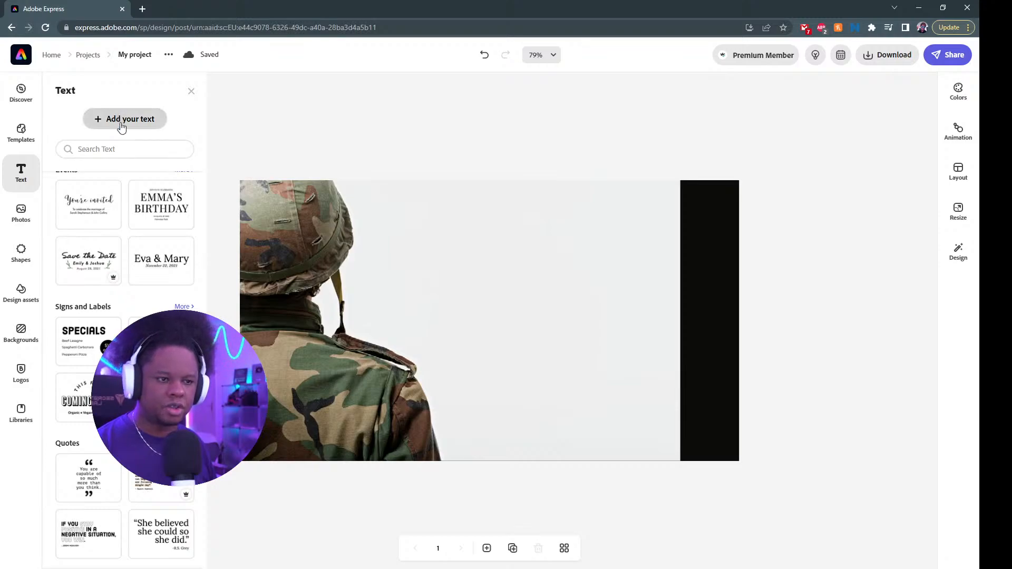
left_click_drag(481, 330, 550, 254)
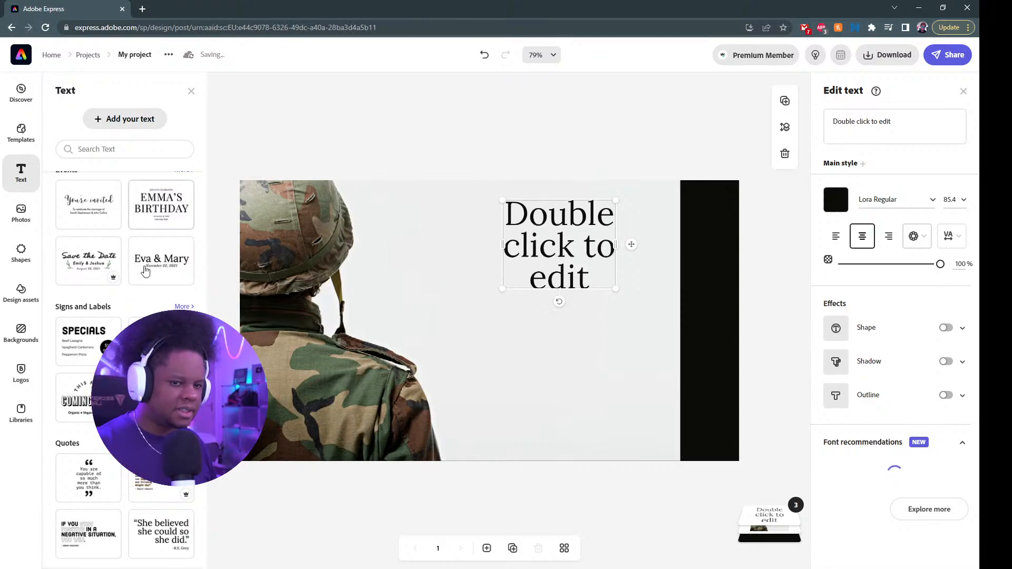
left_click(326, 154)
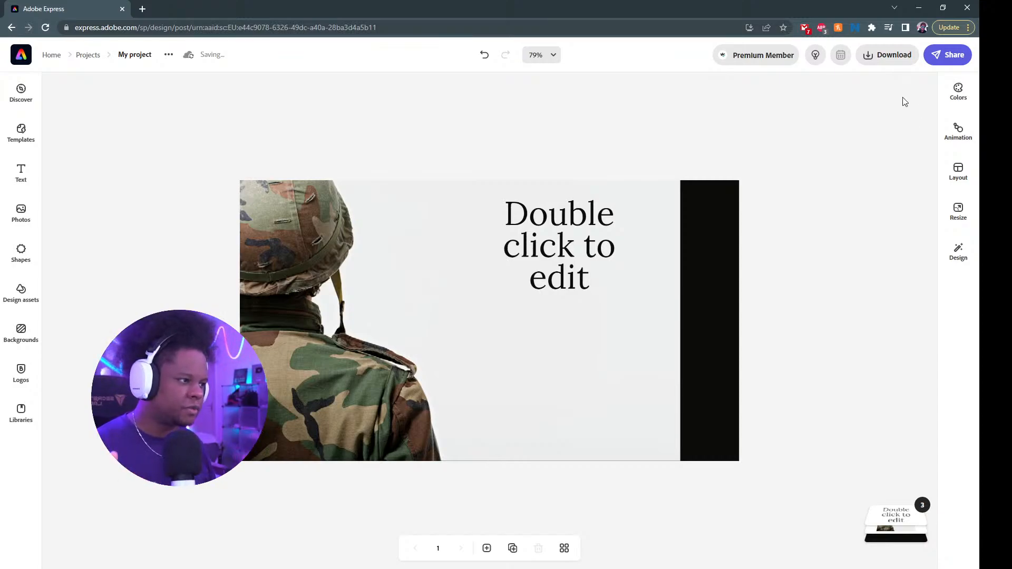
- Browse the color themes and shuffle the current colors until the text and the vertical strip are orange
left_click(959, 99)
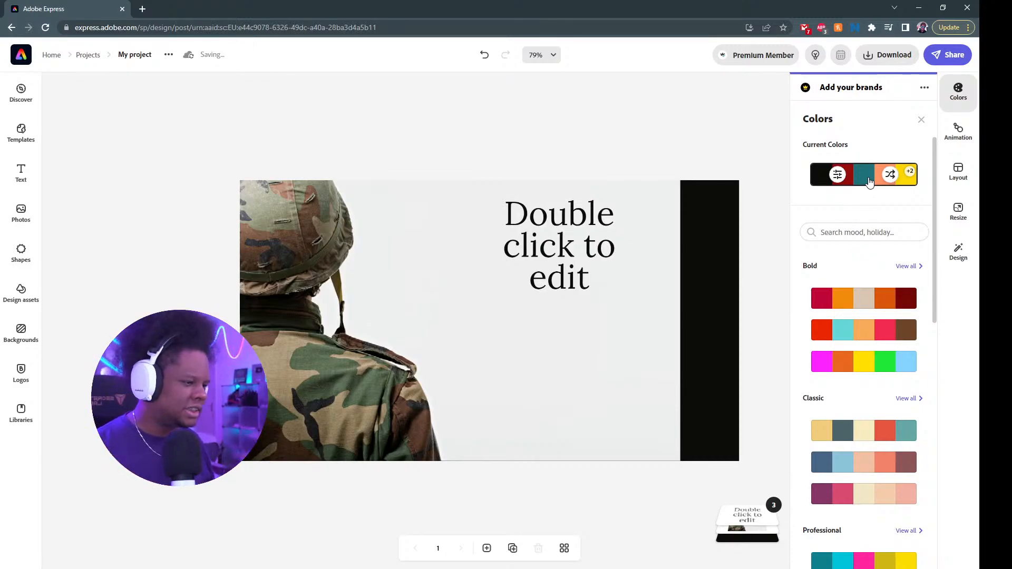
scroll(839, 209, "down", 1)
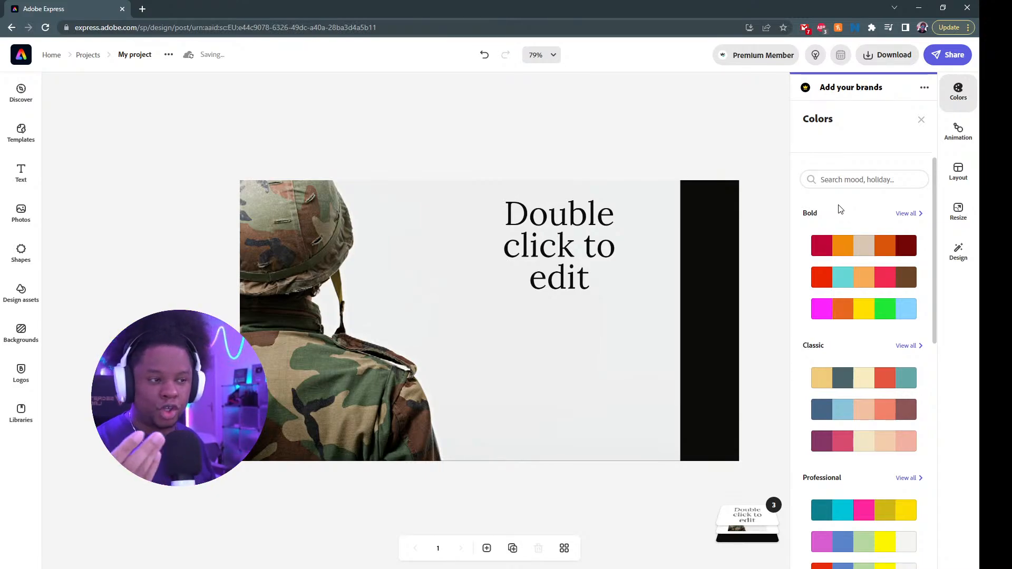
scroll(840, 210, "up", 1)
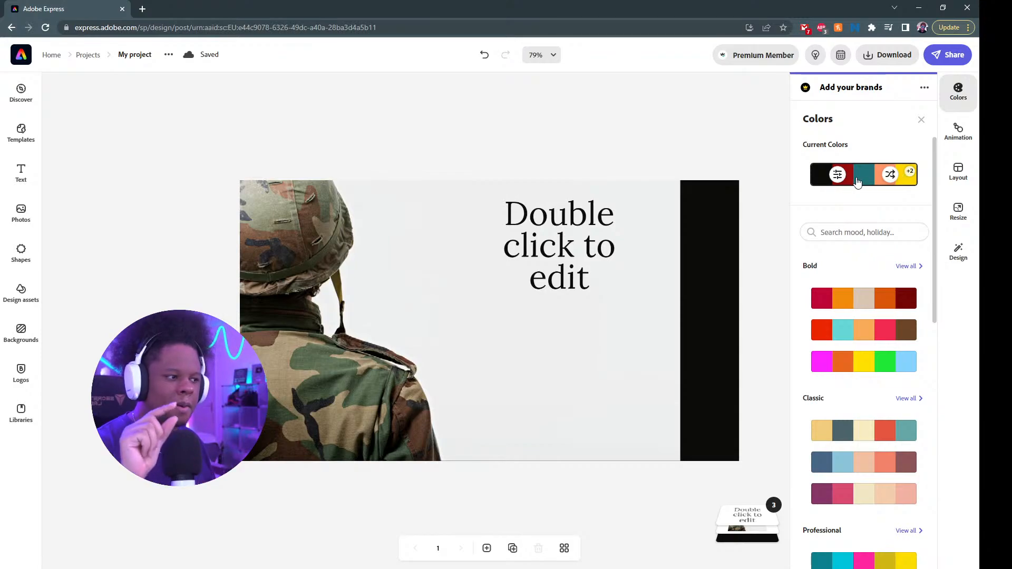
left_click(889, 177)
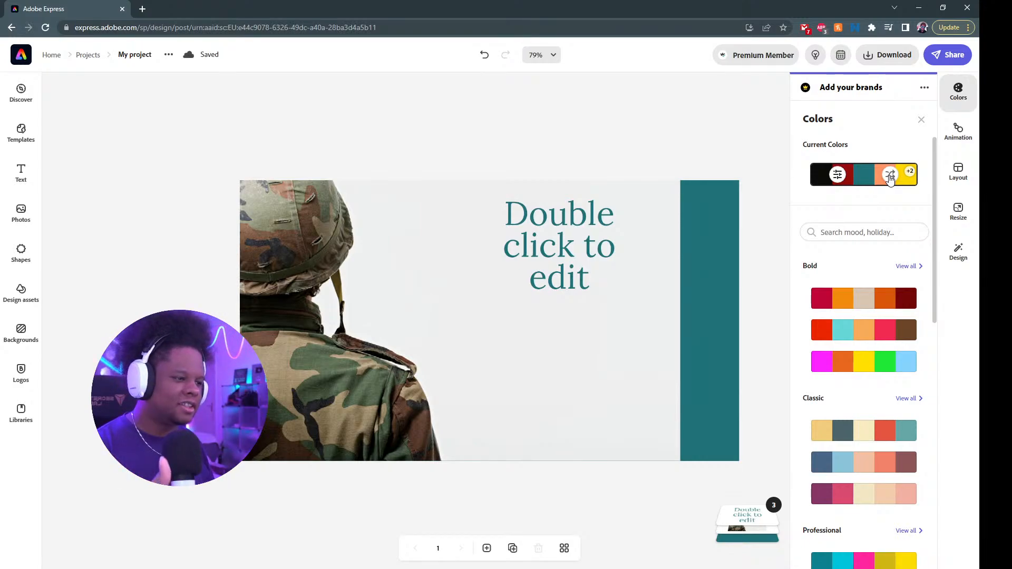
left_click(890, 176)
left_click(889, 176)
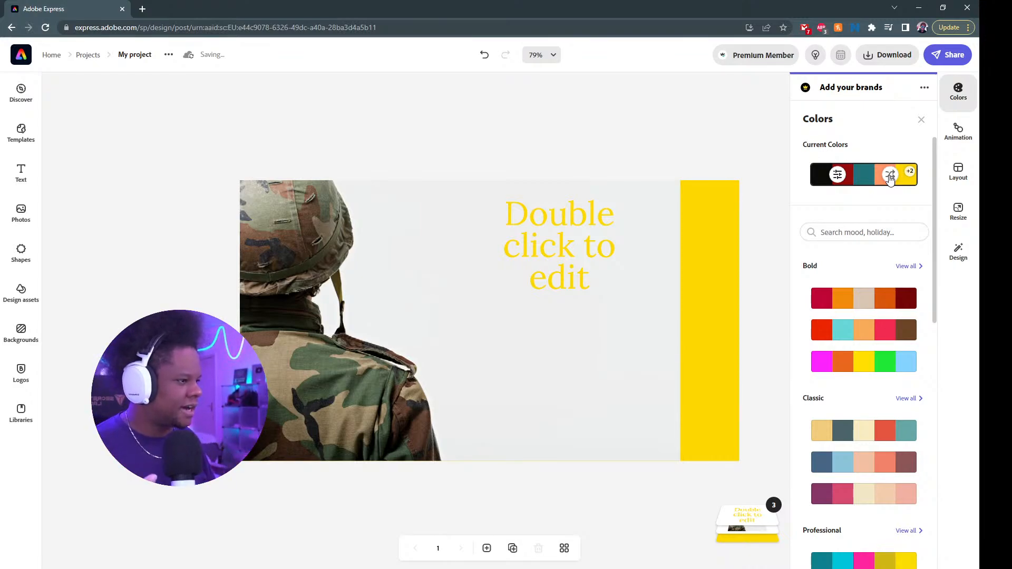
left_click(890, 175)
left_click(889, 175)
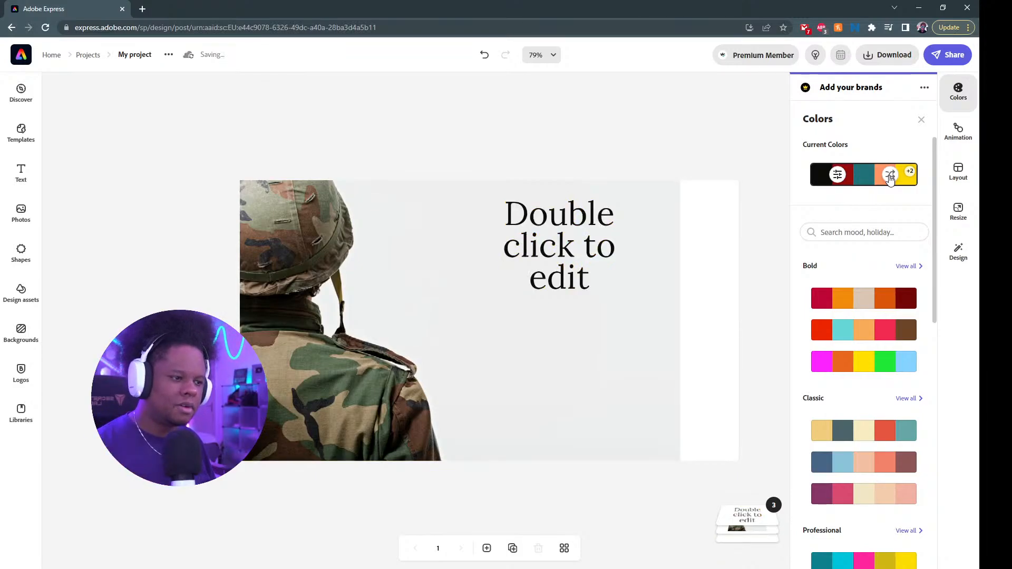
left_click(889, 175)
left_click(889, 175)
left_click(889, 175)
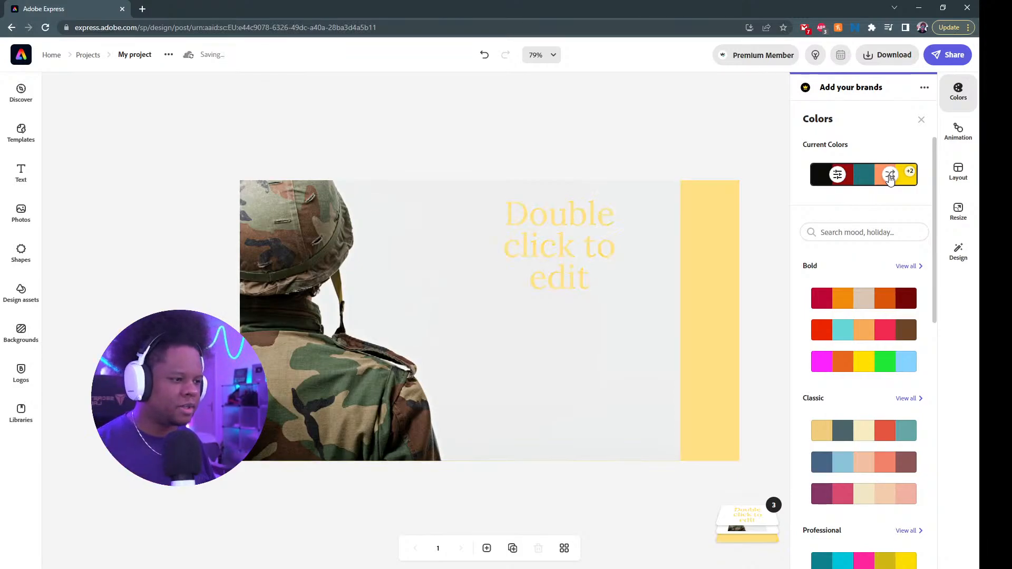
left_click(890, 175)
- Enlarge the placeholder text to a size of 112.7, extending it down and toward the soldier
left_click(576, 262)
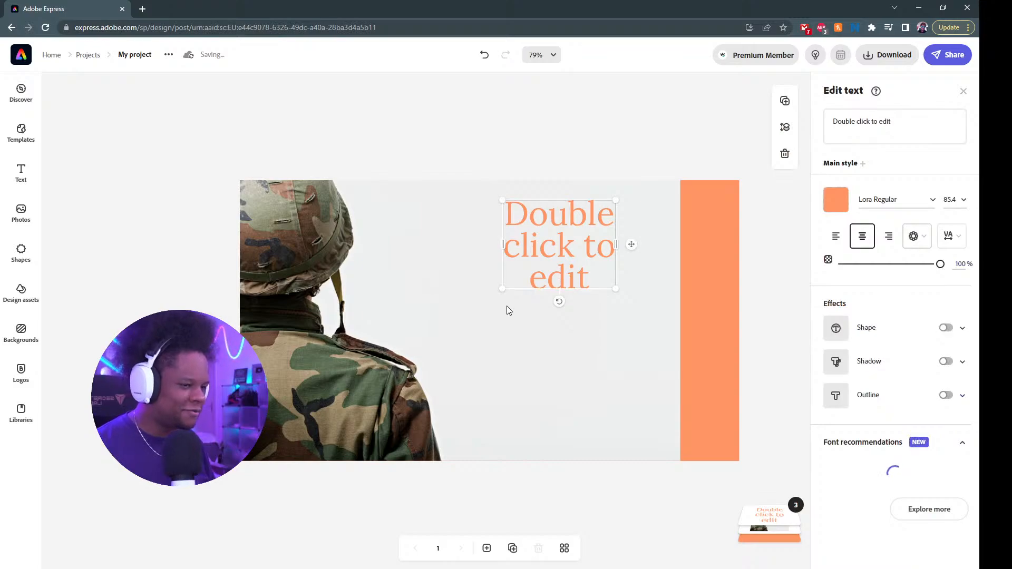
left_click_drag(497, 293, 464, 357)
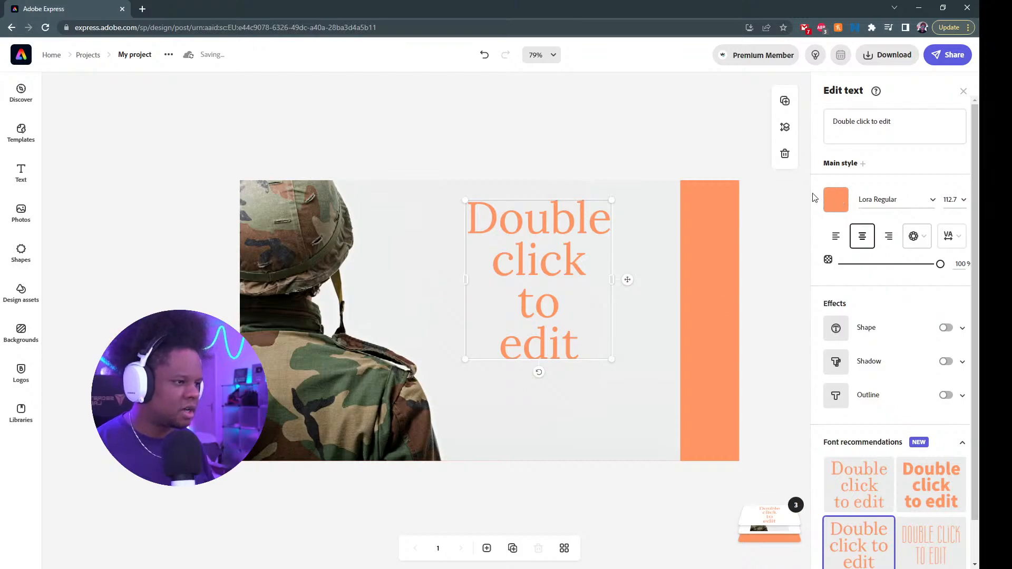
left_click(698, 120)
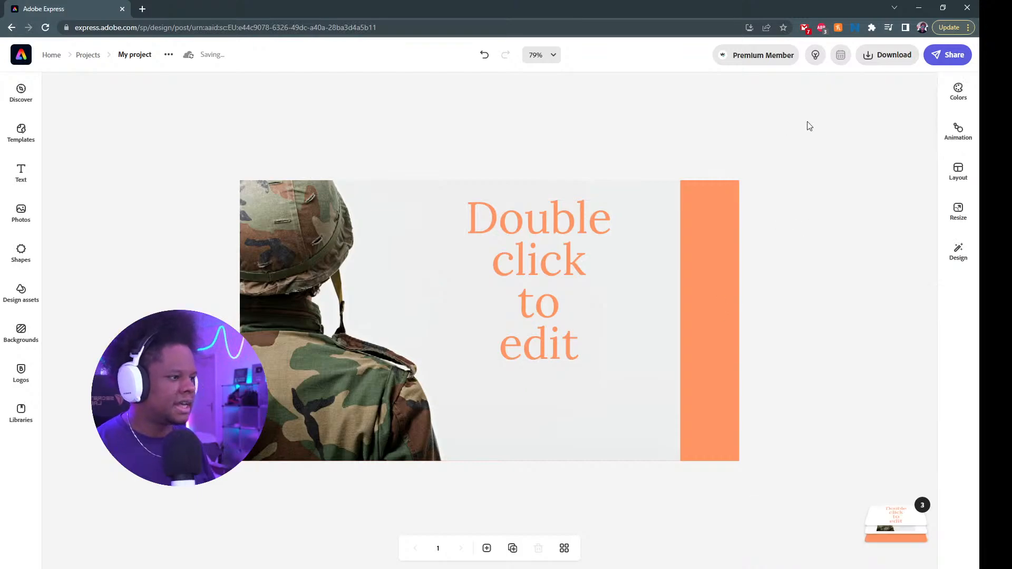
- Look at the available text and photo animations, and check the text's own editing options
left_click(957, 140)
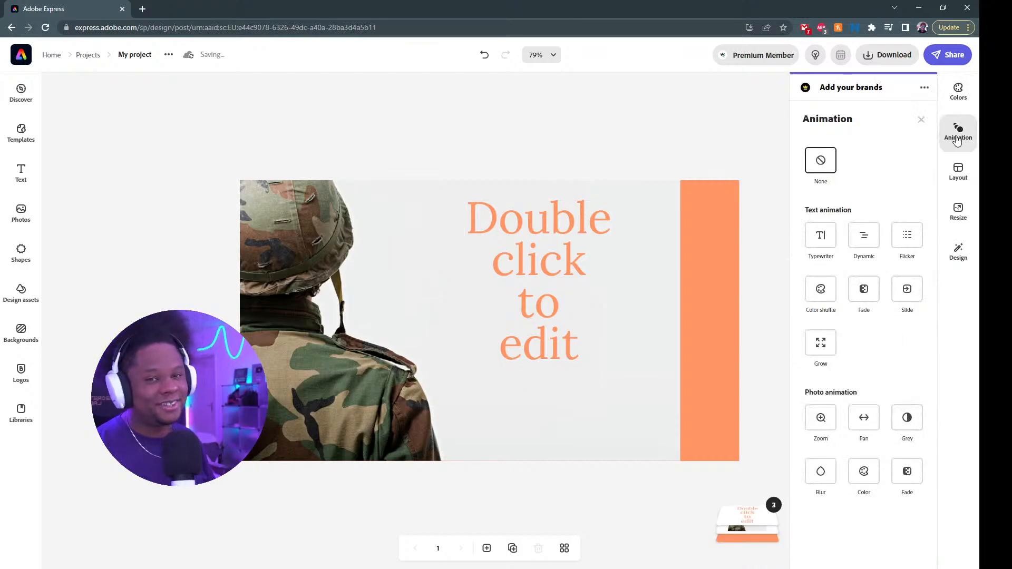
left_click(553, 262)
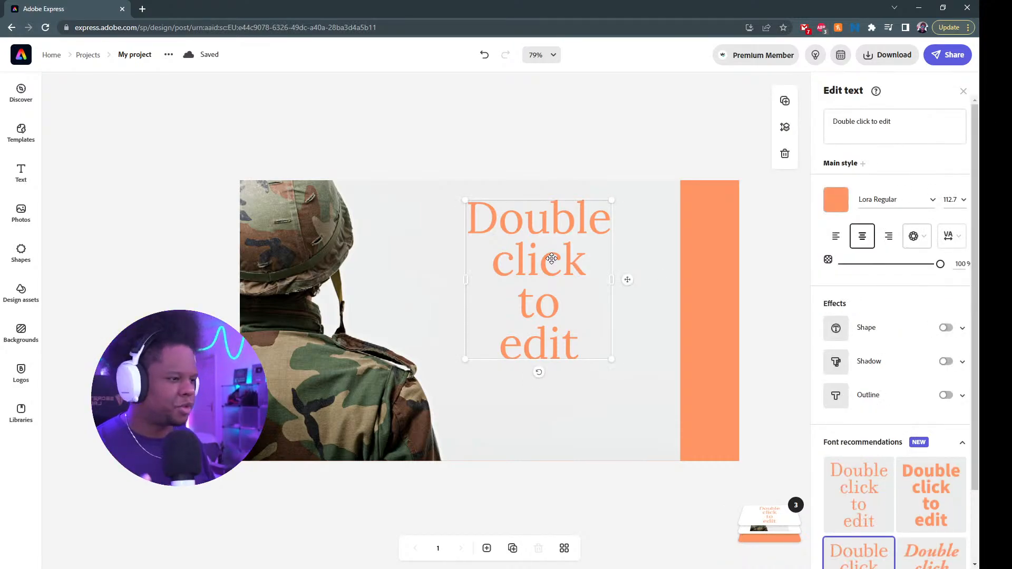
left_click(755, 205)
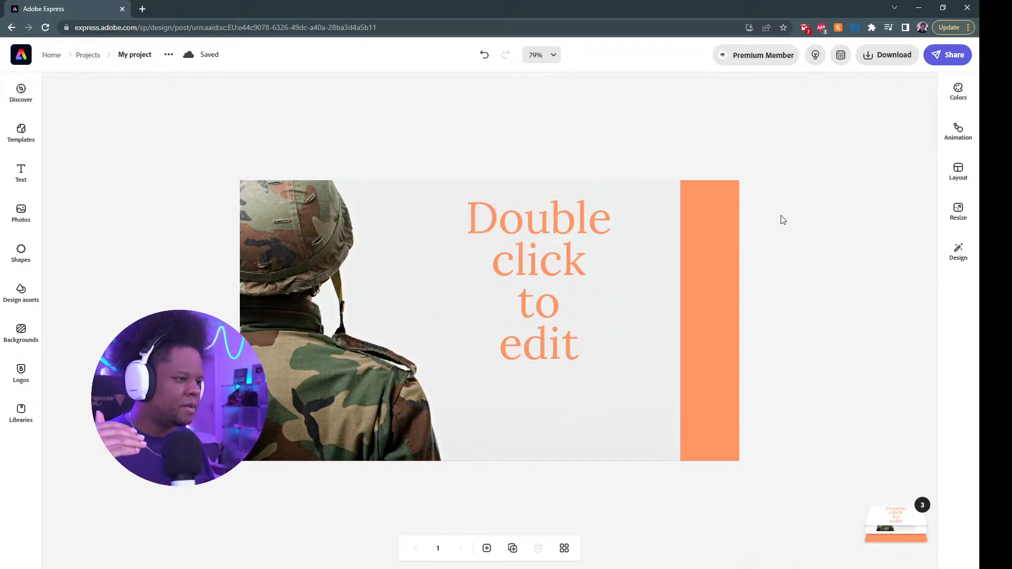
- Preview the Typewriter, Dynamic, Flicker and Color shuffle text animations on the thumbnail, including the second Typewriter variant
left_click(951, 138)
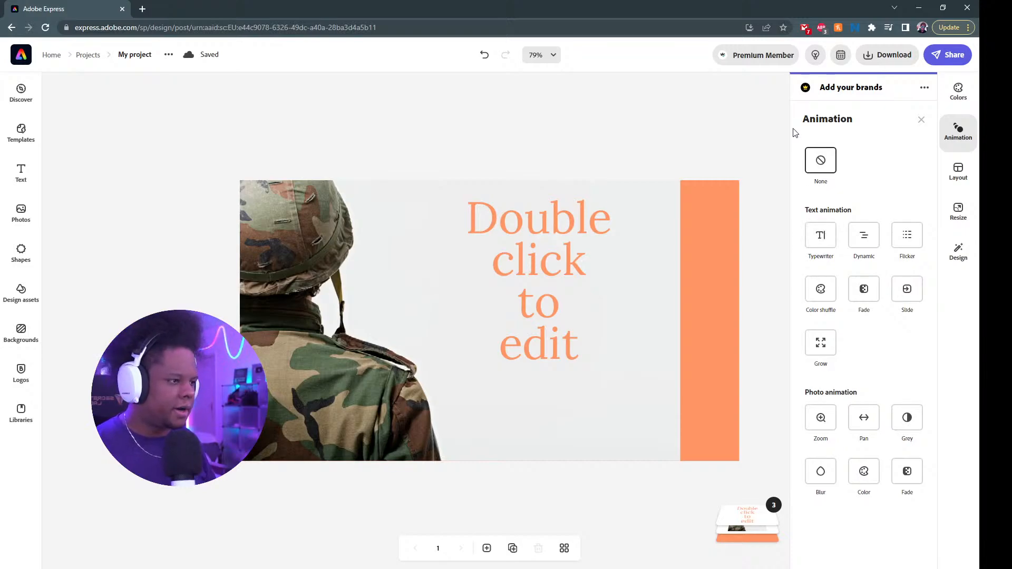
left_click(822, 240)
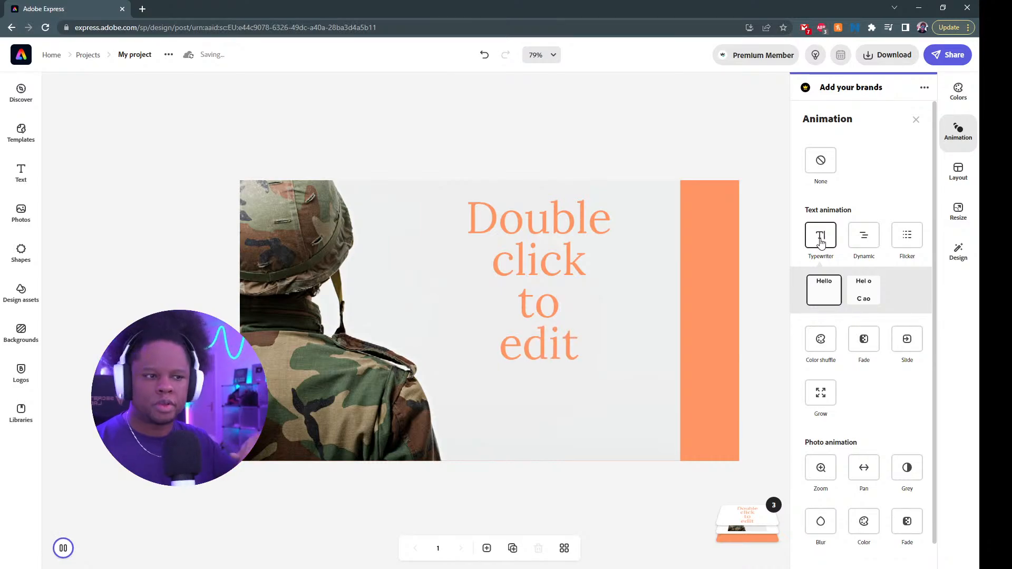
left_click(863, 238)
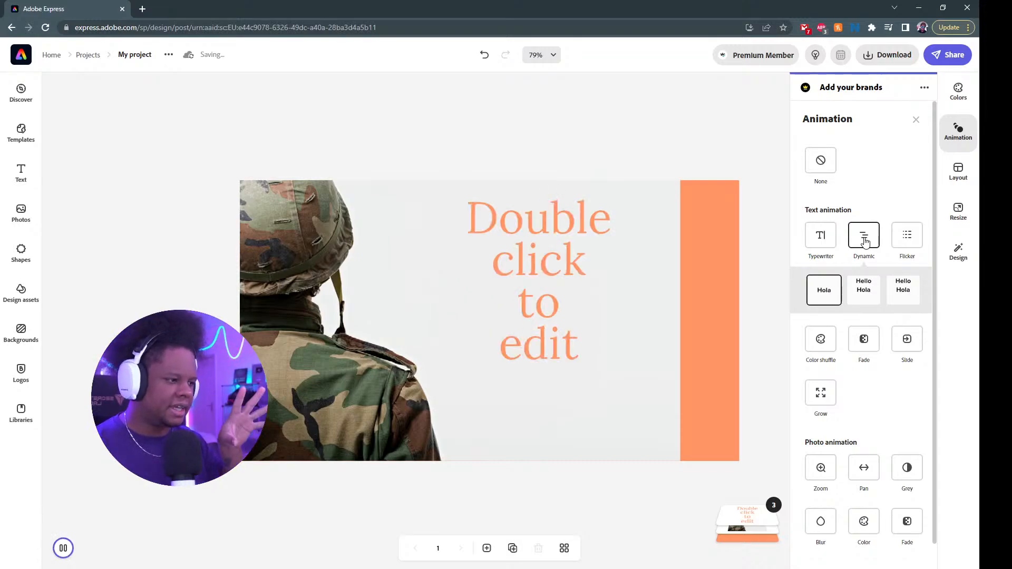
left_click(903, 238)
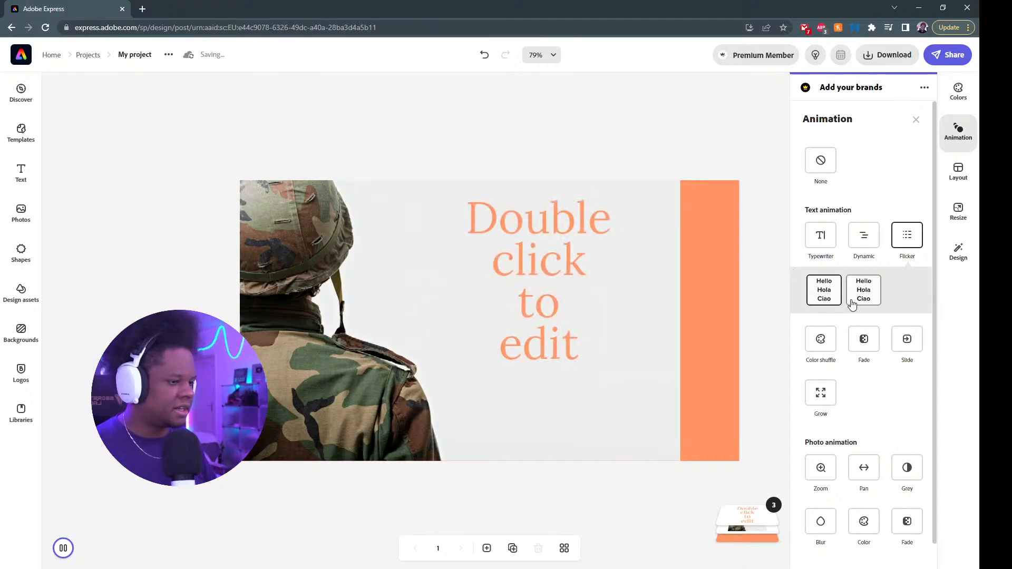
left_click(861, 235)
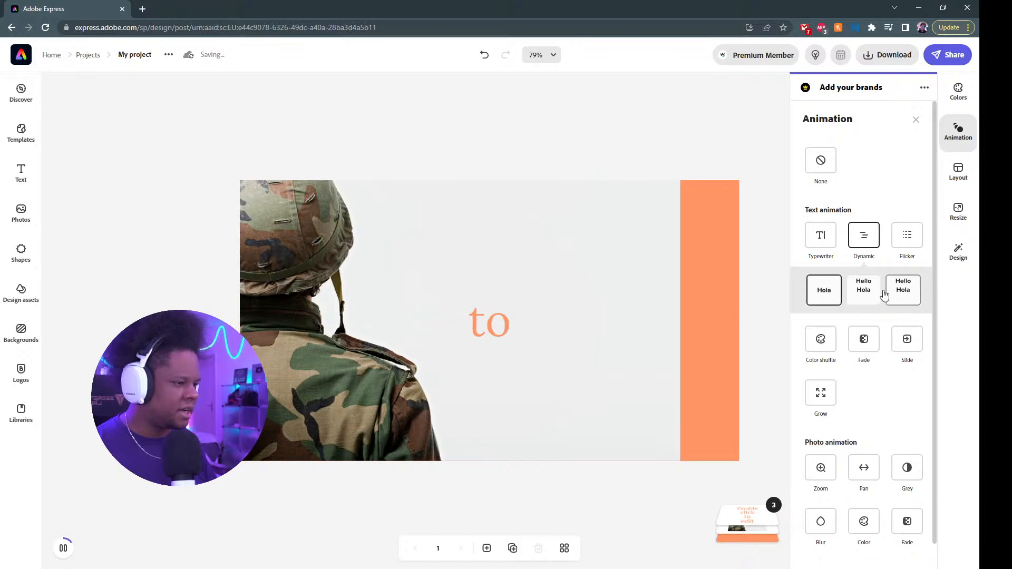
left_click(818, 237)
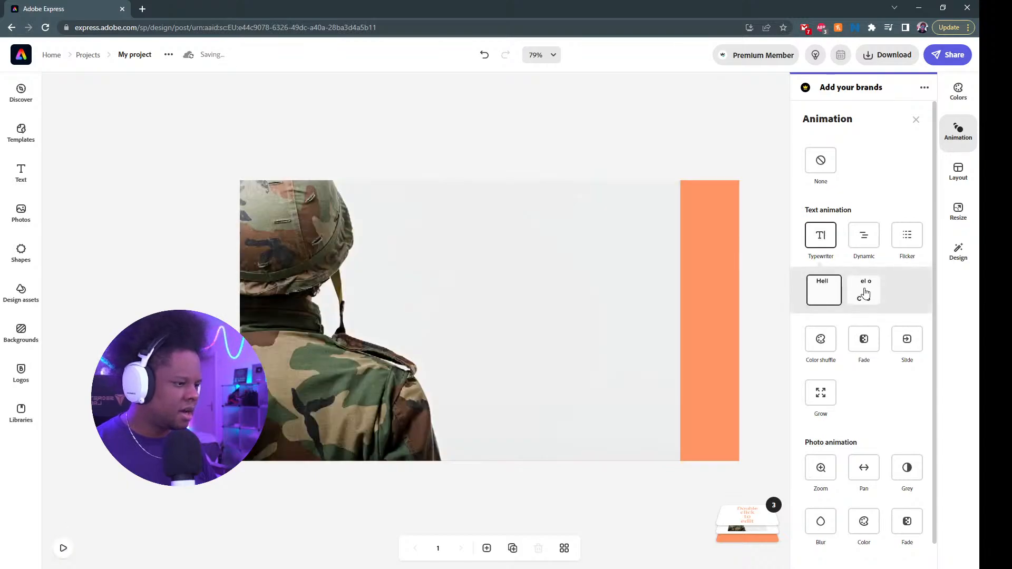
left_click(864, 293)
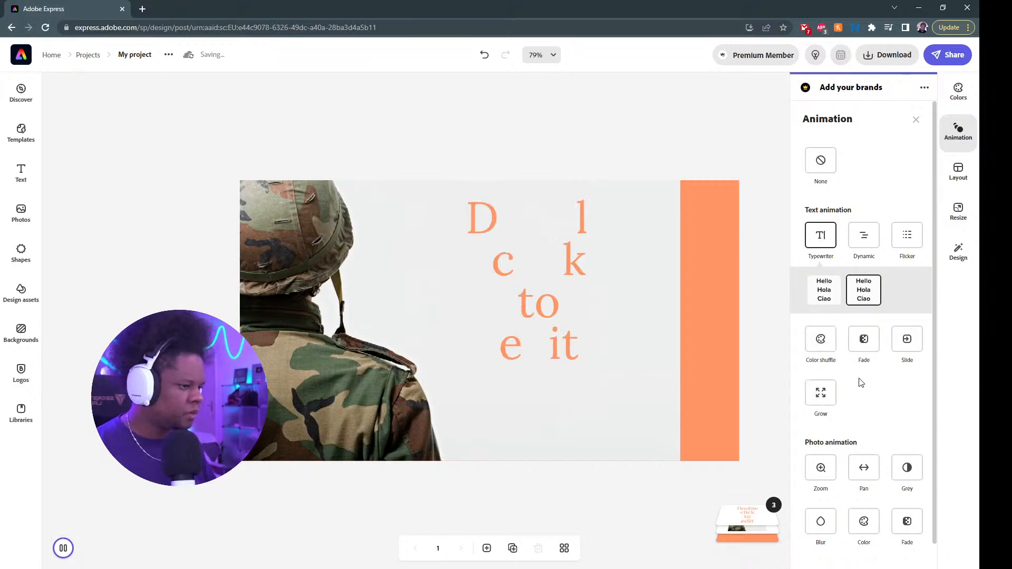
left_click(820, 339)
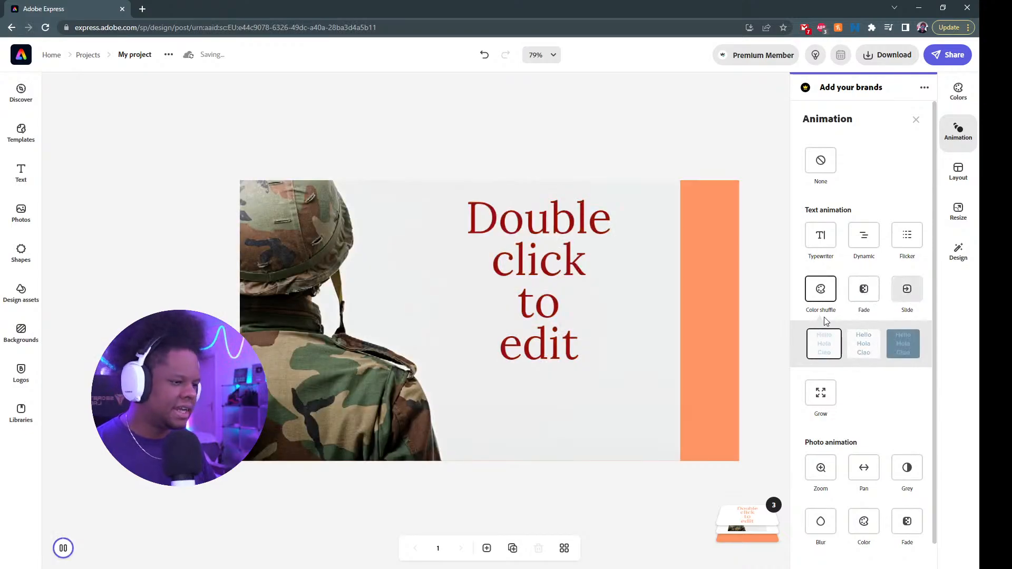
scroll(843, 377, "down", 1)
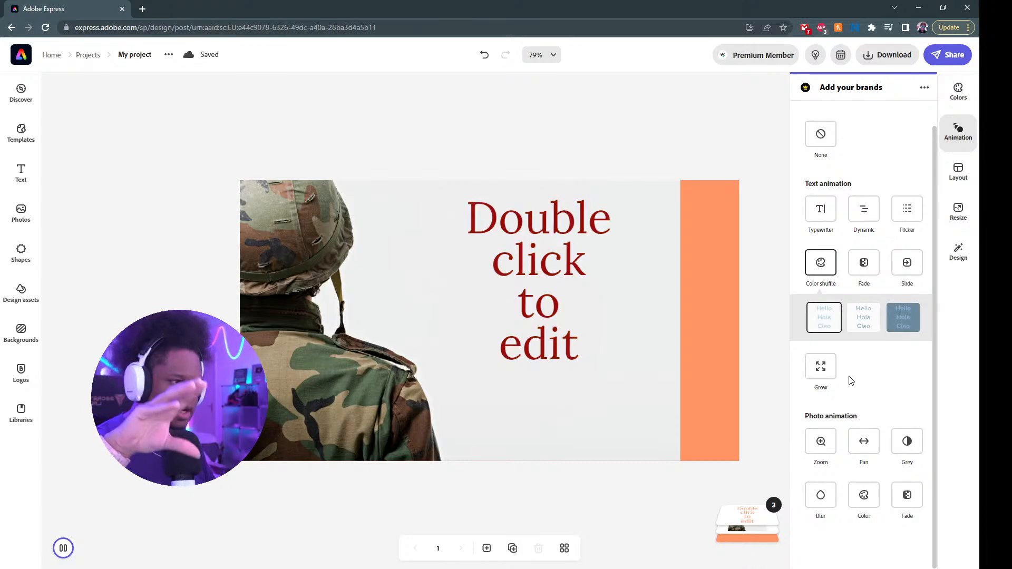
- Preview both Zoom variants plus the Blur and Color photo animations, and set the animation back to None
left_click(823, 452)
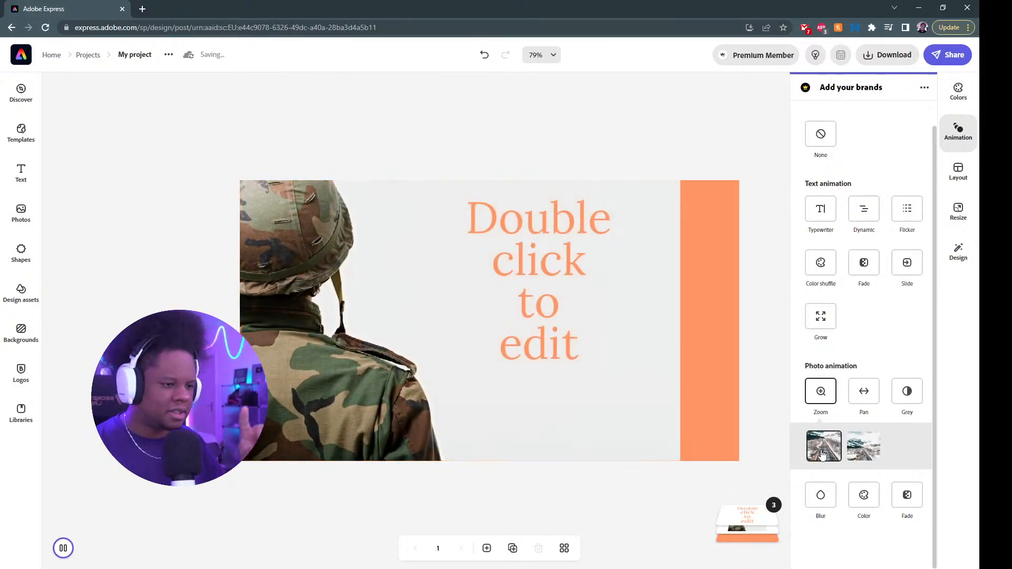
left_click(863, 447)
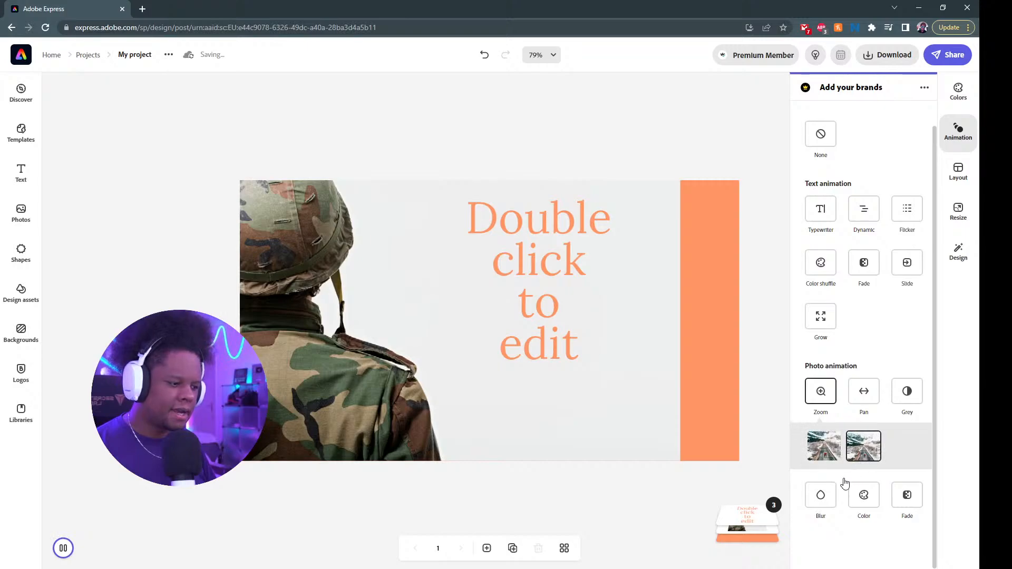
left_click(821, 495)
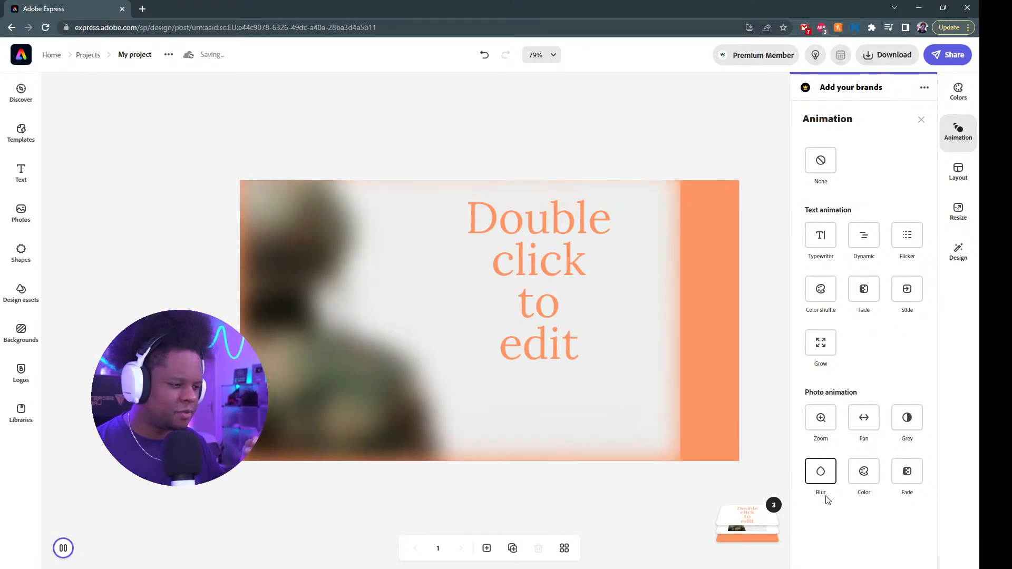
left_click(857, 482)
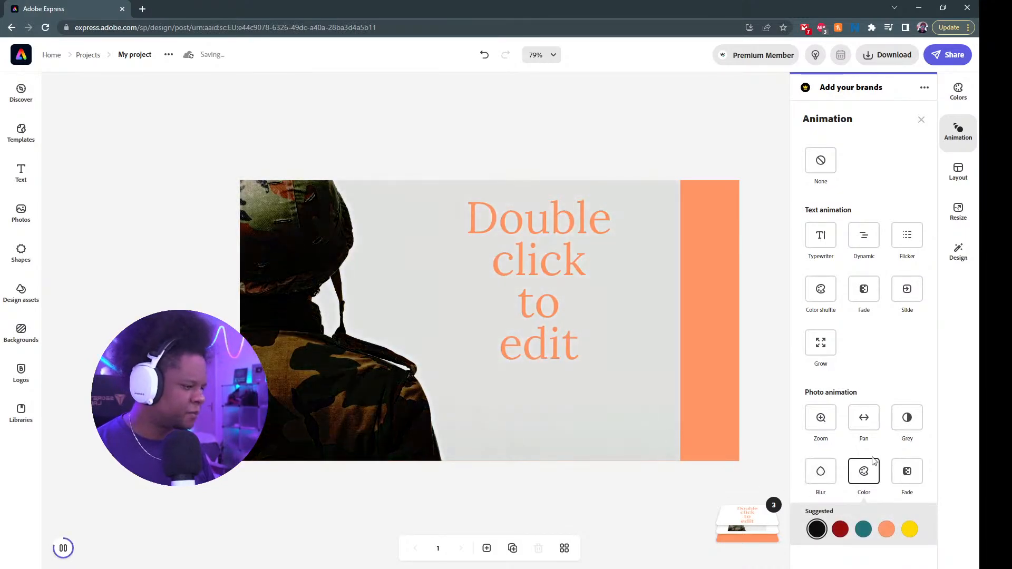
left_click(821, 160)
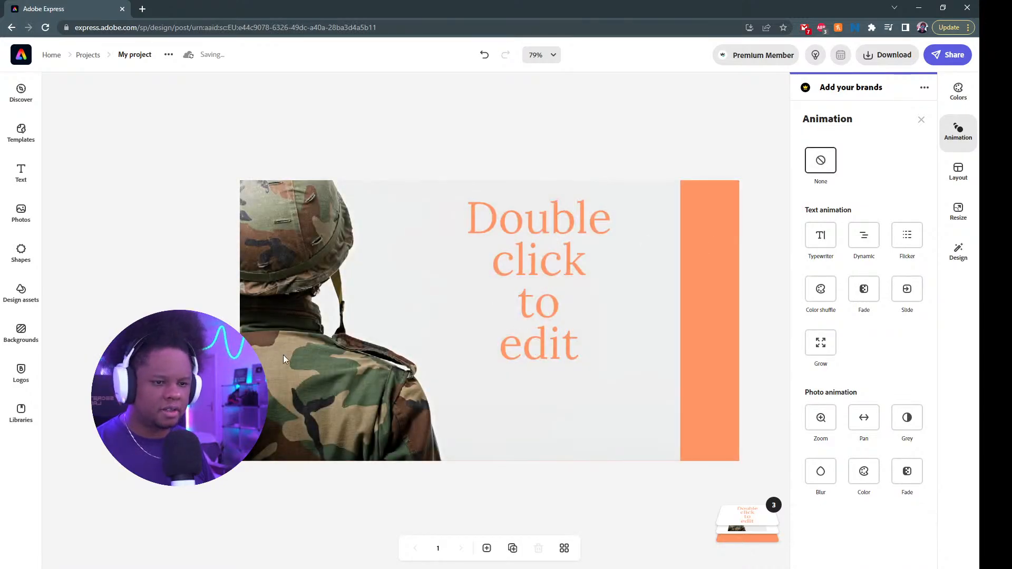
left_click(921, 120)
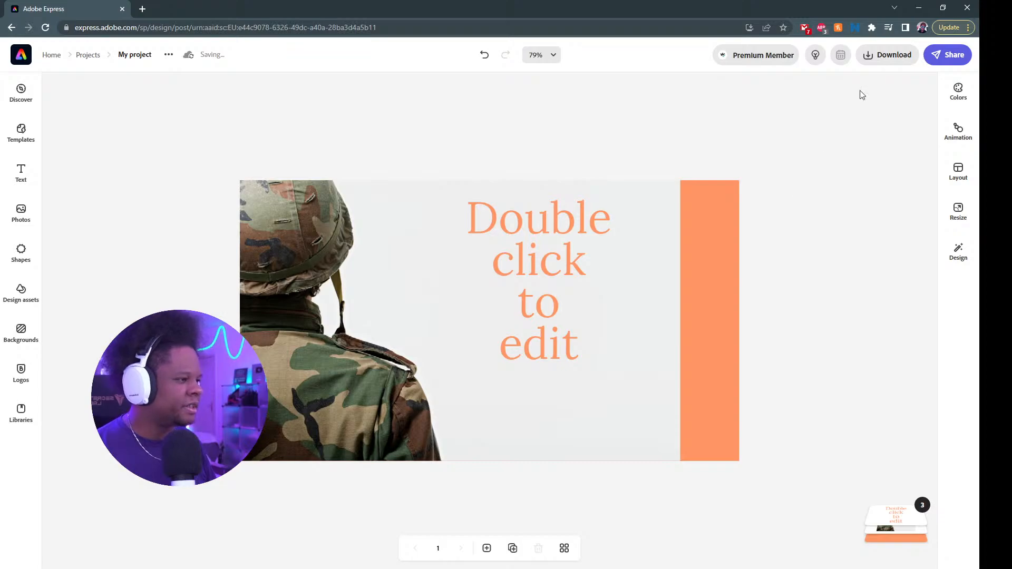
- Look over the available layouts and browse the suggested design variations for the thumbnail
left_click(957, 171)
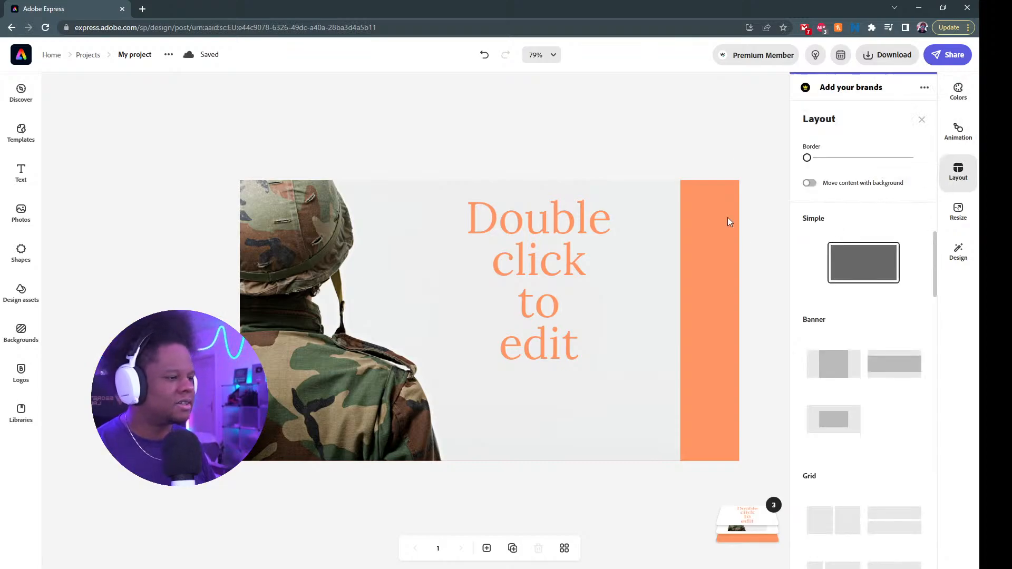
left_click(921, 121)
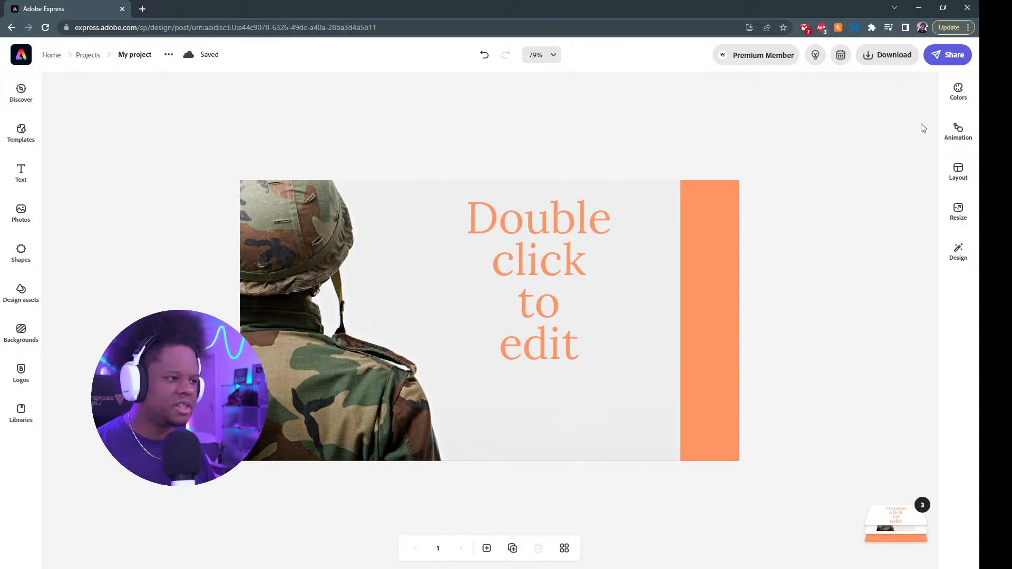
left_click(947, 254)
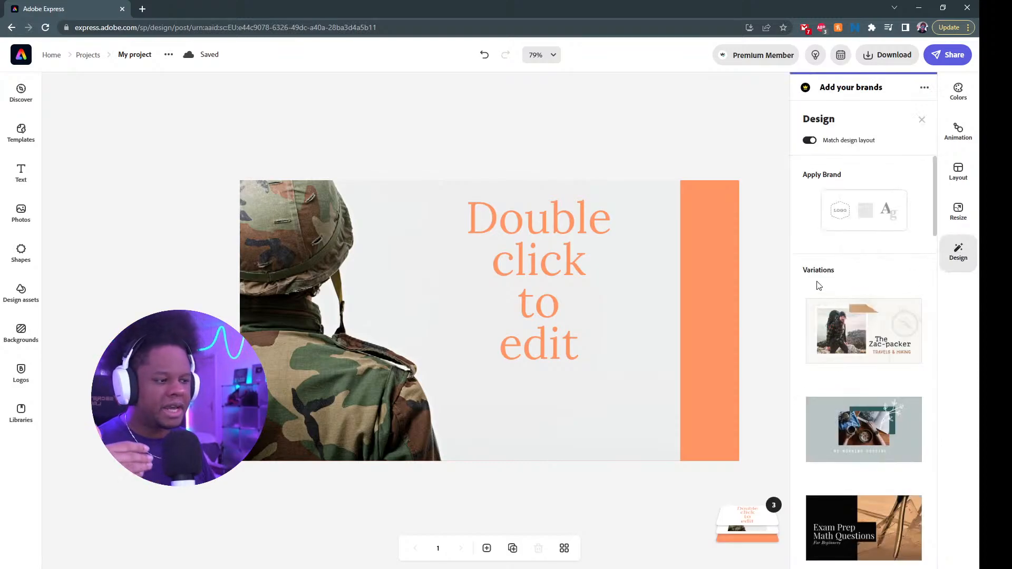
scroll(805, 268, "down", 2)
scroll(805, 268, "down", 3)
scroll(805, 271, "up", 5)
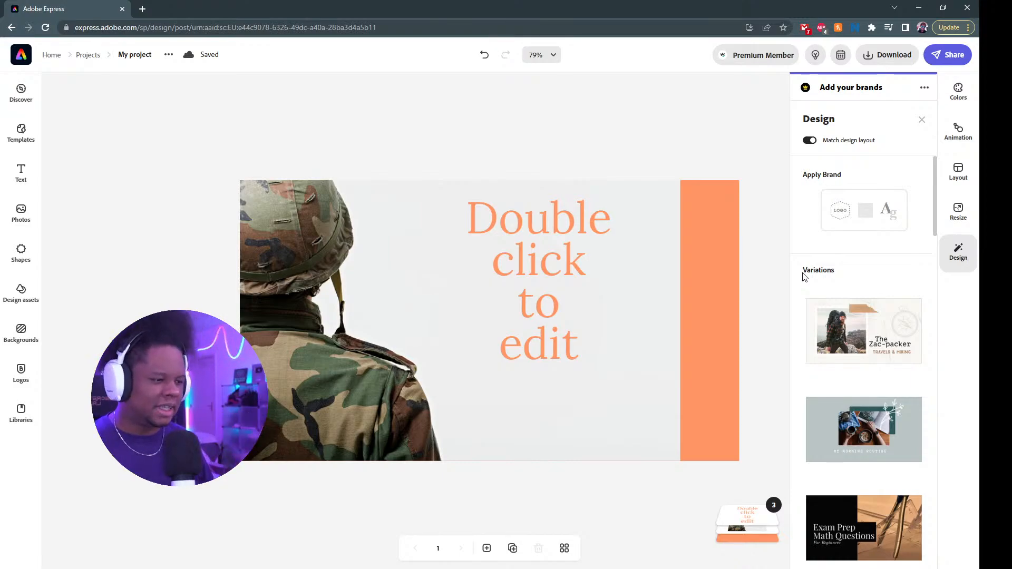
scroll(843, 295, "down", 10)
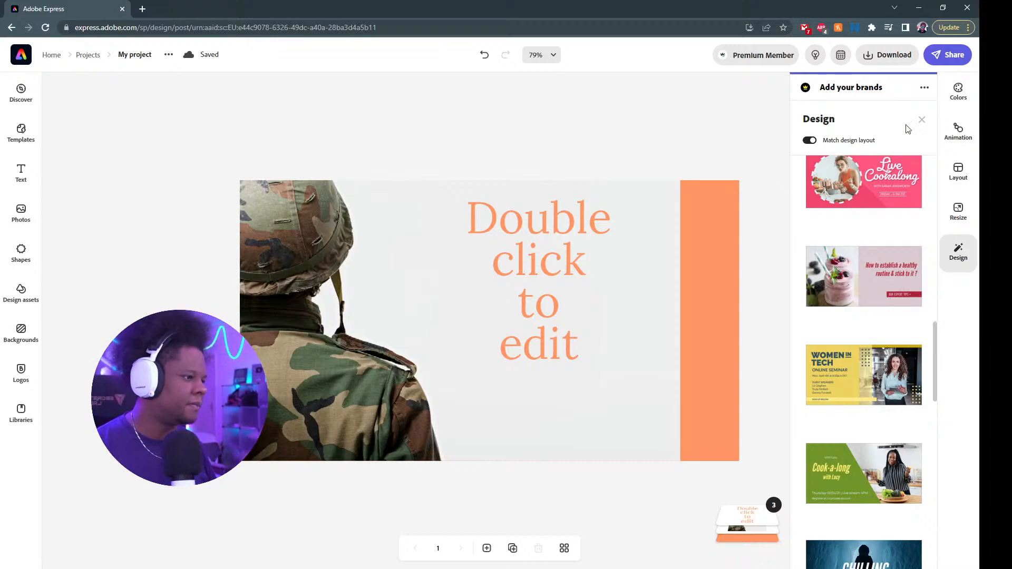
left_click(921, 120)
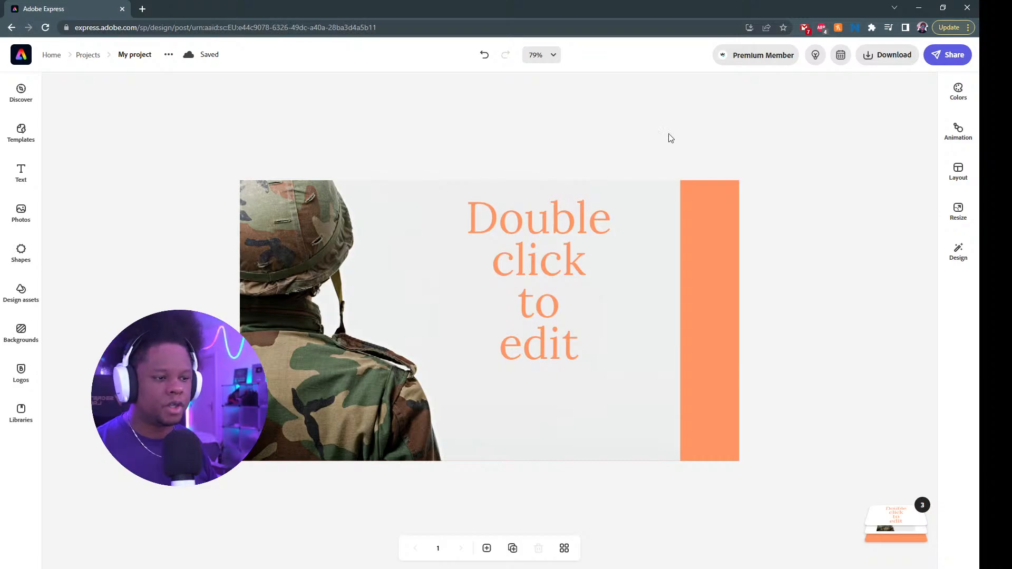
- Expand the layer stack and try to move the soldier photo layer above the text
left_click(532, 231)
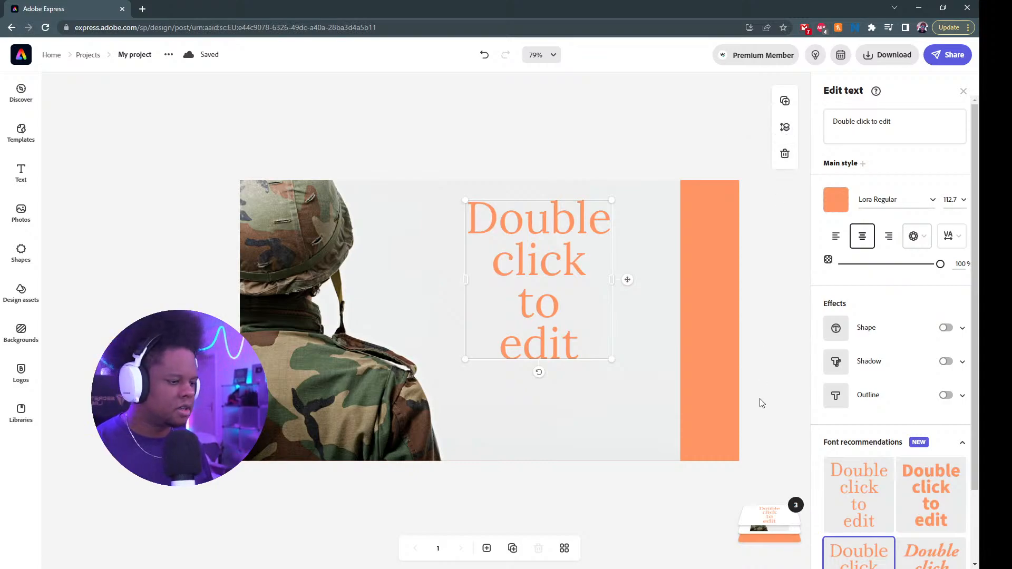
left_click(797, 507)
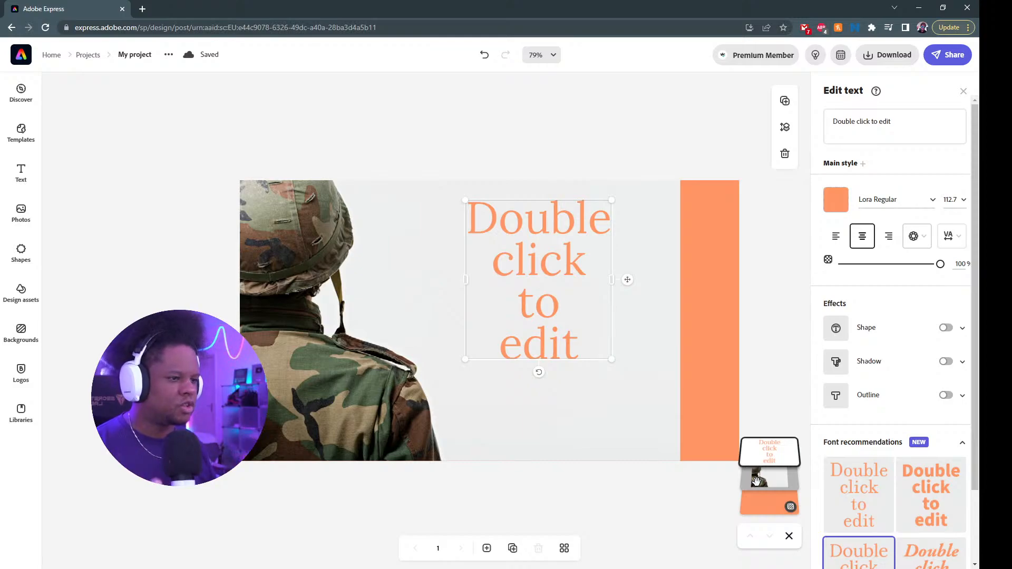
left_click_drag(755, 479, 769, 456)
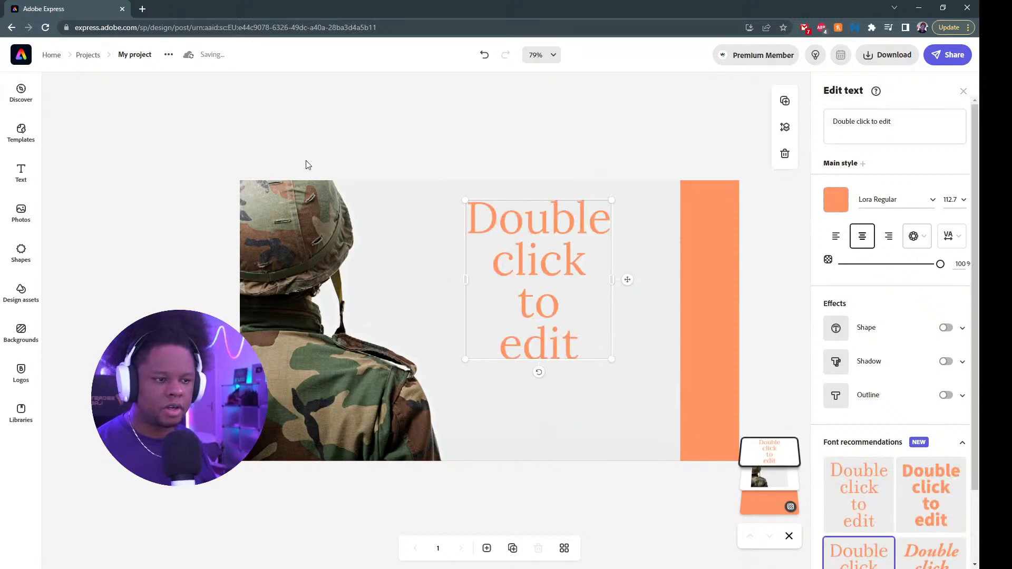
- Recolor the placeholder text with a dark green sampled from the soldier's camouflage uniform
scroll(843, 262, "down", 2)
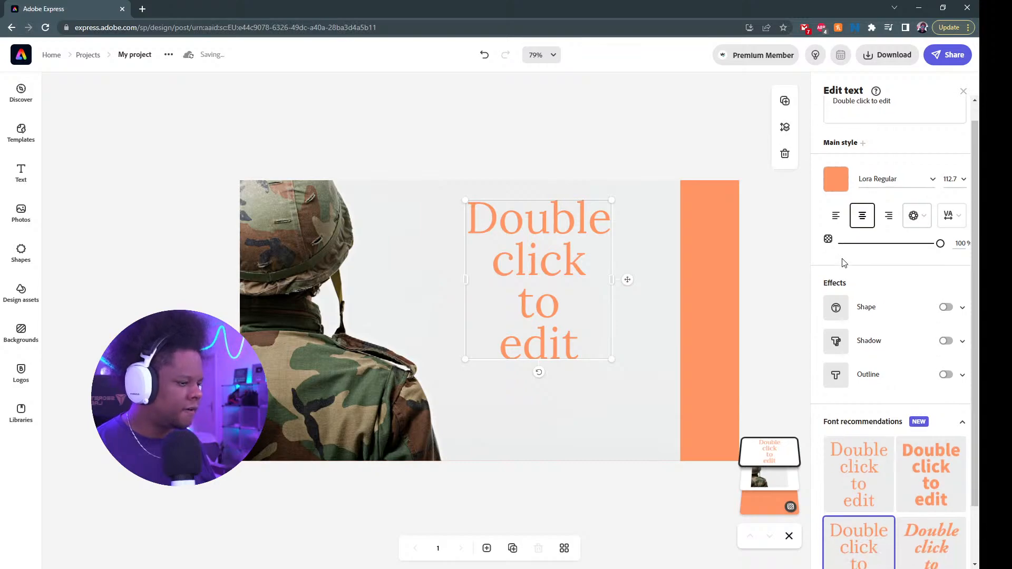
left_click(836, 113)
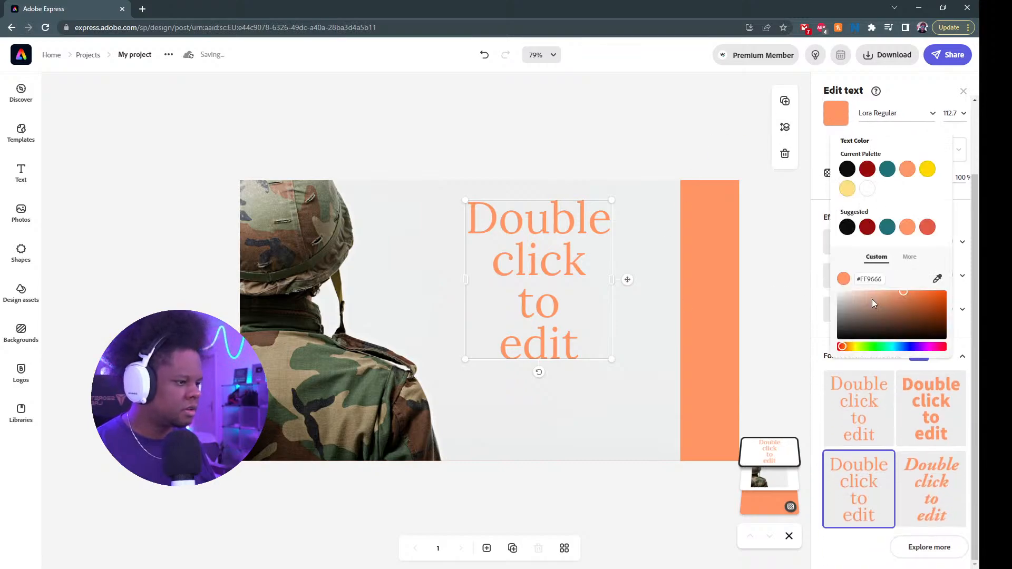
left_click(315, 361)
- Change the background color behind the vertical strip to the same dark green, #52614A, from the current palette
left_click(708, 310)
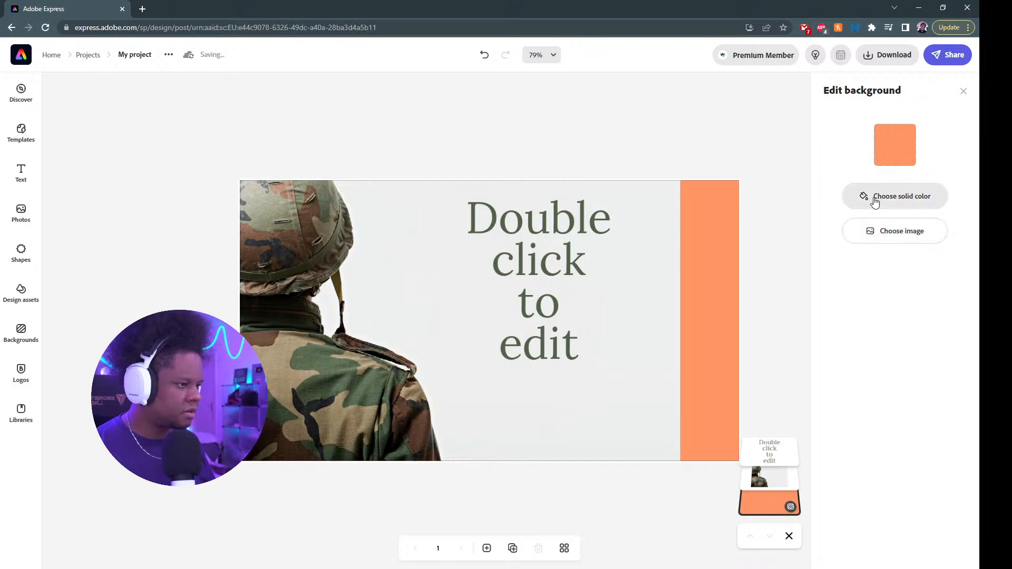
left_click(894, 144)
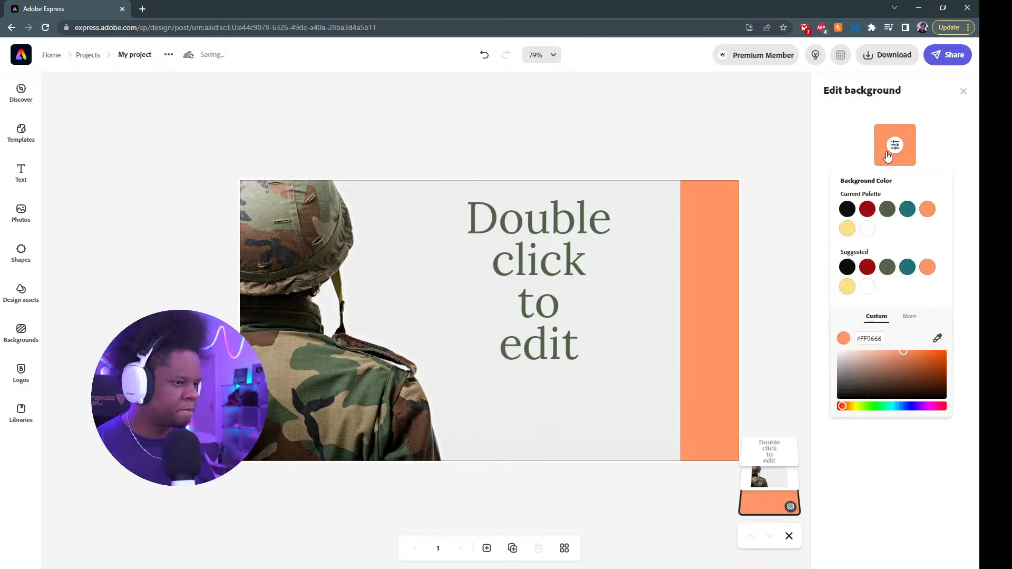
left_click(887, 211)
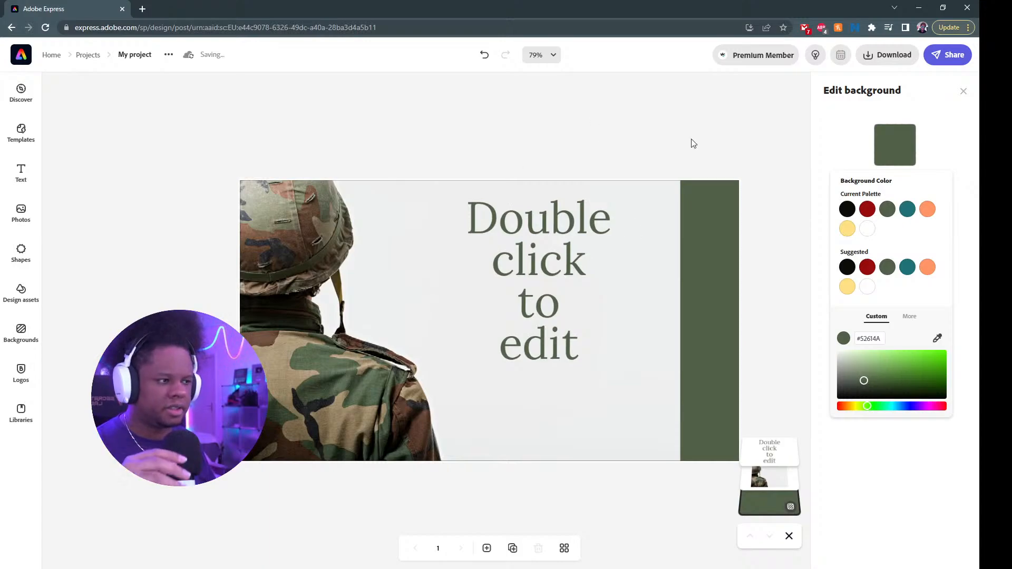
left_click(662, 152)
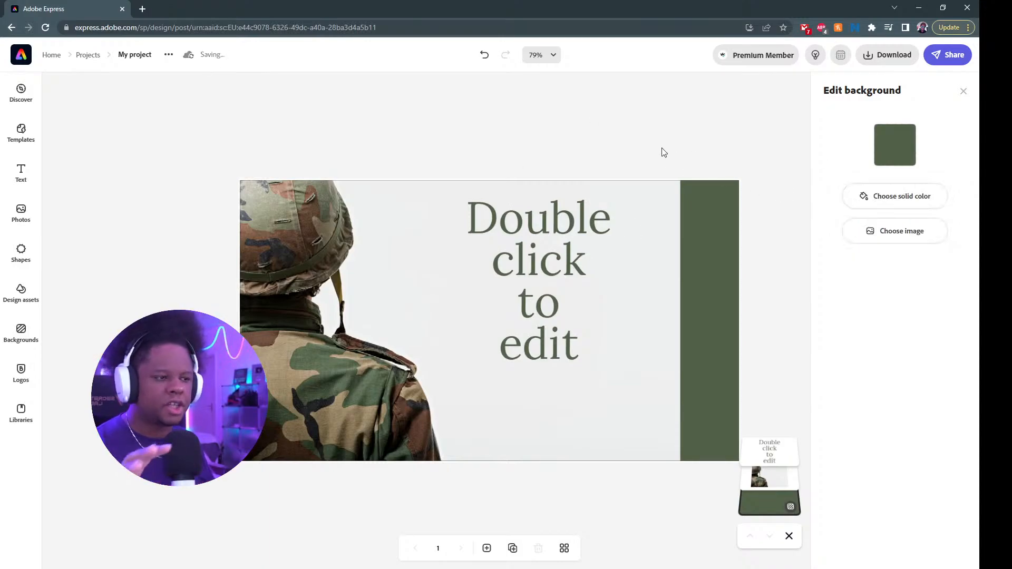
left_click(963, 92)
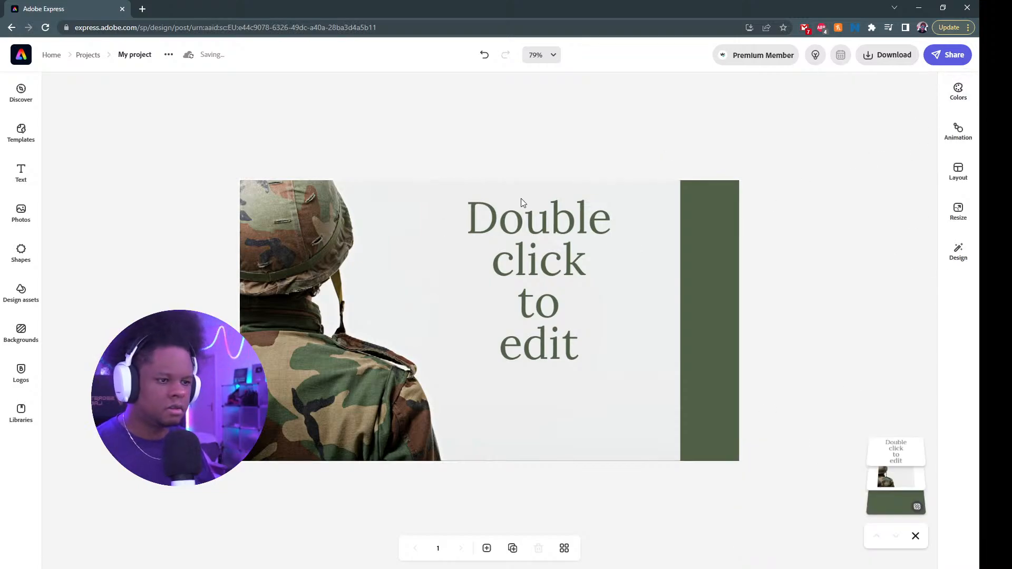
- Widen the placeholder text box toward the soldier so it wraps onto two lines, and move it slightly down toward the strip
left_click(527, 227)
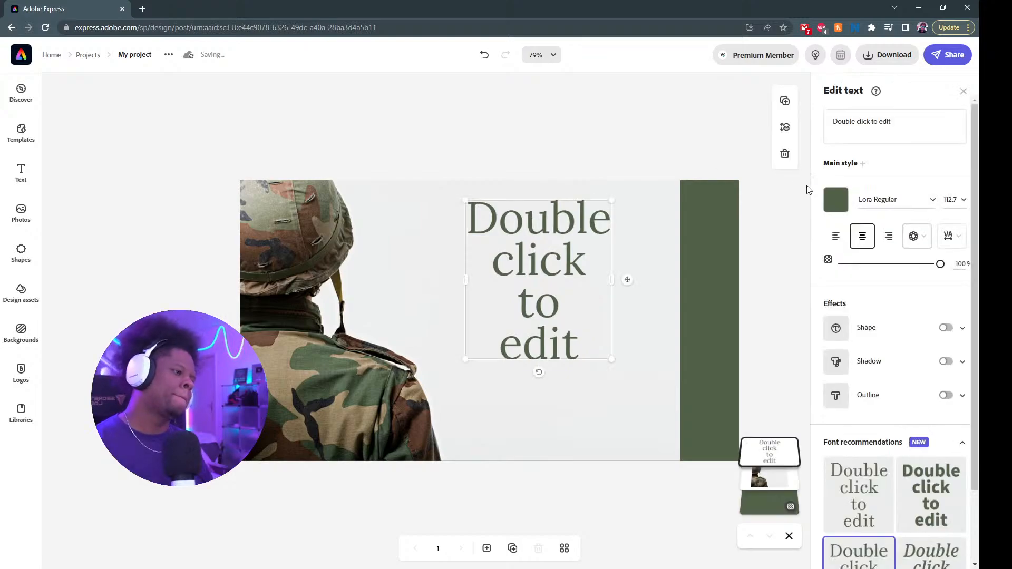
left_click(907, 117)
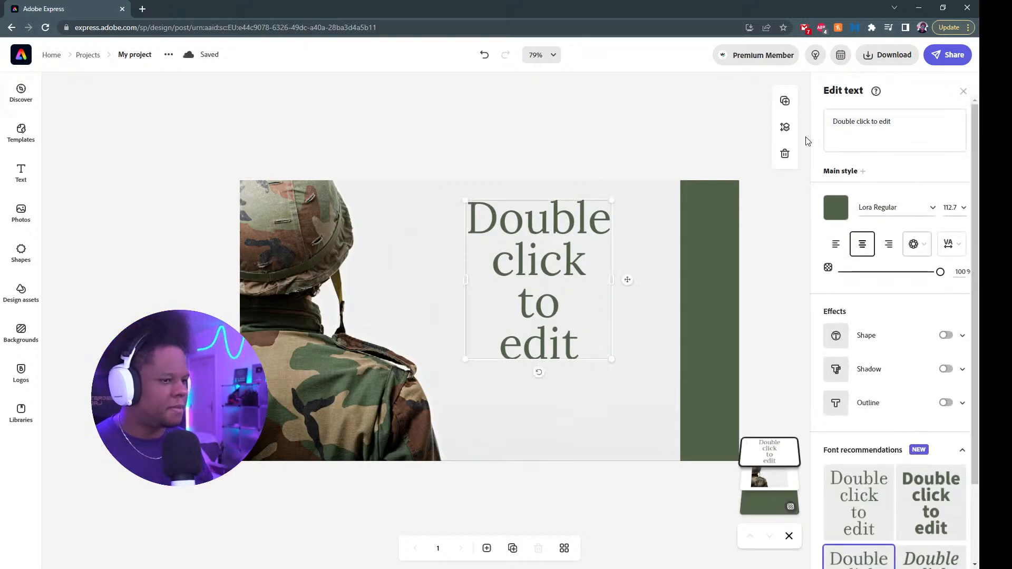
left_click_drag(465, 278, 352, 274)
left_click_drag(480, 228, 496, 249)
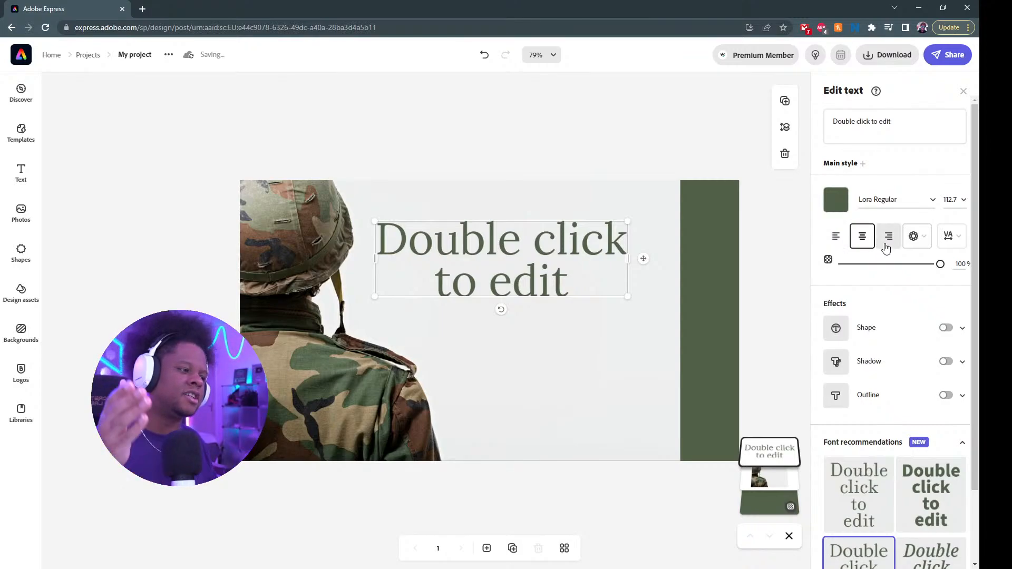
- Try the circle, upward arch and downward arch curved layouts on the placeholder text
left_click(927, 238)
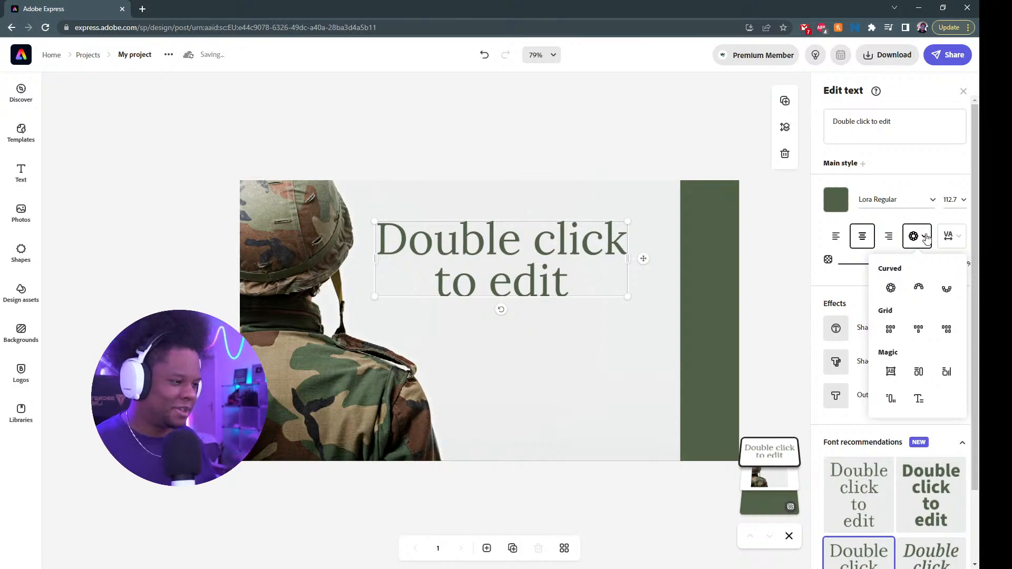
left_click(890, 288)
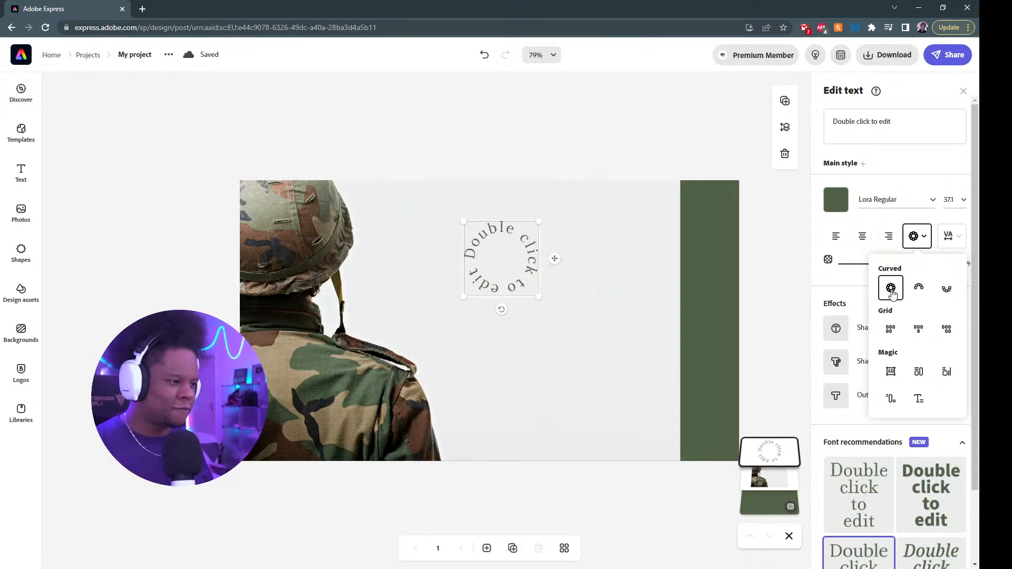
left_click(918, 288)
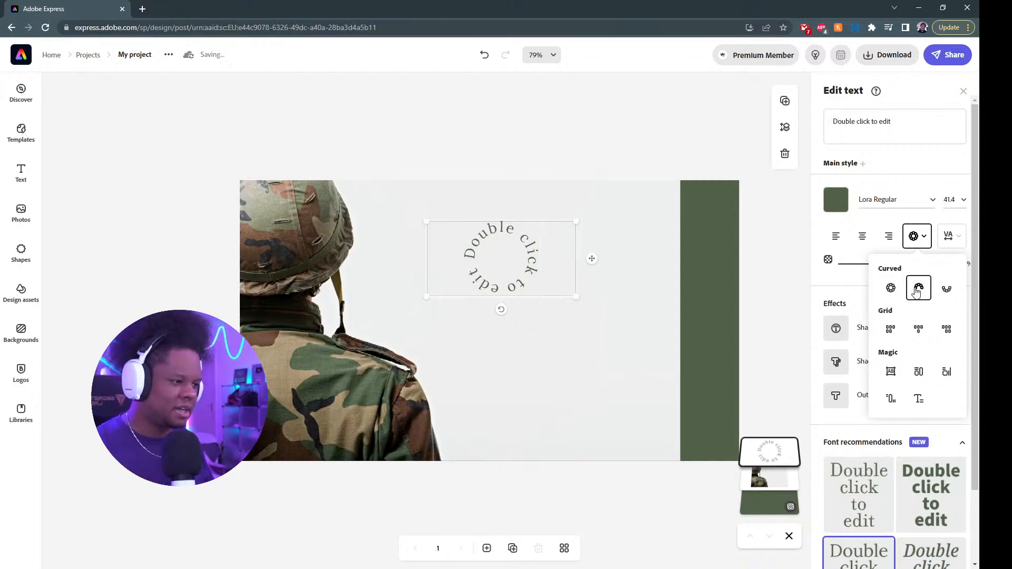
left_click(946, 291)
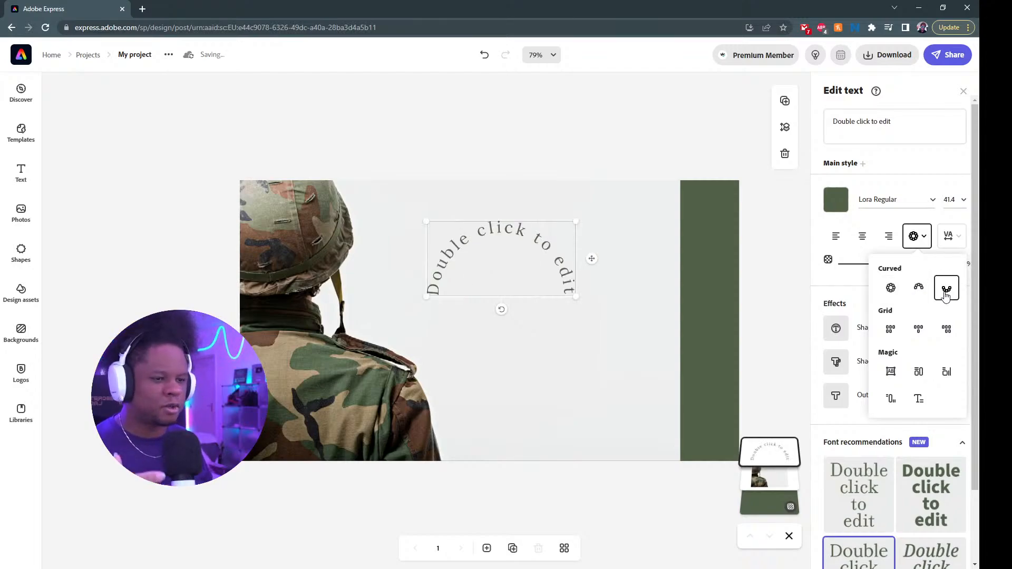
- Try the three grid layouts and the Capitalize & fit magic layout on the placeholder text
left_click(890, 330)
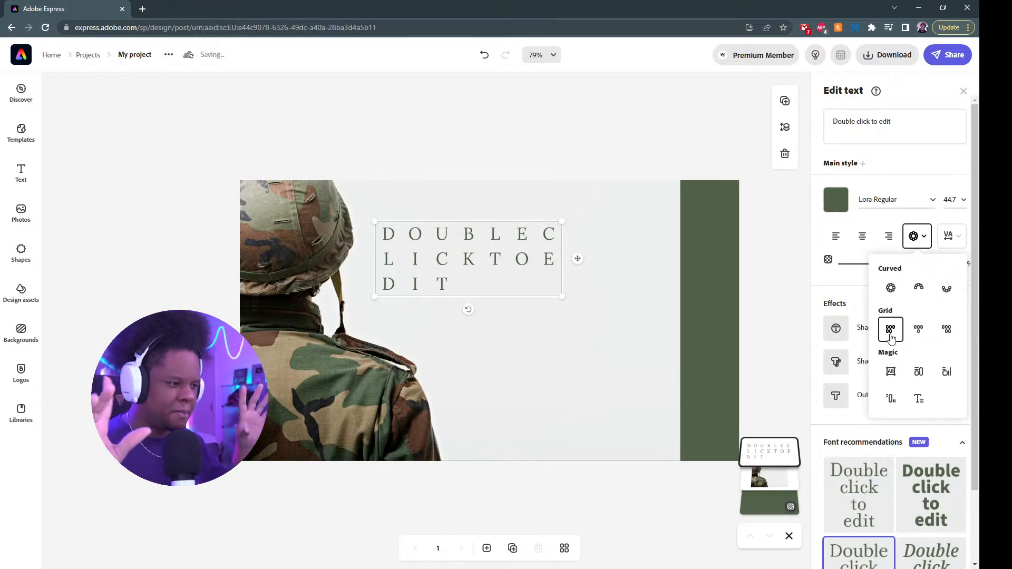
left_click(917, 329)
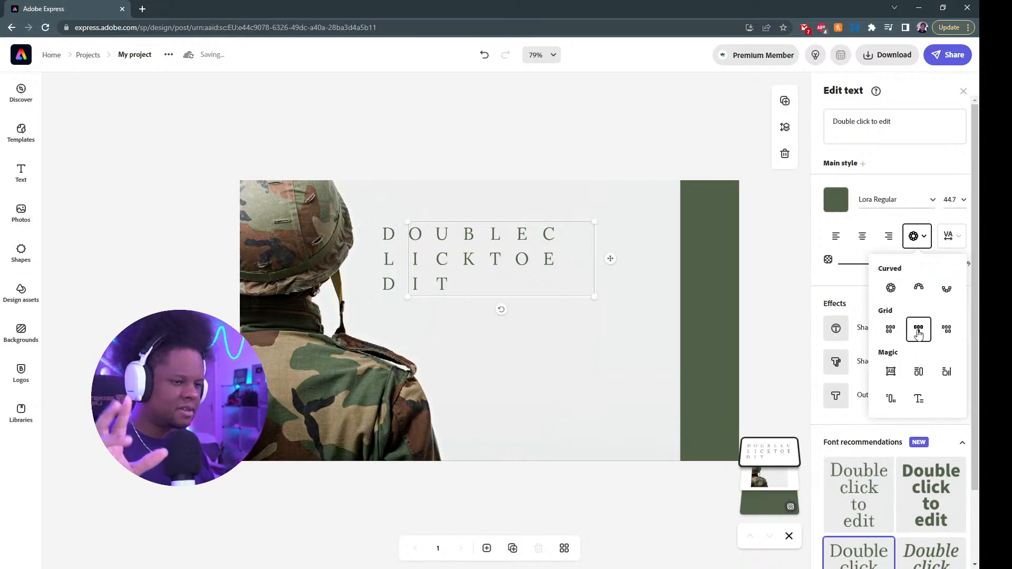
left_click(944, 331)
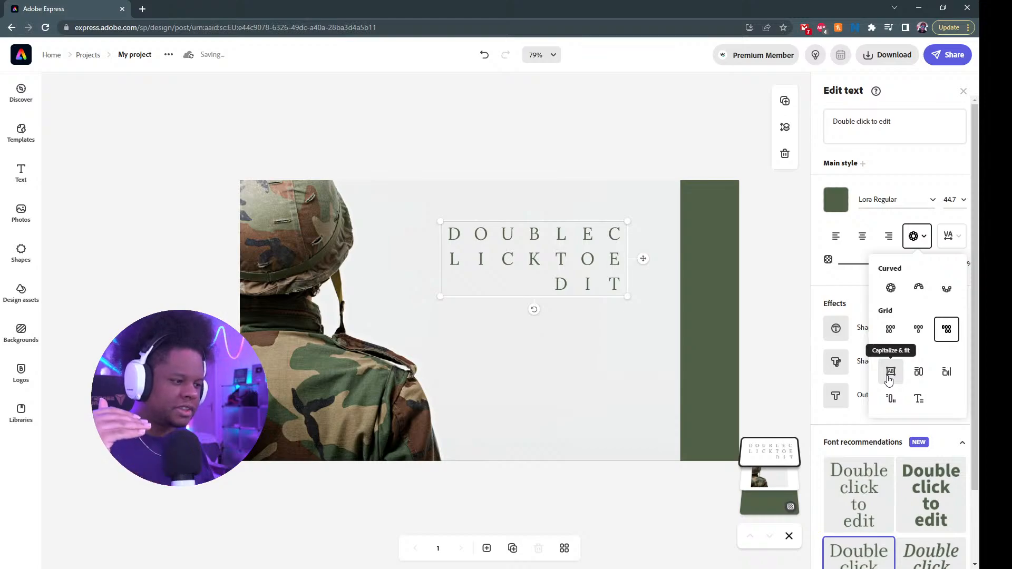
left_click(890, 374)
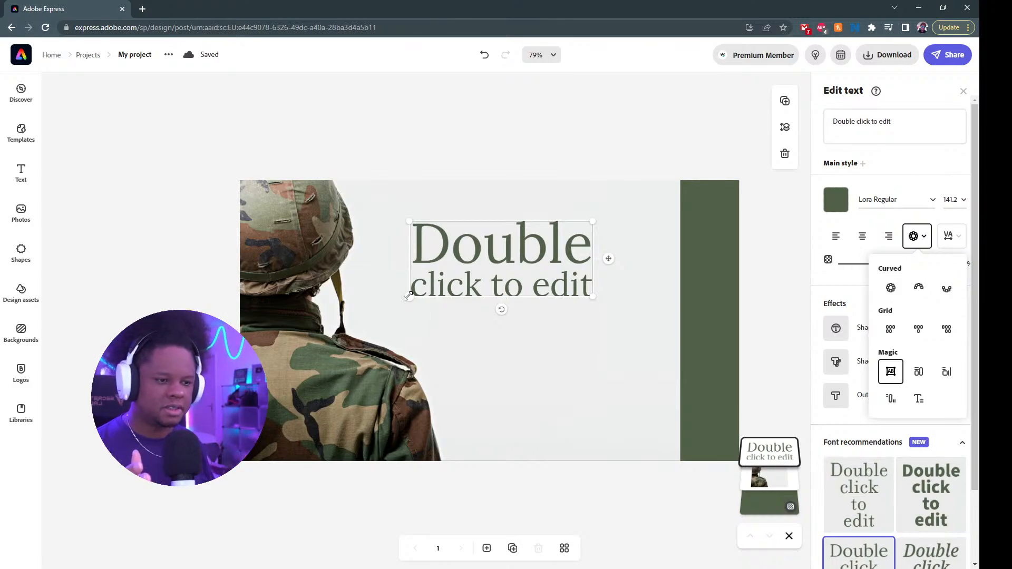
- Return the placeholder text to center alignment and resize its box so the text wraps onto three lines at size 75
left_click_drag(409, 296, 458, 328)
left_click(862, 235)
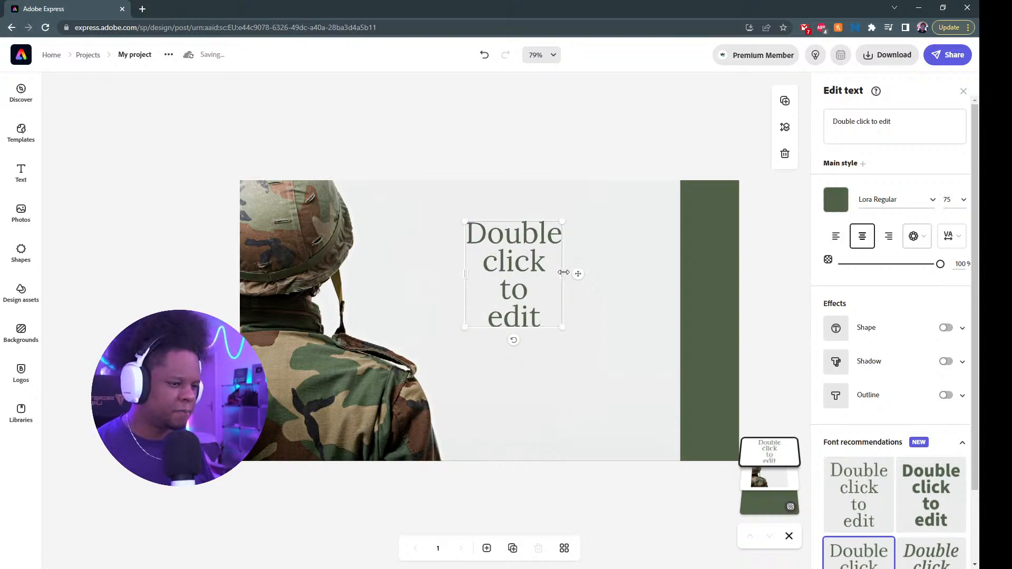
left_click_drag(572, 271, 622, 265)
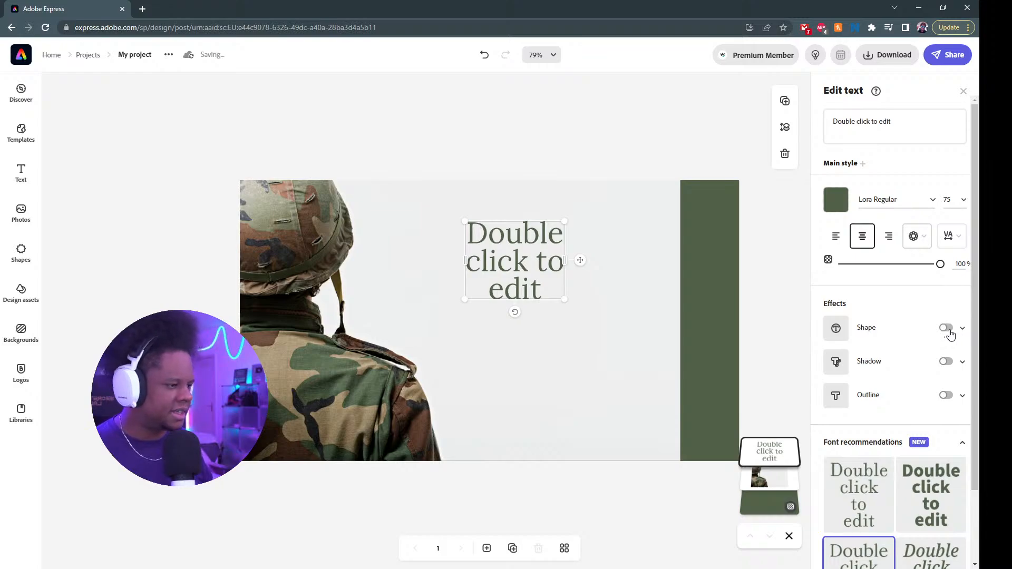
- Turn on the Shape effect behind the placeholder text and color it dark green from the current palette
left_click(946, 328)
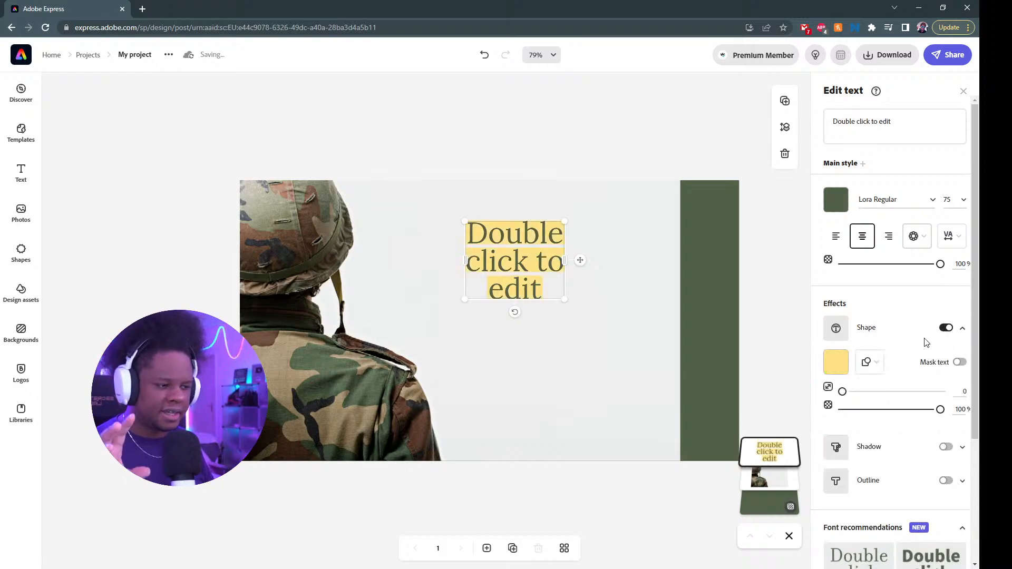
left_click(836, 362)
left_click(870, 200)
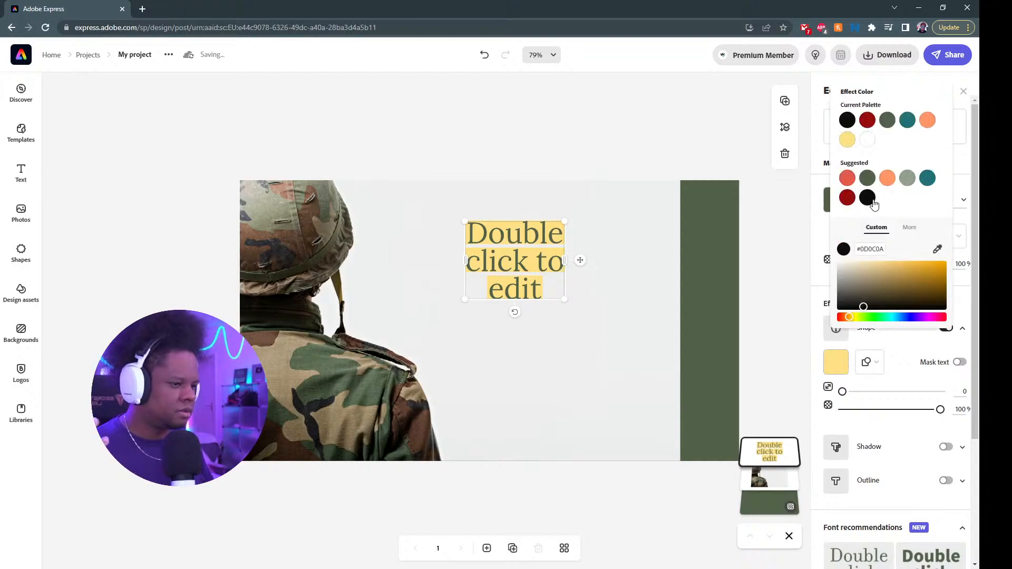
left_click(887, 122)
left_click(821, 236)
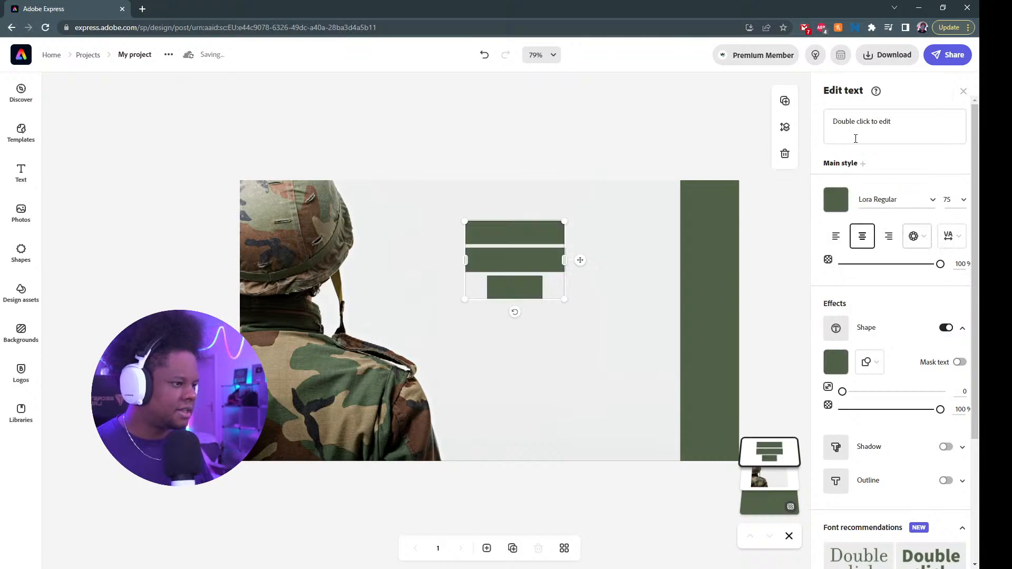
- Recolor the placeholder text white, #FFFFFF, to contrast with the green shape behind it
left_click(839, 202)
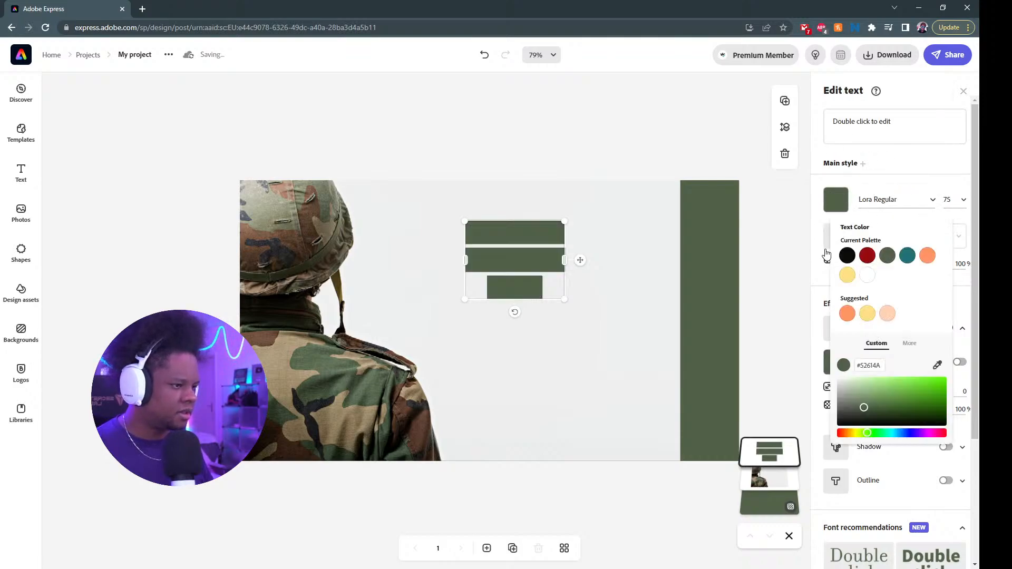
left_click(867, 275)
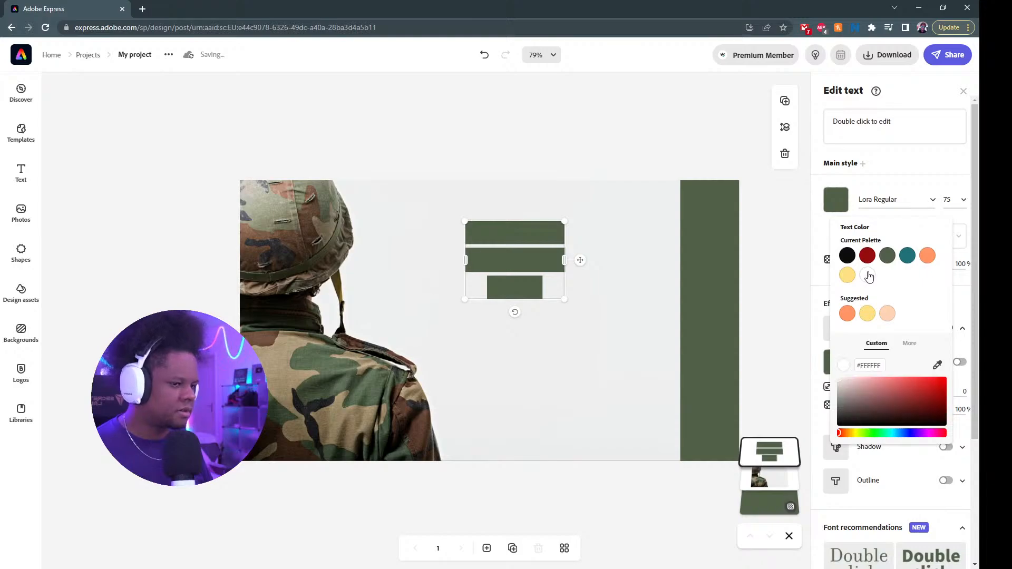
left_click(891, 186)
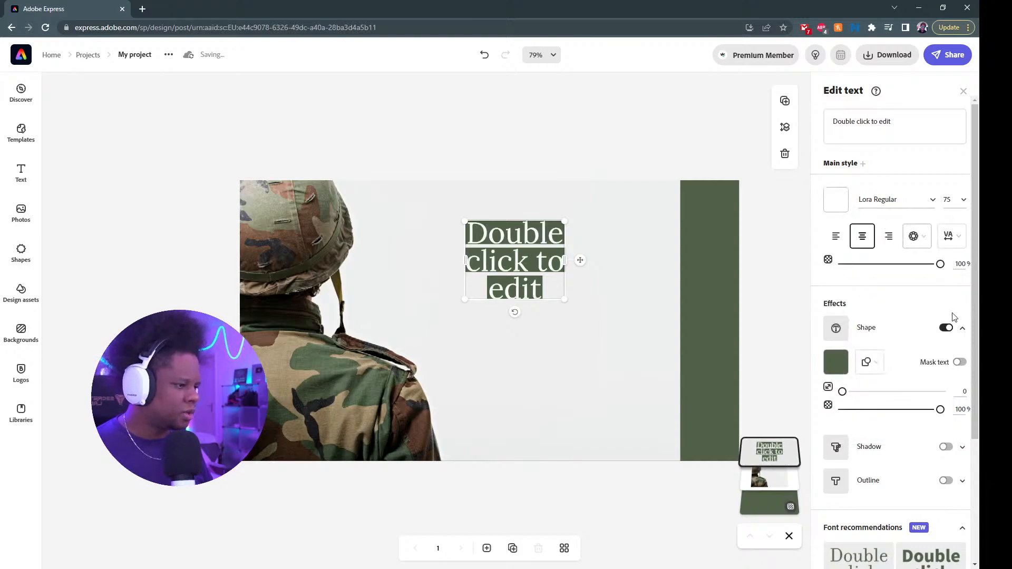
- Try the hexagon badge shape behind the placeholder text, ending with the Shape effect switched off
left_click(876, 363)
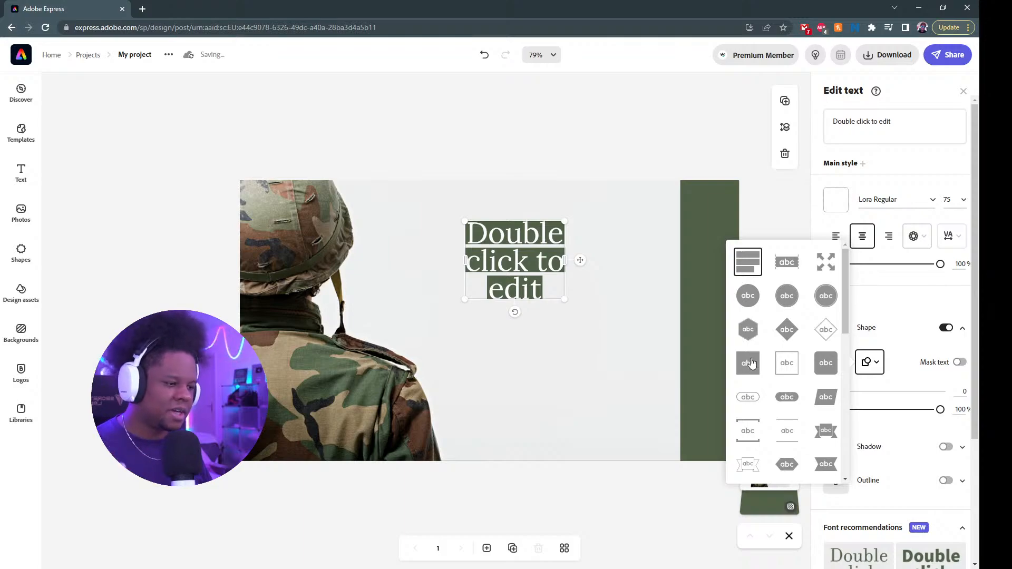
left_click(749, 336)
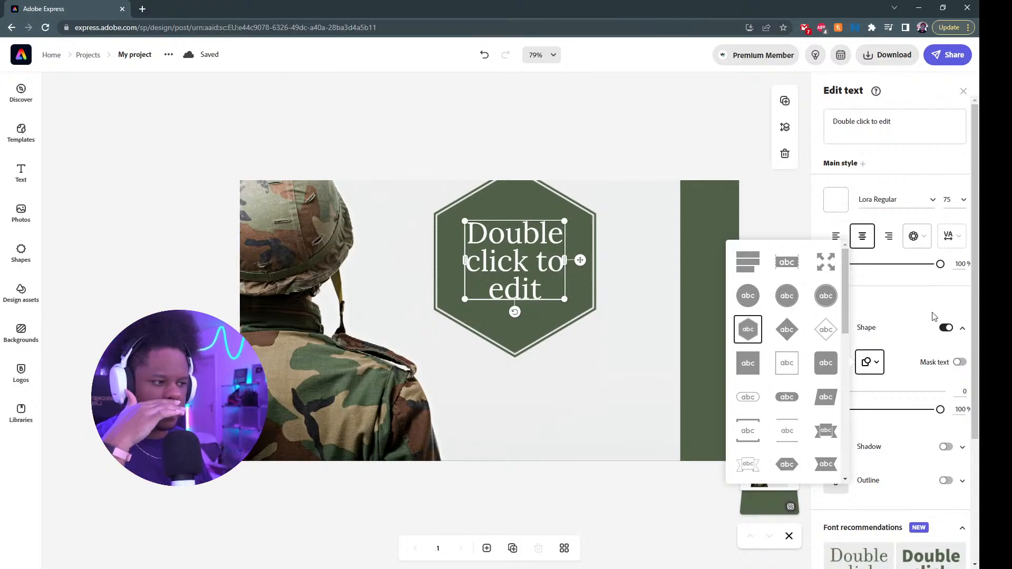
left_click(945, 329)
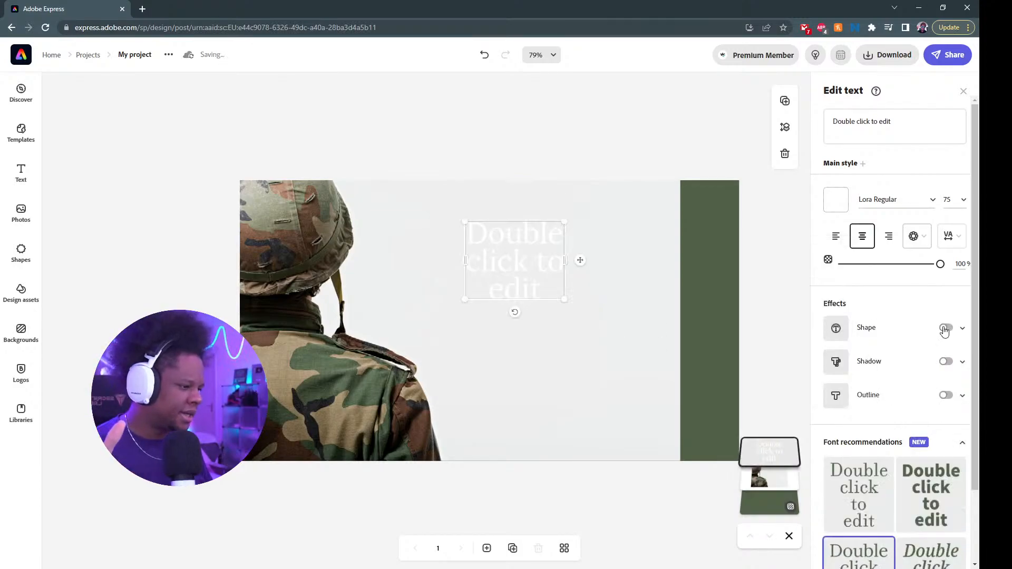
- Recolor the white placeholder text dark green, #52614A, from the current palette
left_click(832, 208)
left_click(887, 255)
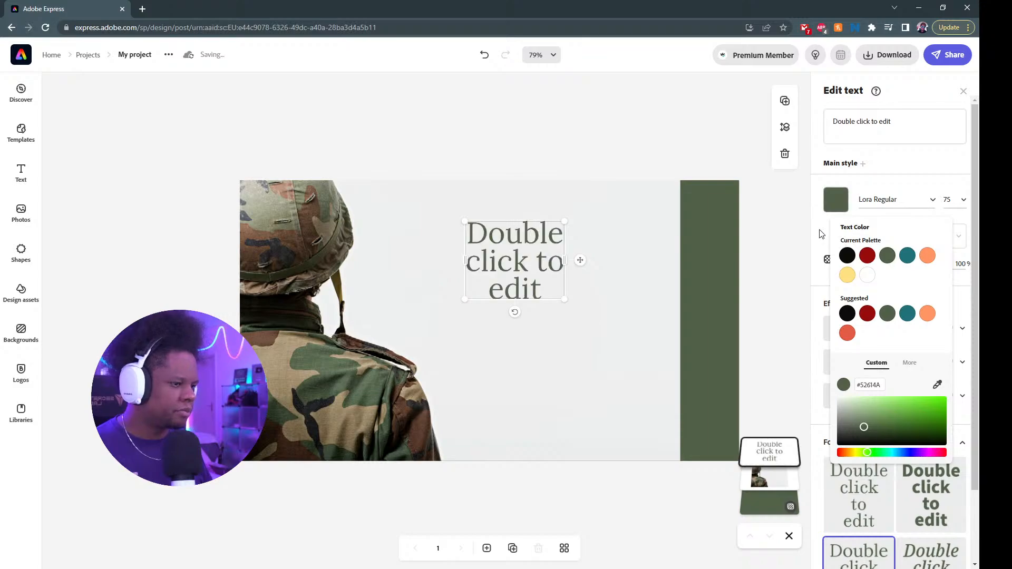
left_click(821, 233)
- Change the placeholder text's font to the recommended bold sans-serif, Kinto Sans Black
scroll(824, 248, "down", 2)
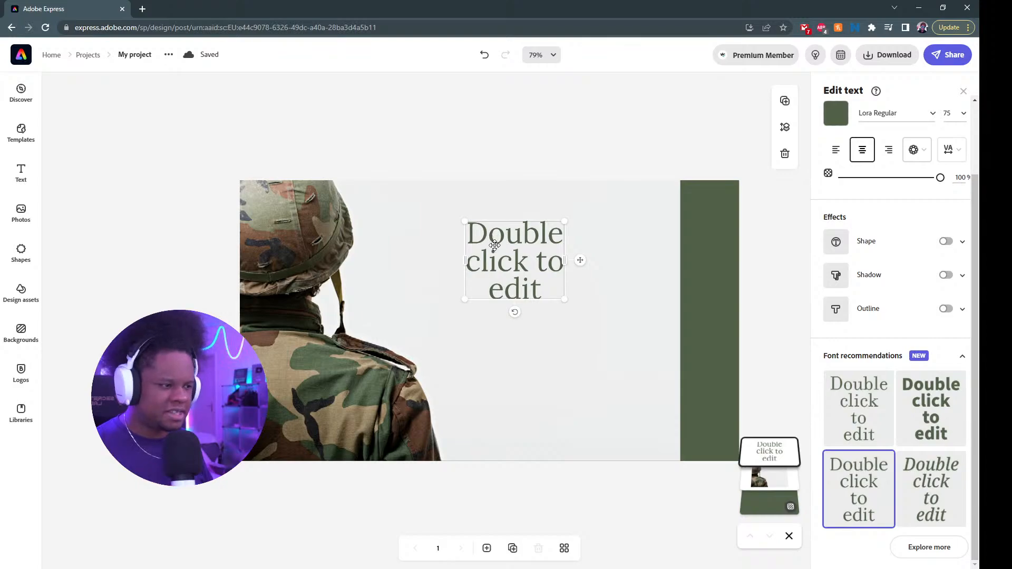
left_click(929, 401)
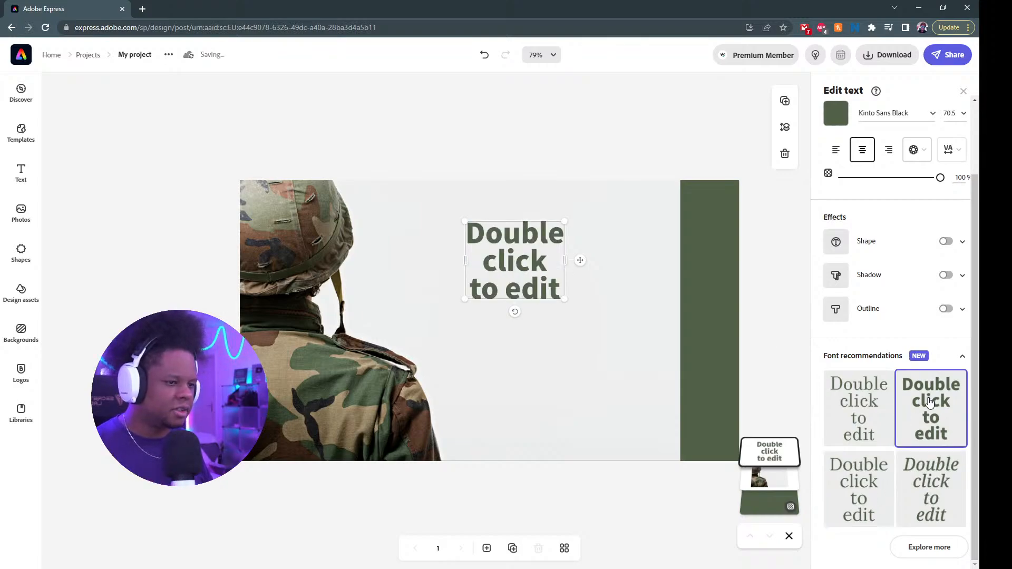
- Browse the full list of font recommendations for the placeholder text and return to the text settings
left_click(924, 548)
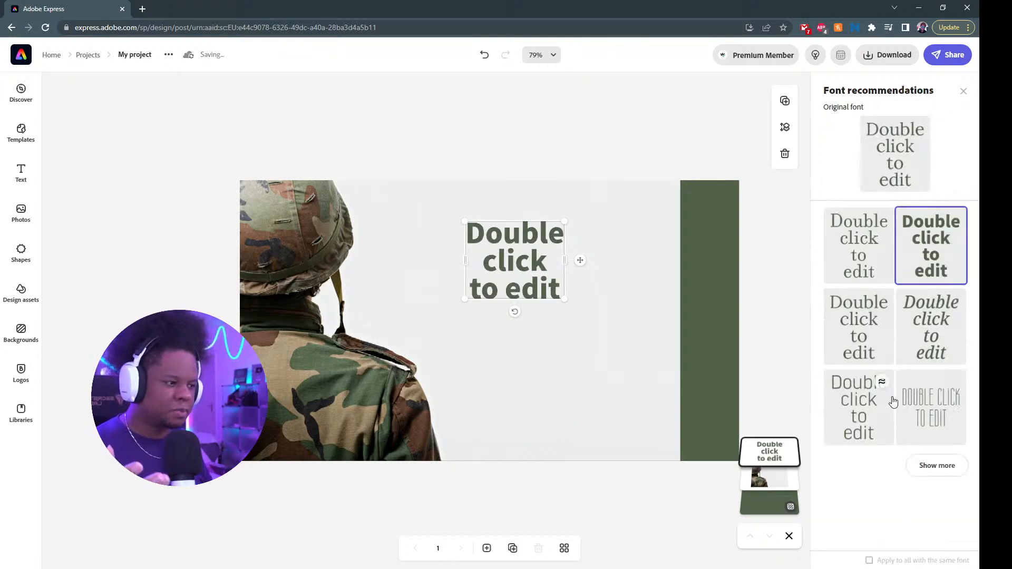
scroll(896, 422, "down", 2)
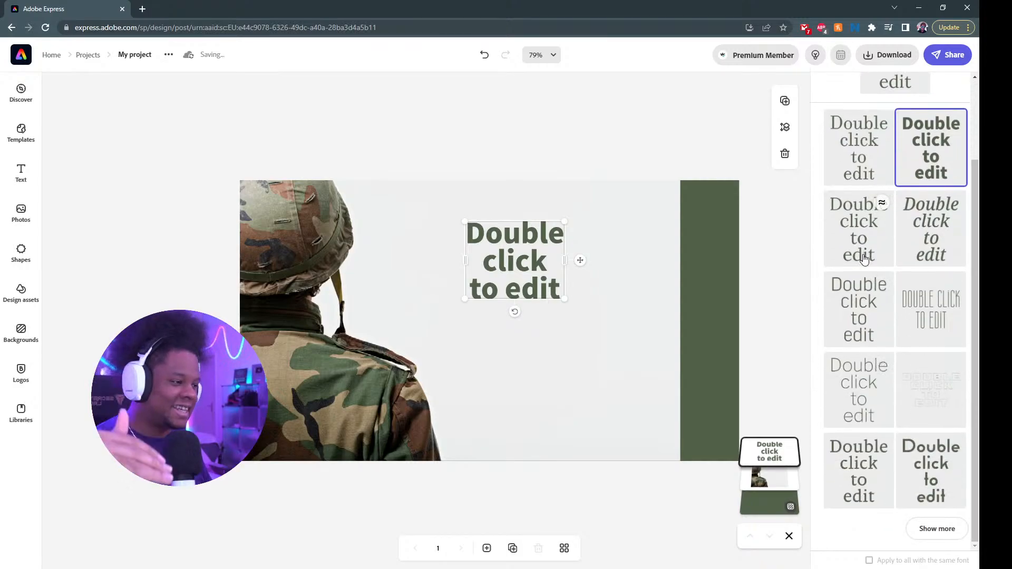
scroll(877, 279, "up", 1)
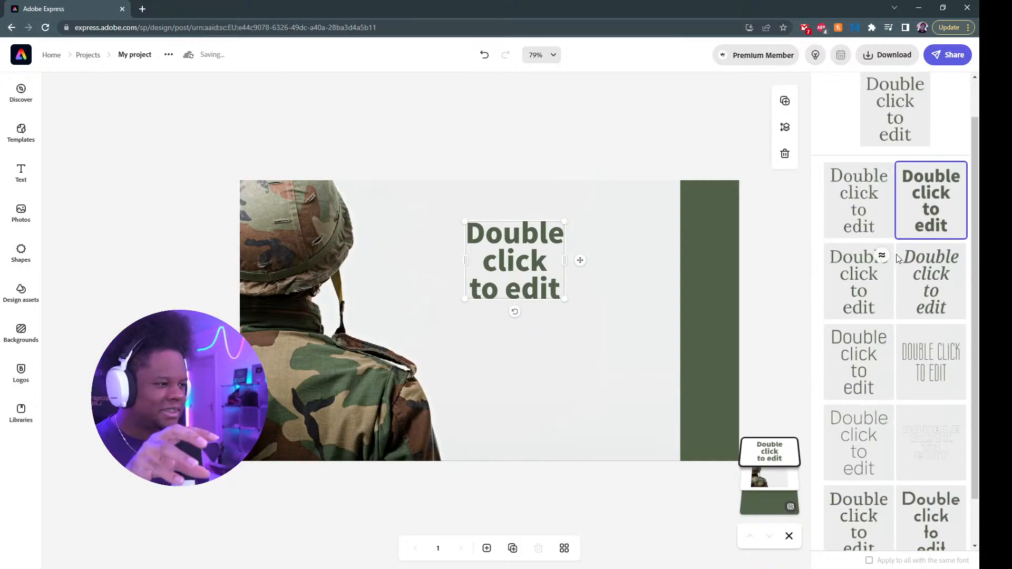
scroll(901, 348, "down", 1)
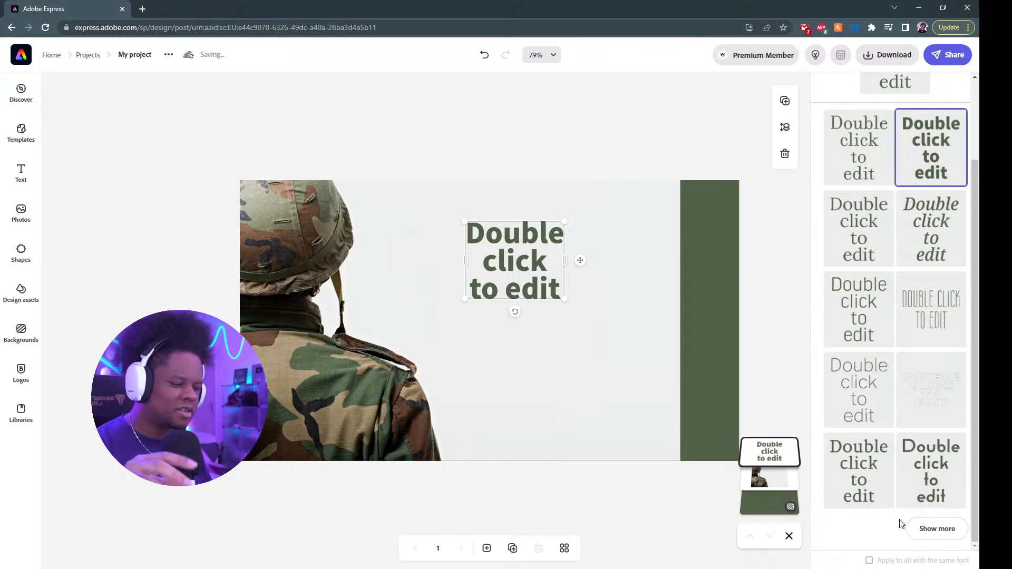
scroll(895, 377, "up", 3)
scroll(901, 448, "down", 3)
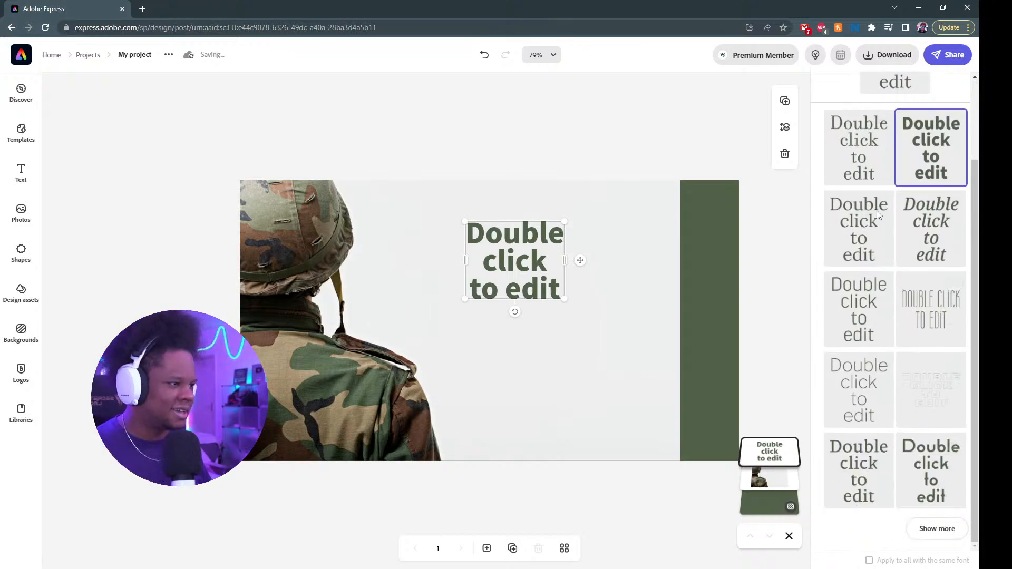
scroll(877, 211, "up", 2)
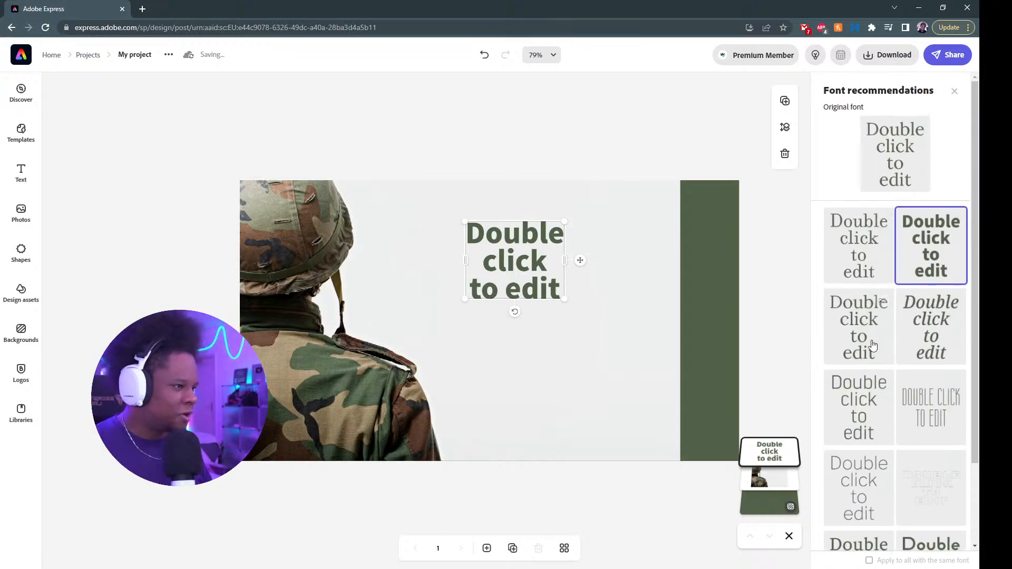
left_click(954, 94)
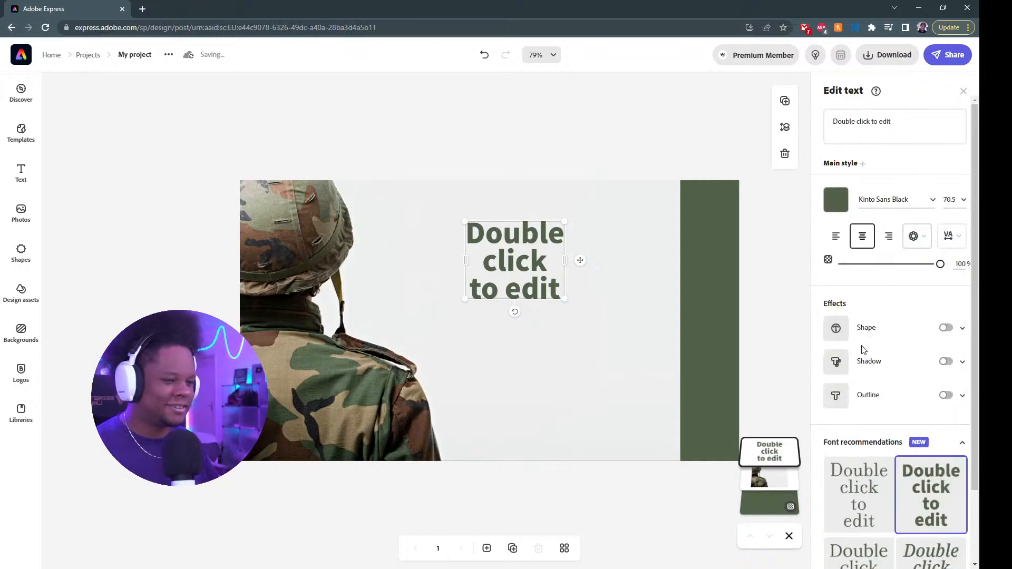
- Turn on the Shadow effect for the placeholder text with its near-black color, #0D0C0A
left_click(946, 363)
left_click(837, 396)
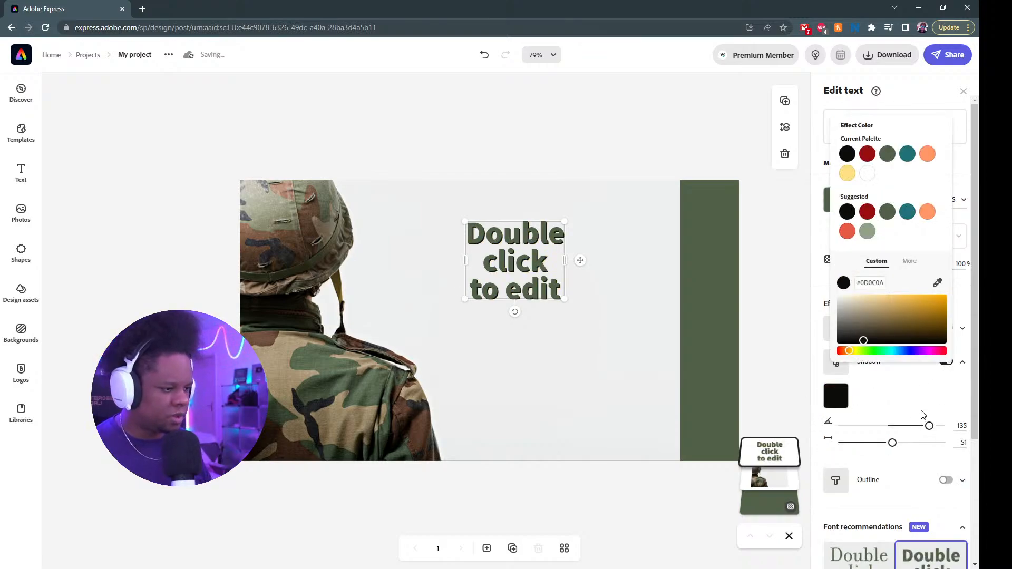
left_click(885, 430)
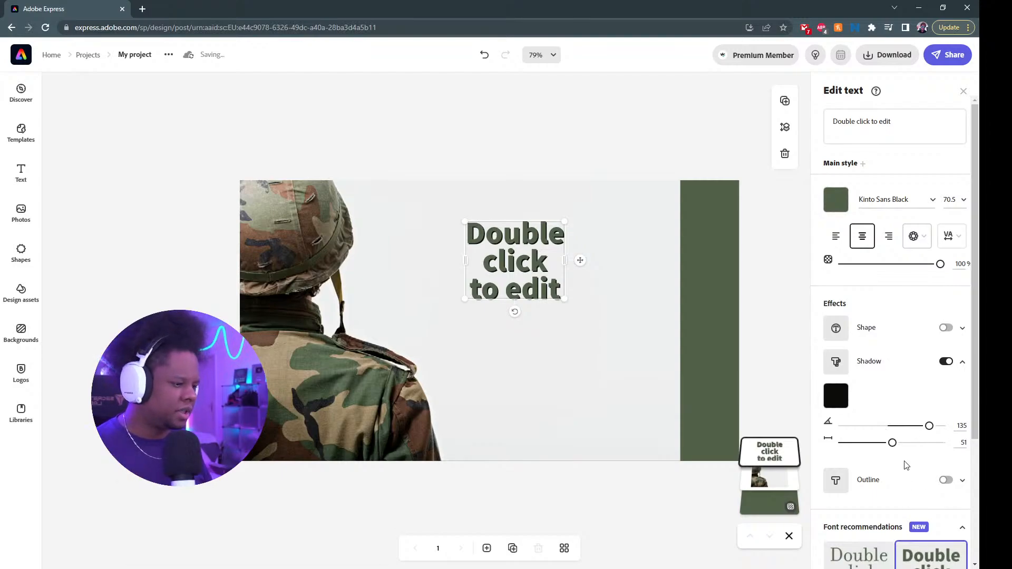
- Add an outline to the placeholder text and color it white, #FFFFFF, from the current palette
left_click(946, 481)
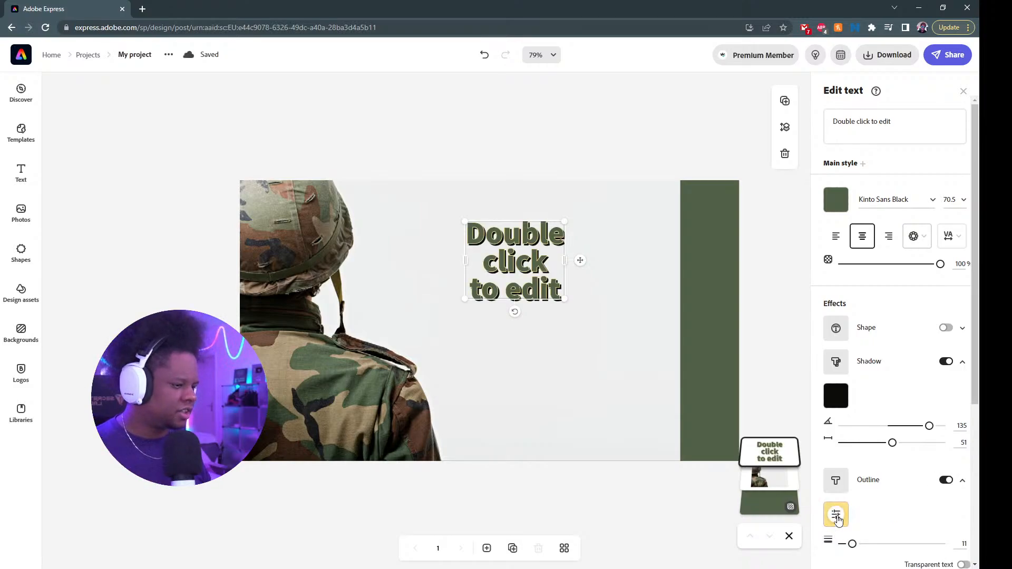
left_click(836, 515)
left_click(866, 293)
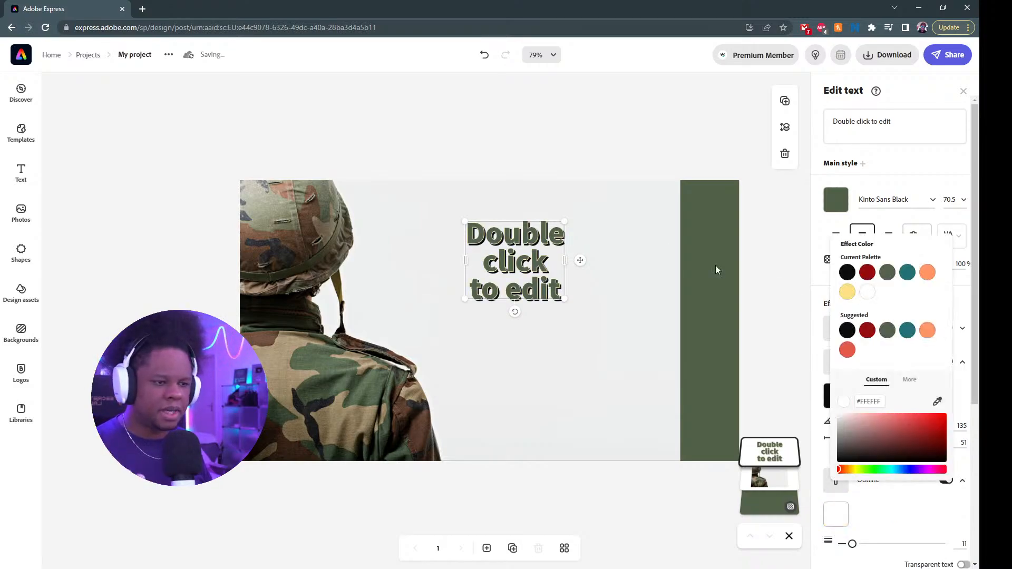
- Enlarge the placeholder text to about size 139 so it fills the space between the soldier and the green strip
left_click_drag(565, 299, 650, 390)
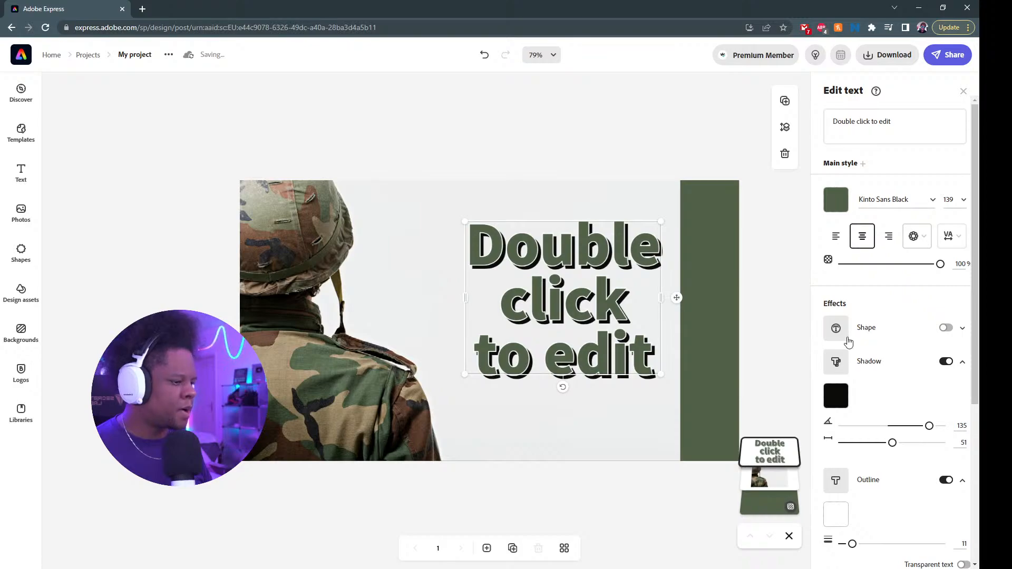
scroll(856, 348, "down", 5)
scroll(861, 350, "up", 5)
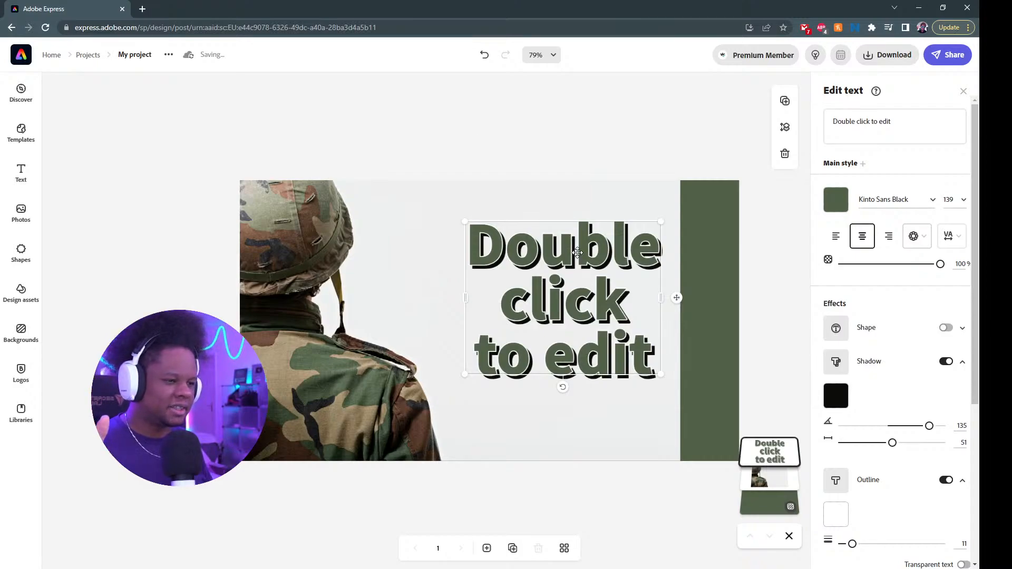
- Change the placeholder text's fill color to white, #FFFFFF, from the current palette
left_click(835, 200)
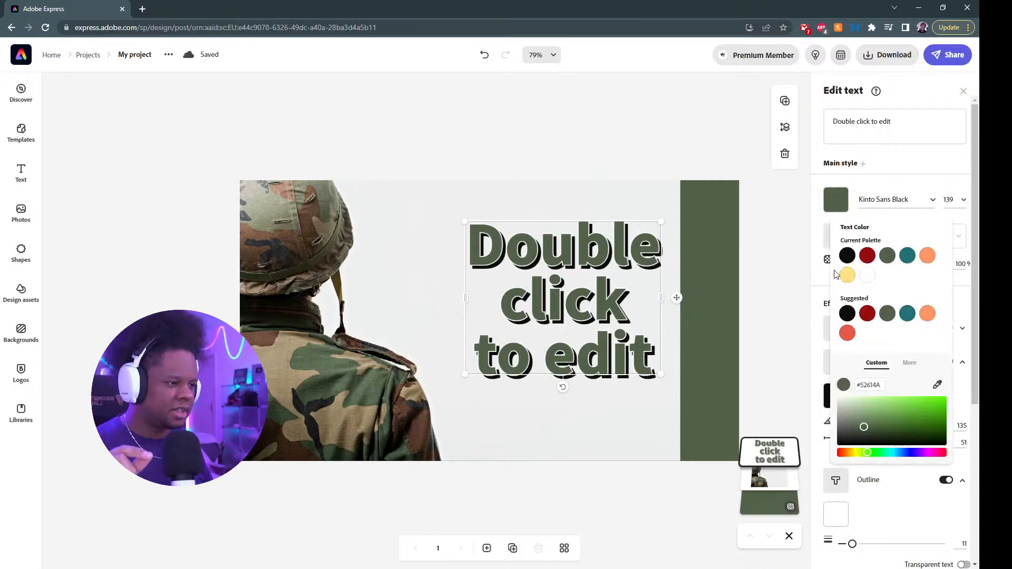
left_click(869, 276)
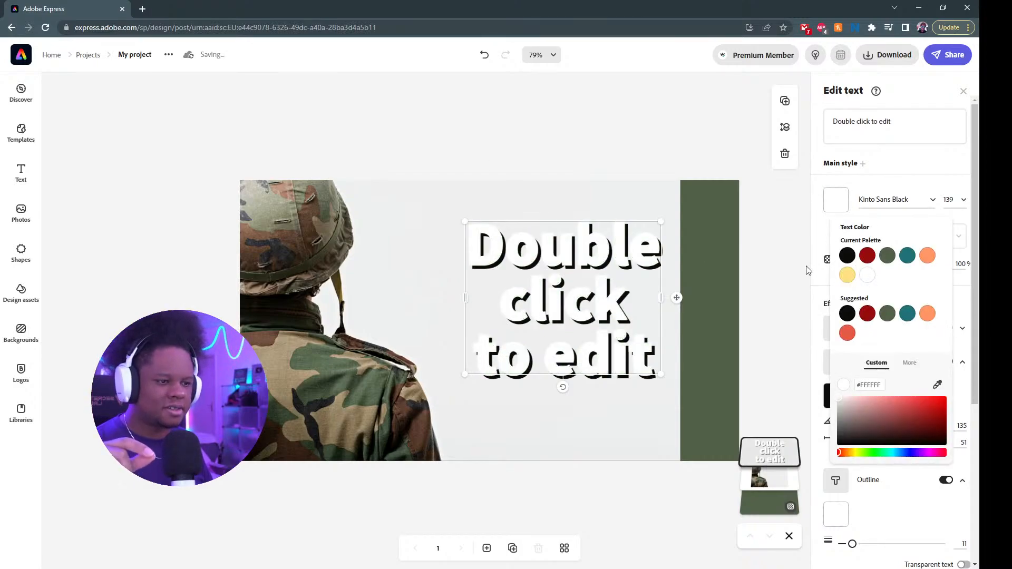
- Remove the background from the soldier photo and accept the automatic cutout
left_click(320, 255)
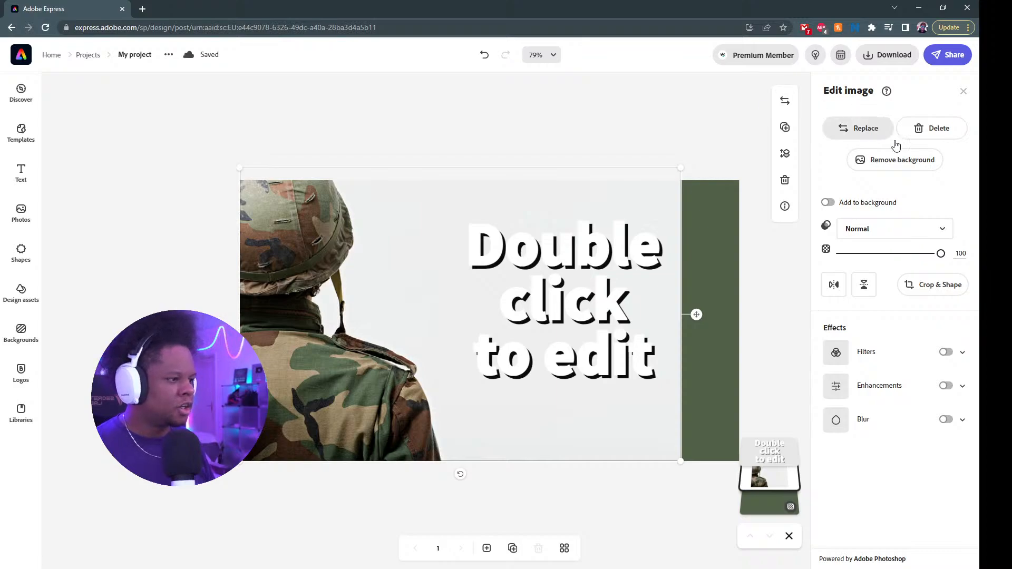
left_click(911, 166)
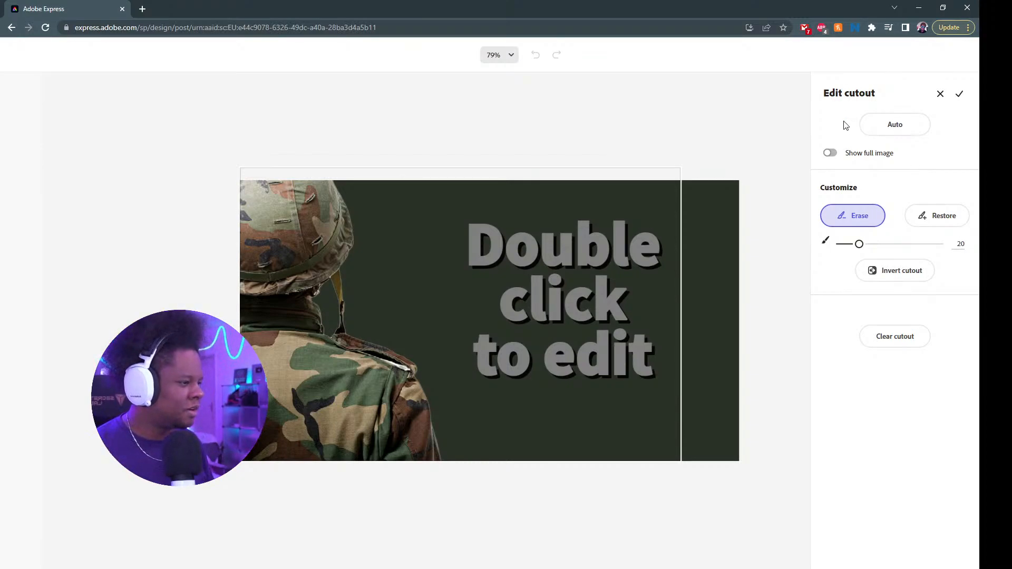
left_click(959, 94)
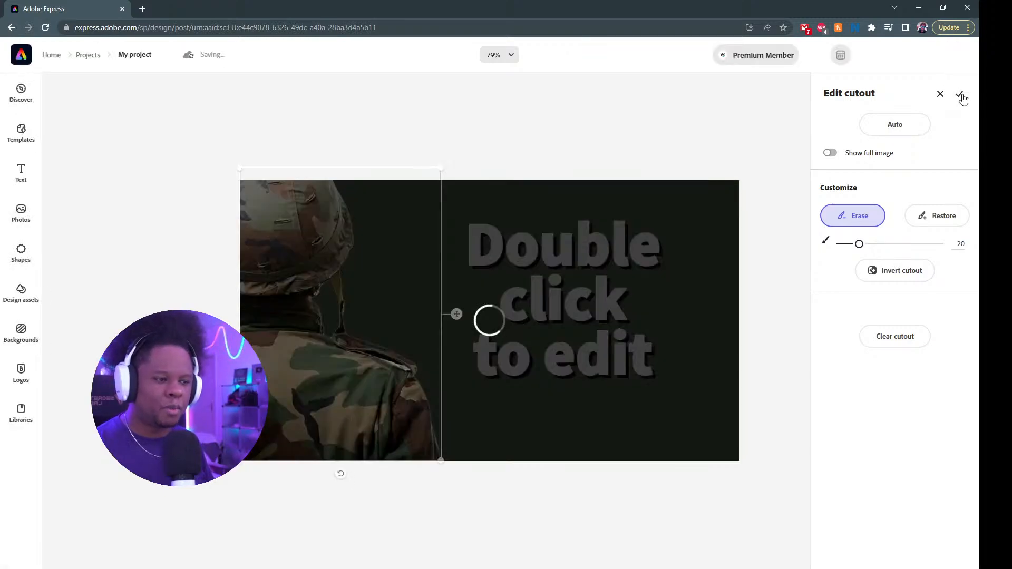
left_click(546, 139)
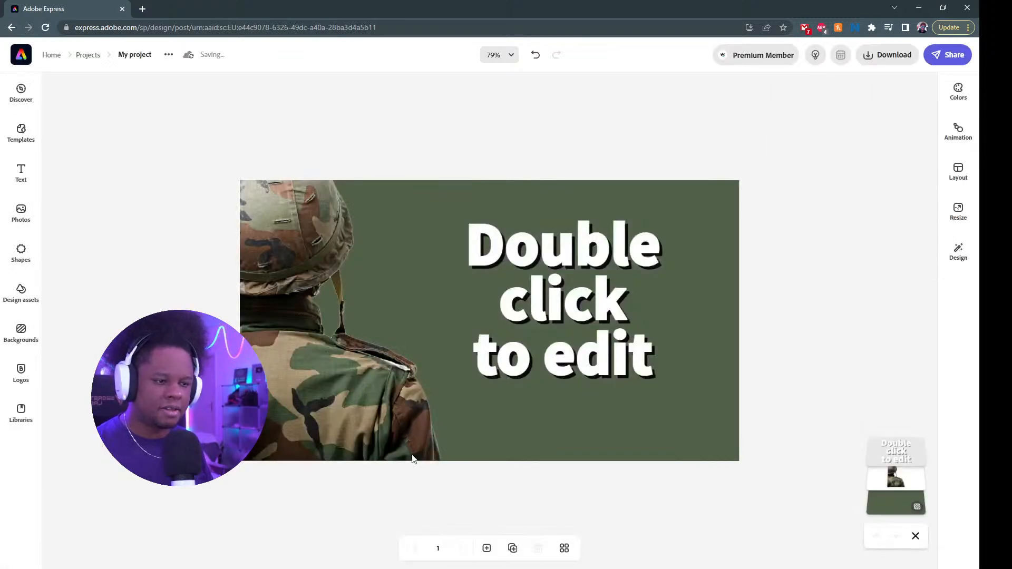
- Change the thumbnail's solid background color to the near-black #131313
left_click(428, 292)
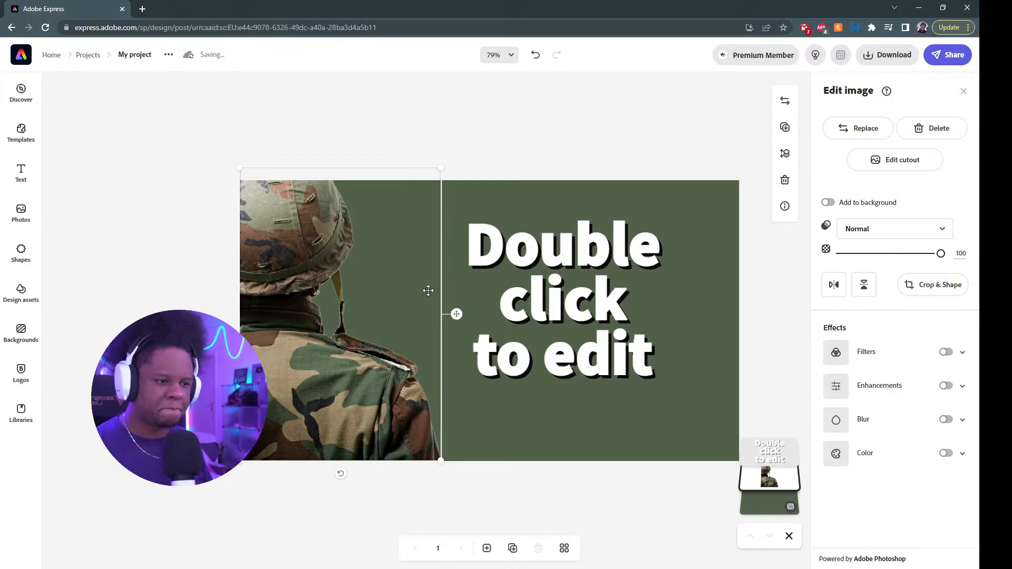
left_click(769, 504)
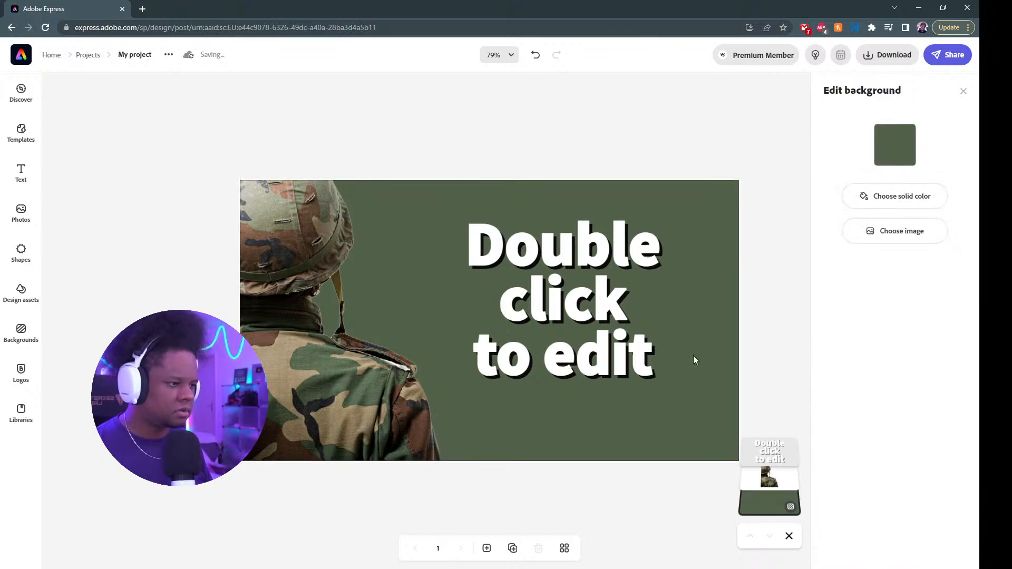
left_click(895, 145)
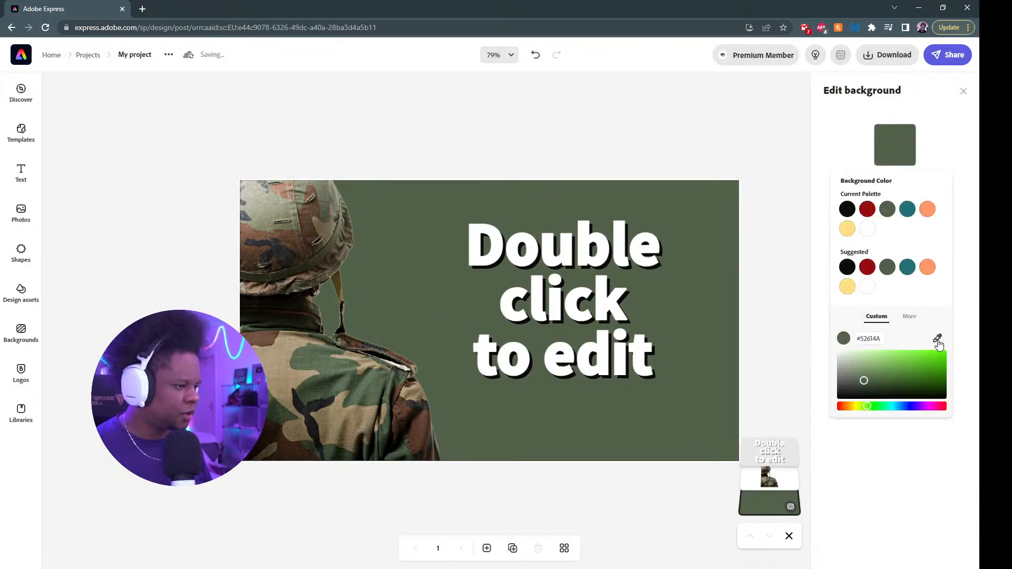
left_click_drag(860, 383, 839, 399)
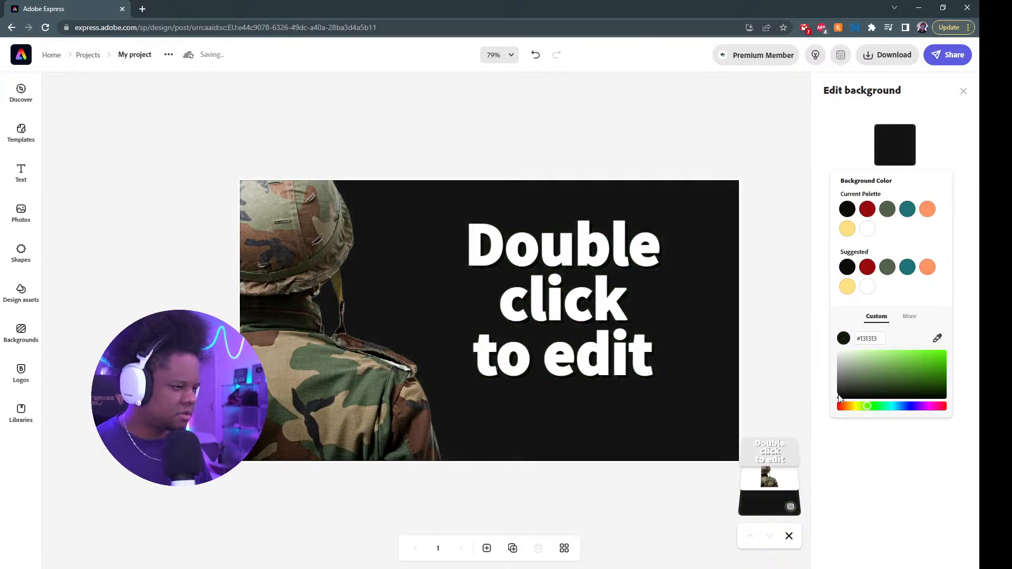
left_click(824, 355)
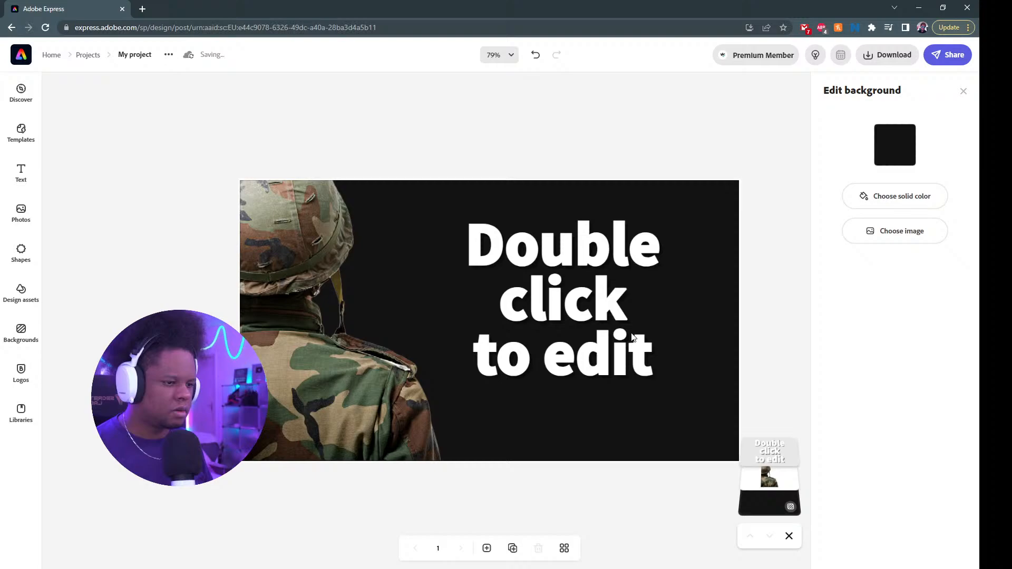
- Open the placeholder heading's wording for editing with all of its text selected
left_click(553, 245)
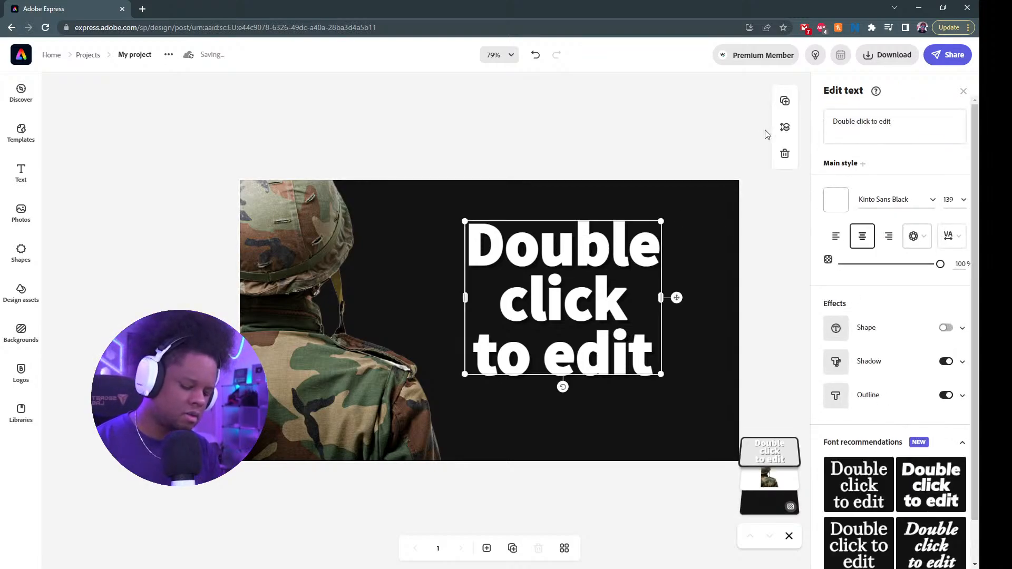
left_click(878, 124)
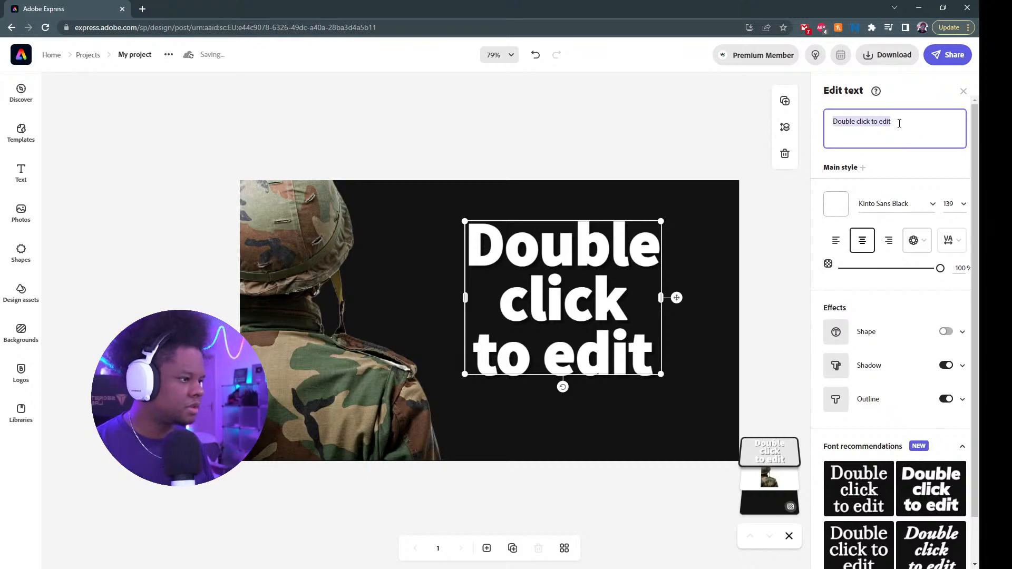
- Replace the placeholder text with STARTING SOON, split over two lines
type("STARTIN")
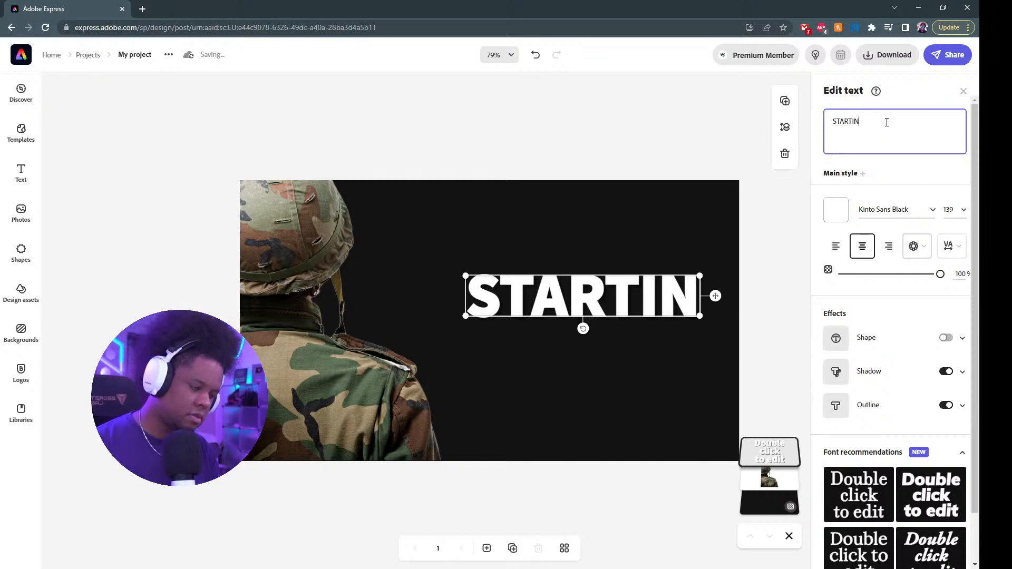
type("G")
key("Return")
type("SOON")
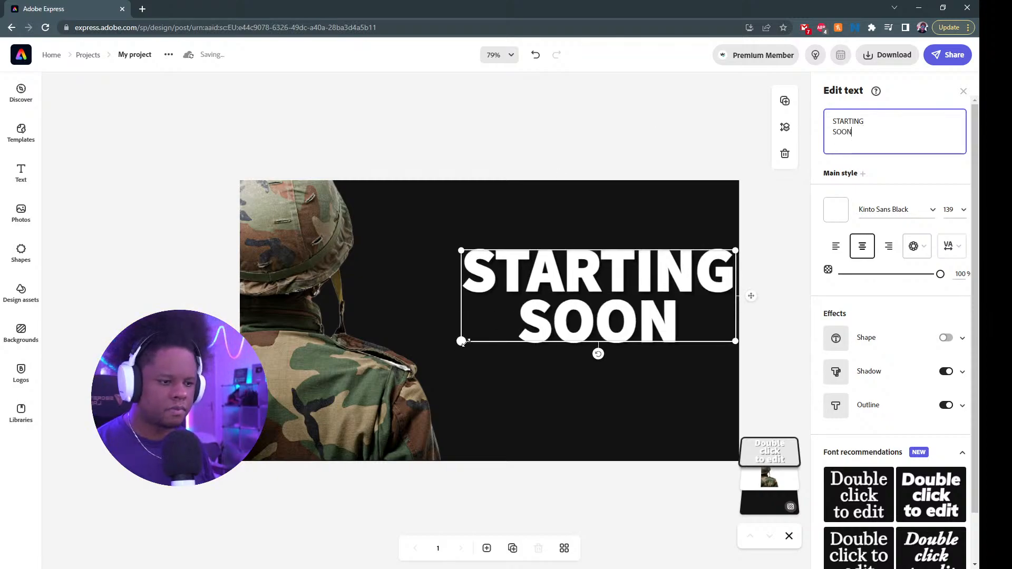
- Shrink the STARTING SOON title to a font size of about 120 and place it in the upper part of the dark area
left_click_drag(474, 335, 509, 323)
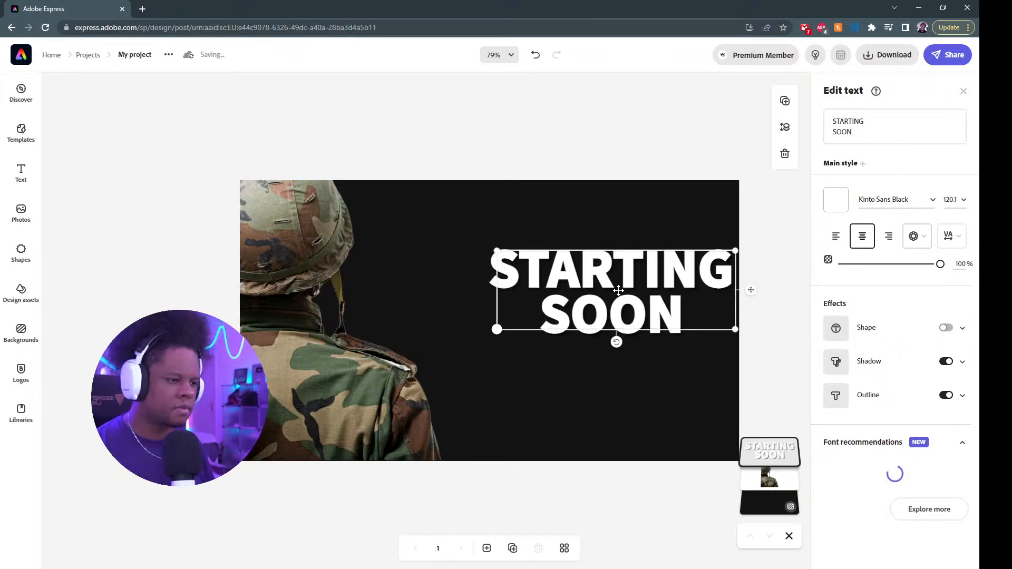
mouse_move(574, 277)
left_mouse_down()
mouse_move(559, 272)
mouse_move(587, 272)
left_mouse_up()
left_click(544, 369)
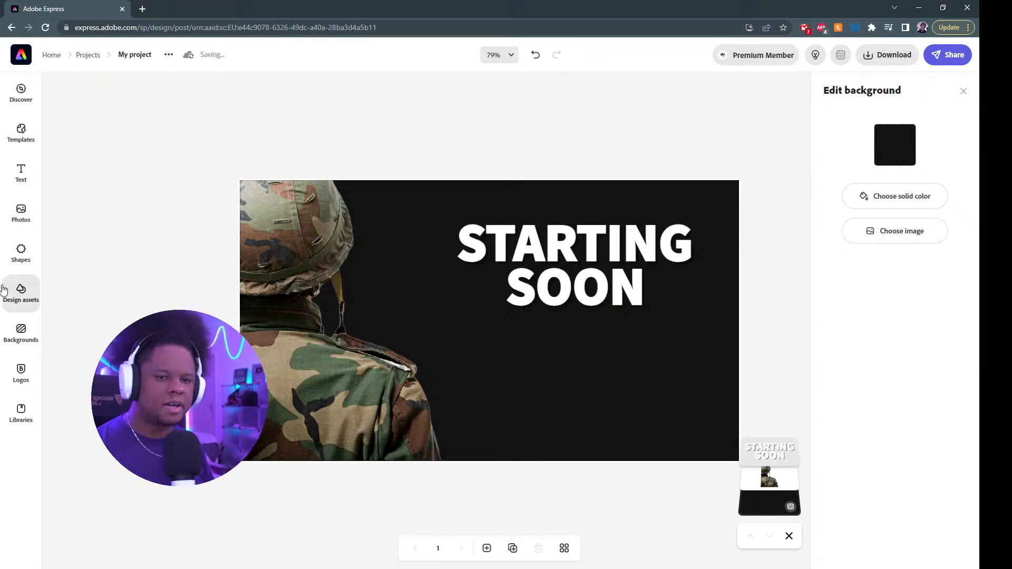
- Add the wide bordered rectangle from the basic shapes and place it below the STARTING SOON title
left_click(22, 267)
scroll(85, 311, "up", 15)
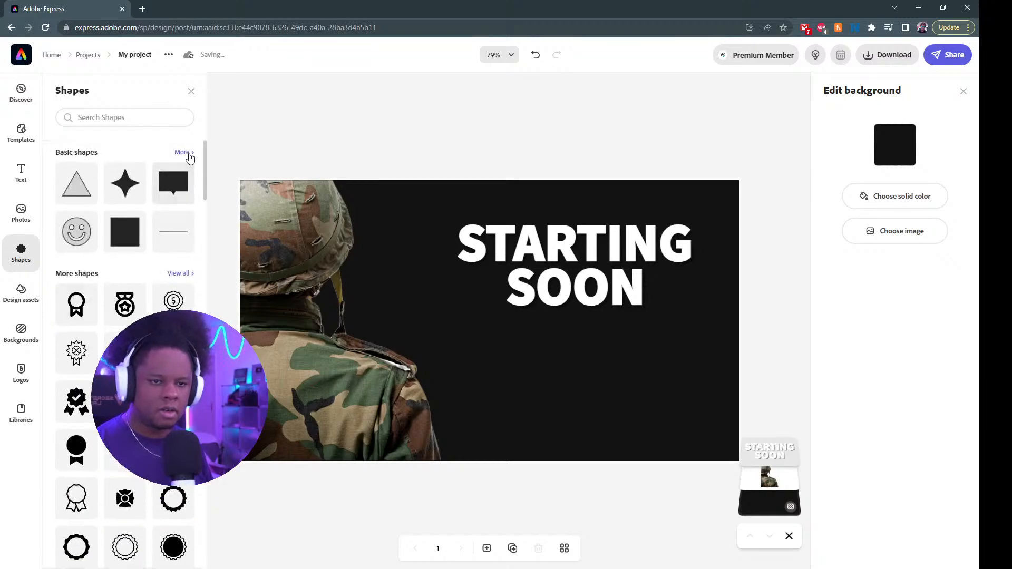
left_click(184, 152)
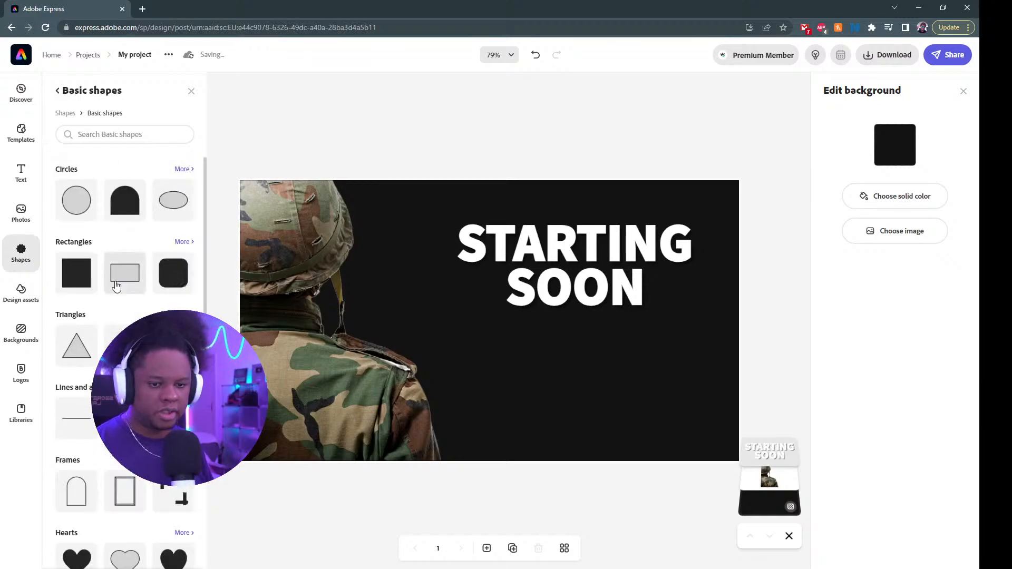
scroll(115, 287, "down", 2)
scroll(116, 287, "down", 5)
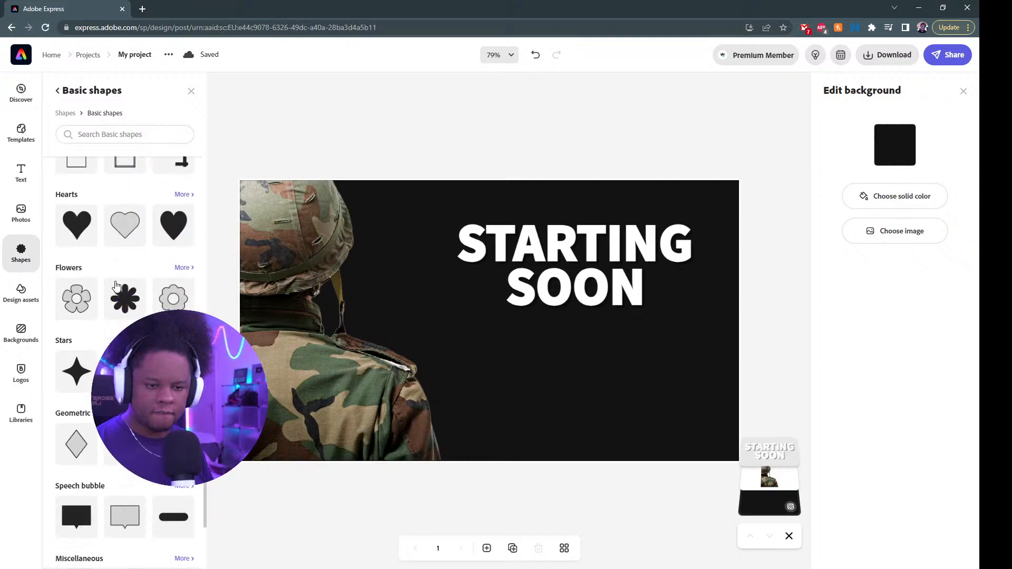
scroll(116, 286, "up", 6)
scroll(116, 286, "up", 2)
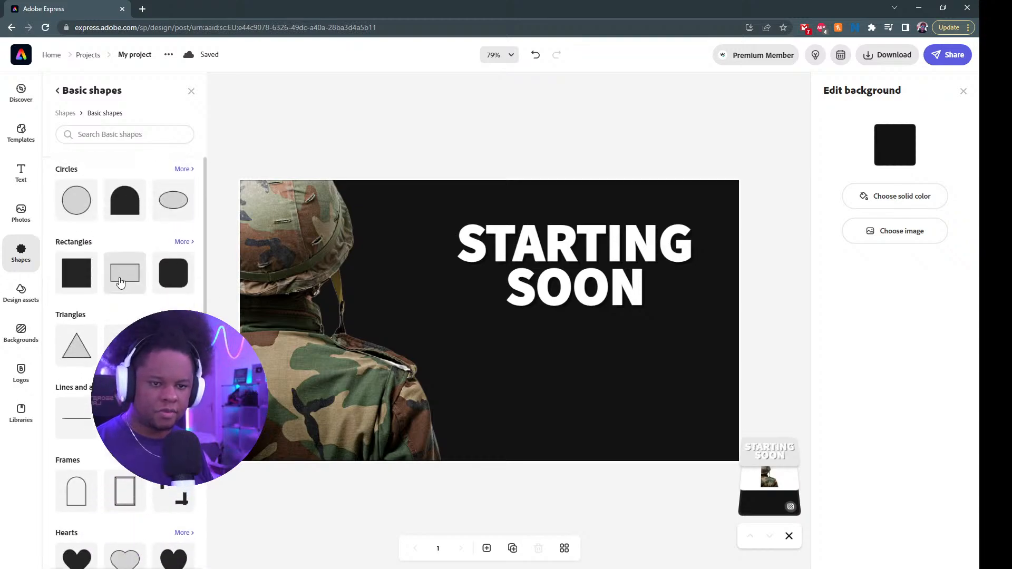
left_click(125, 273)
left_click(647, 403)
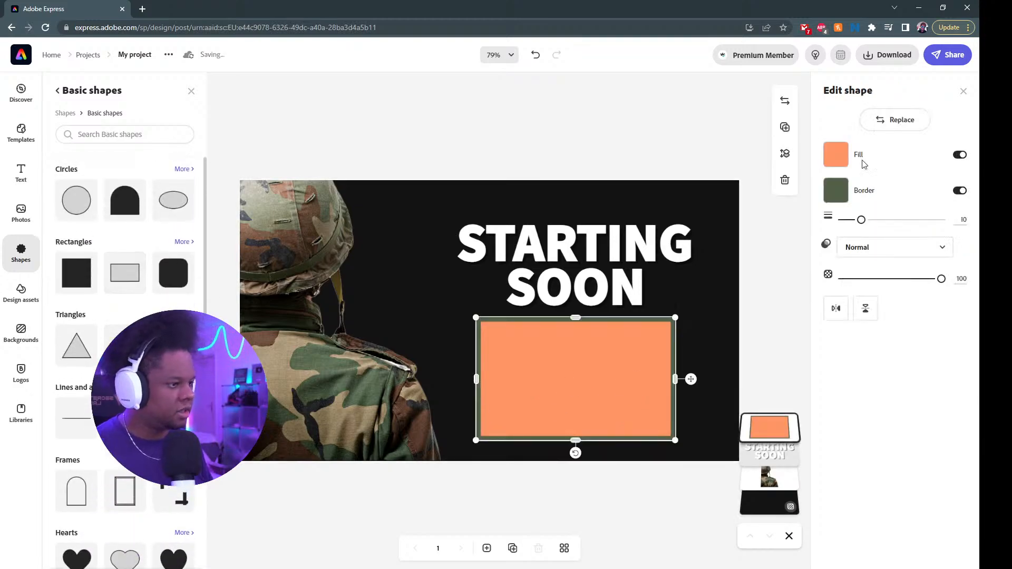
- Remove the rectangle's fill and reduce its border thickness to 4
left_click(957, 155)
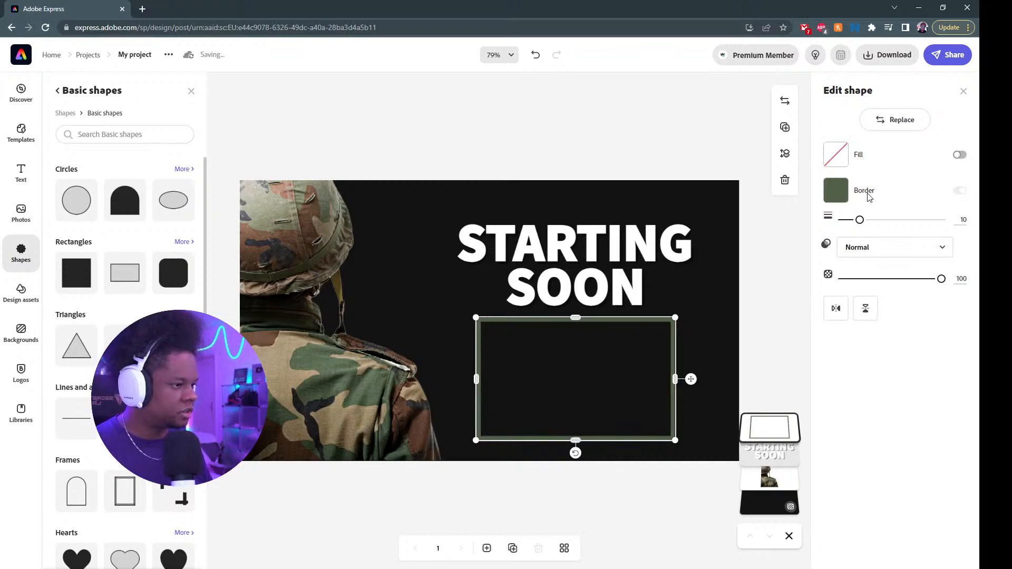
left_click_drag(860, 222, 849, 225)
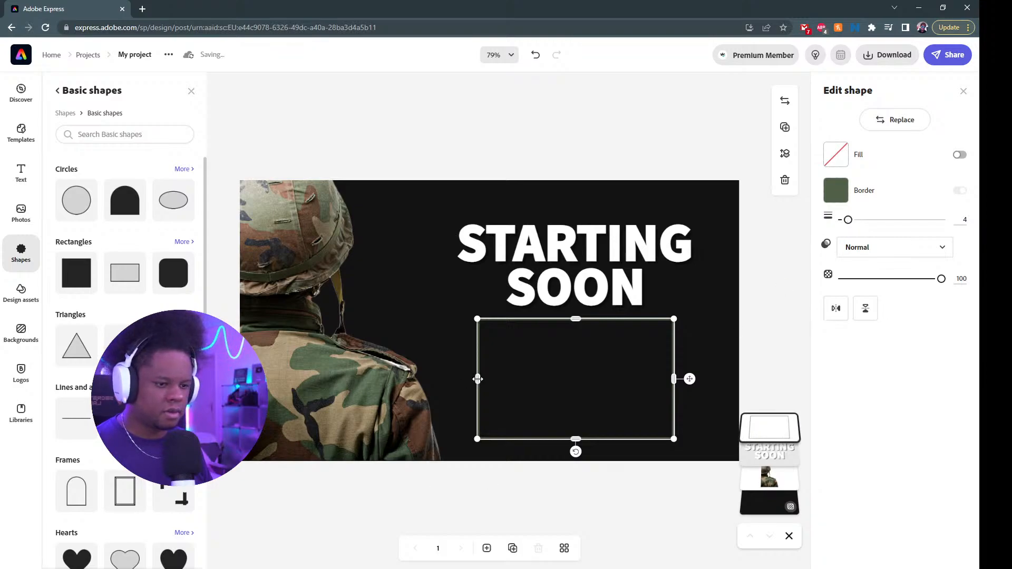
- Reshape the rectangle into a tall, narrow frame in the design's lower-right corner and shift the STARTING SOON title left to make room
left_click_drag(477, 378, 585, 380)
mouse_move(673, 378)
left_mouse_down()
mouse_move(716, 380)
mouse_move(671, 393)
left_mouse_up()
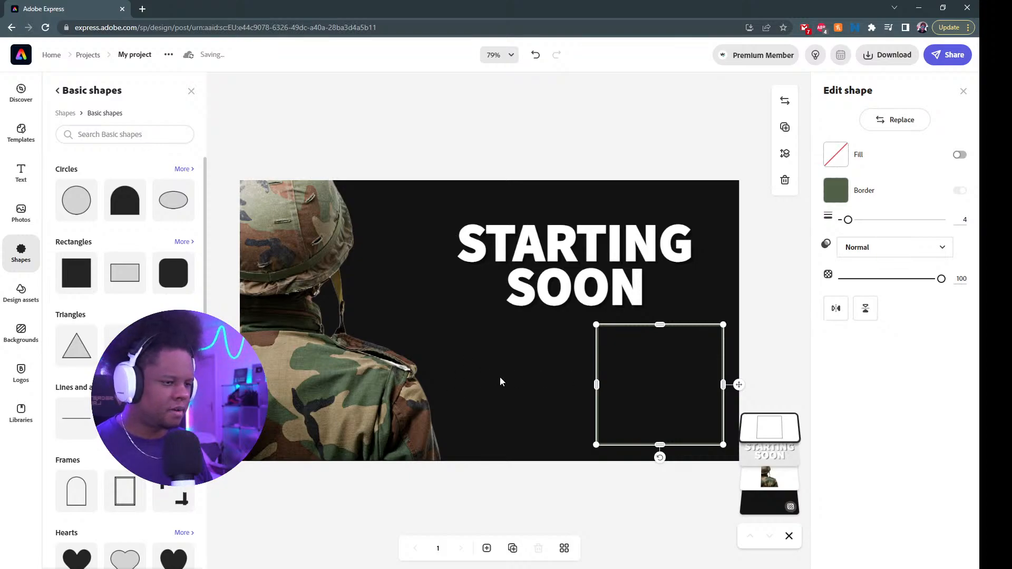
left_click(596, 295)
left_click_drag(554, 286, 537, 285)
left_click(663, 332)
left_click_drag(660, 325, 660, 274)
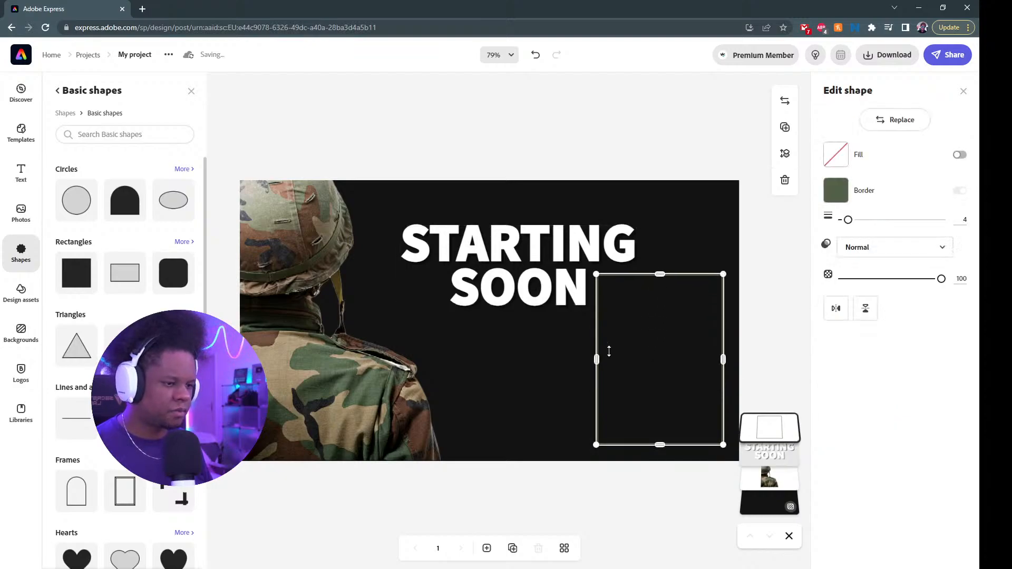
left_click_drag(596, 359, 615, 358)
left_click(495, 391)
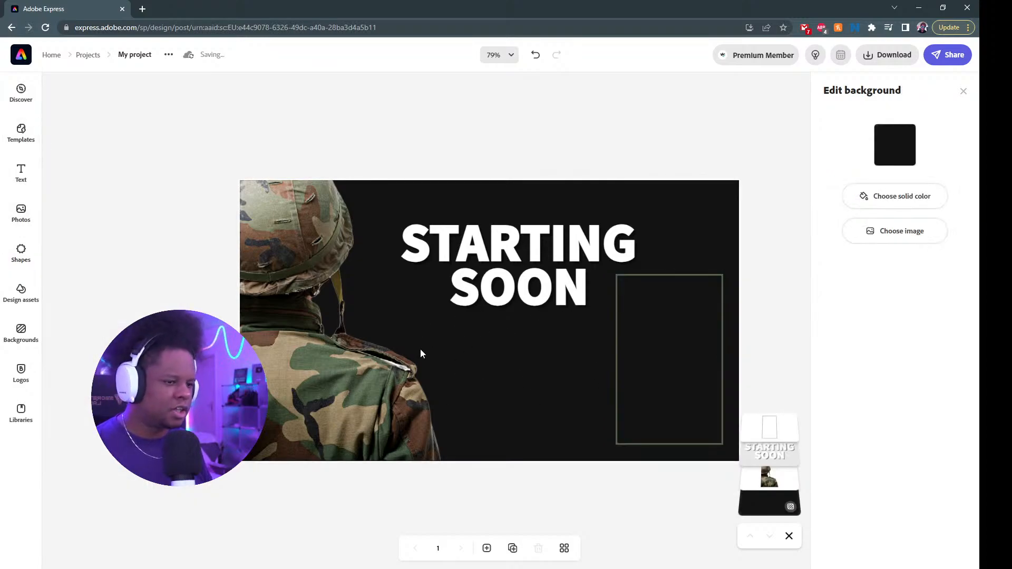
- Apply the recommended wide, rounded sans-serif font to the STARTING SOON title and move the title slightly up
left_click(495, 283)
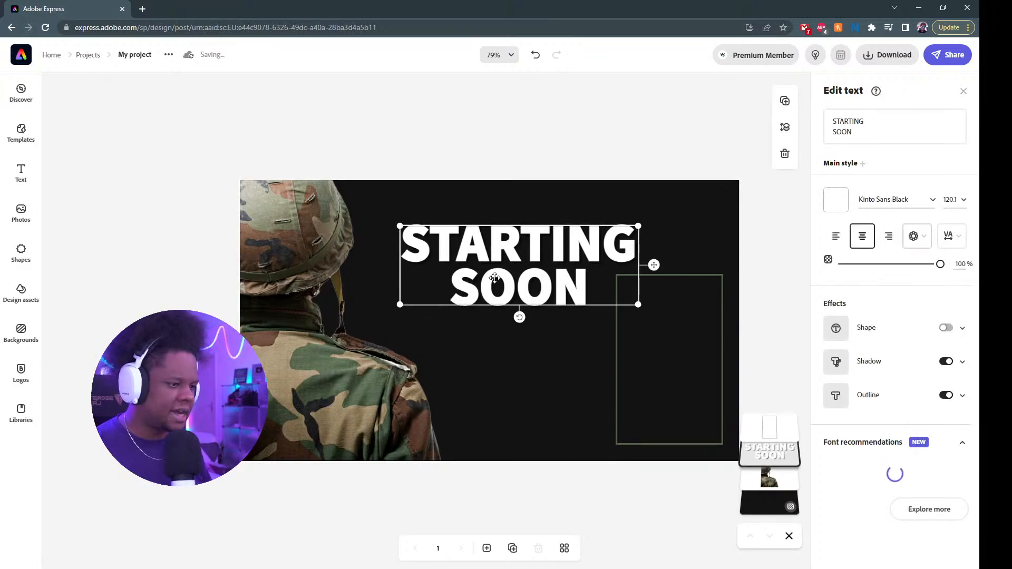
scroll(876, 308, "down", 3)
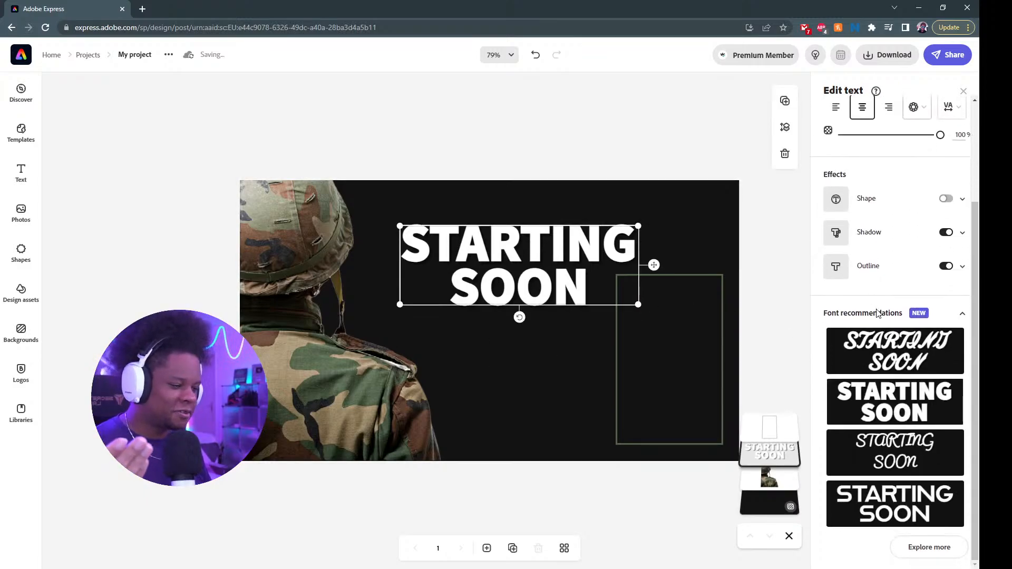
left_click(870, 504)
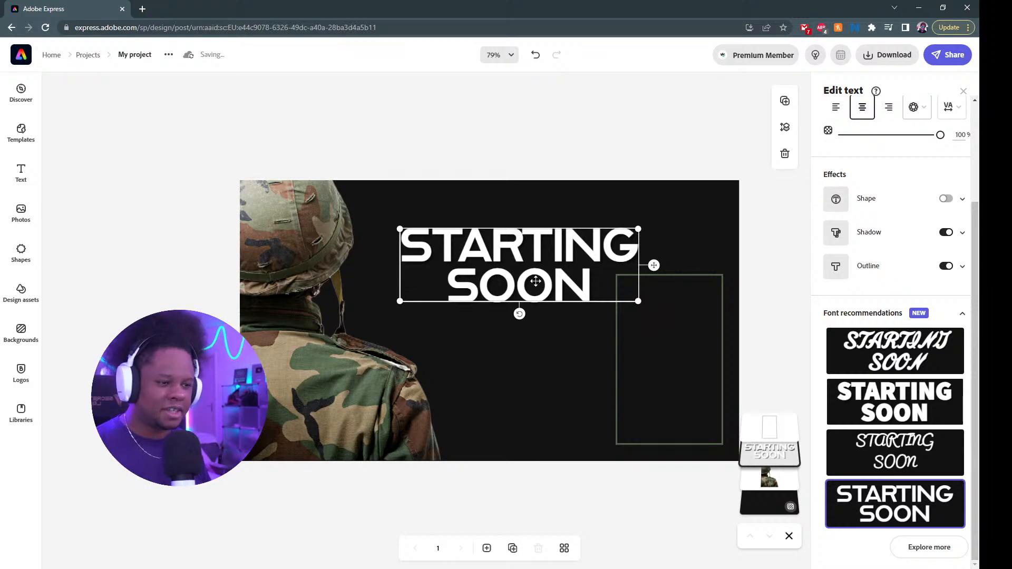
left_click_drag(491, 257, 486, 245)
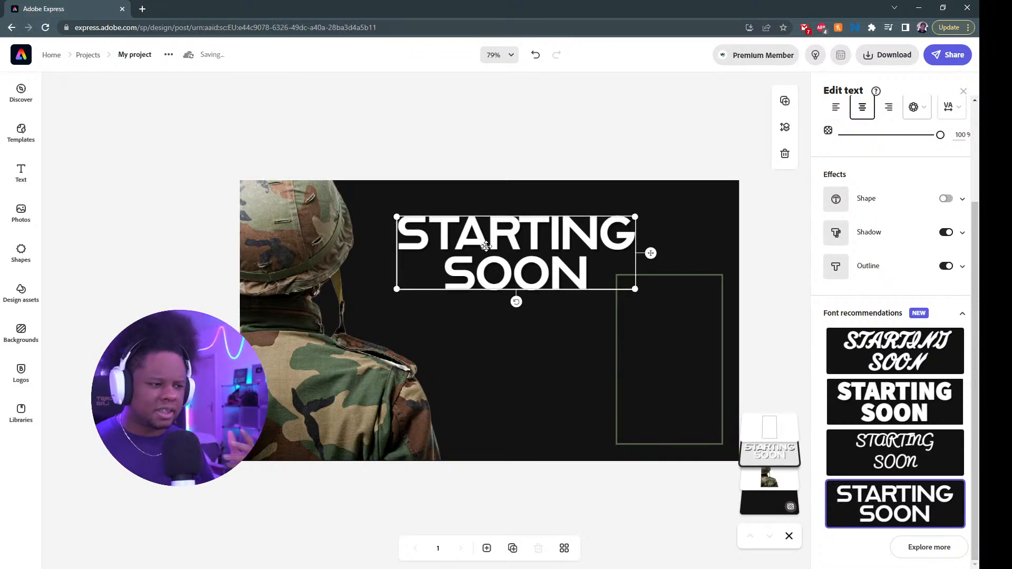
- Try a Duotone filter on the soldier image with the purple and pale pink preset, then highlights color #0D0C0A
left_click(269, 211)
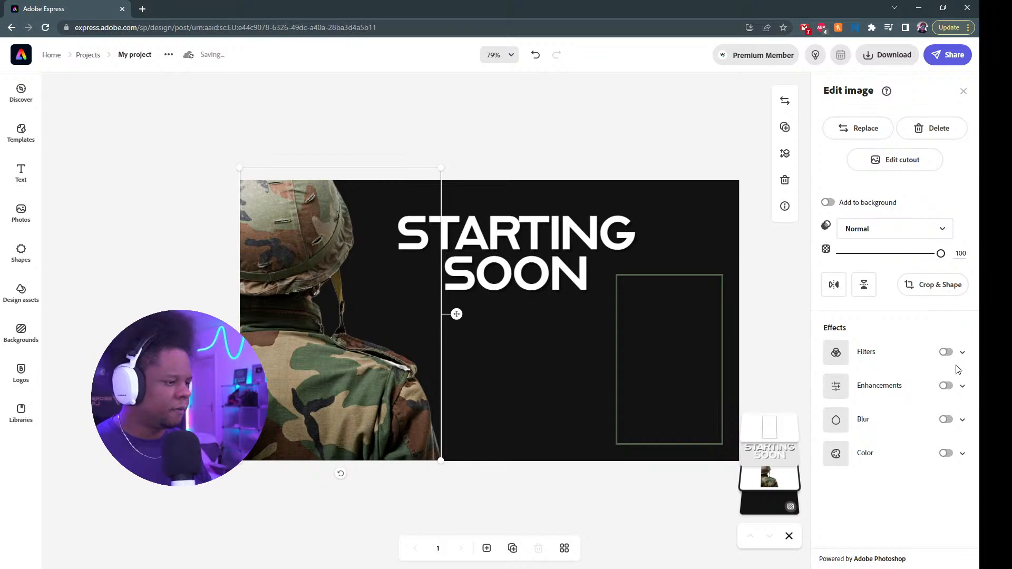
left_click(946, 352)
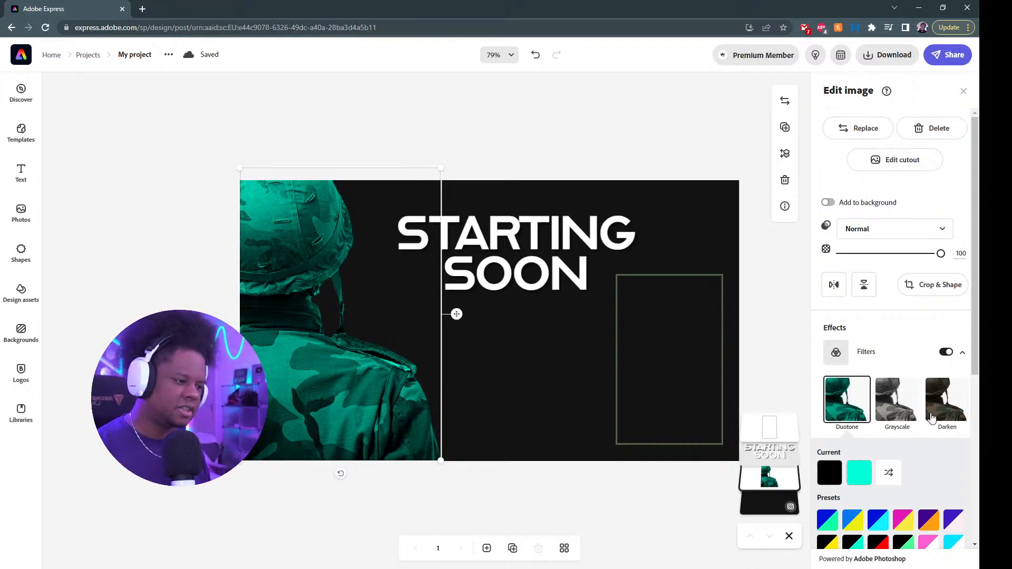
left_click(898, 416)
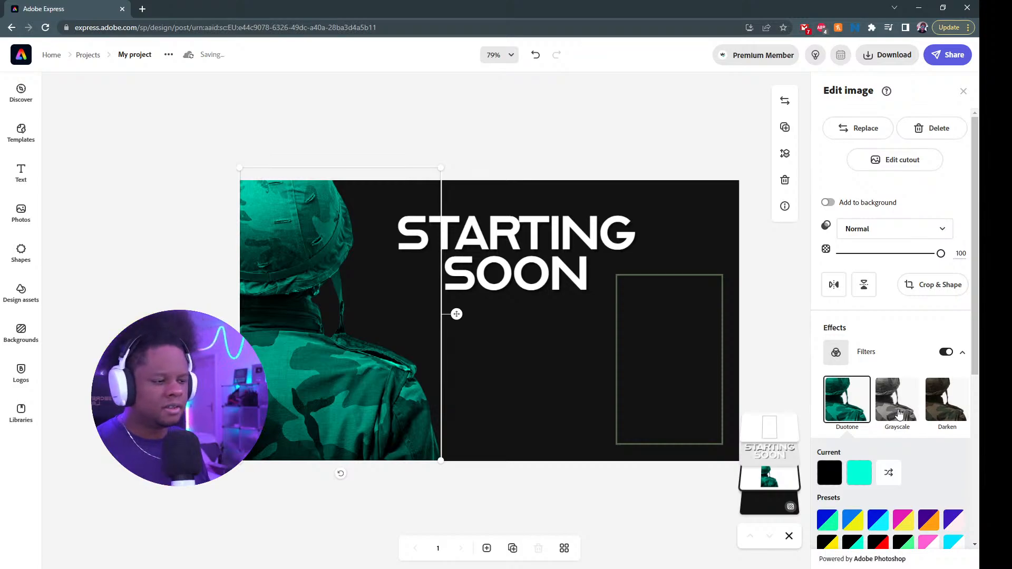
left_click(852, 414)
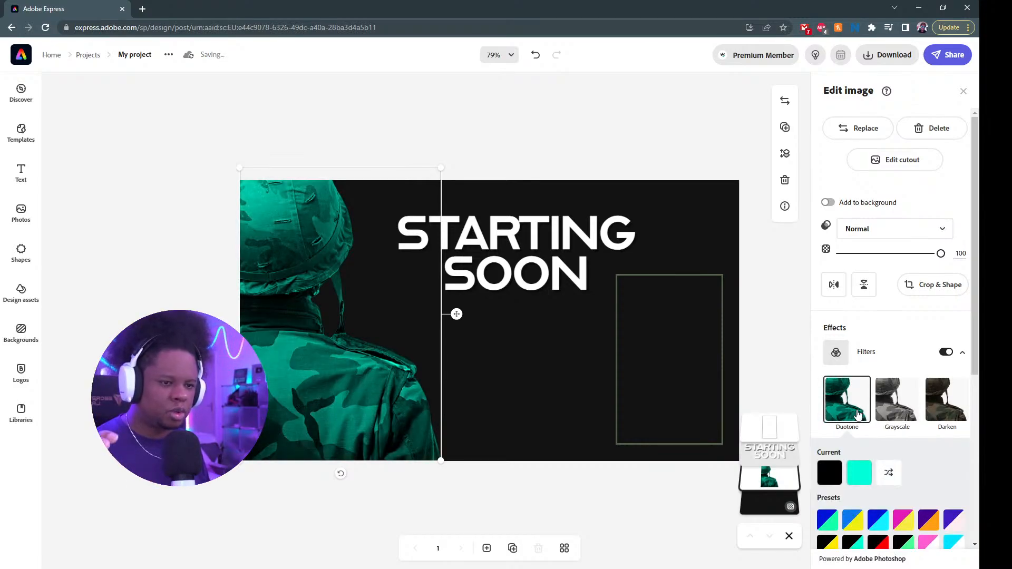
left_click(953, 522)
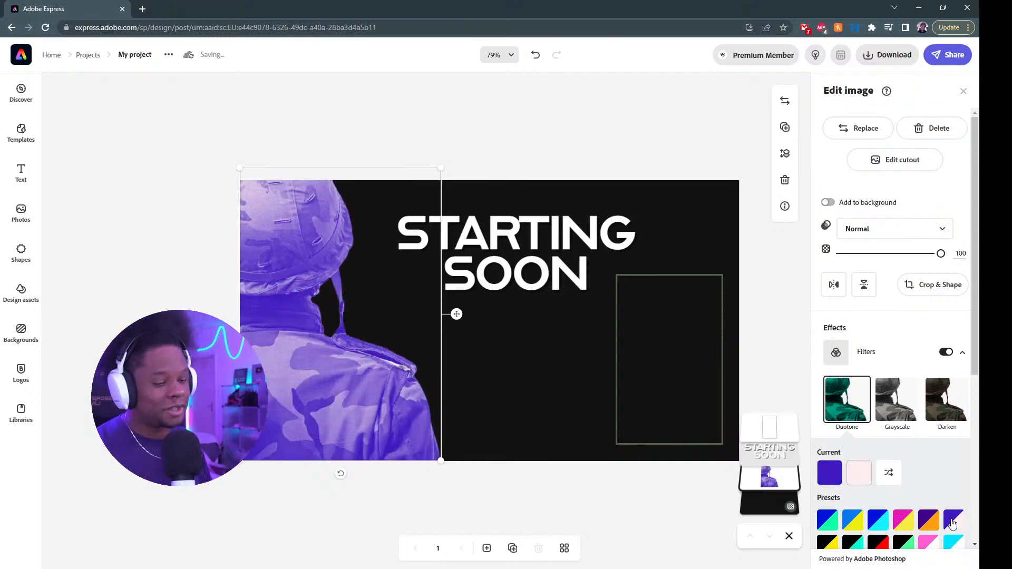
left_click(859, 473)
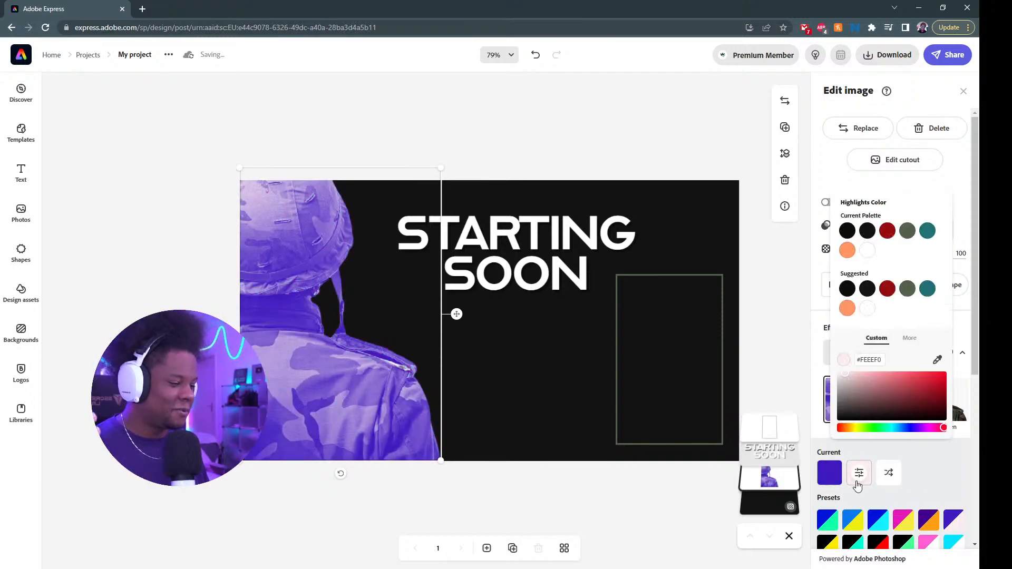
left_click(849, 290)
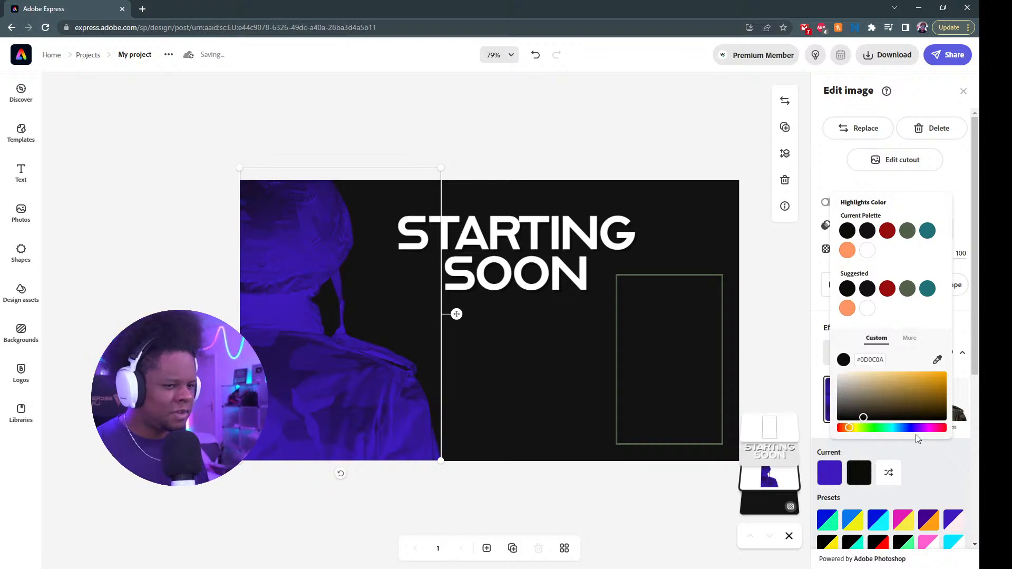
left_click(927, 469)
- Try the Grayscale, Darken and Contrast filters on the soldier image, then turn its filters off
left_click(888, 409)
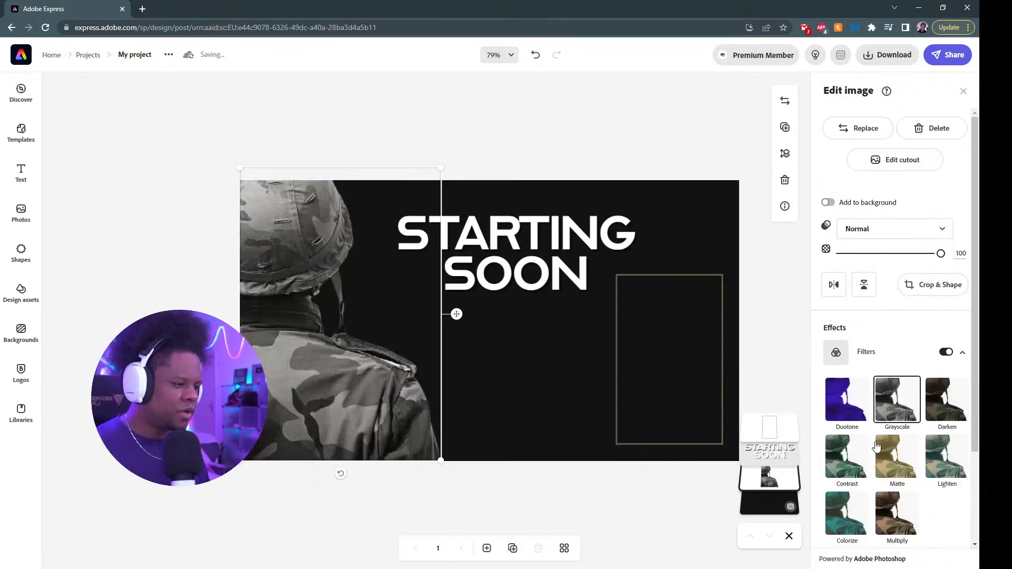
left_click(940, 404)
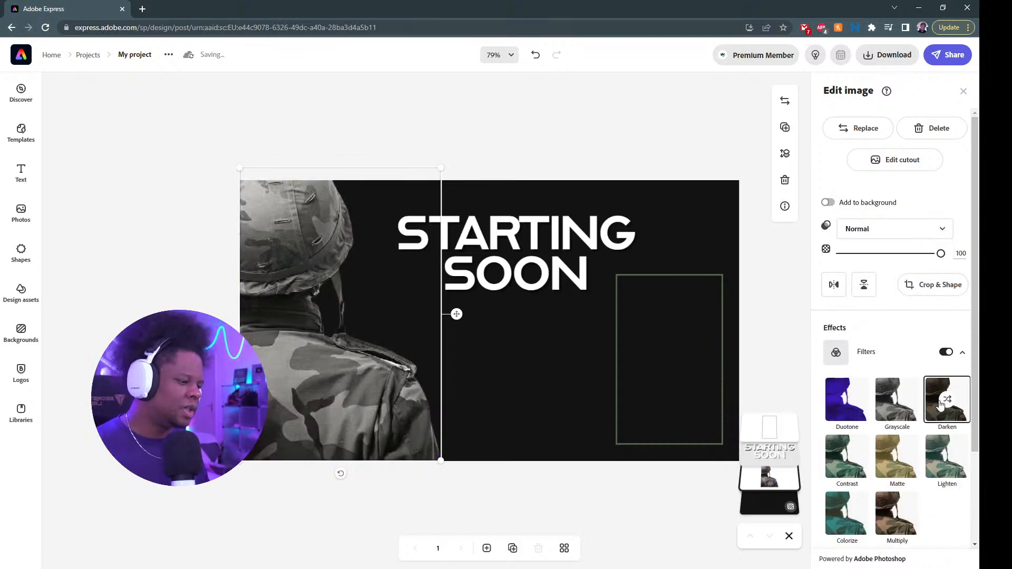
left_click(889, 409)
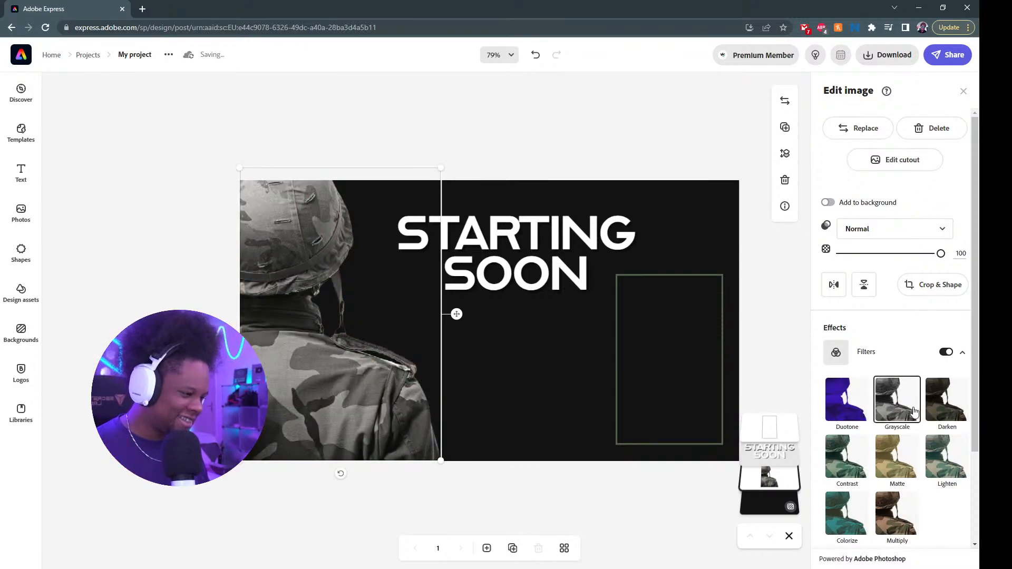
left_click(930, 409)
left_click(856, 459)
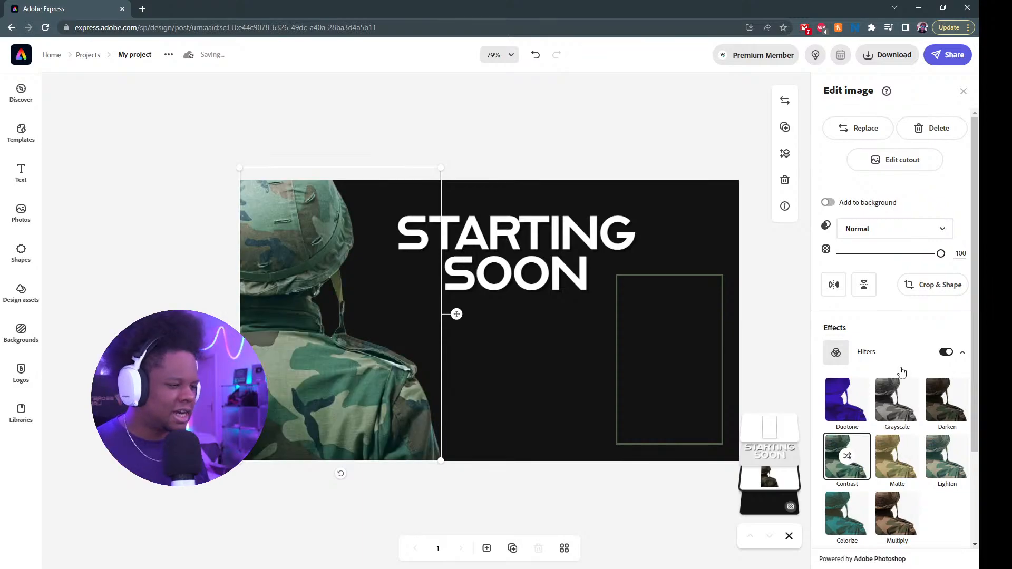
left_click(946, 352)
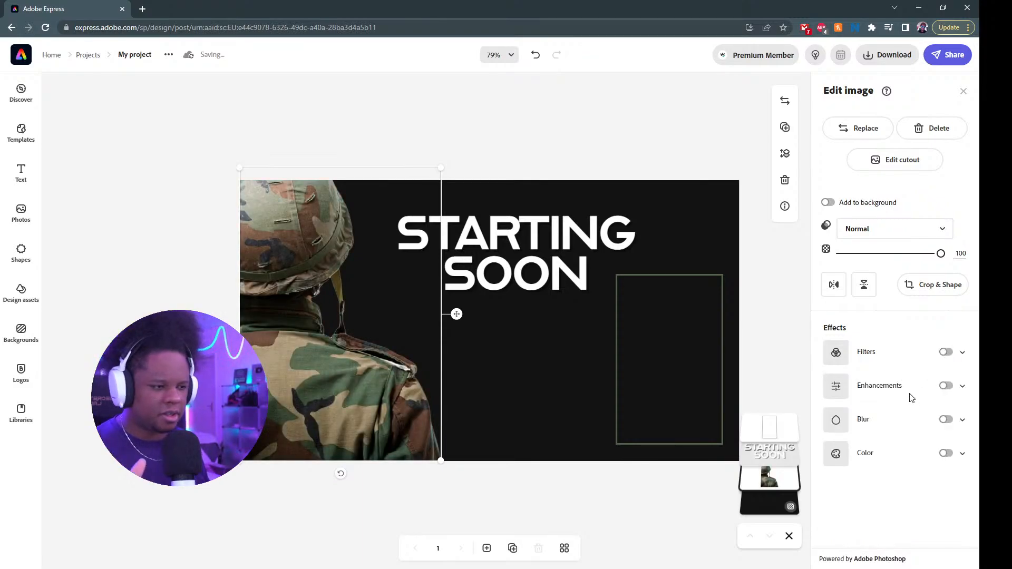
- Turn on enhancements for the soldier image and set contrast to 39 and brightness to -41
left_click(946, 389)
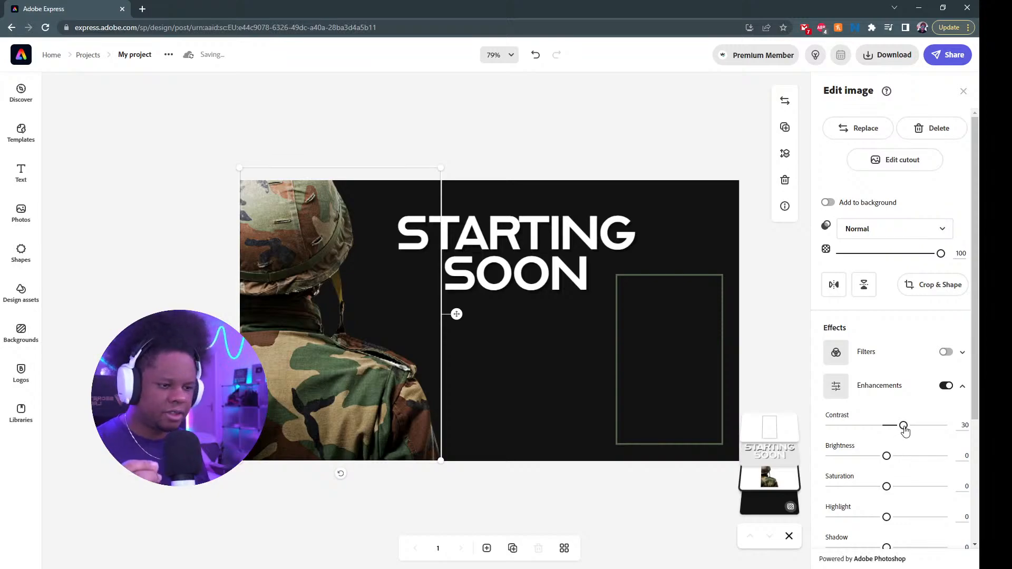
left_click_drag(904, 427, 908, 426)
mouse_move(880, 460)
left_mouse_down()
mouse_move(861, 457)
mouse_move(913, 457)
mouse_move(863, 457)
left_mouse_up()
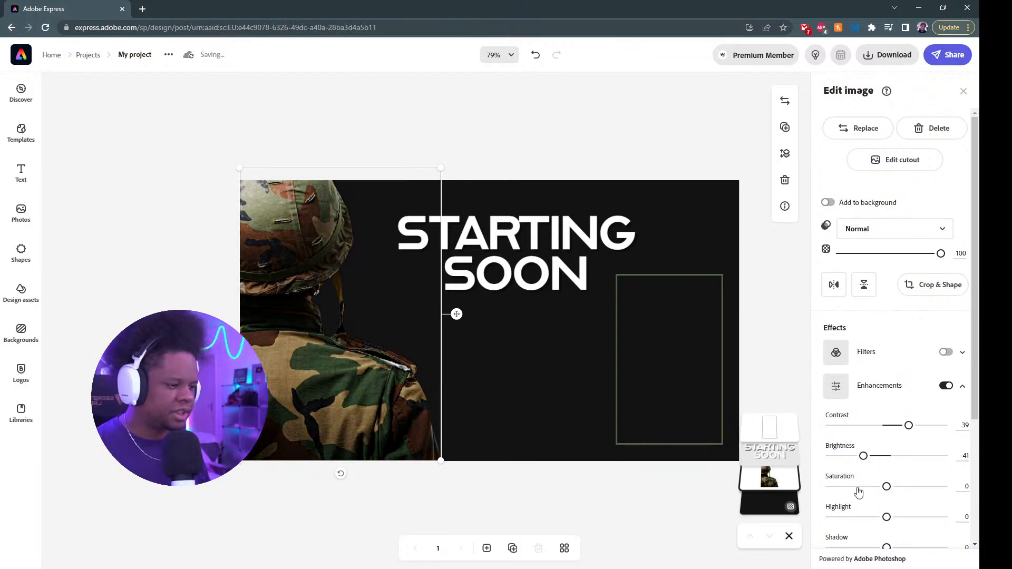
scroll(856, 485, "down", 2)
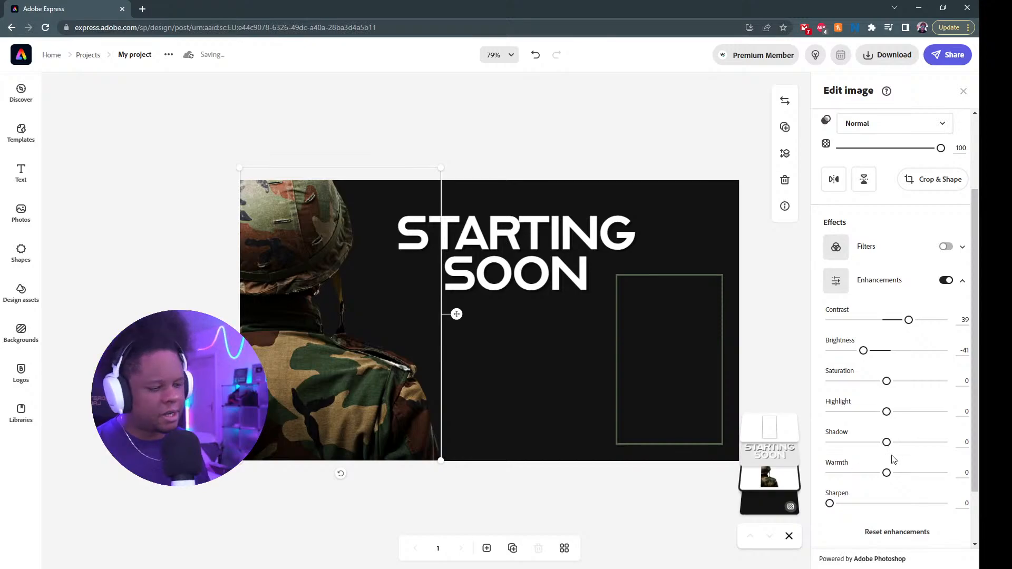
- Reset the soldier image's enhancements to their defaults by turning them off and back on
left_click(946, 280)
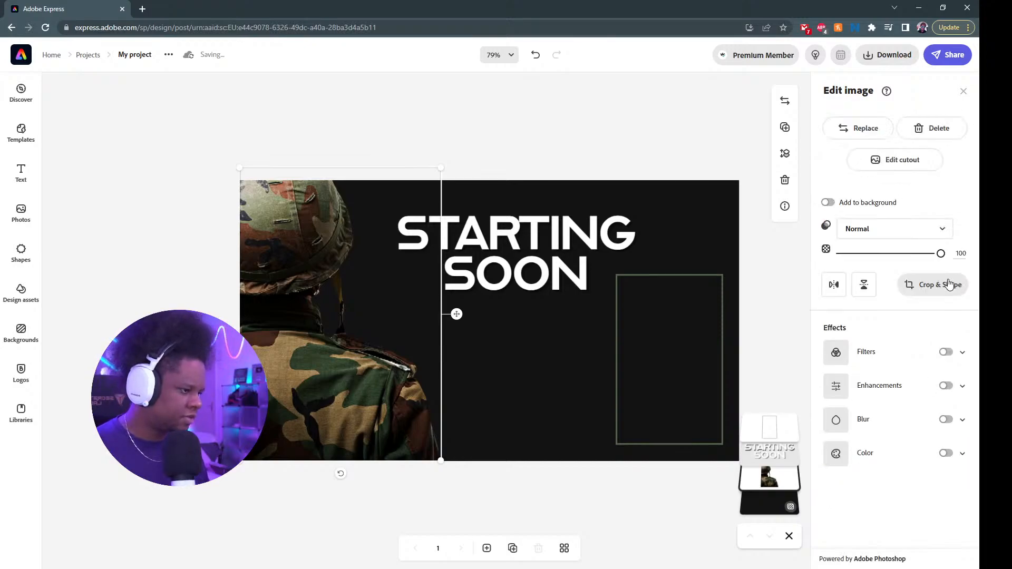
left_click(945, 386)
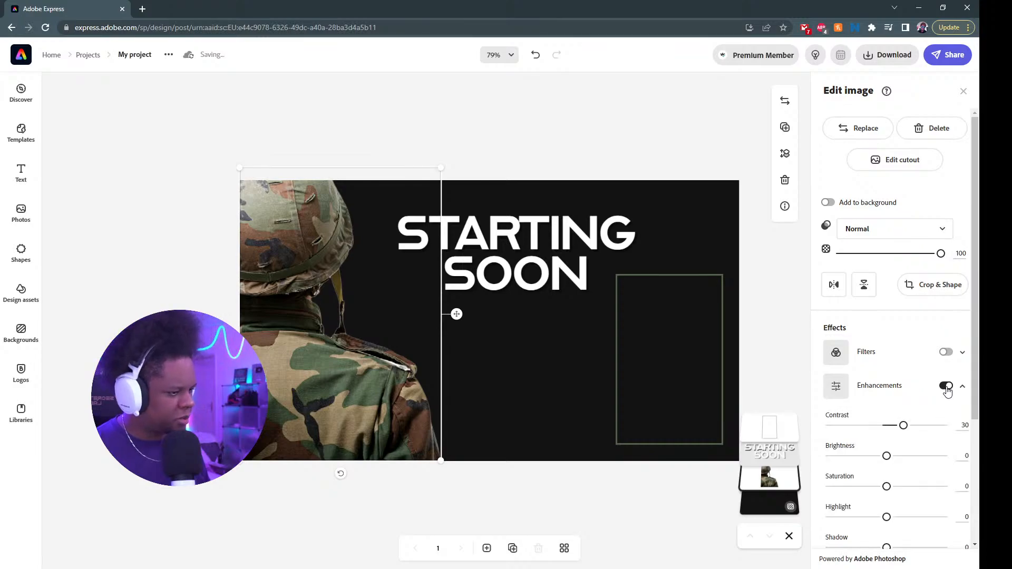
- Try the Blur effect on the soldier image, then turn it off
left_click(963, 386)
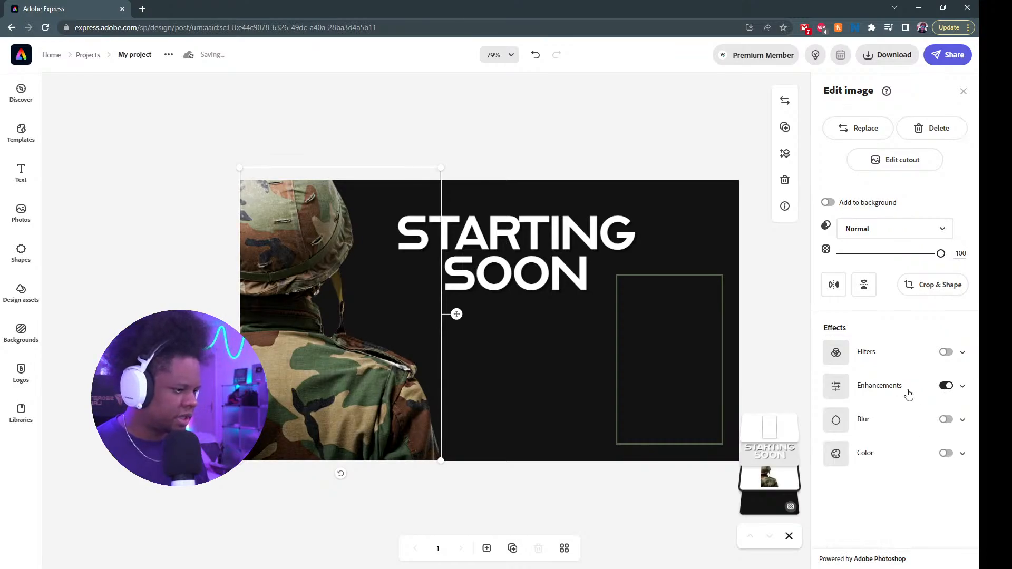
left_click(946, 421)
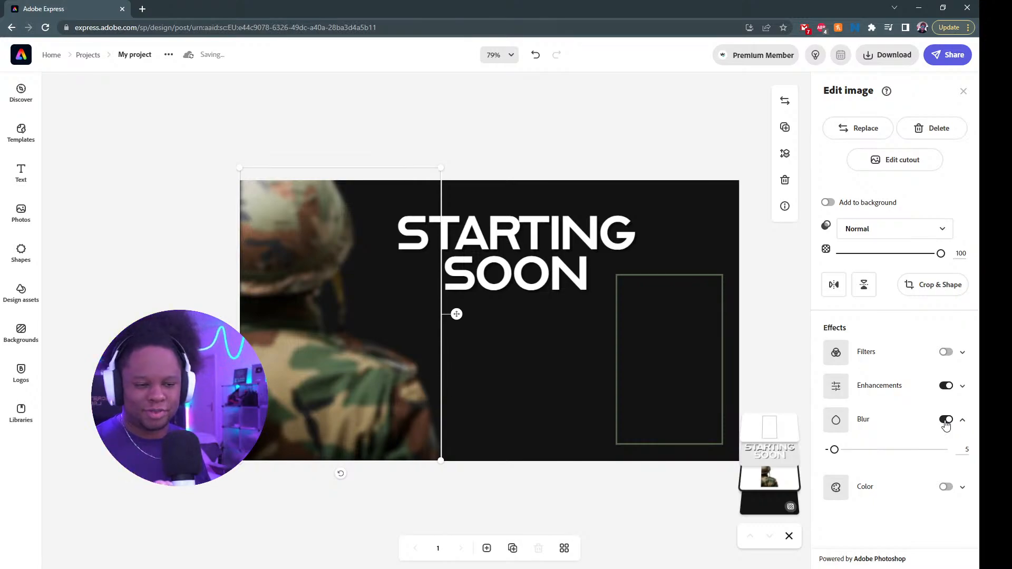
left_click(946, 420)
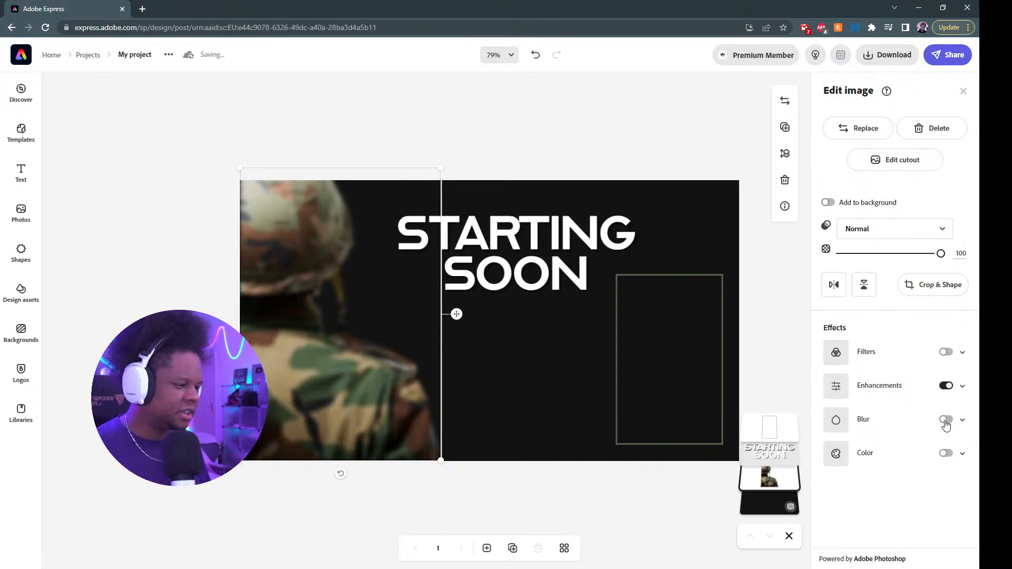
- Try the Color effect on the soldier image with the purple background color #7119E6, then turn it off
left_click(946, 454)
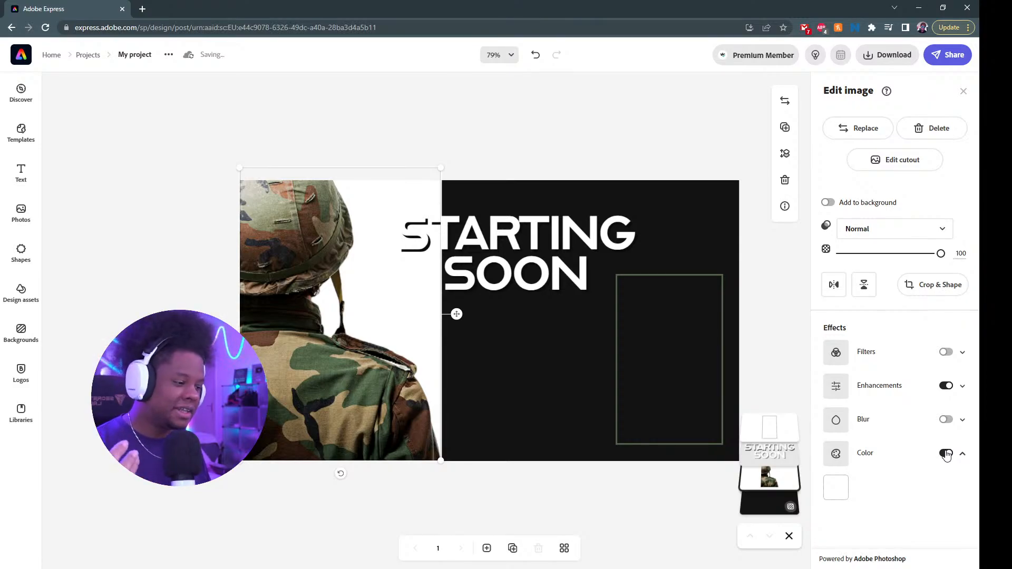
left_click(836, 487)
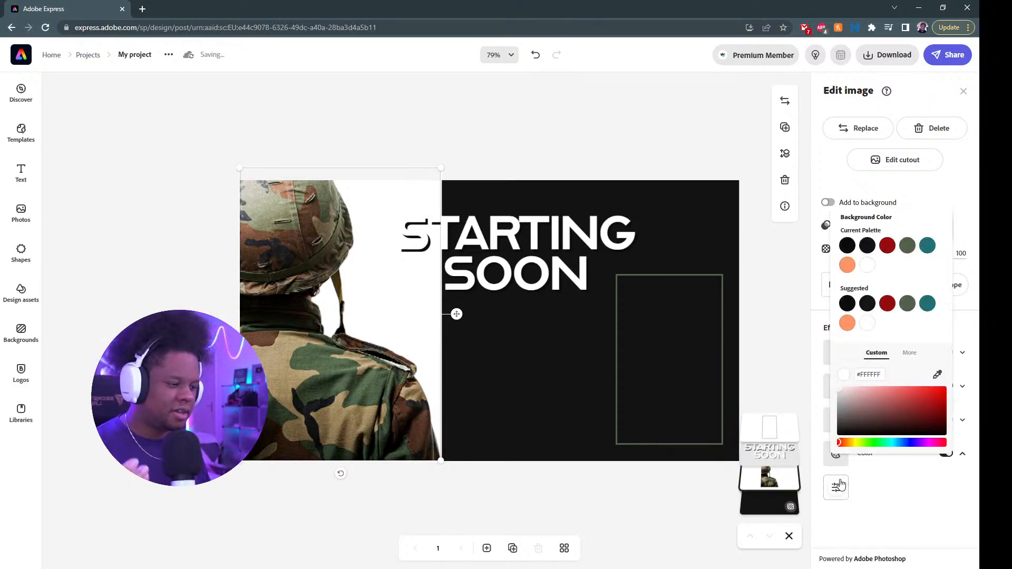
left_click_drag(922, 446, 918, 446)
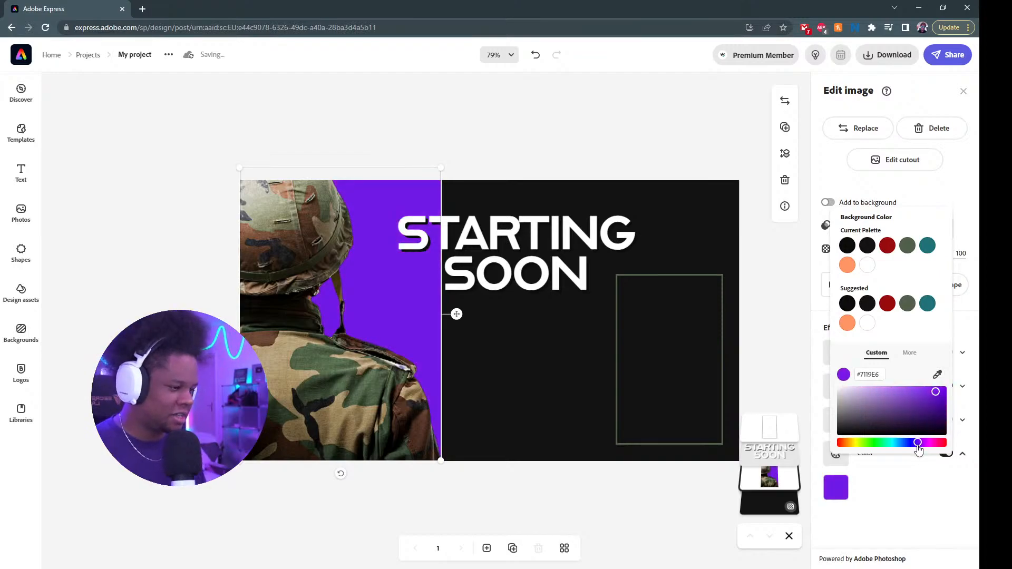
left_click(935, 491)
left_click(946, 453)
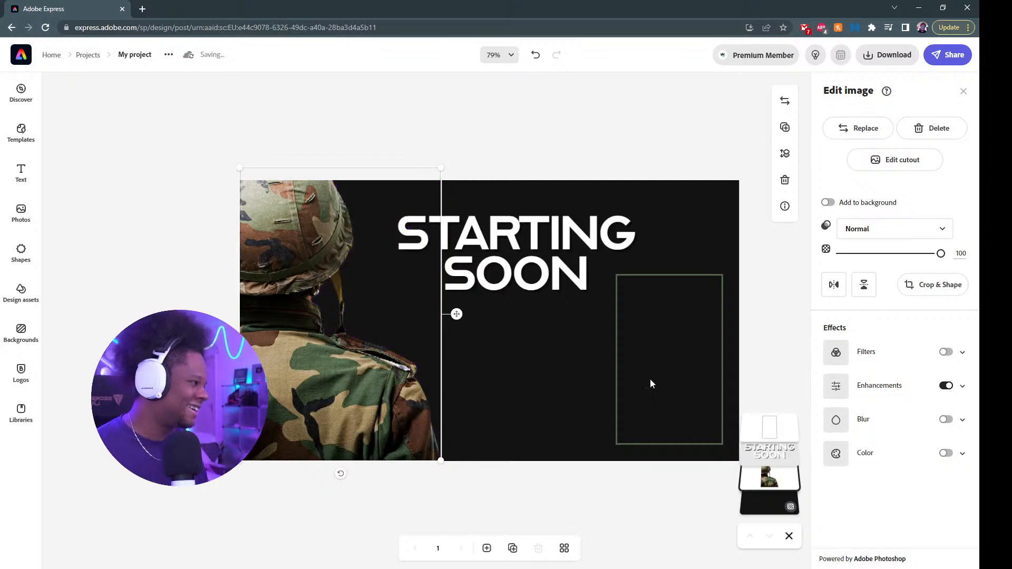
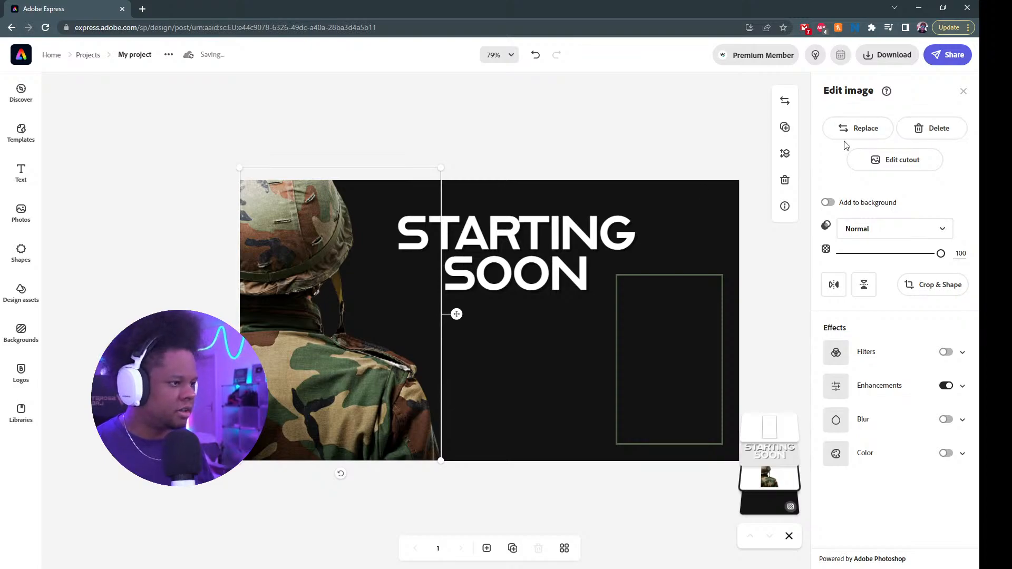
- Replace the soldier image with the front-facing standing soldier in a helmet, enlarge it and place it along the canvas's left edge
left_click(855, 131)
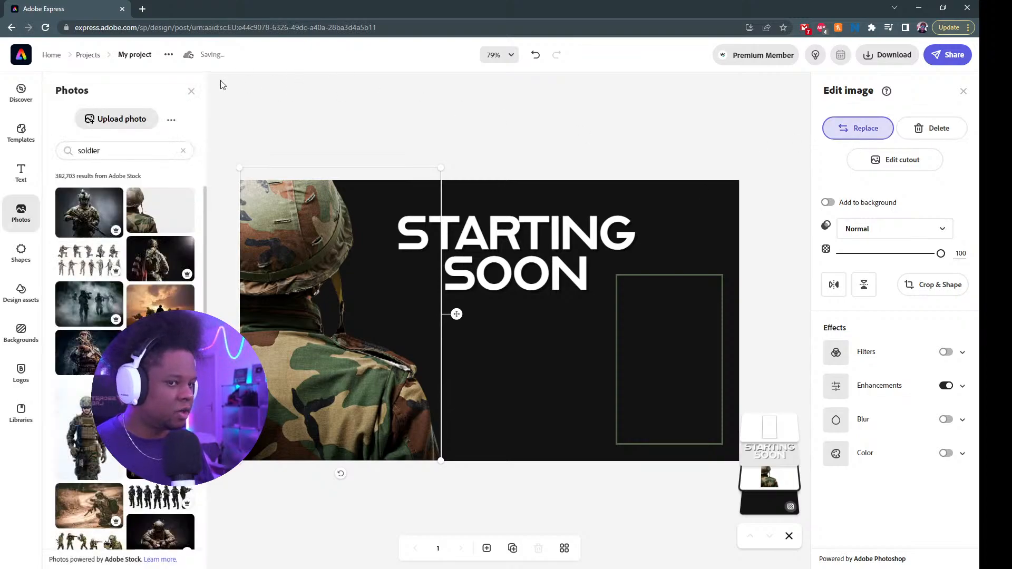
scroll(123, 286, "down", 1)
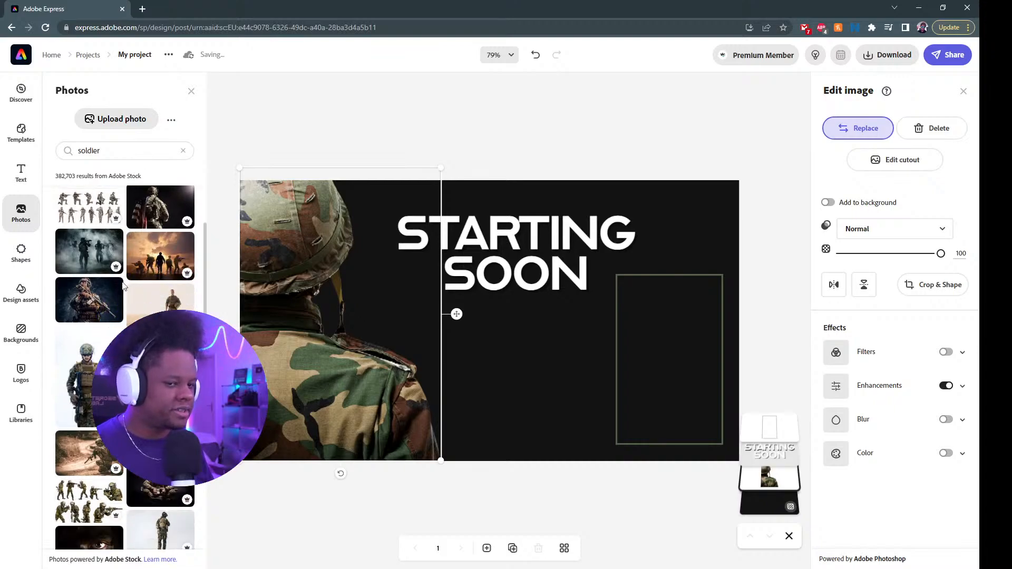
left_click(91, 368)
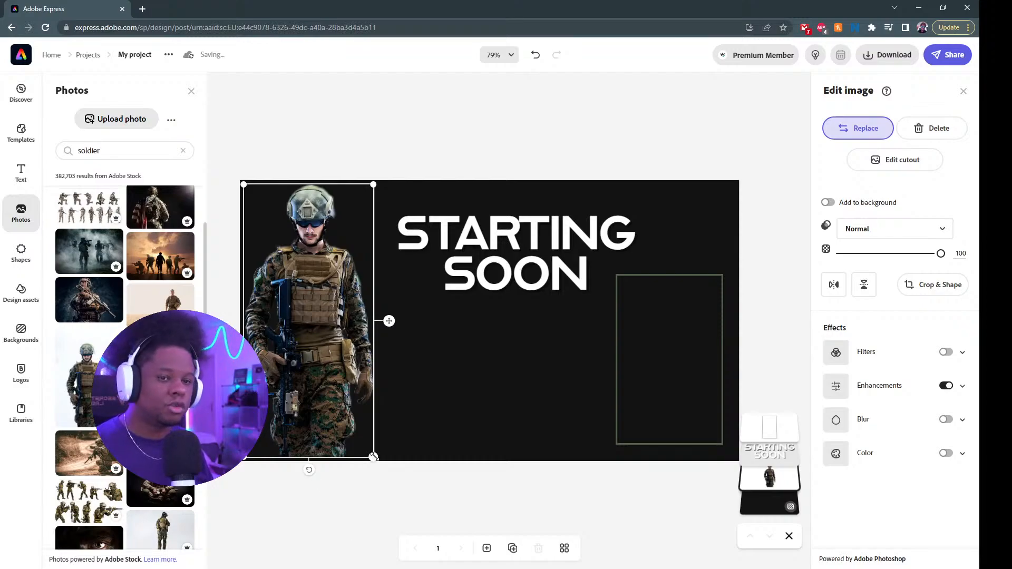
left_click_drag(373, 456, 659, 535)
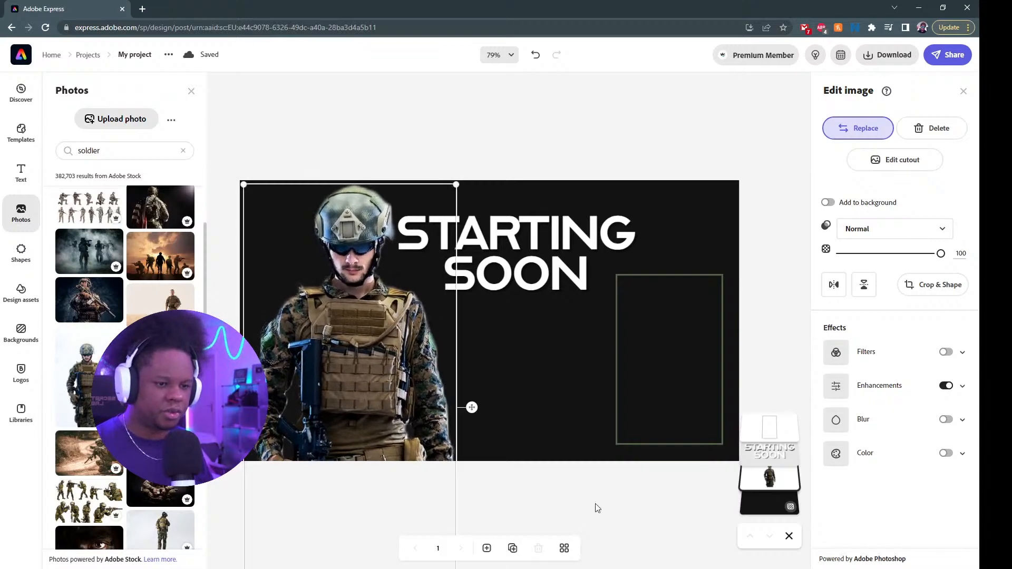
left_click_drag(357, 366, 344, 365)
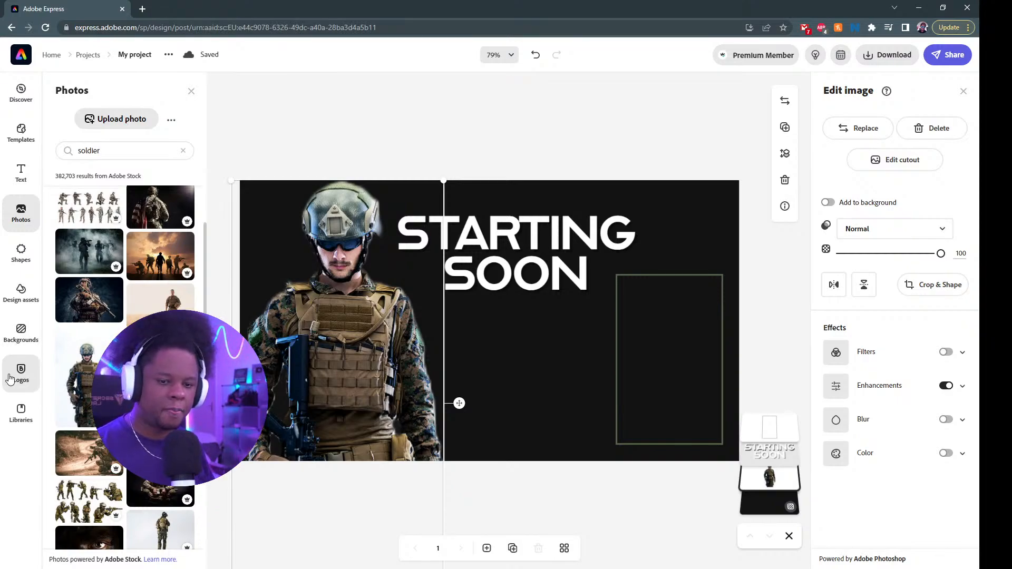
- Search the backgrounds for "grunge" and apply the dark texture with gray veins and red patches
left_click(22, 332)
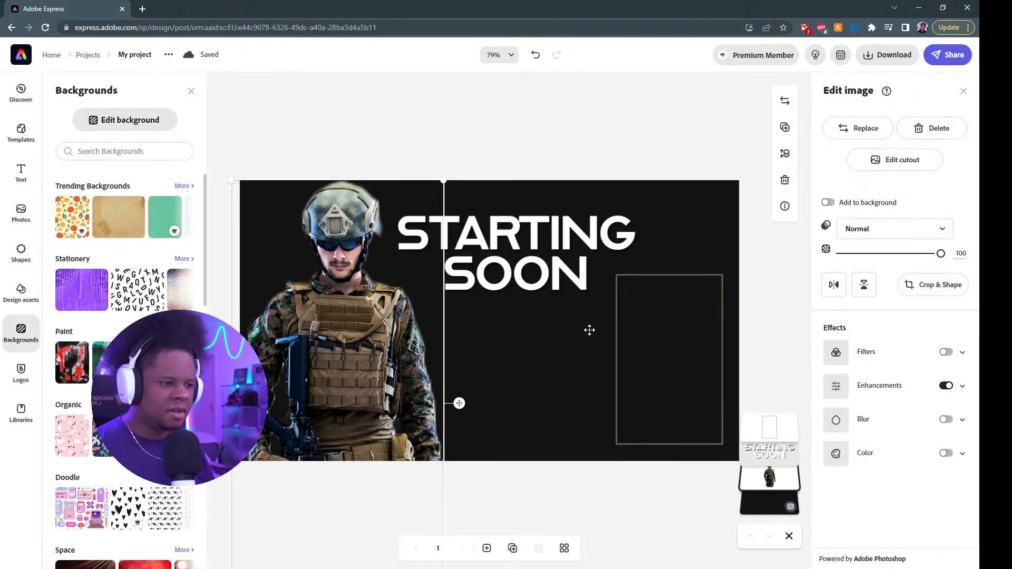
left_click(114, 151)
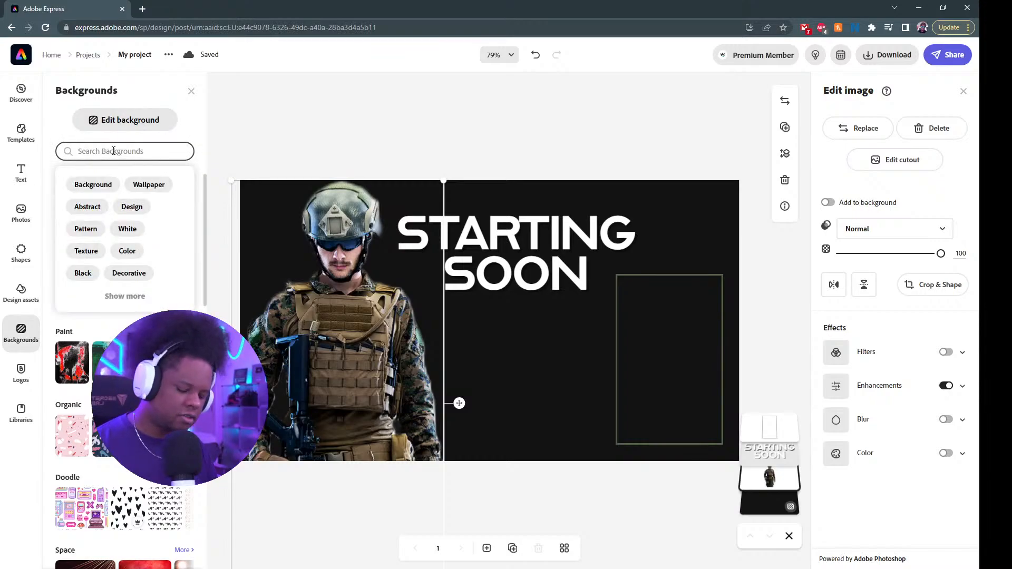
type("grunge")
key("Return")
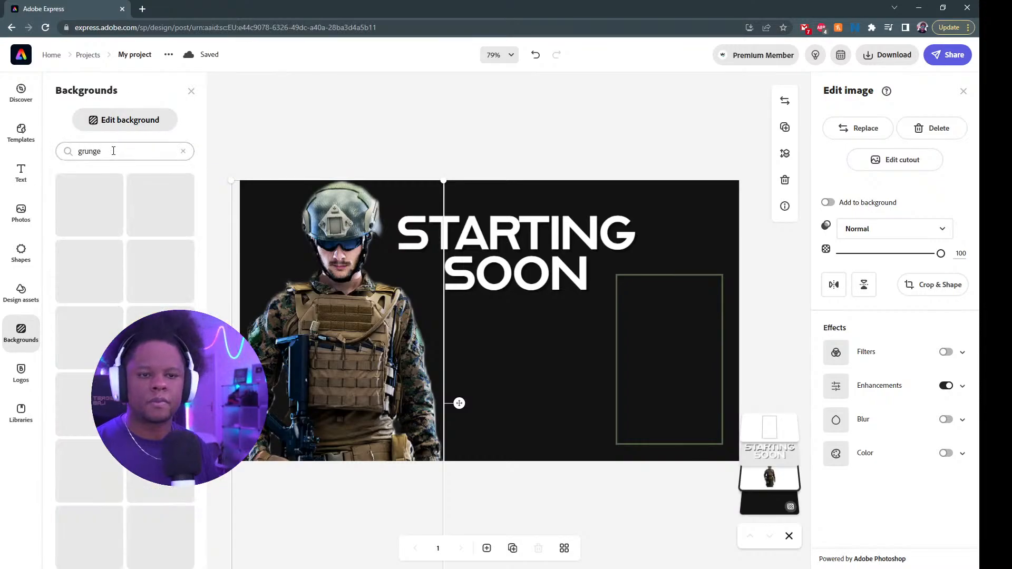
scroll(113, 218, "down", 4)
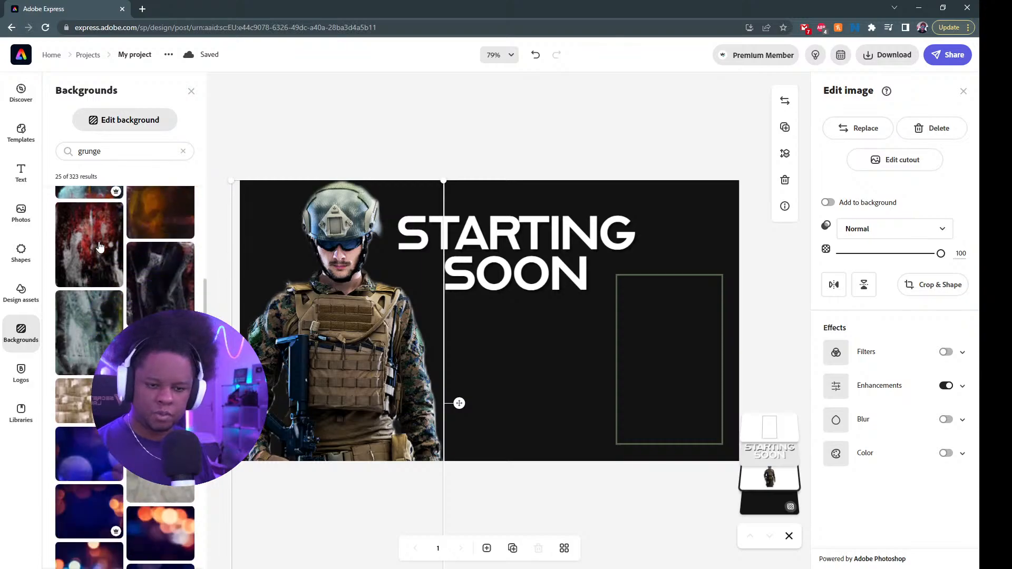
left_click(159, 293)
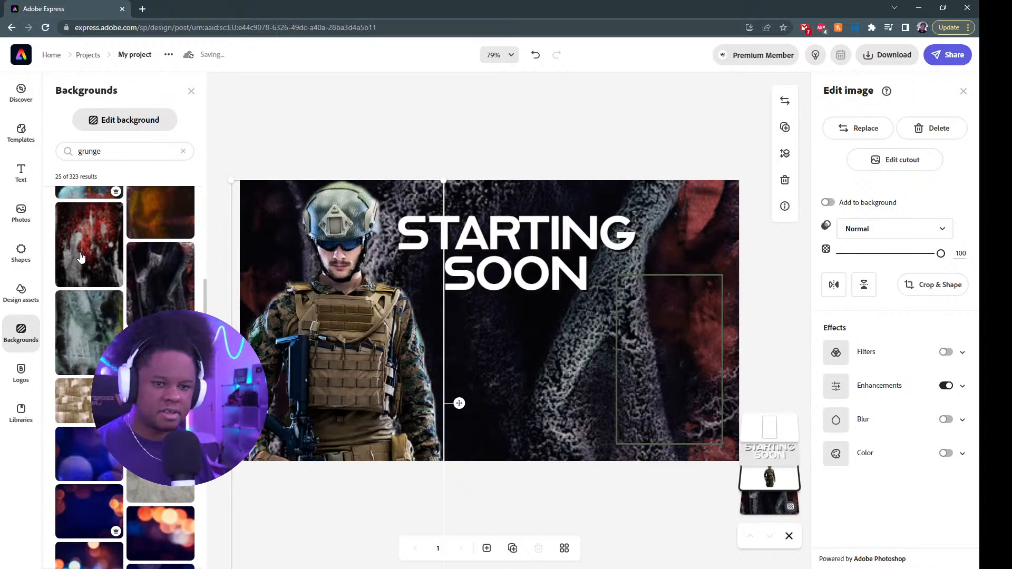
- Try the red and gray grunge texture, then undo the change to bring back the soldier cutout
left_click(82, 256)
left_click(385, 371)
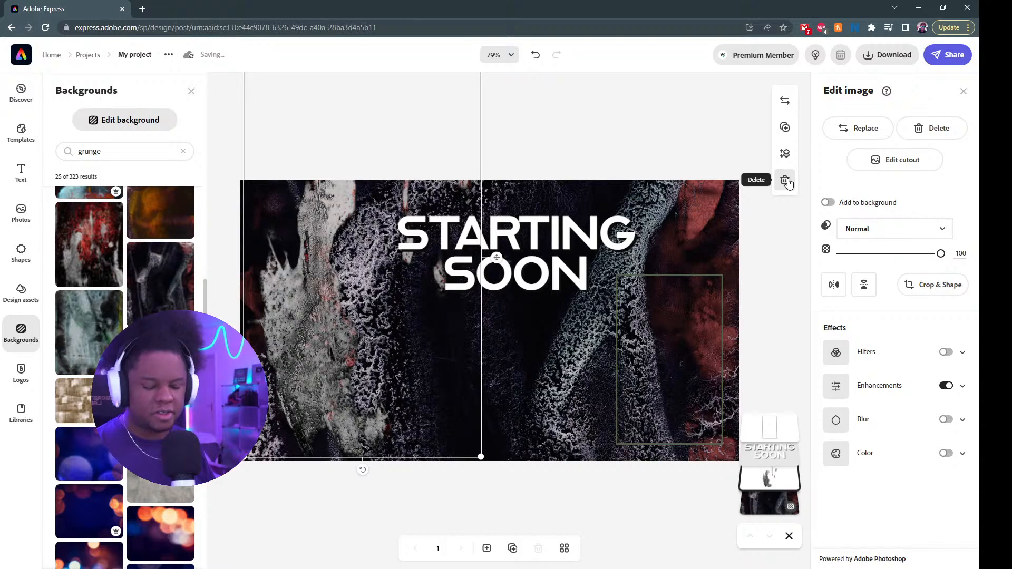
key("ctrl+z")
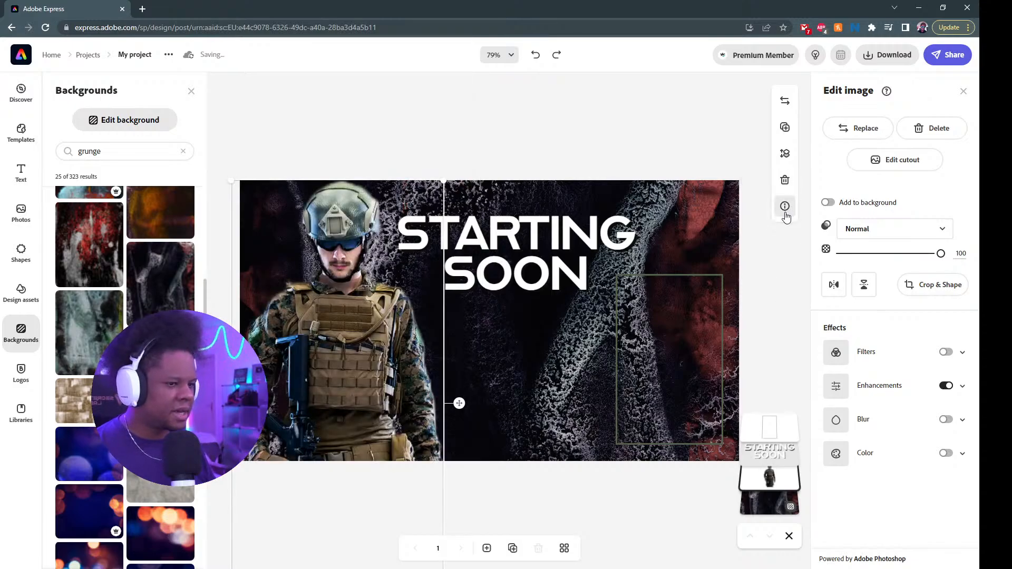
- Blur the grunge background at 5, compare the Contrast and Matte filters on it, and apply the Grayscale filter
left_click(754, 507)
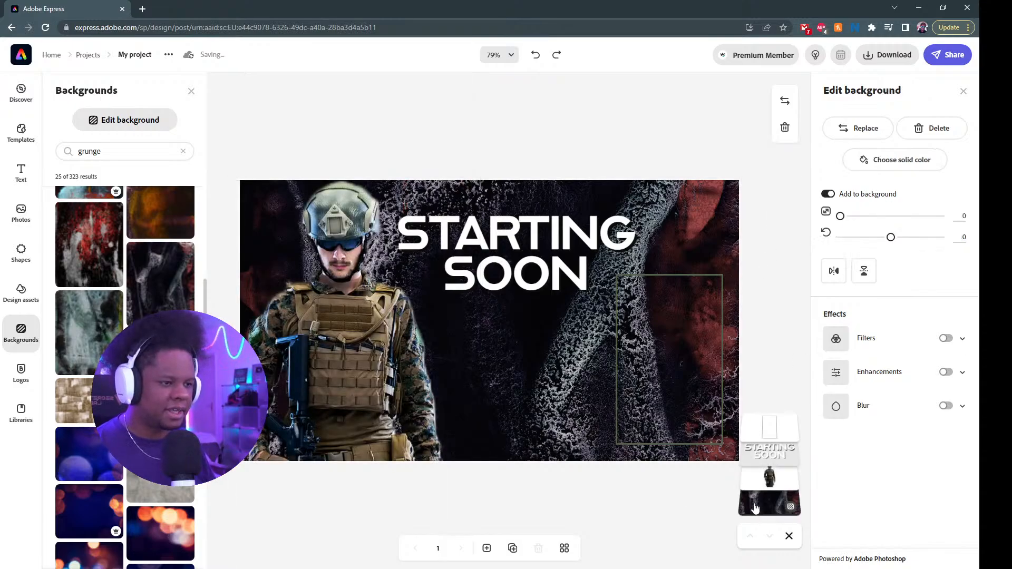
left_click(946, 406)
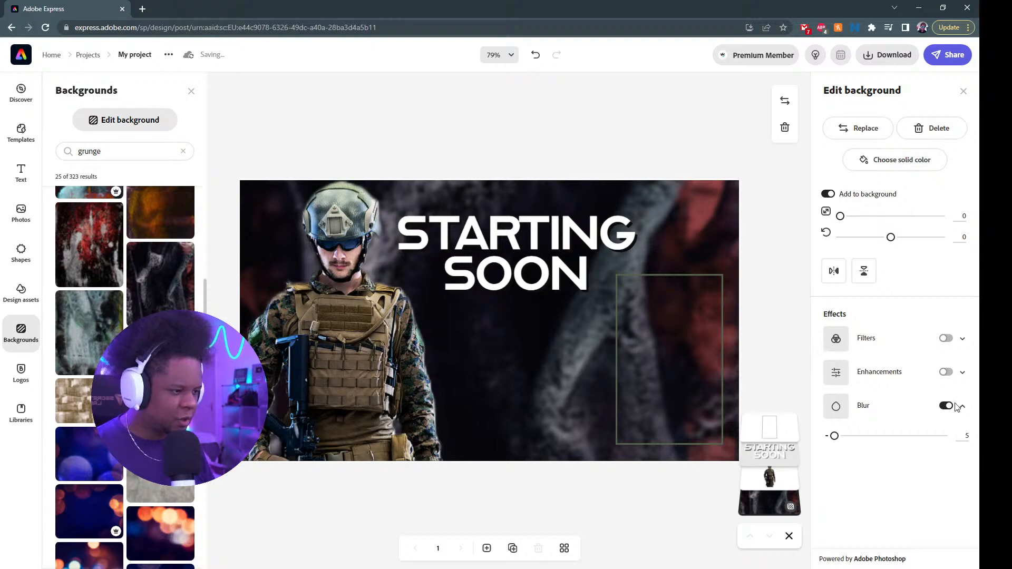
left_click(946, 339)
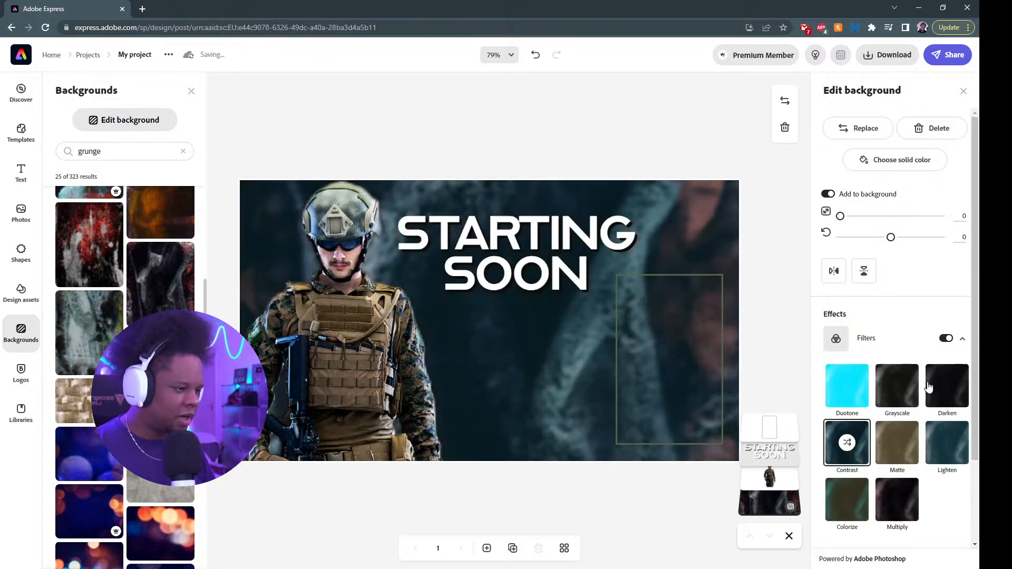
left_click(896, 442)
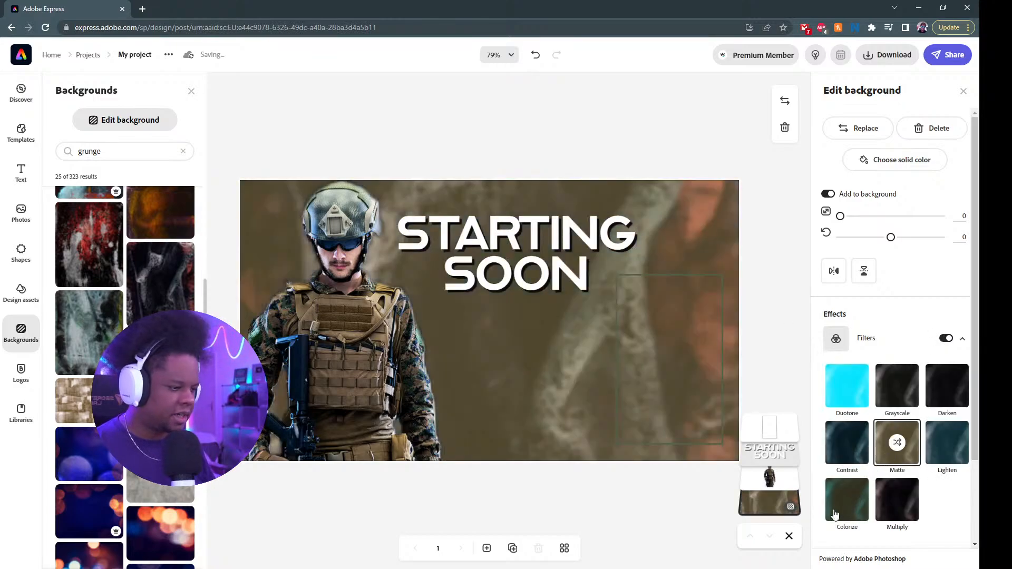
left_click(894, 386)
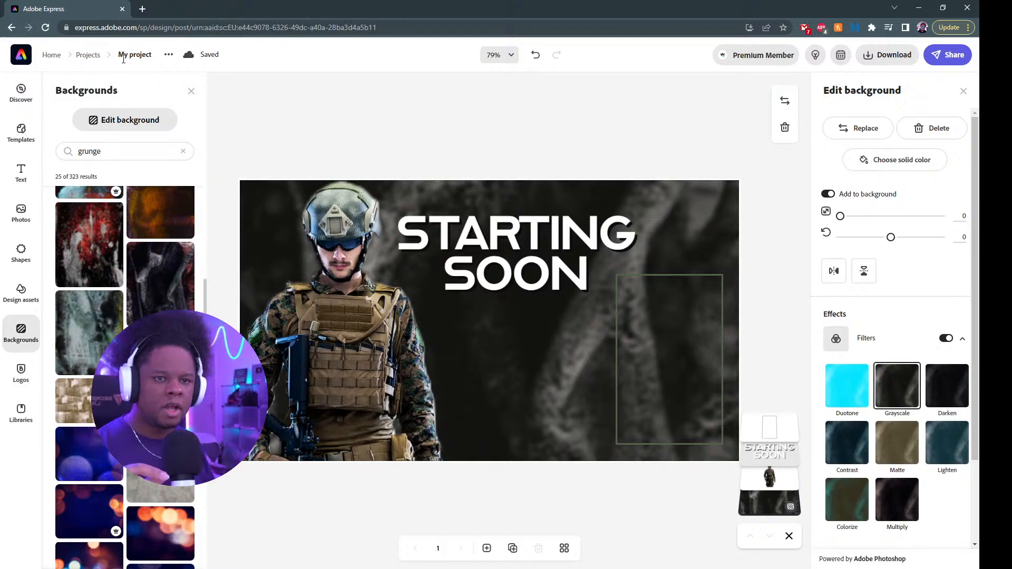
- Return to the projects list and permanently delete the "My project" design with the soldier and the Starting Soon title
left_click(87, 56)
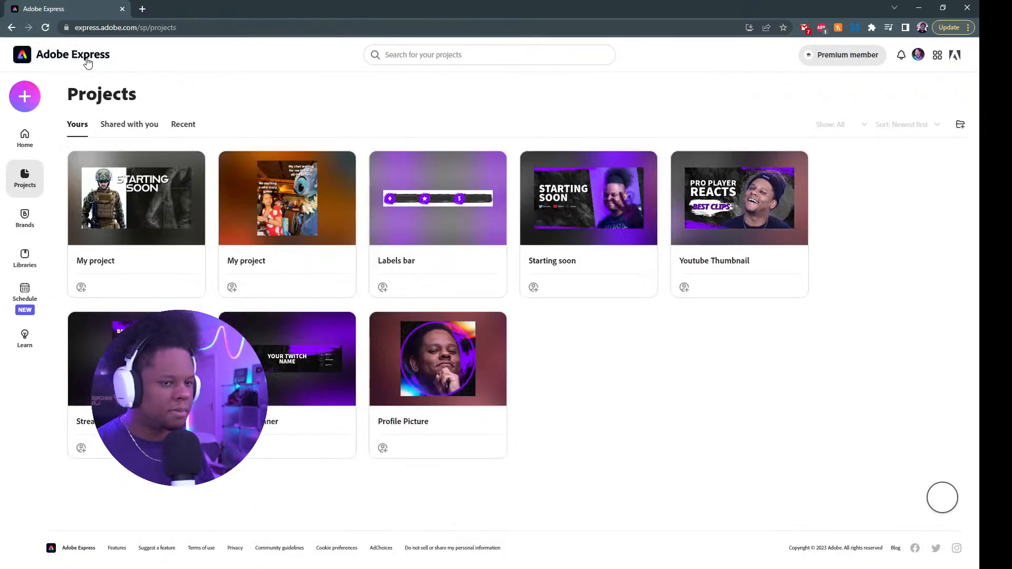
mouse_move(148, 187)
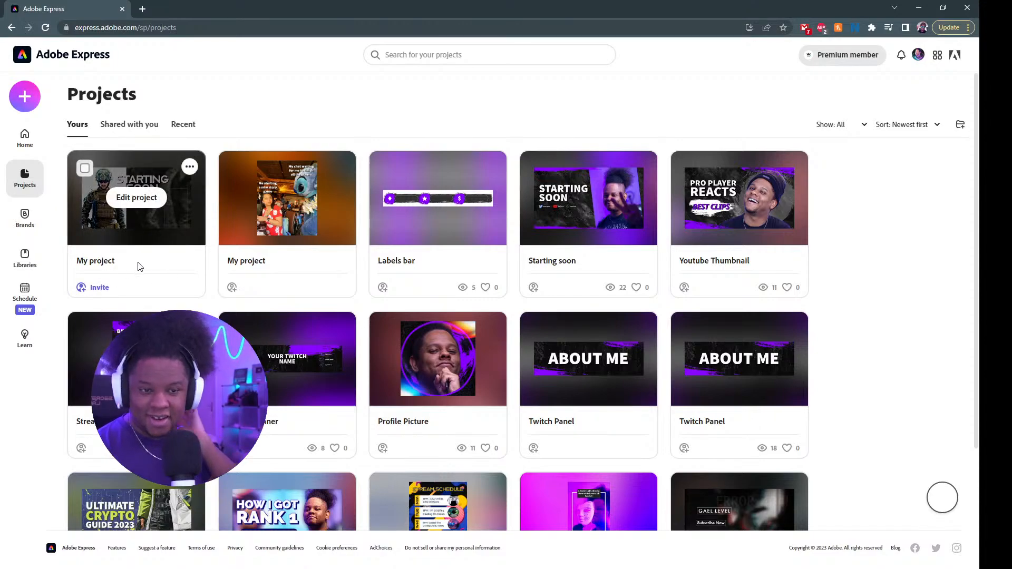
left_click(189, 167)
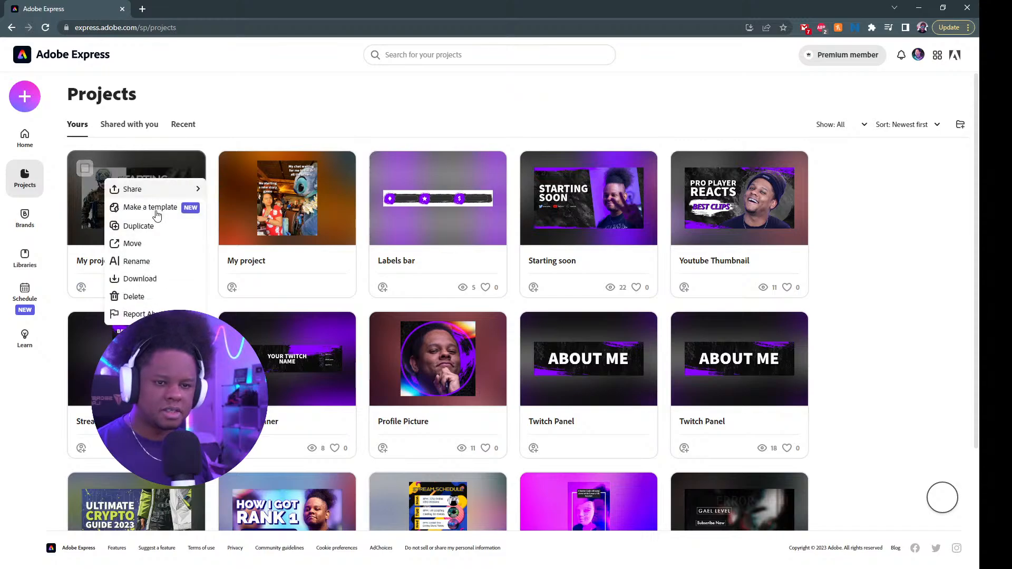
left_click(140, 297)
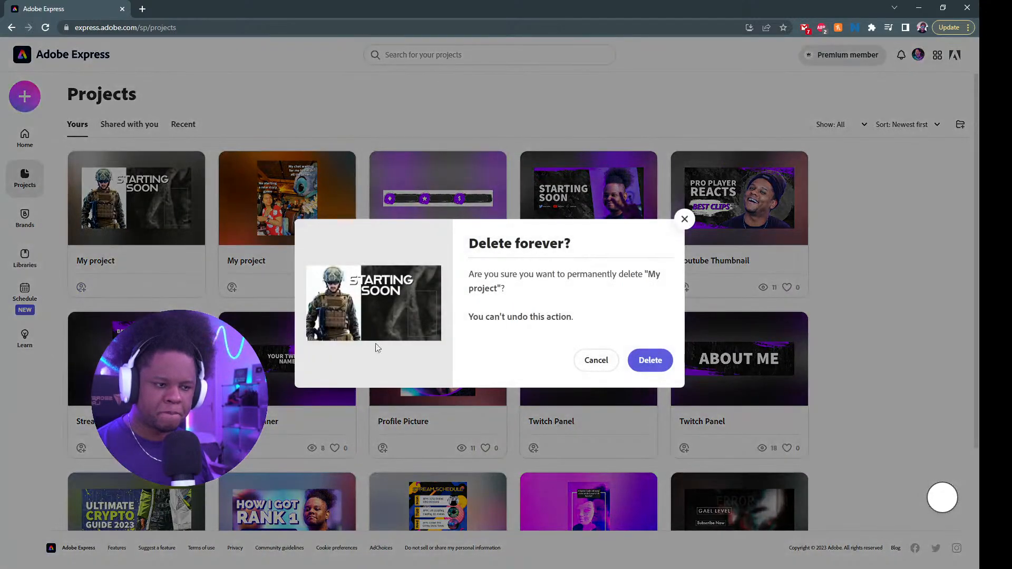
left_click(652, 362)
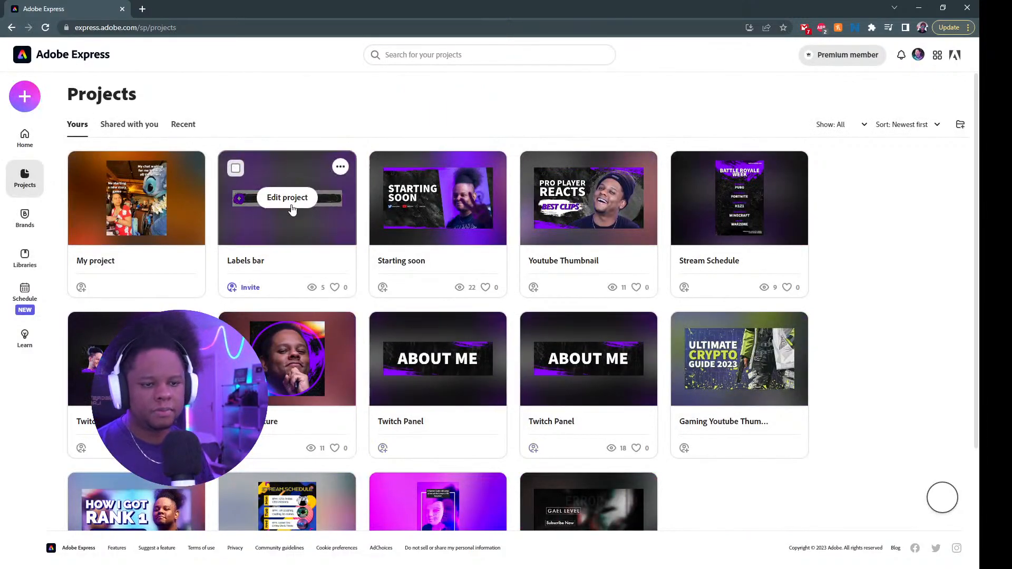
- Open the "Labels bar" project, check the file types offered for download and dismiss them
left_click(287, 198)
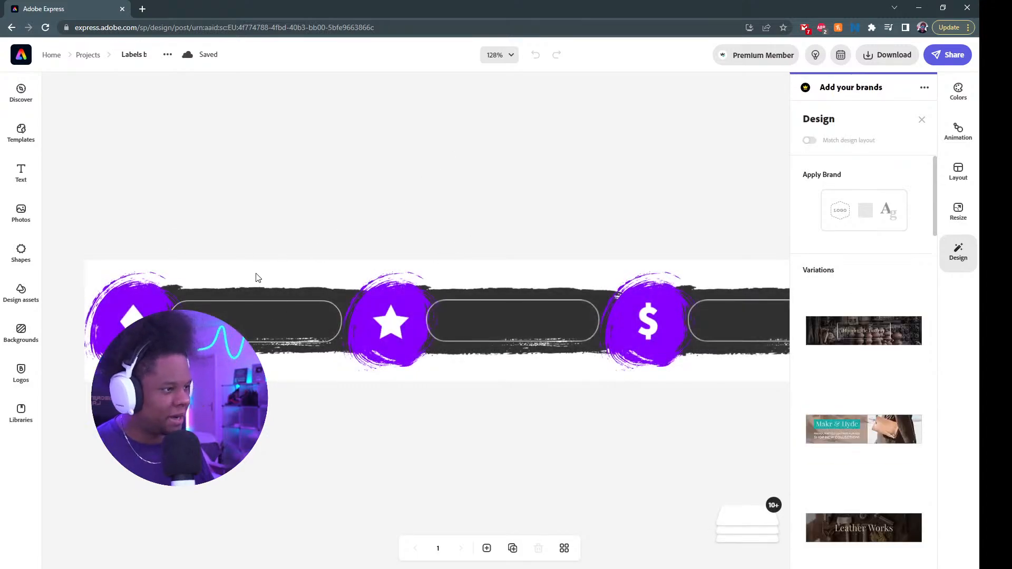
left_click(884, 56)
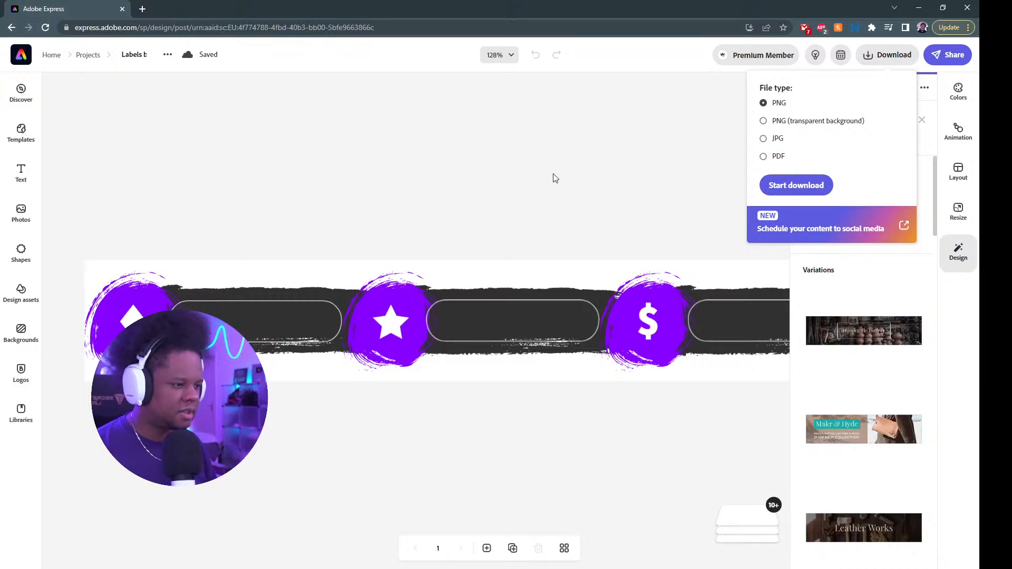
left_click(552, 177)
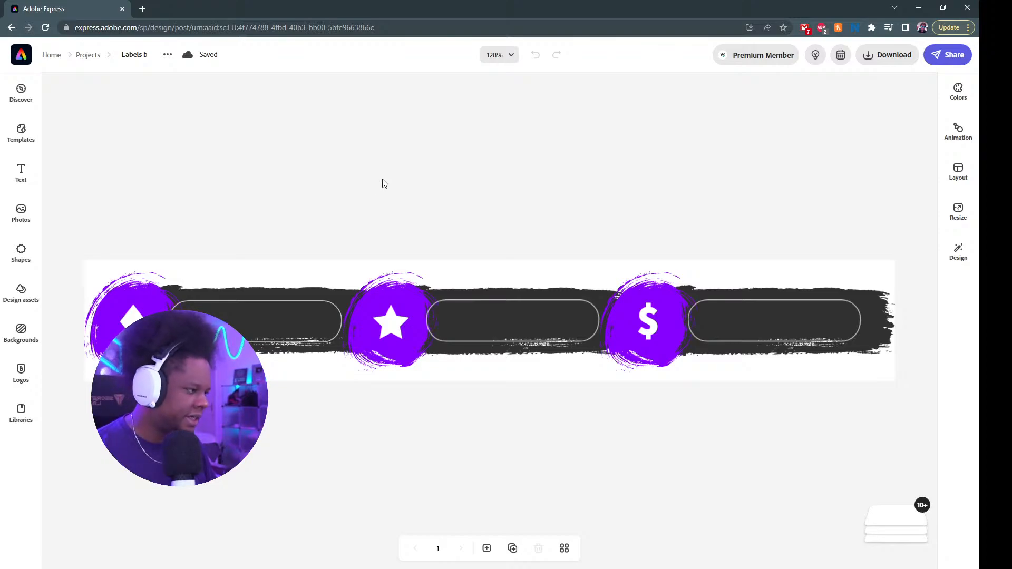
- Replace the white diamond icon in the first purple circle with a solid heart found by searching basic shapes for "heart"
left_click(130, 317)
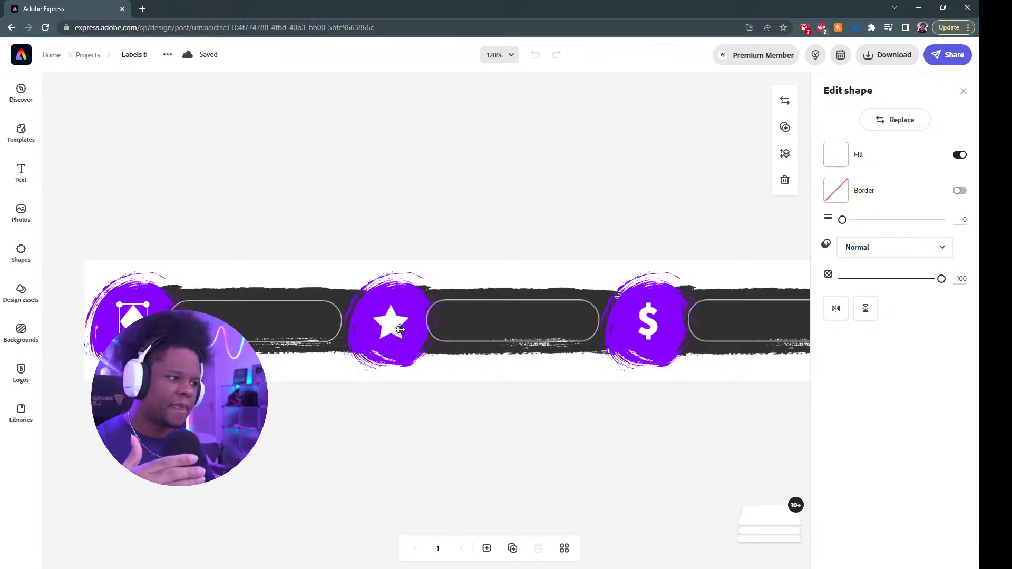
left_click(883, 128)
left_click(115, 134)
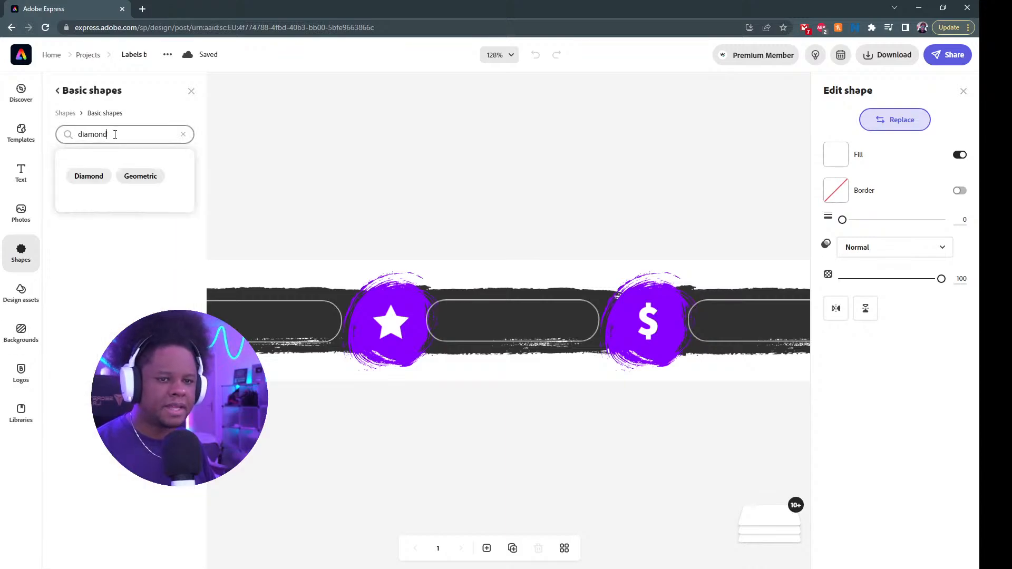
left_click_drag(115, 134, 58, 149)
type("hear")
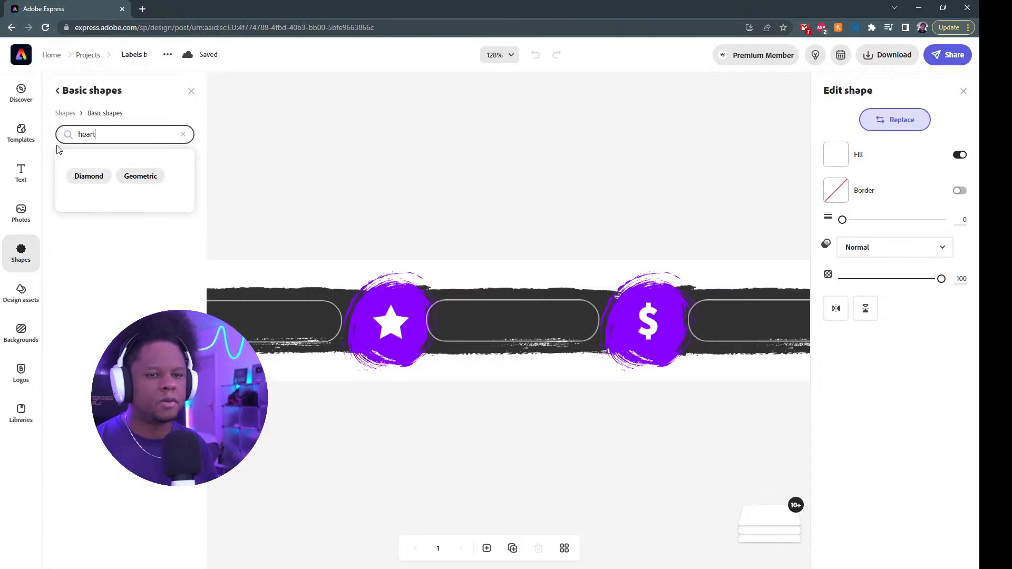
type("t")
key("Return")
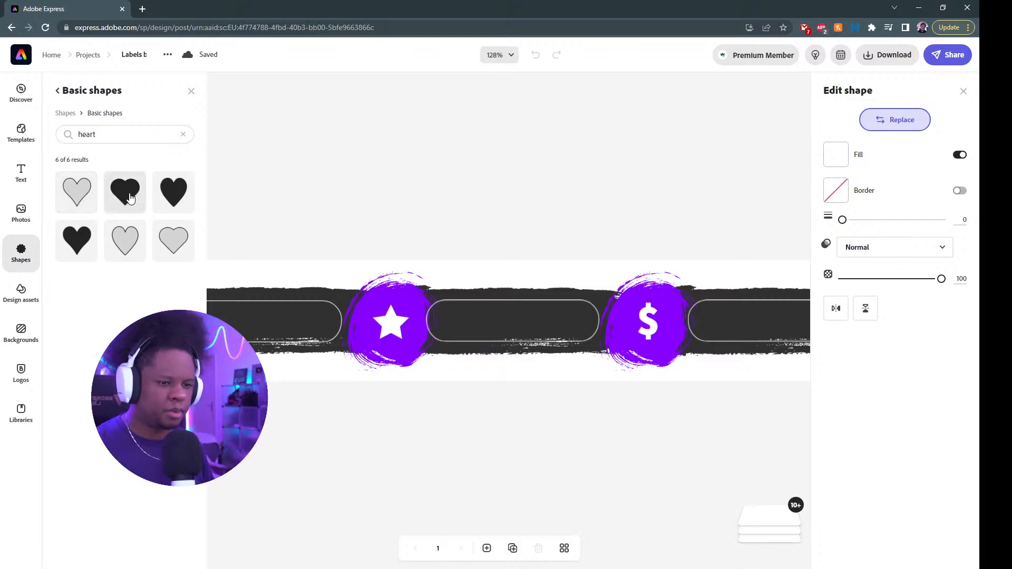
left_click(130, 198)
left_click(191, 92)
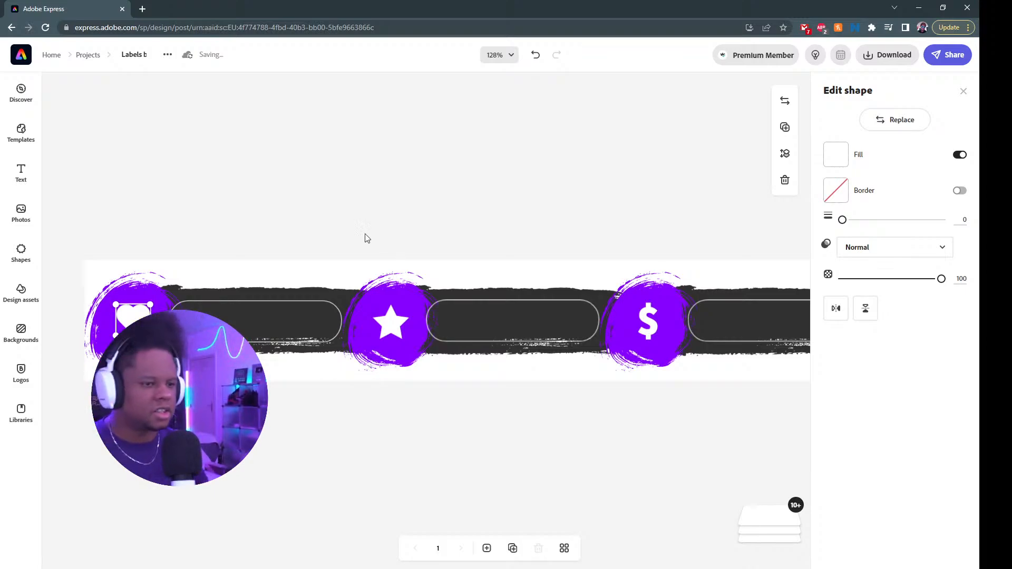
- Replace the star icon in the middle circle with a solid crown, searching "crown" in basic shapes and in the full shapes library
left_click(390, 323)
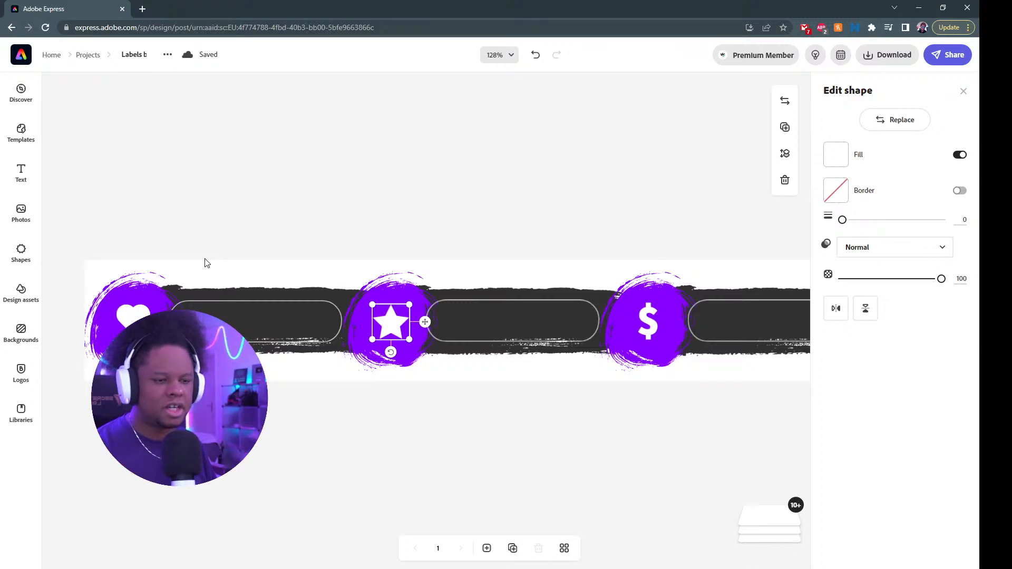
left_click(892, 131)
left_click(70, 138)
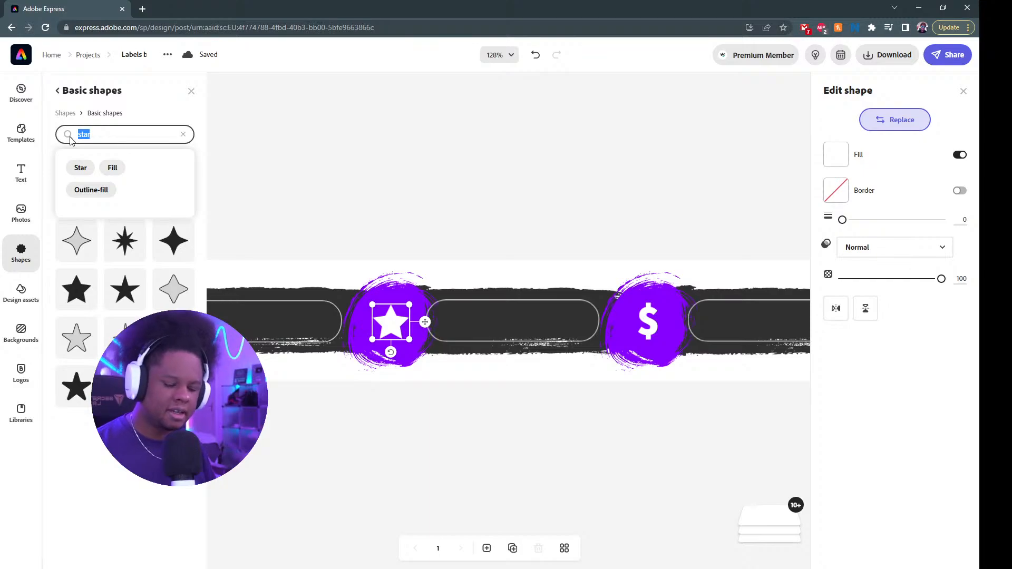
type("crown")
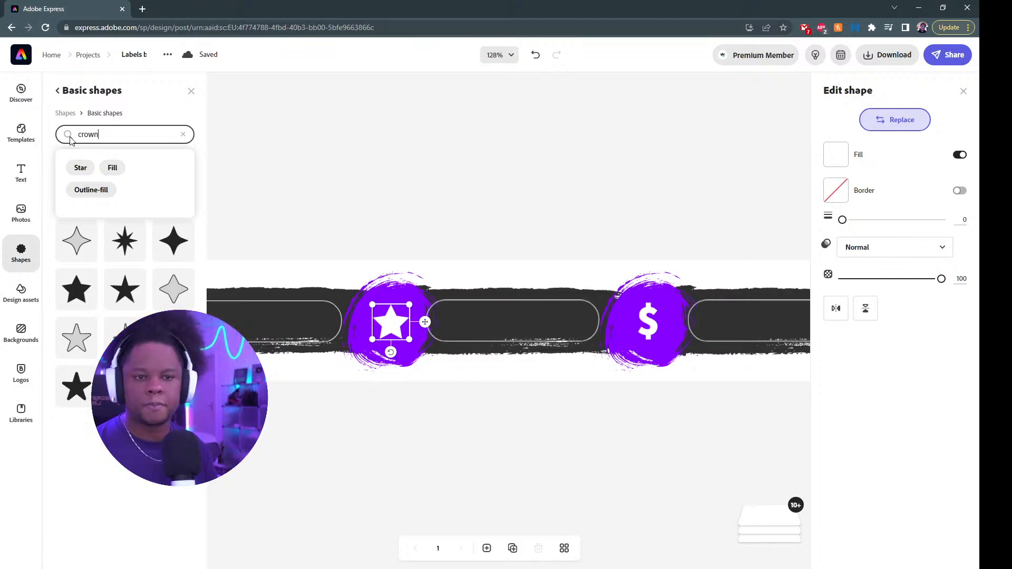
key("Return")
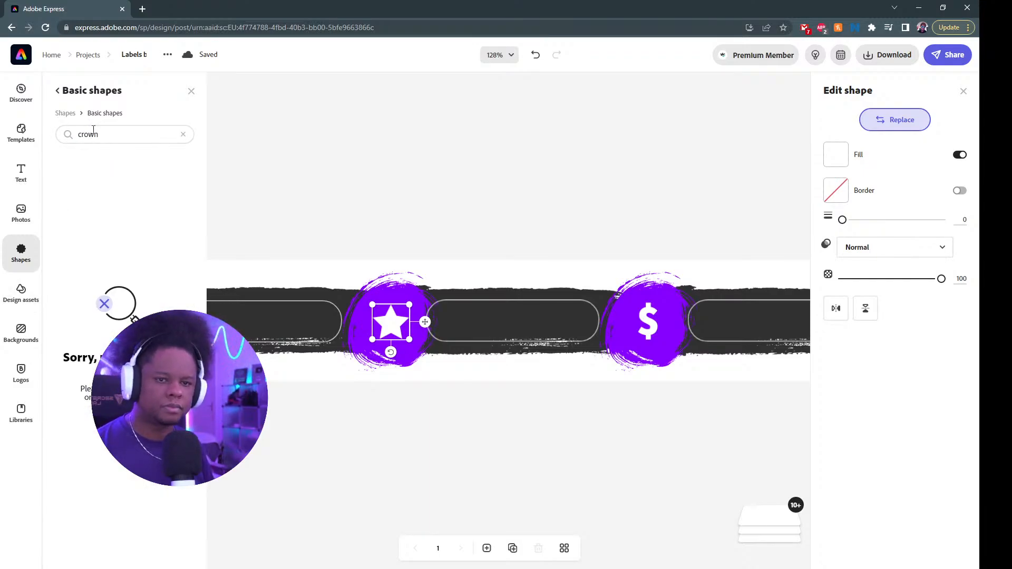
left_click(122, 134)
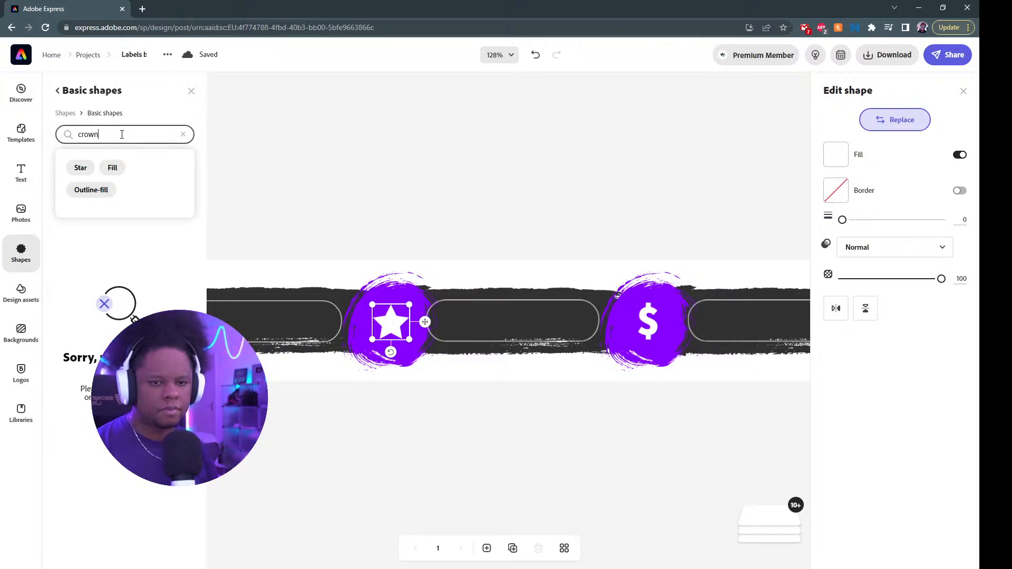
key("Escape")
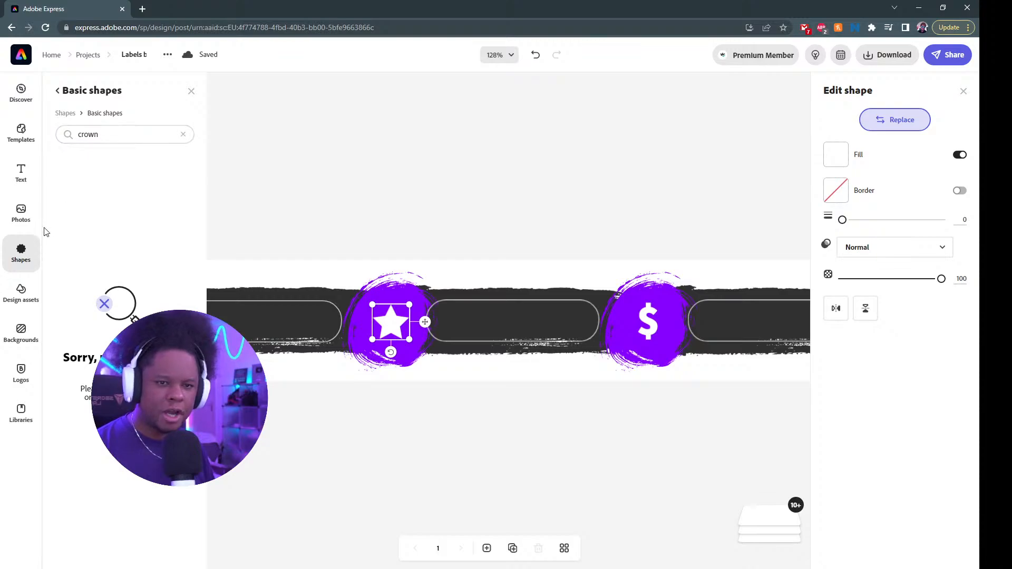
left_click(67, 113)
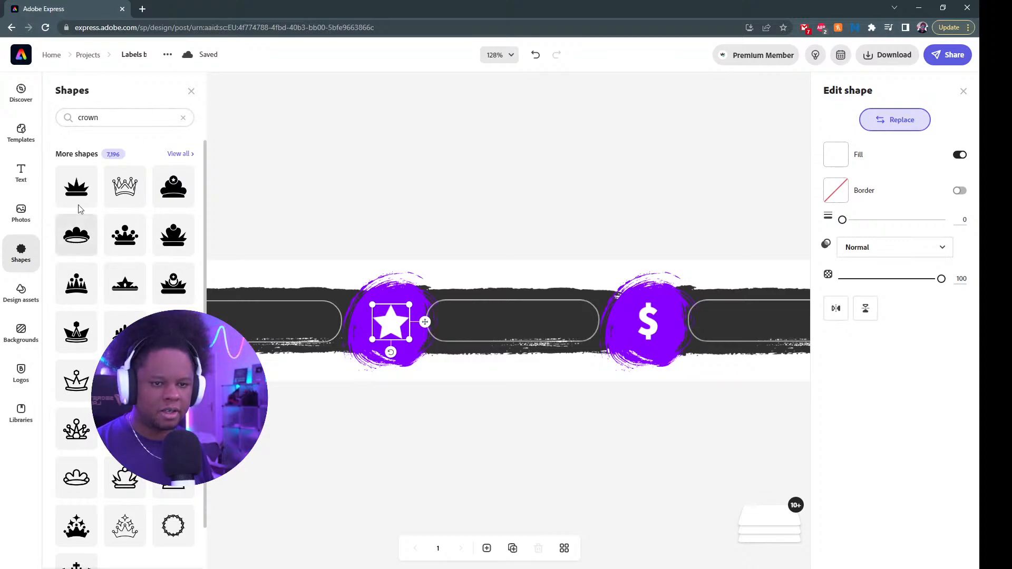
scroll(111, 297, "down", 5)
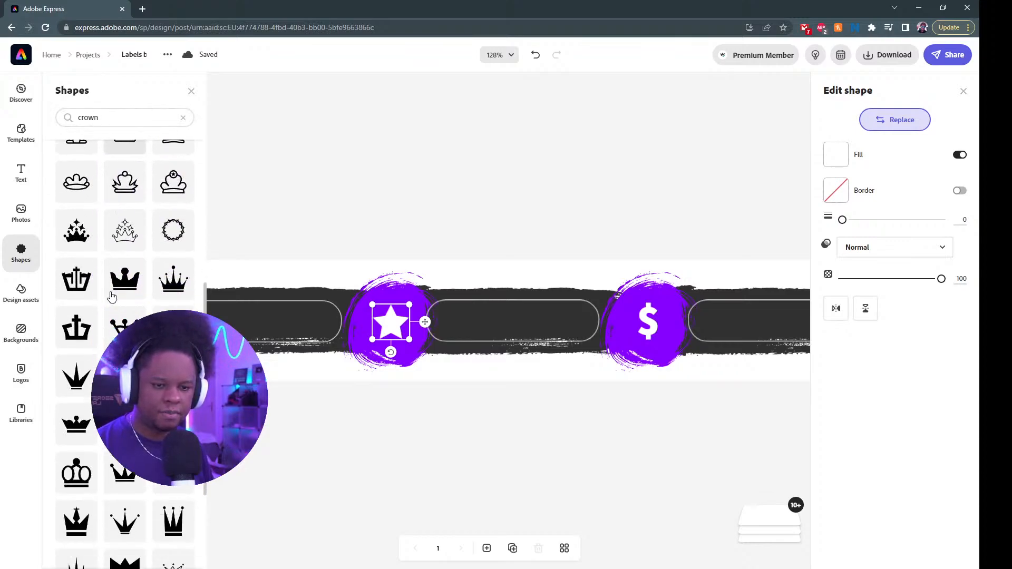
scroll(112, 297, "down", 3)
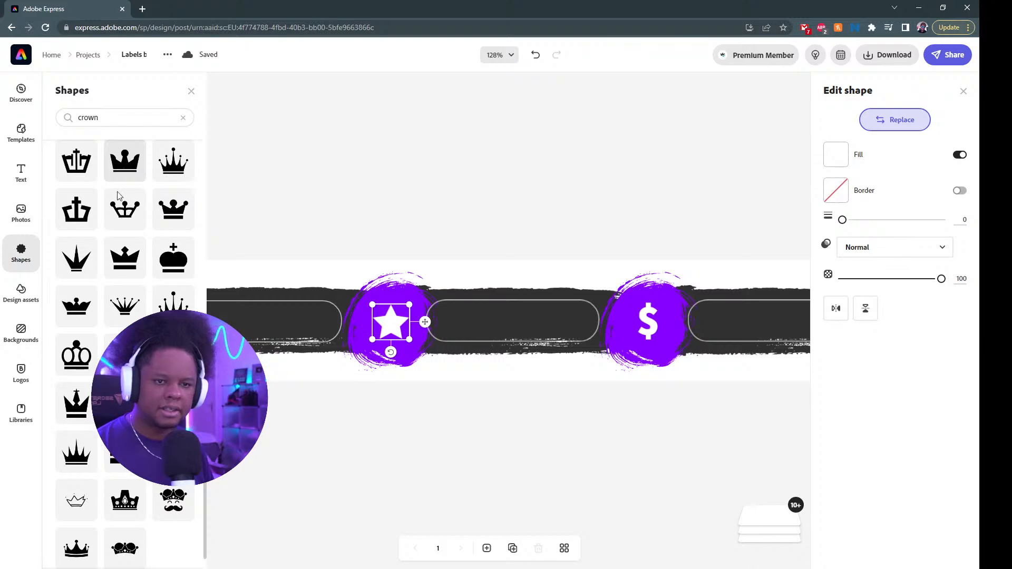
left_click(123, 164)
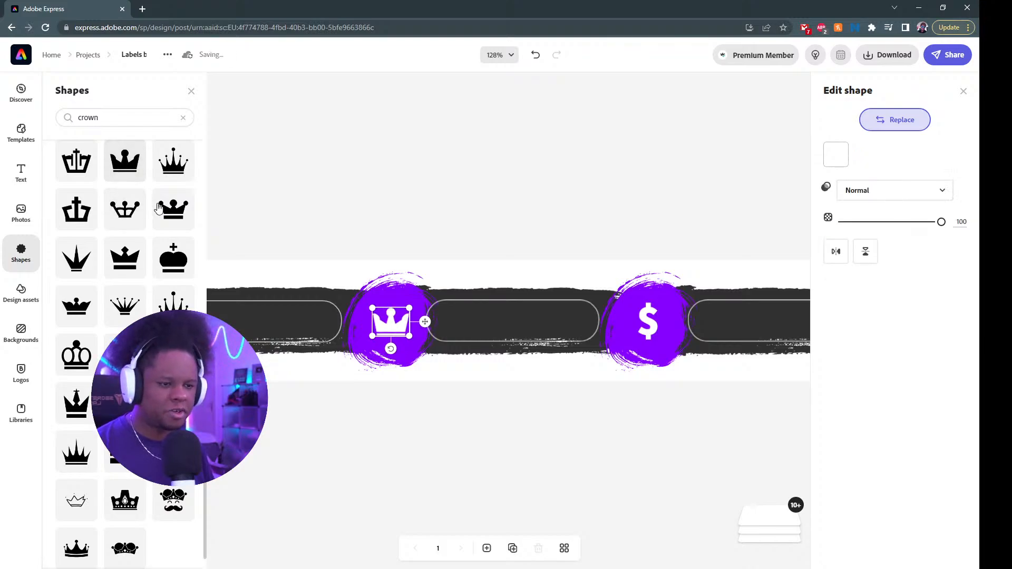
left_click(372, 200)
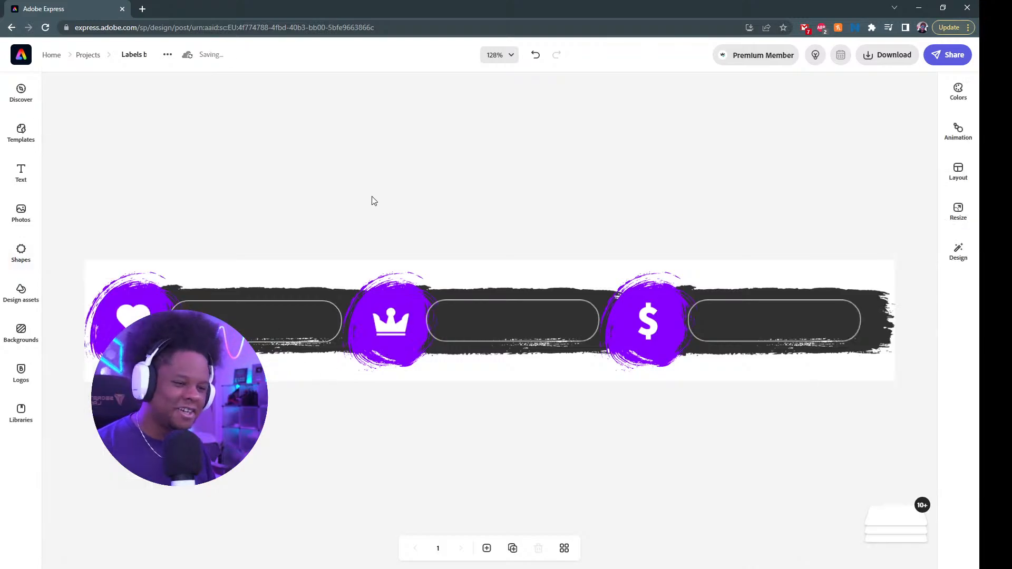
- Download the labels bar as a PNG with transparent background and dismiss the suggestions for what to create next
left_click(894, 57)
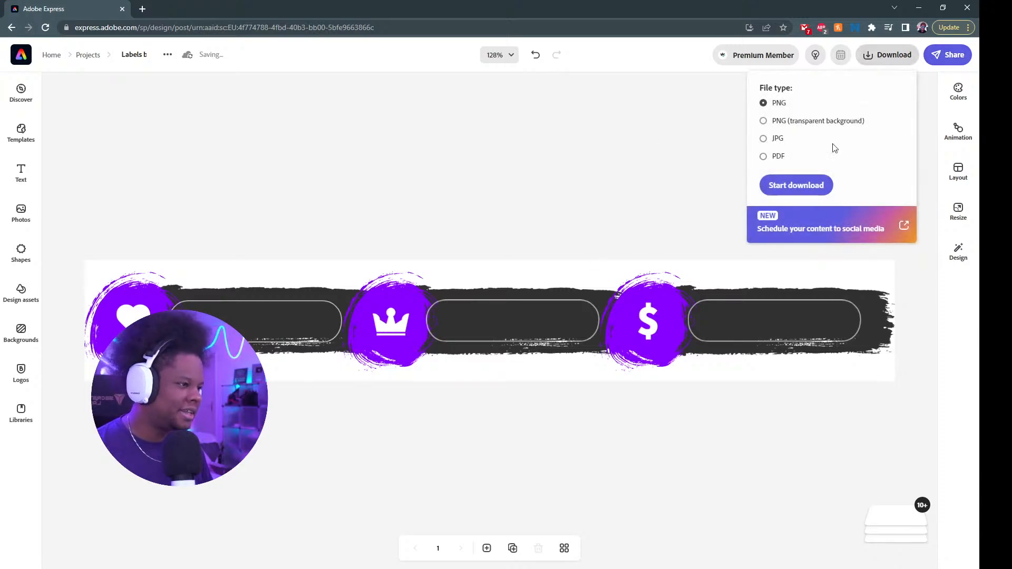
left_click(793, 120)
left_click(793, 185)
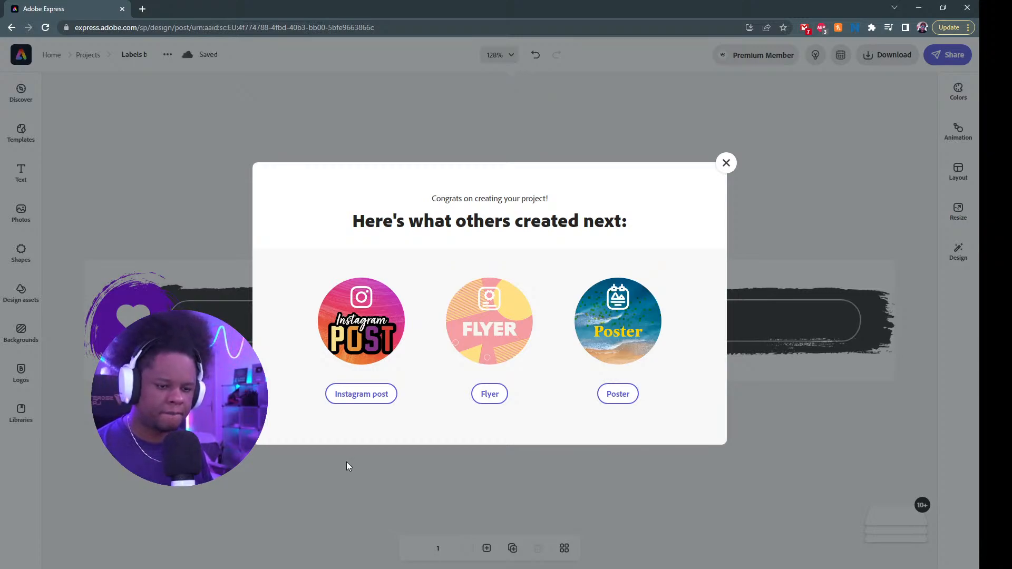
left_click(24, 553)
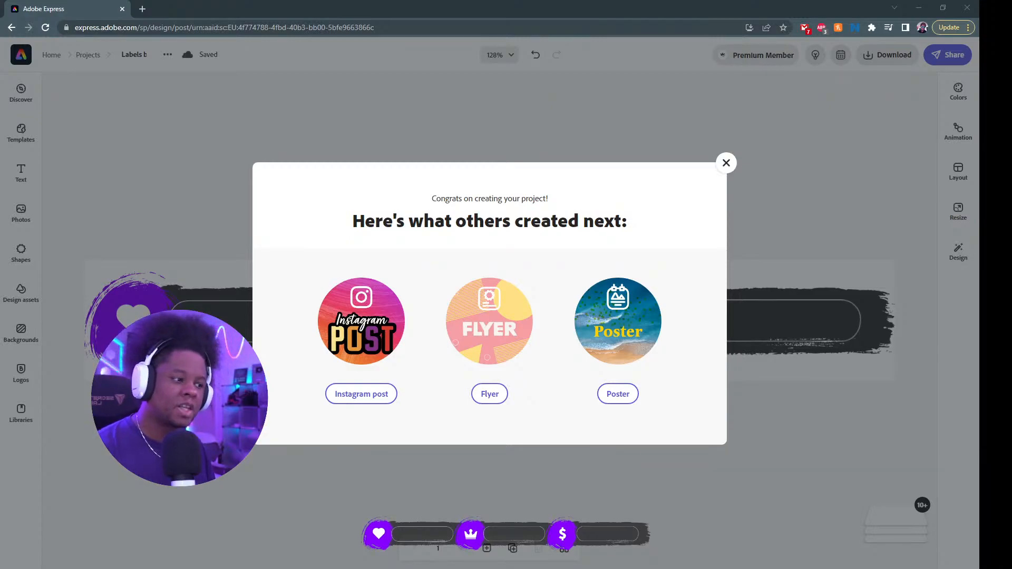
left_click(725, 163)
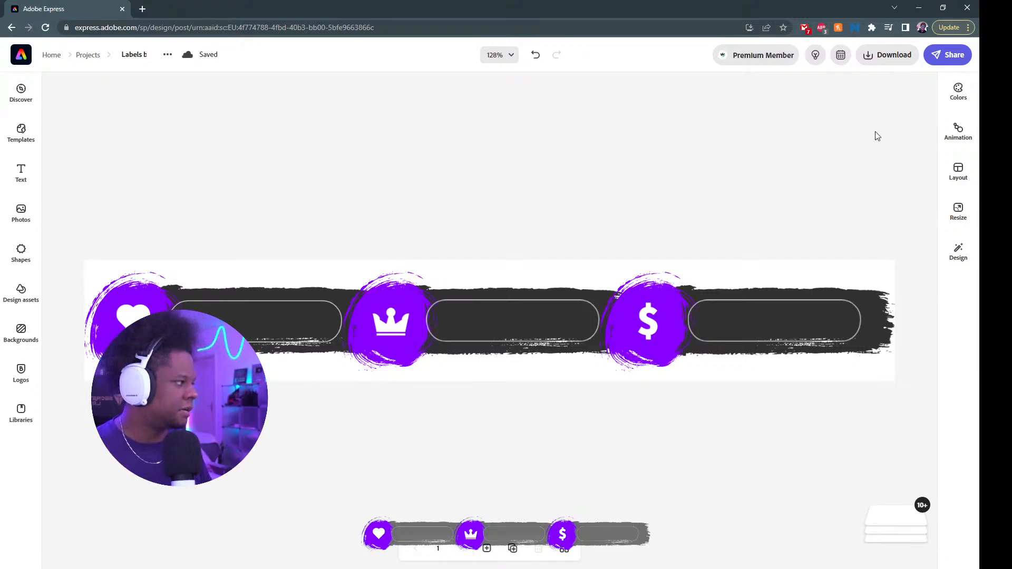
- Shuffle the design's current colors repeatedly to try different combinations on the background, icons and label boxes
left_click(954, 94)
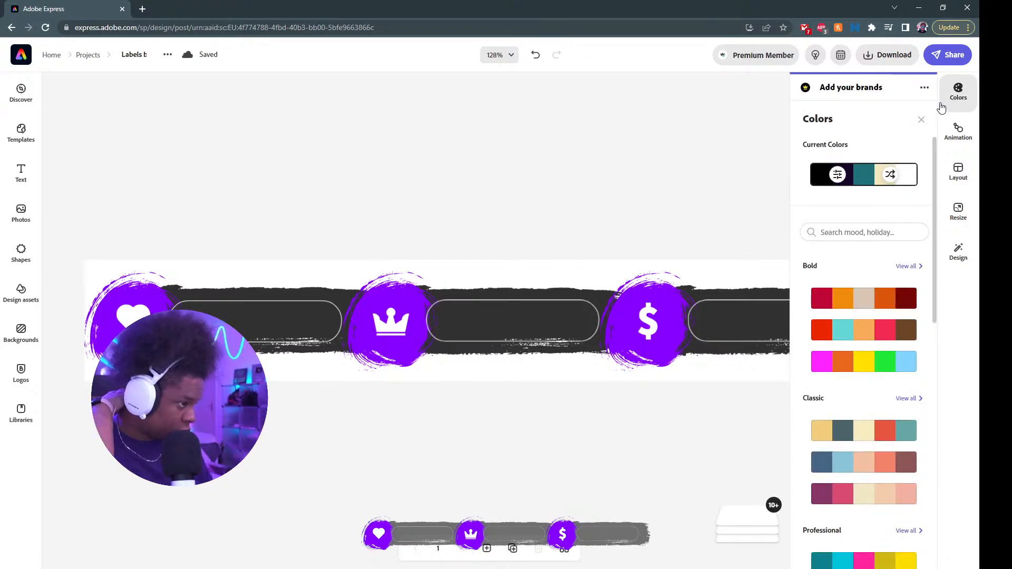
left_click(890, 176)
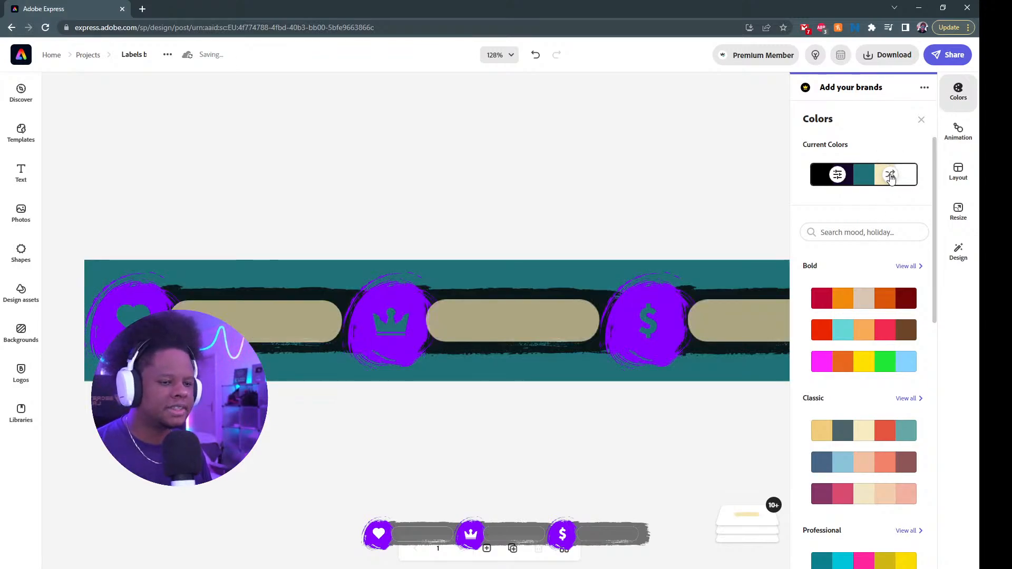
left_click(890, 177)
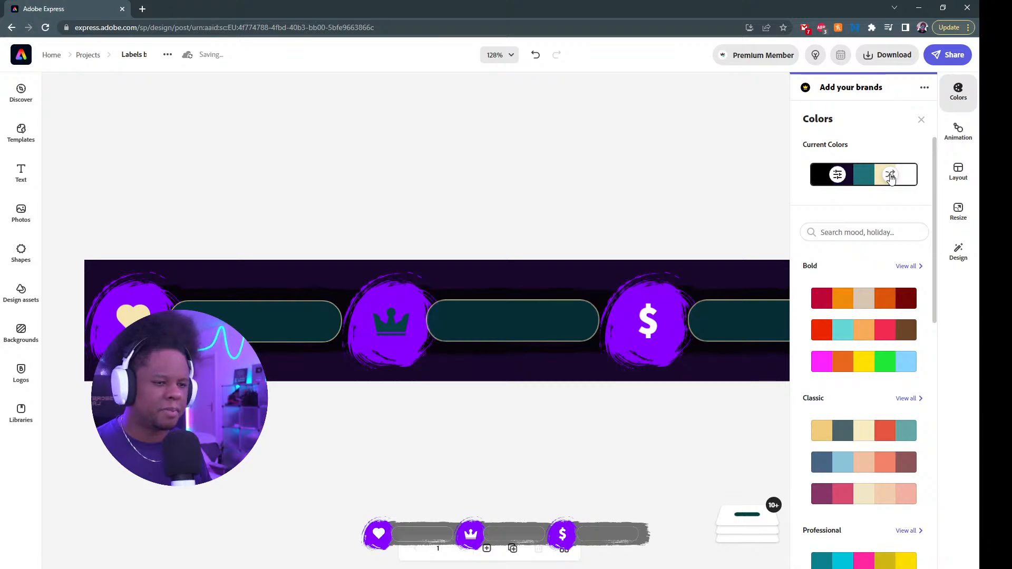
left_click(890, 177)
left_click(890, 177)
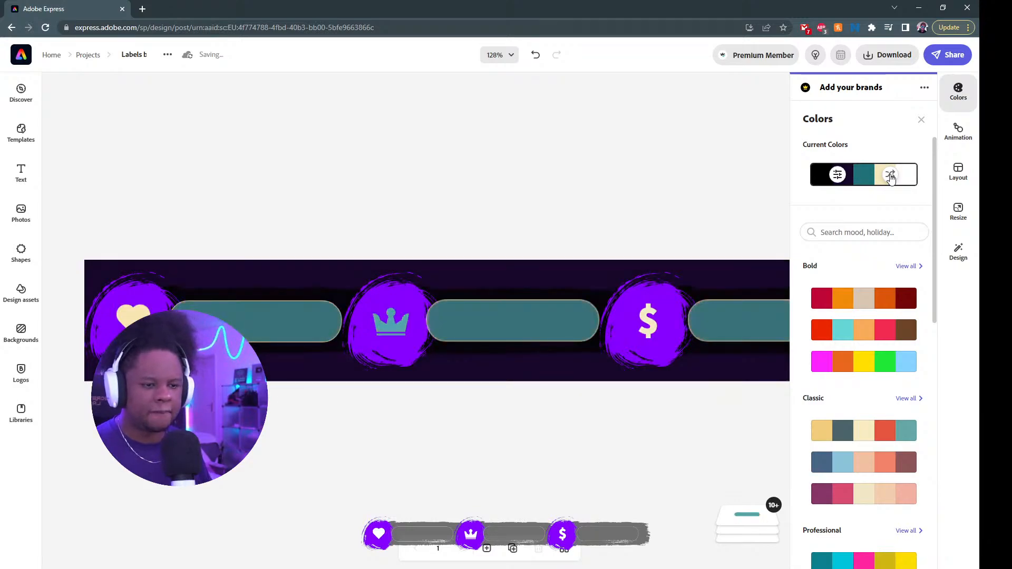
left_click(890, 177)
left_click(890, 177)
left_click(890, 177)
left_click(890, 177)
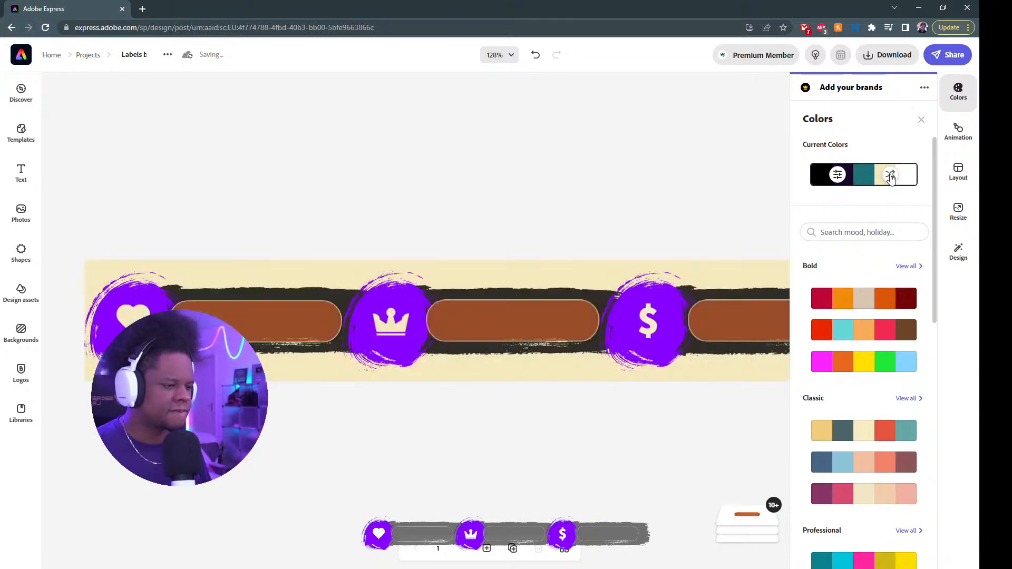
left_click(890, 177)
left_click(890, 177)
left_click(890, 178)
left_click(890, 177)
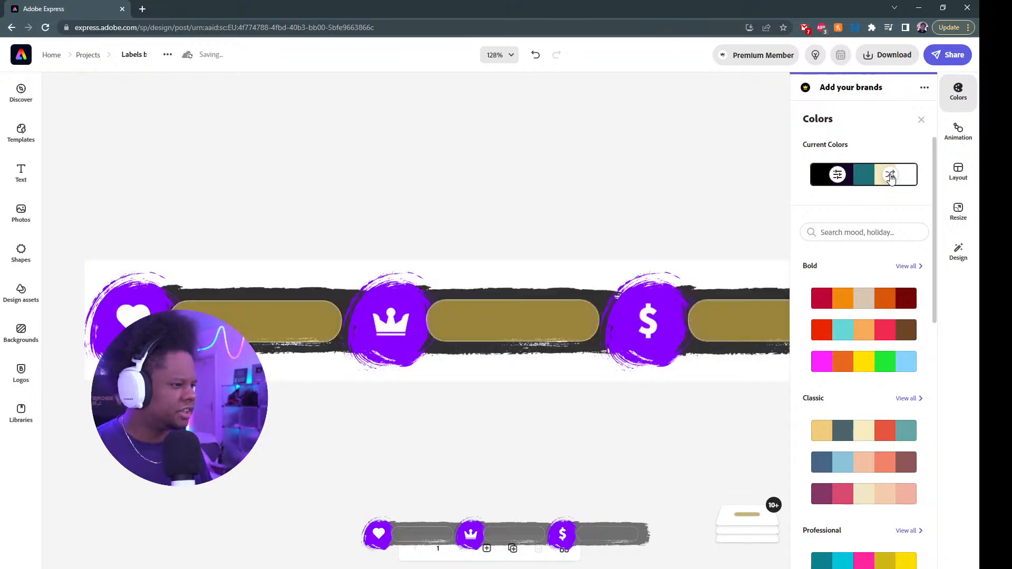
left_click(890, 177)
left_click(890, 177)
- Look into the custom color editor, close it, and shuffle the colors until the background is white and the label boxes light gray
left_click(836, 175)
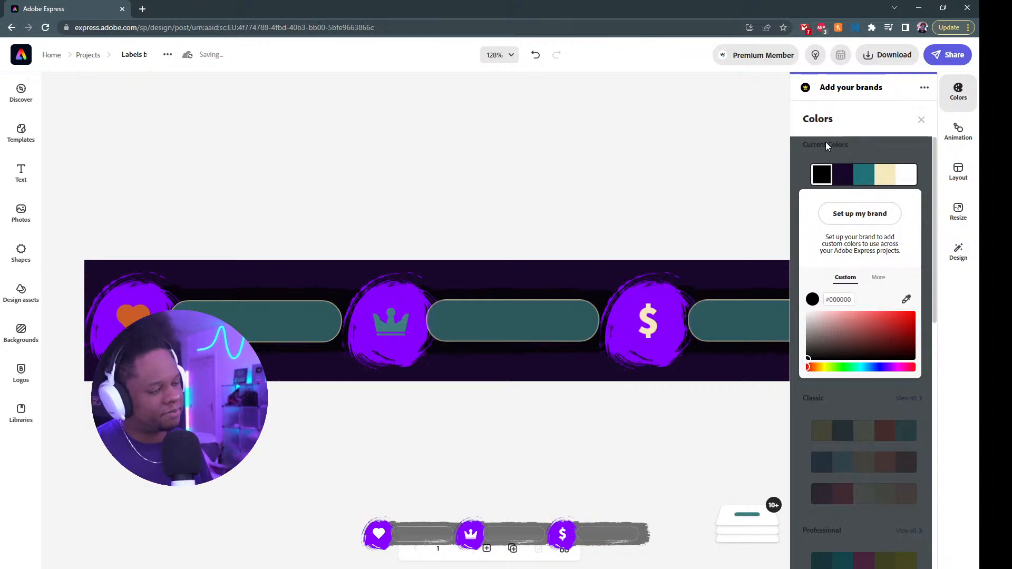
left_click(866, 127)
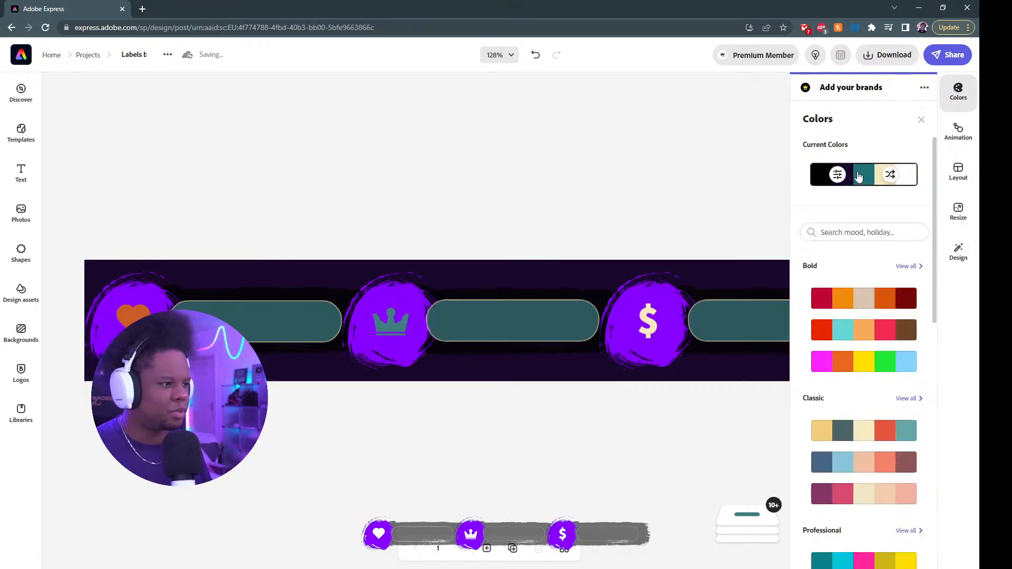
left_click(890, 177)
left_click(890, 177)
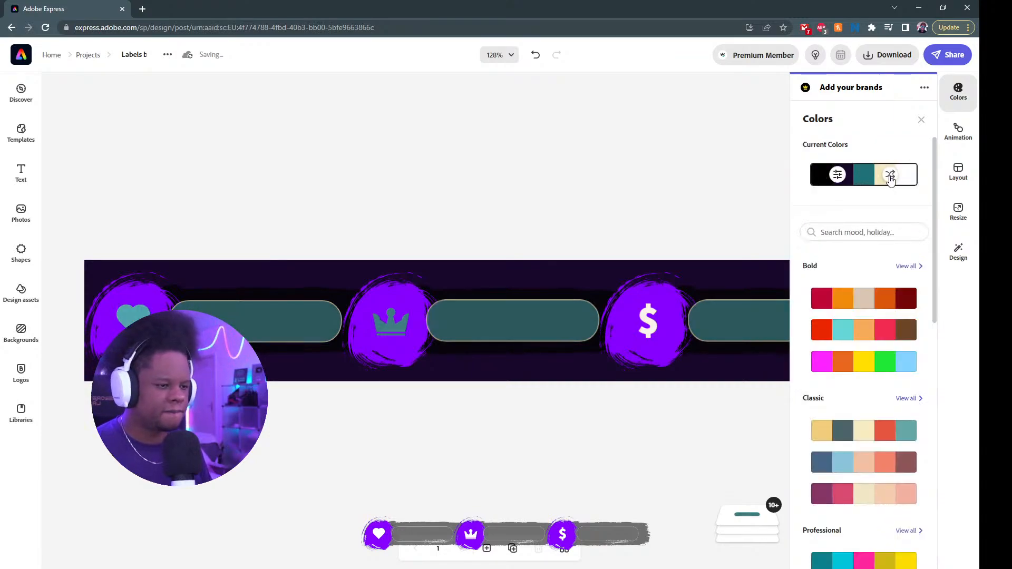
left_click(890, 177)
left_click(890, 177)
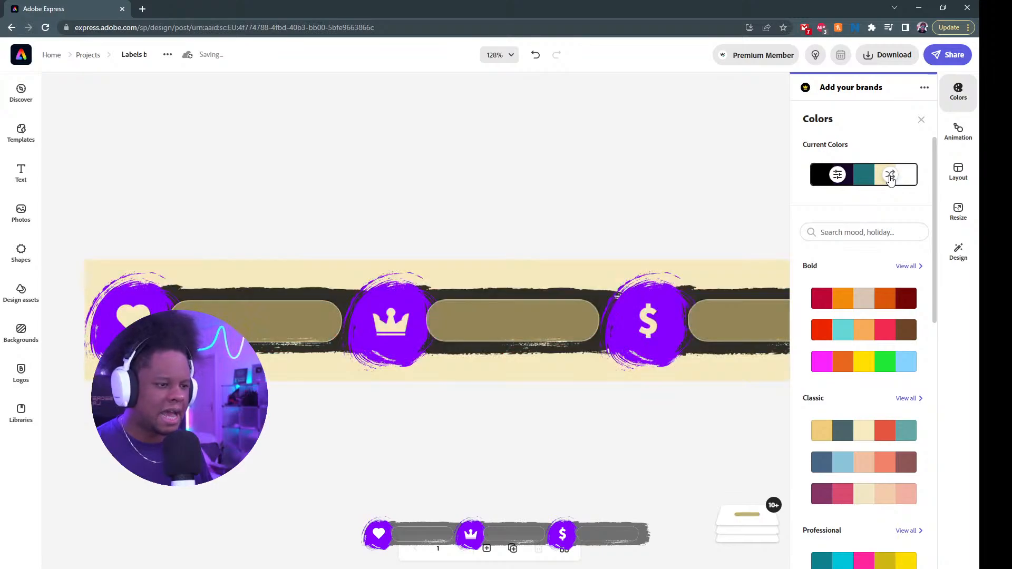
left_click(890, 177)
left_click(890, 177)
left_click(890, 177)
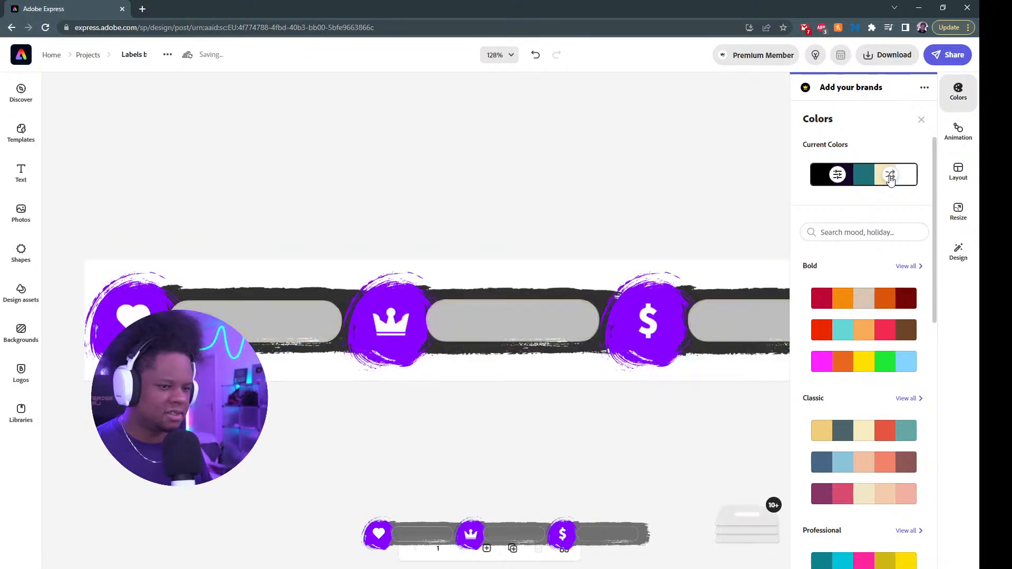
- Check the background's edit options and the download file types, including PNG with transparent background, without exporting
left_click(451, 372)
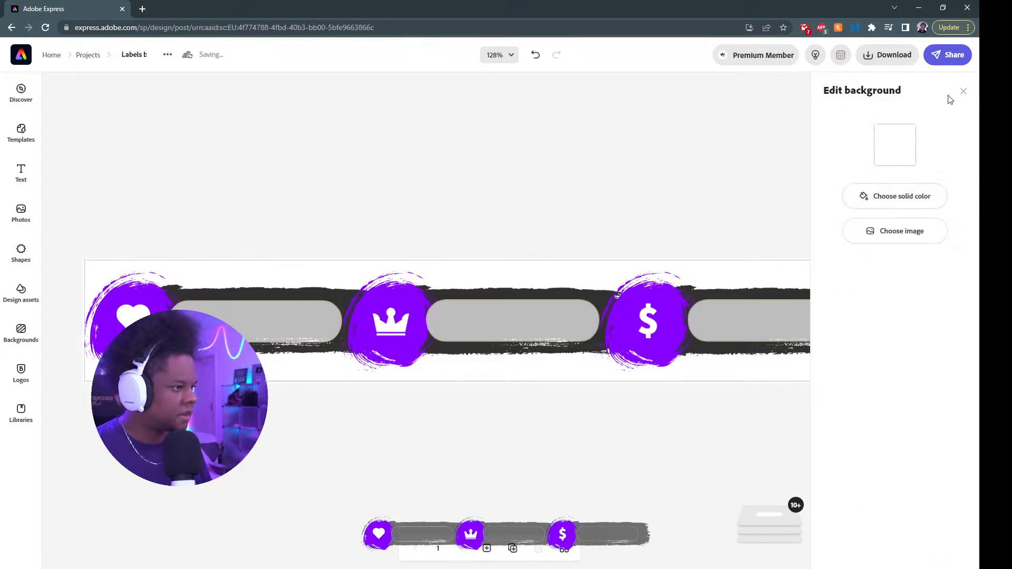
left_click(888, 54)
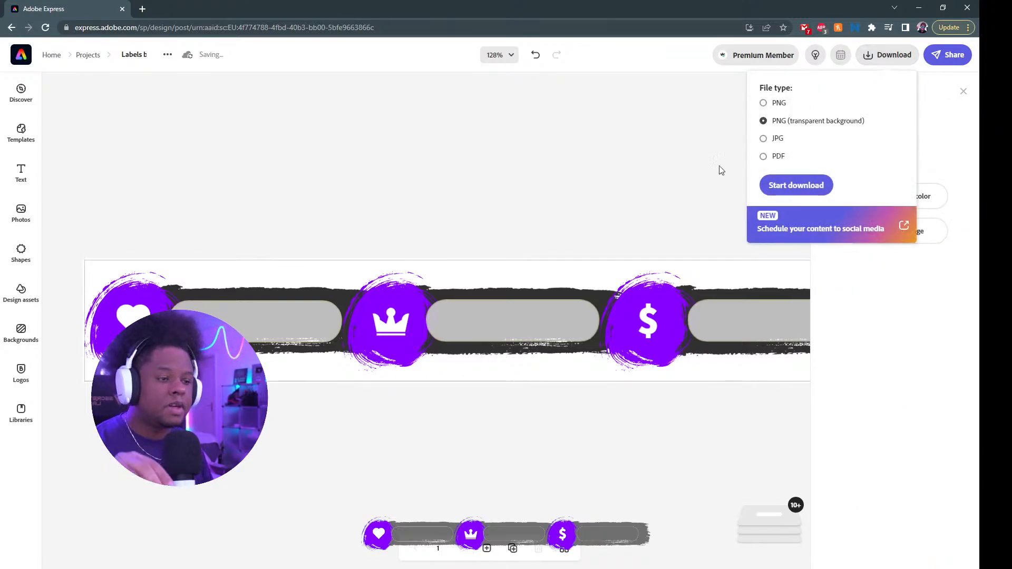
left_click(655, 167)
- Shuffle the design's colors once more to a cream background with beige label boxes and cream icons
left_click(956, 91)
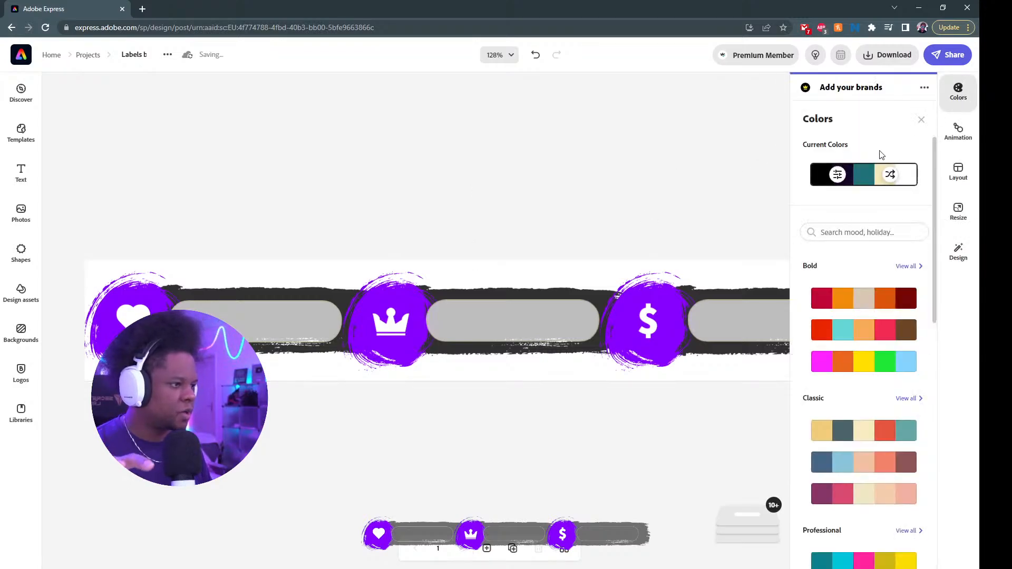
left_click(894, 179)
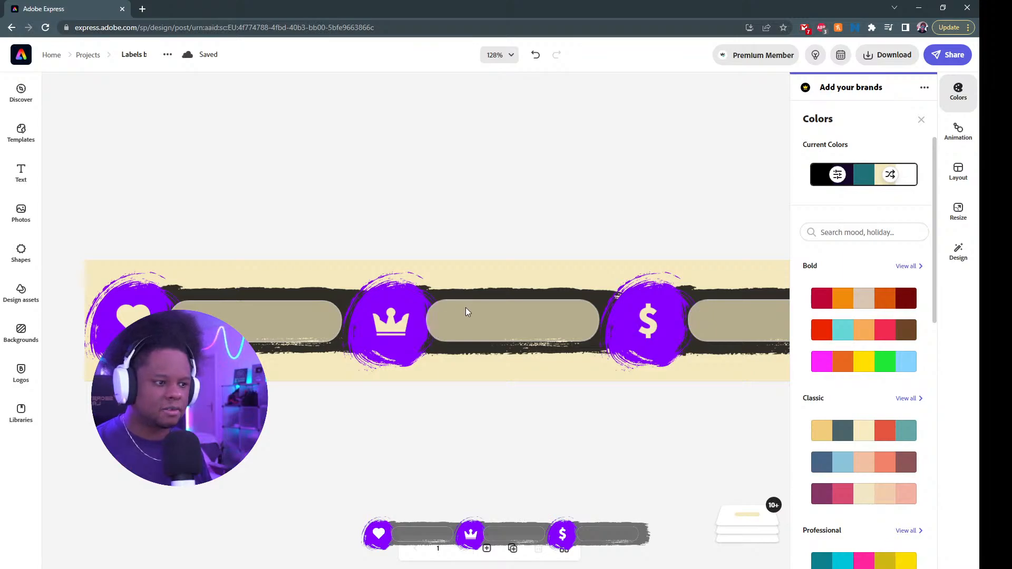
- Review the labels bar's download file types without exporting, and check the background's edit options
left_click(611, 172)
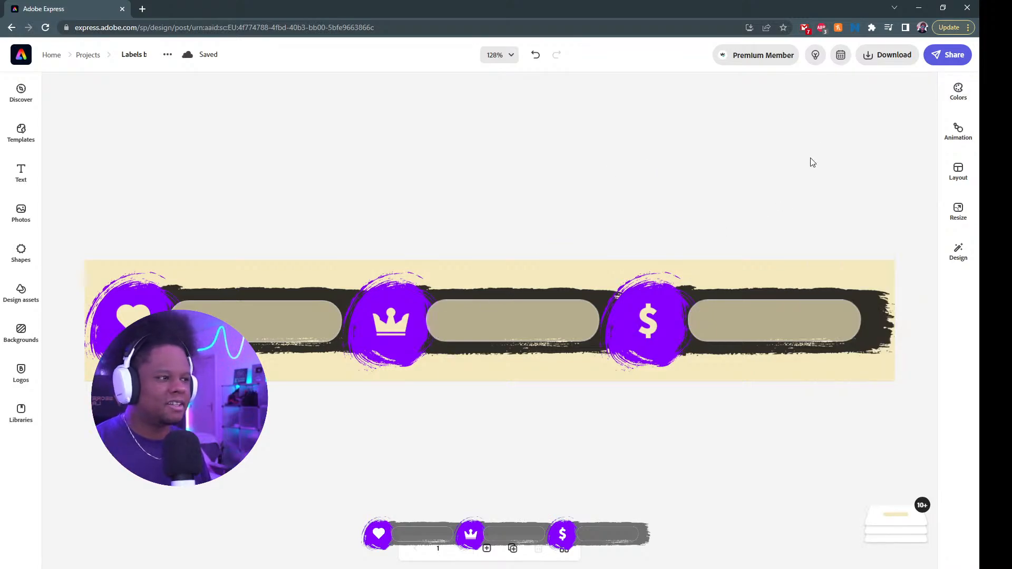
left_click(876, 56)
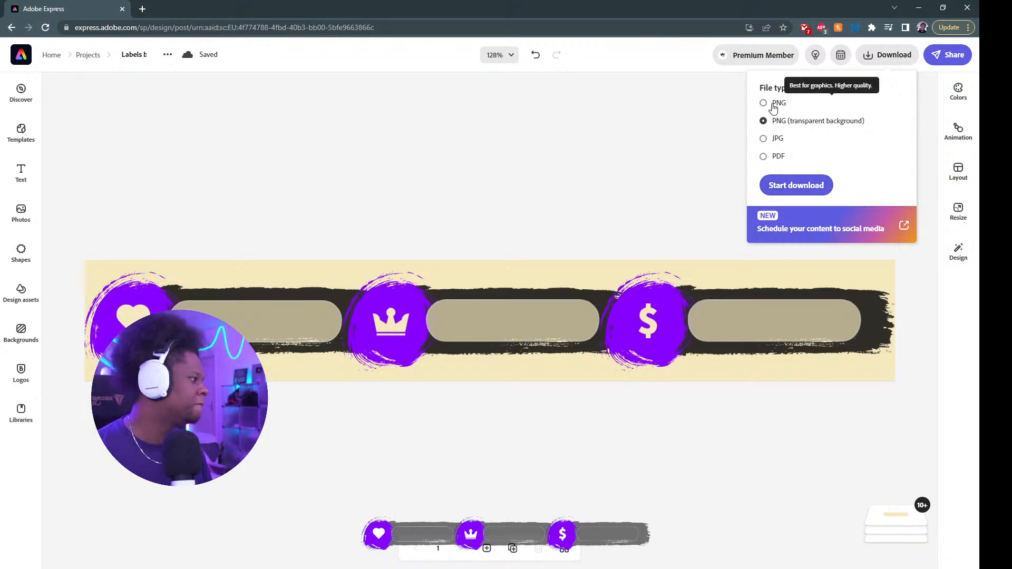
left_click(411, 204)
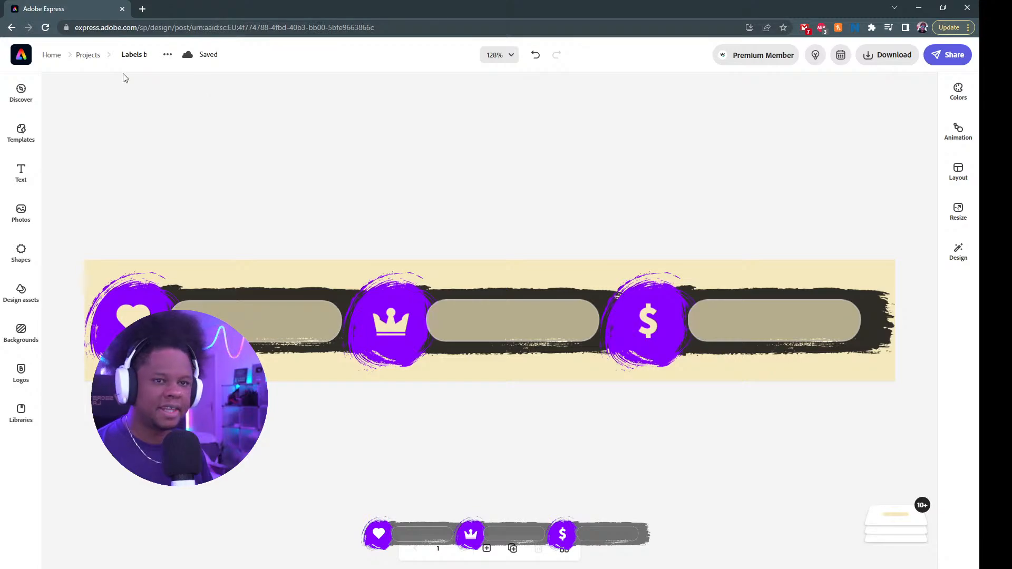
left_click(534, 273)
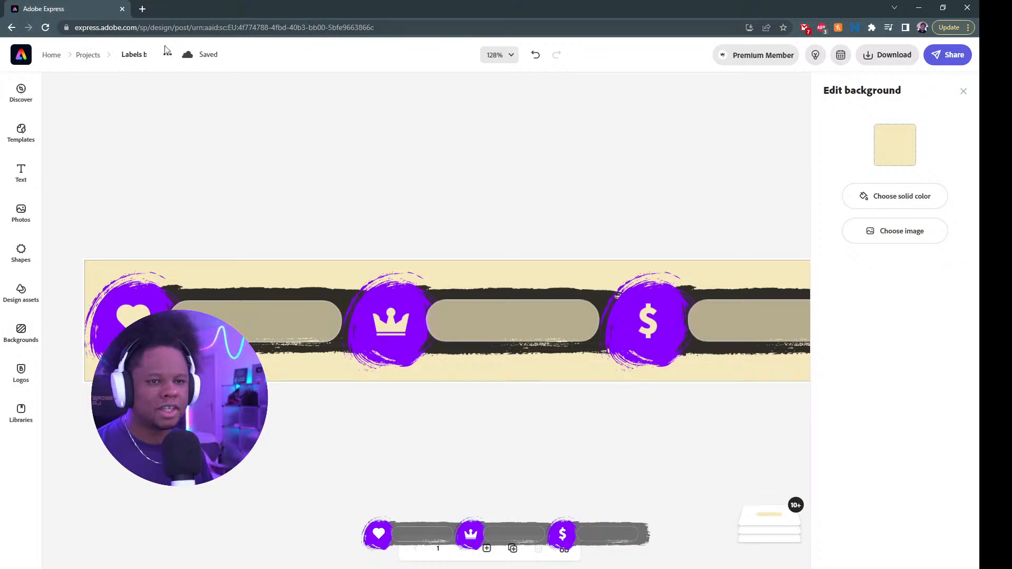
- Open the Starting soon project from the project list, pause its animation preview and dismiss the design suggestions
left_click(89, 62)
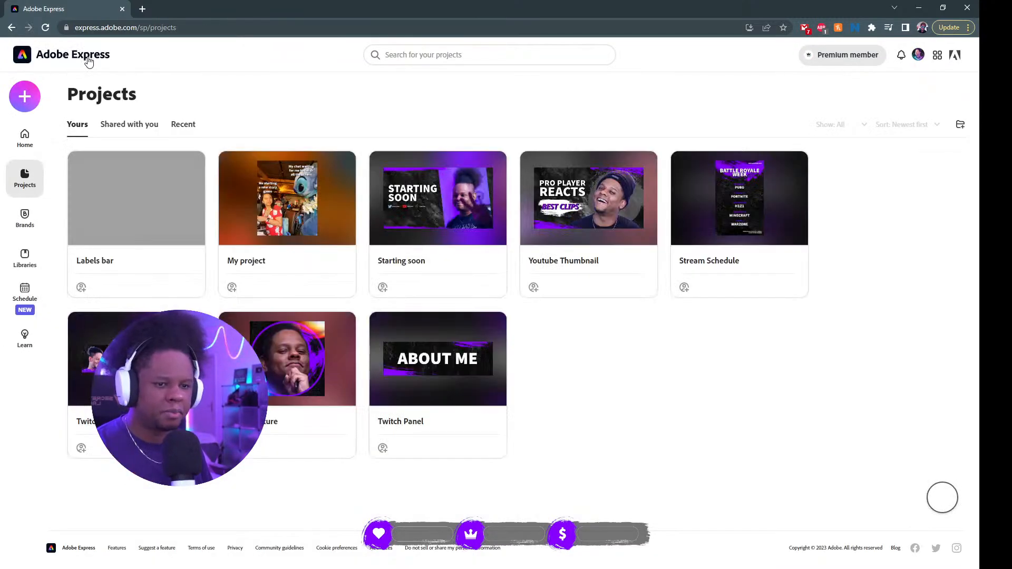
left_click(435, 230)
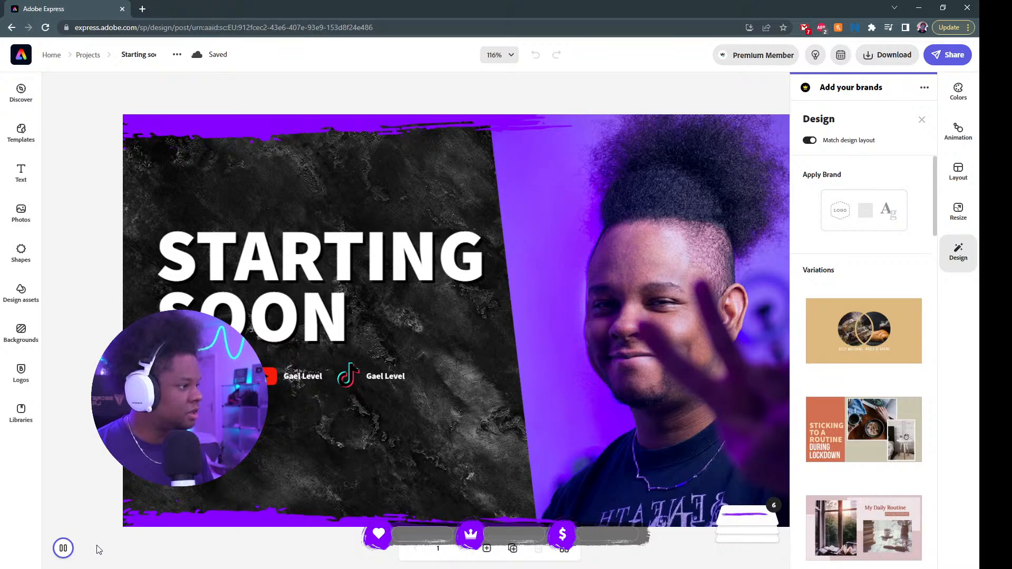
left_click(63, 549)
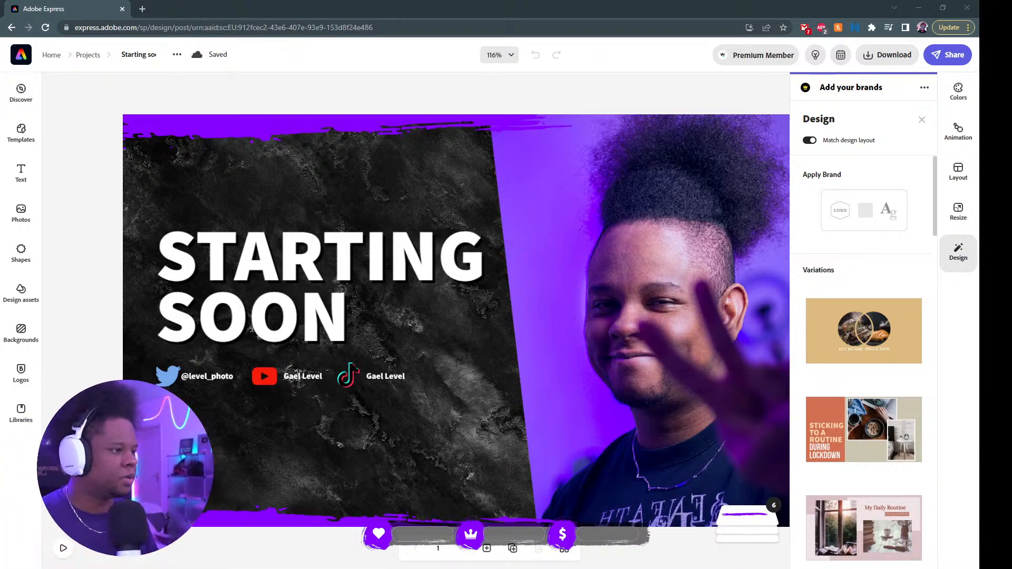
left_click(921, 120)
- Replace the portrait on the Starting Soon screen with the neon-light portrait photo, leaving its filters off
left_click(683, 252)
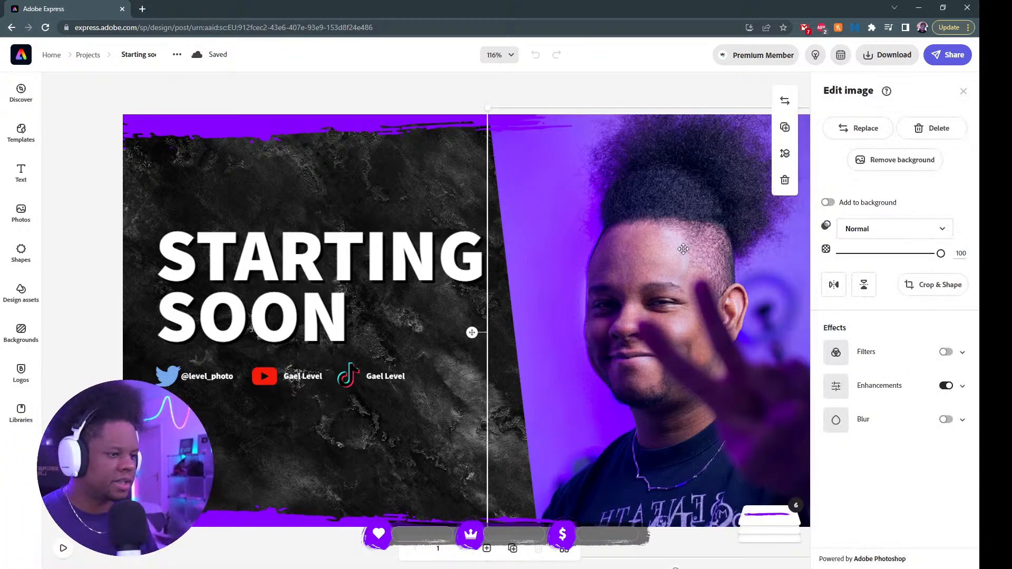
left_click(866, 133)
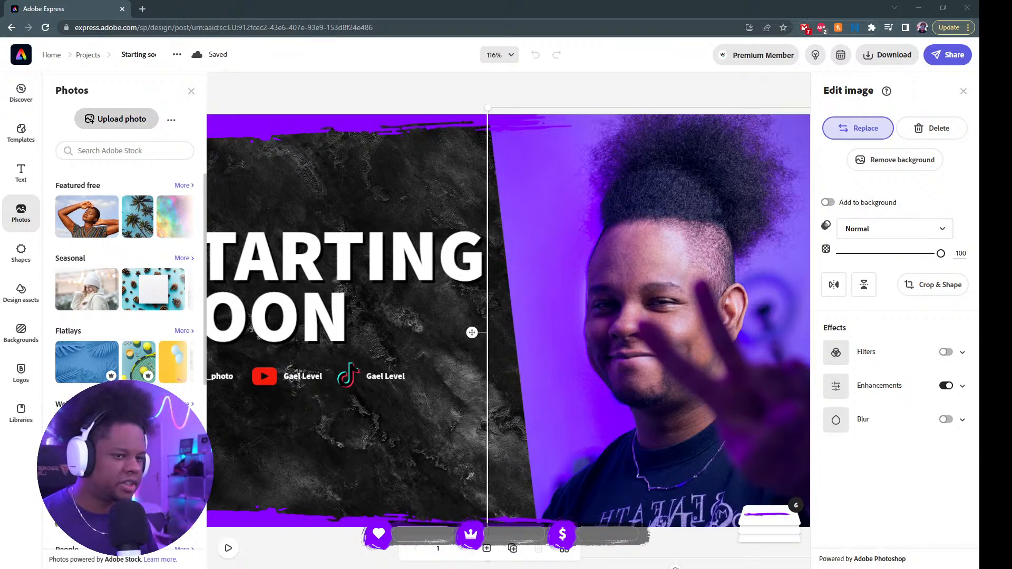
double_click(354, 462)
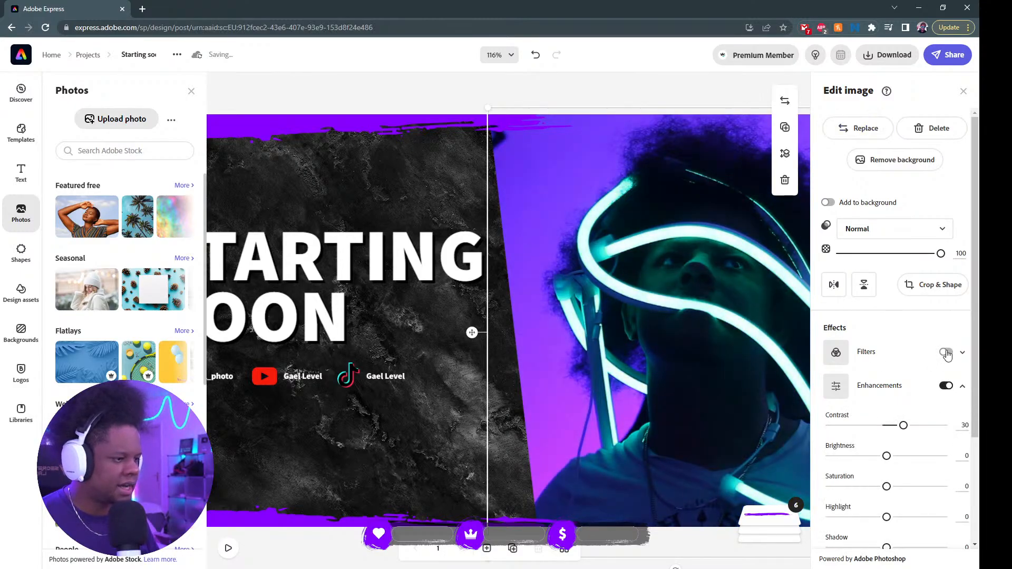
left_click(945, 352)
left_click(945, 352)
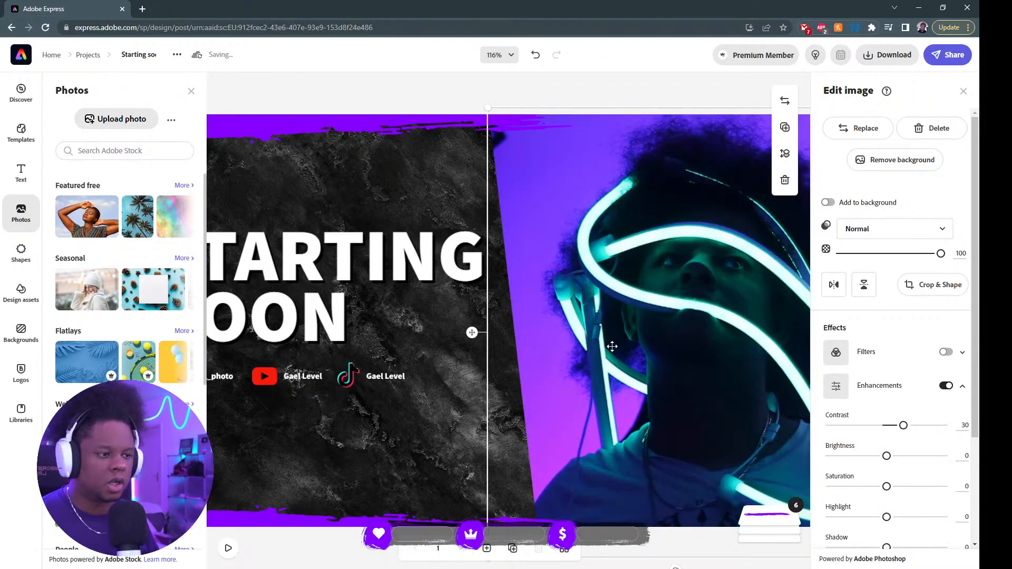
left_click(367, 100)
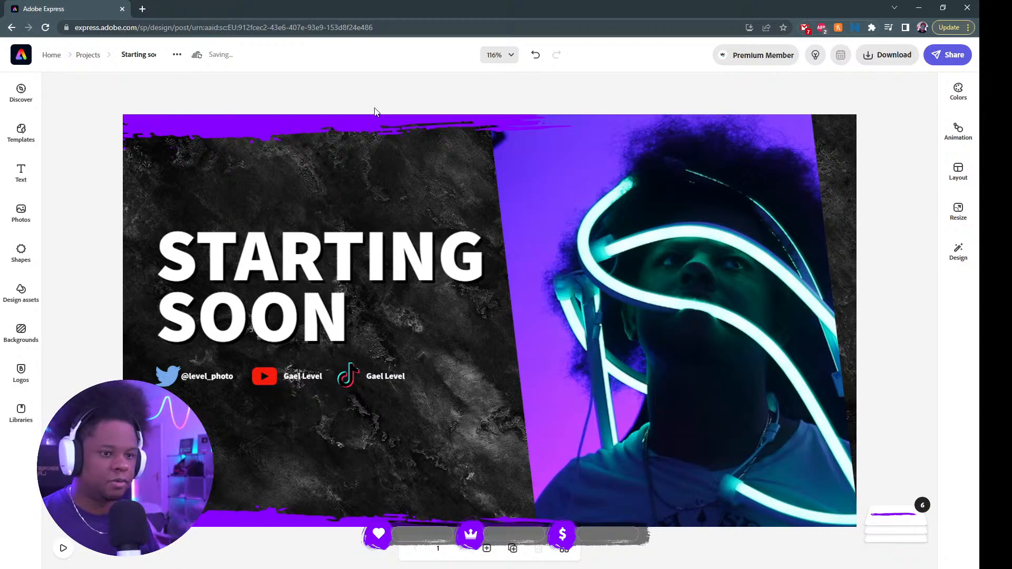
left_click(212, 380)
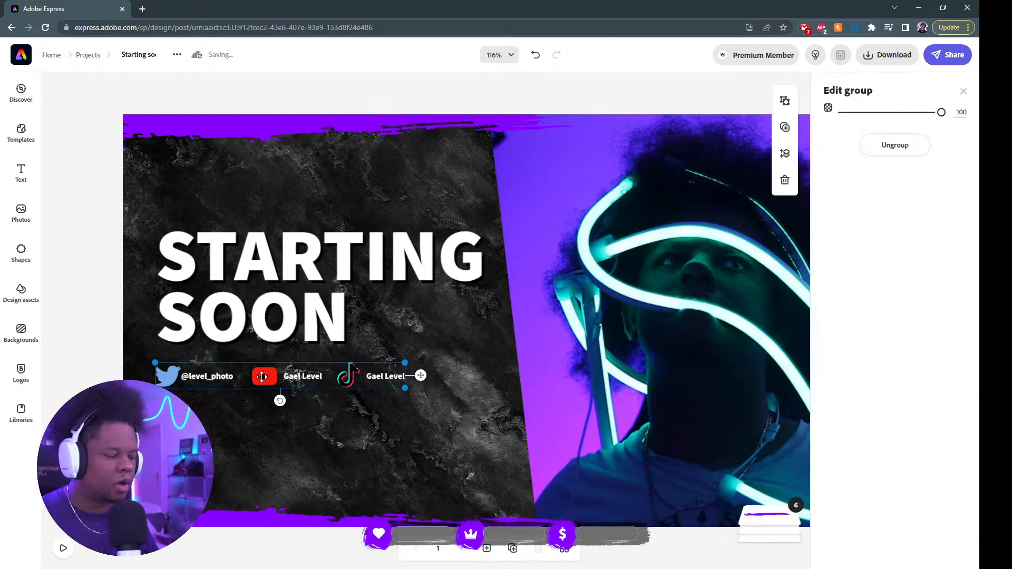
left_click(893, 146)
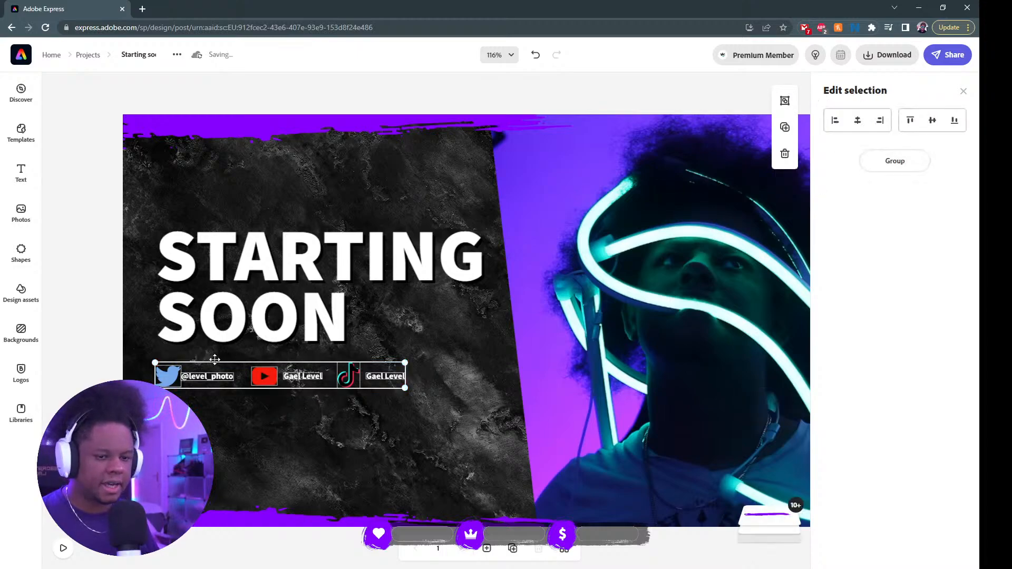
left_click(196, 368)
left_click(208, 377)
double_click(839, 125)
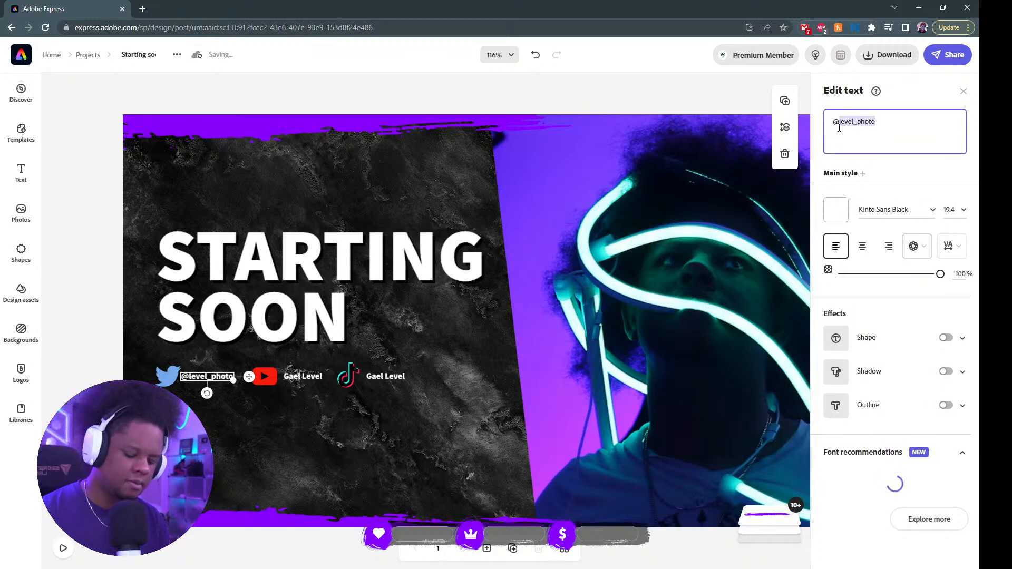
type("myuserm")
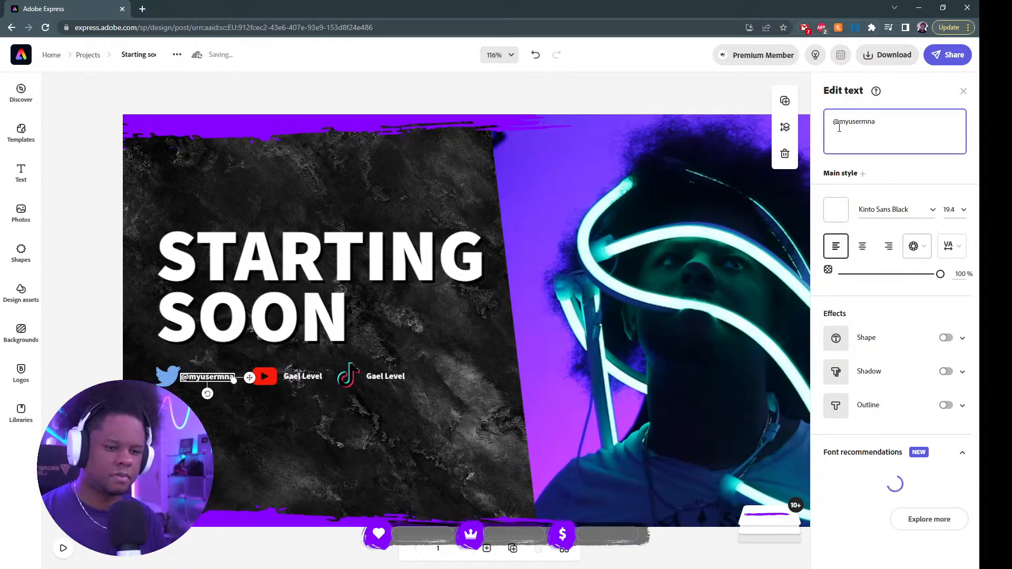
type("ane")
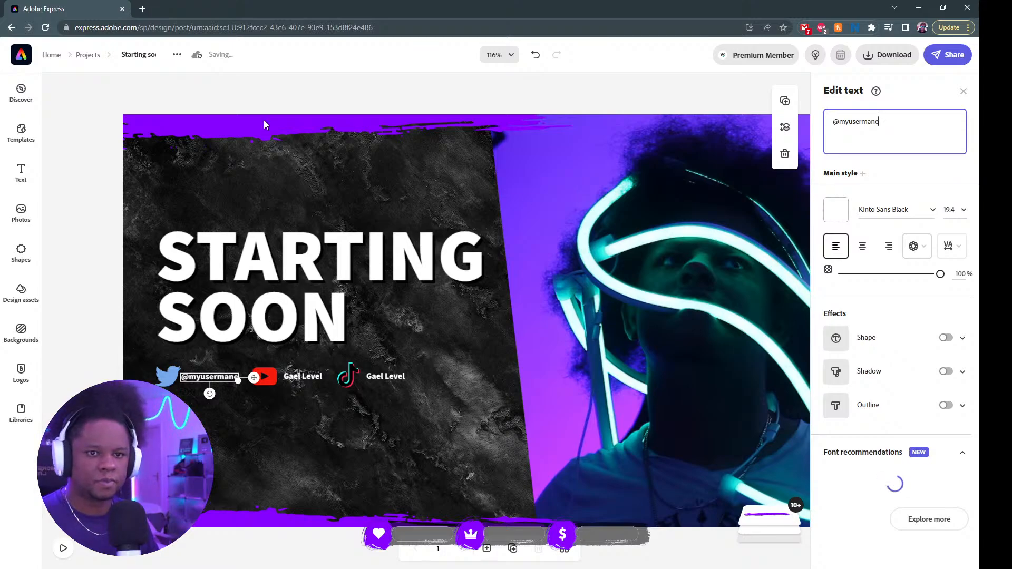
- Open the Youtube Thumbnail project and replace its laughing cutout portrait with the neon-light portrait
left_click(84, 55)
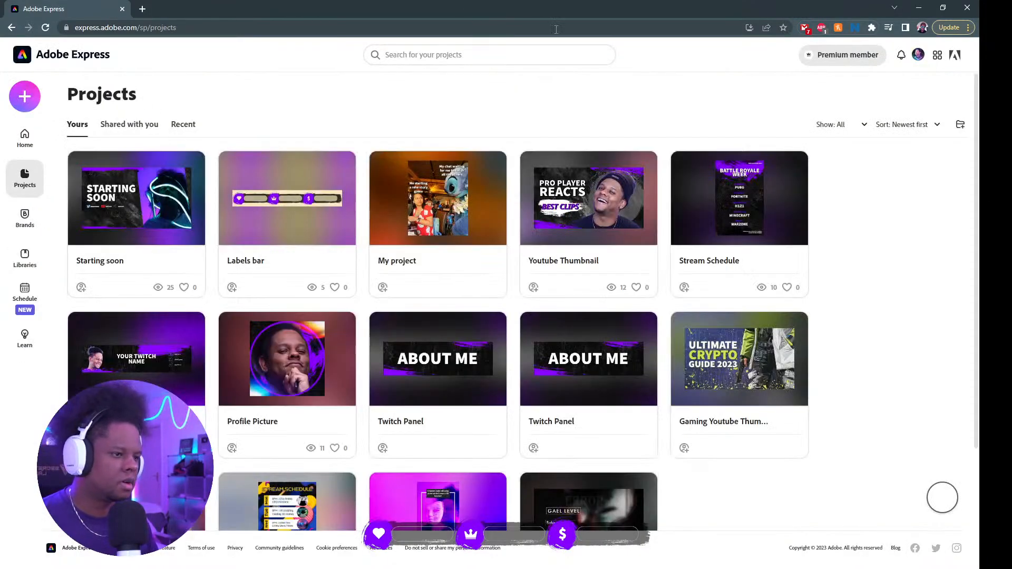
left_click(579, 199)
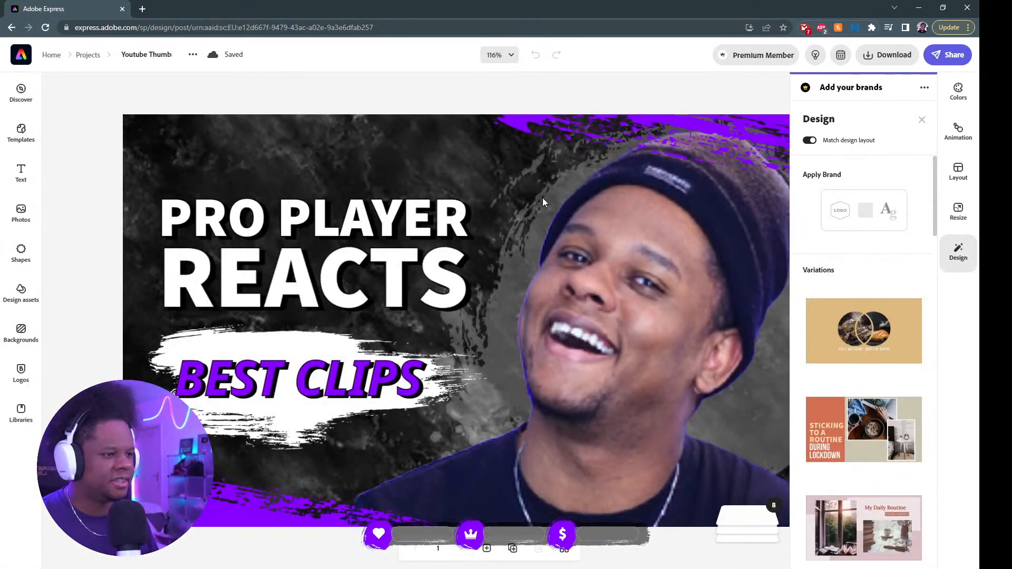
left_click(638, 239)
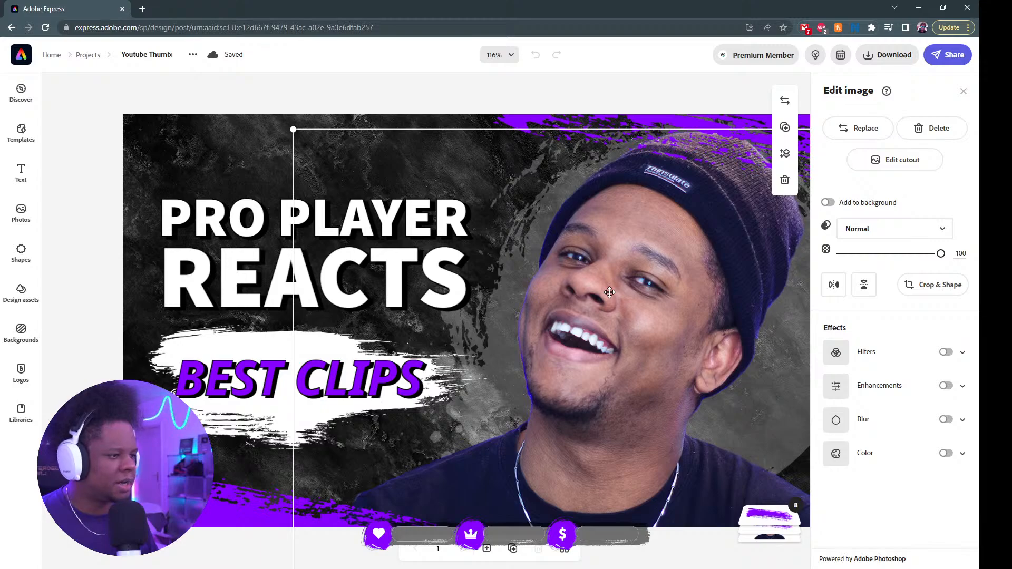
left_click(860, 131)
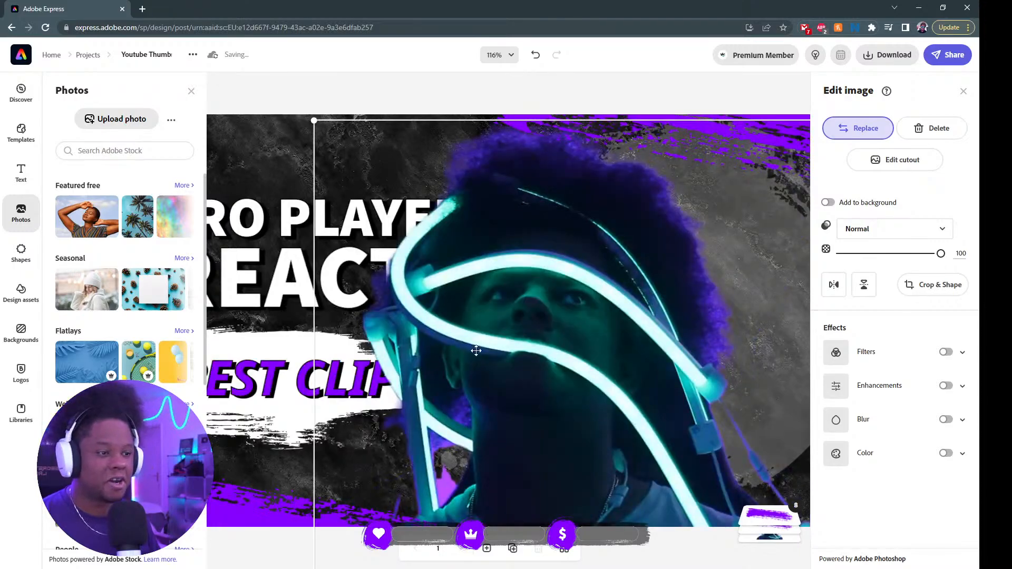
- Move the neon-light portrait to the right, clear of the "PRO PLAYER REACTS" title, and check the title and "BEST CLIPS" text settings
left_click_drag(515, 350, 585, 334)
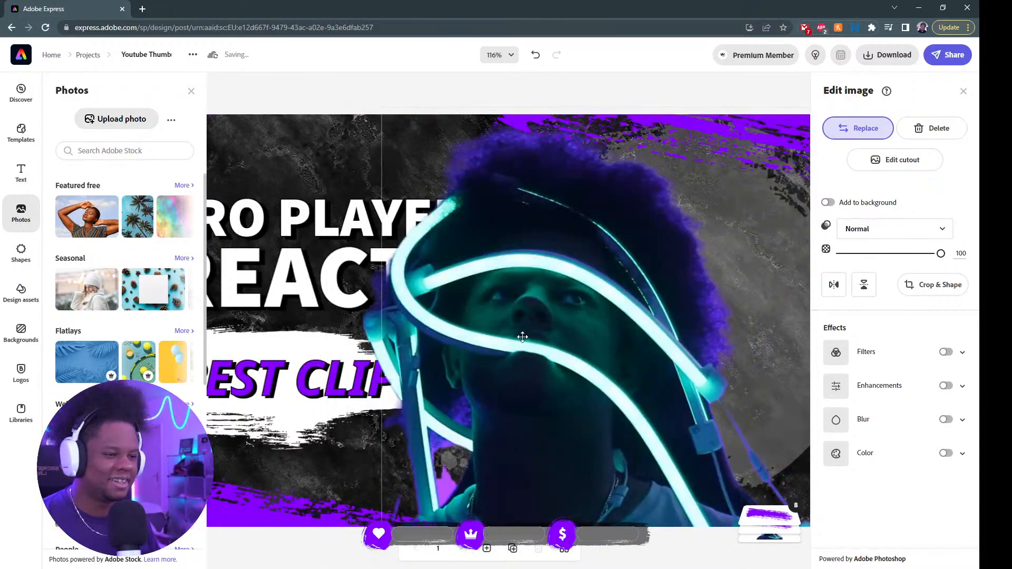
left_click_drag(522, 337, 618, 310)
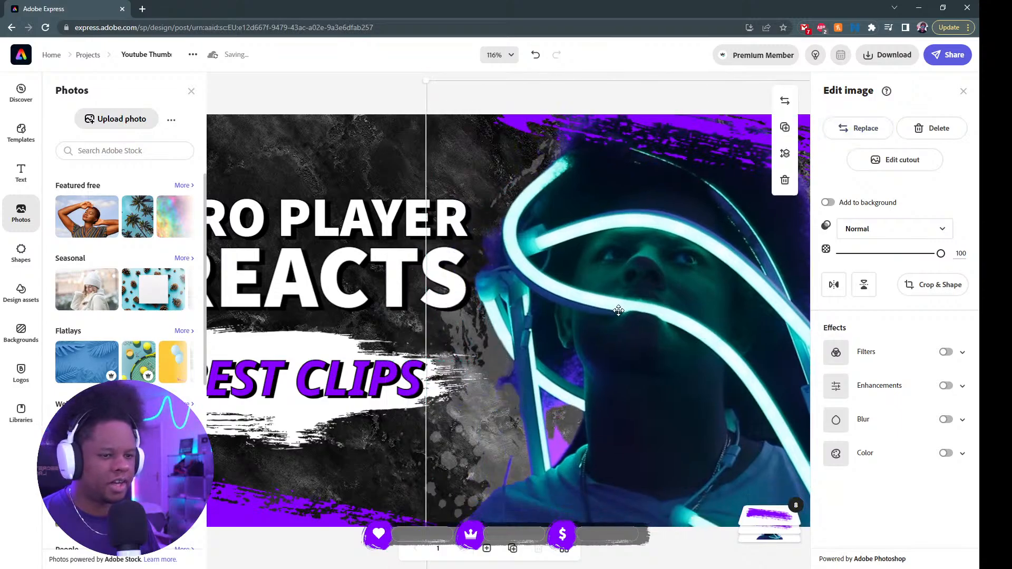
left_click(340, 282)
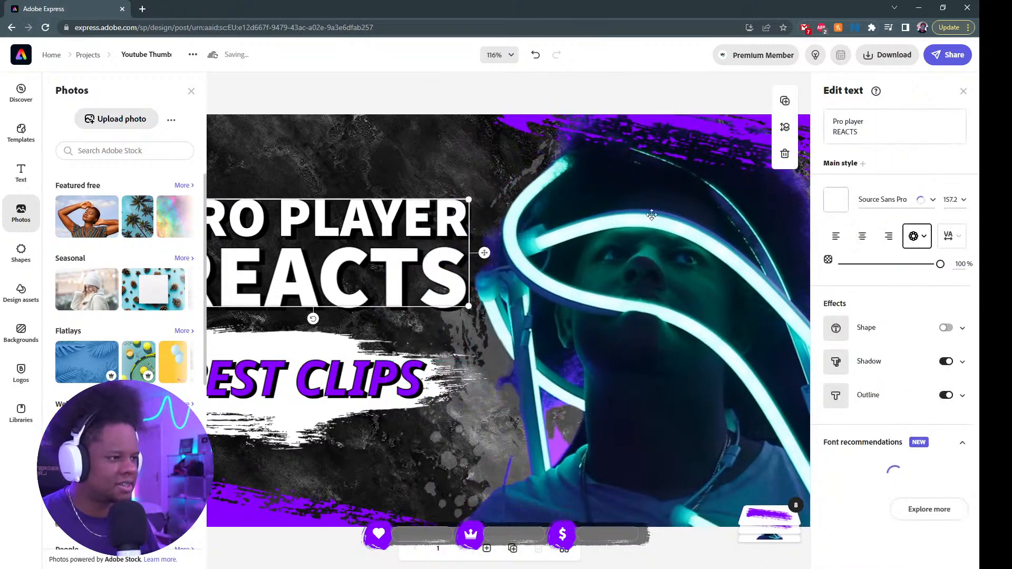
left_click(339, 376)
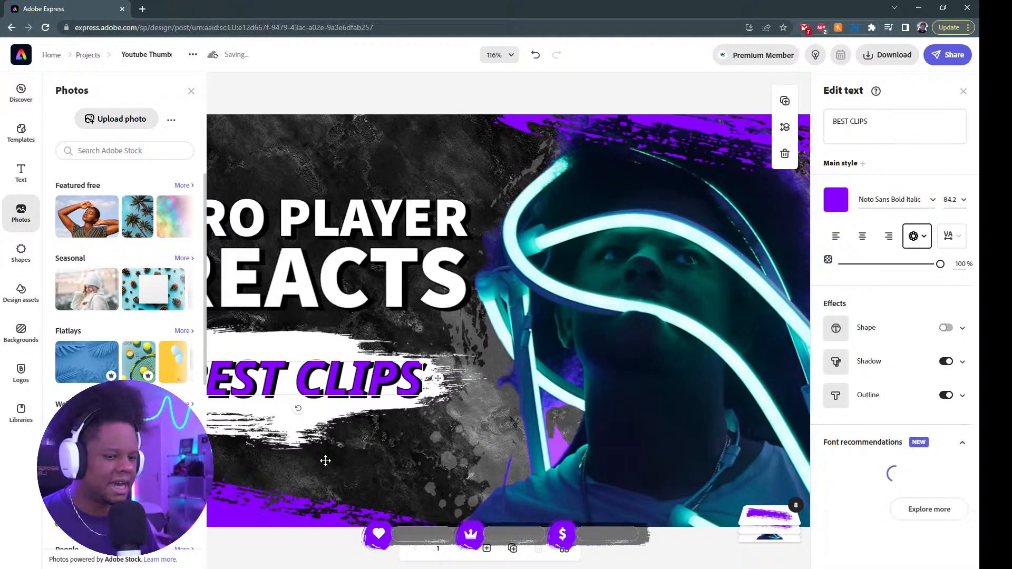
- Set the duotone filter's shadows color on the thumbnail's bottom purple brush stroke to yellow #FFE184
left_click(258, 518)
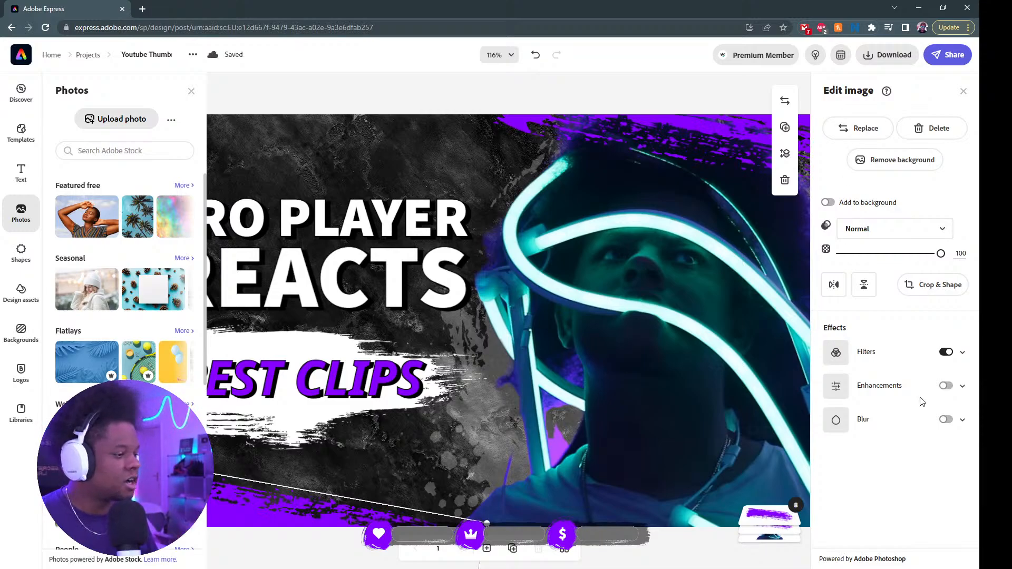
left_click(963, 353)
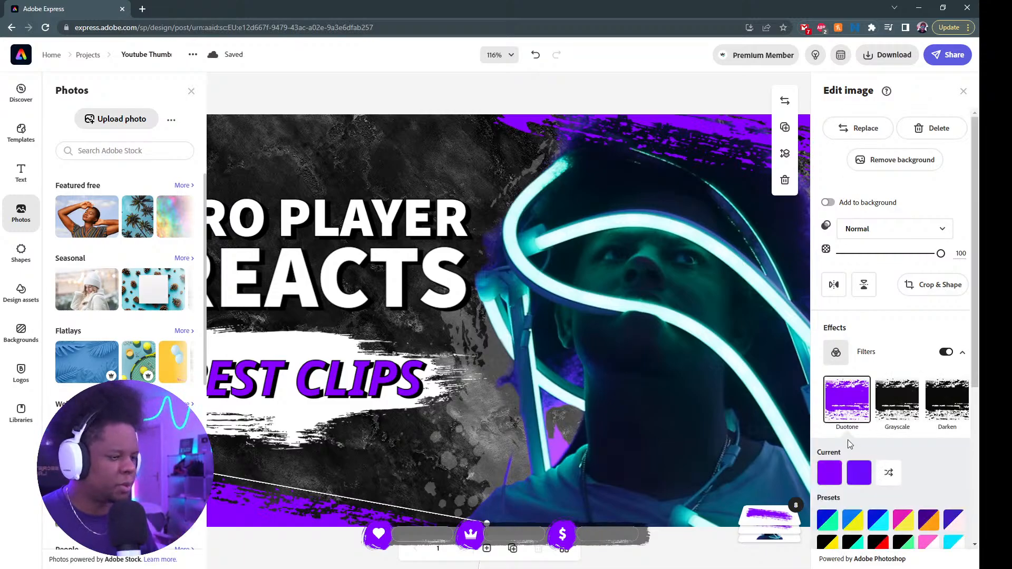
left_click(829, 473)
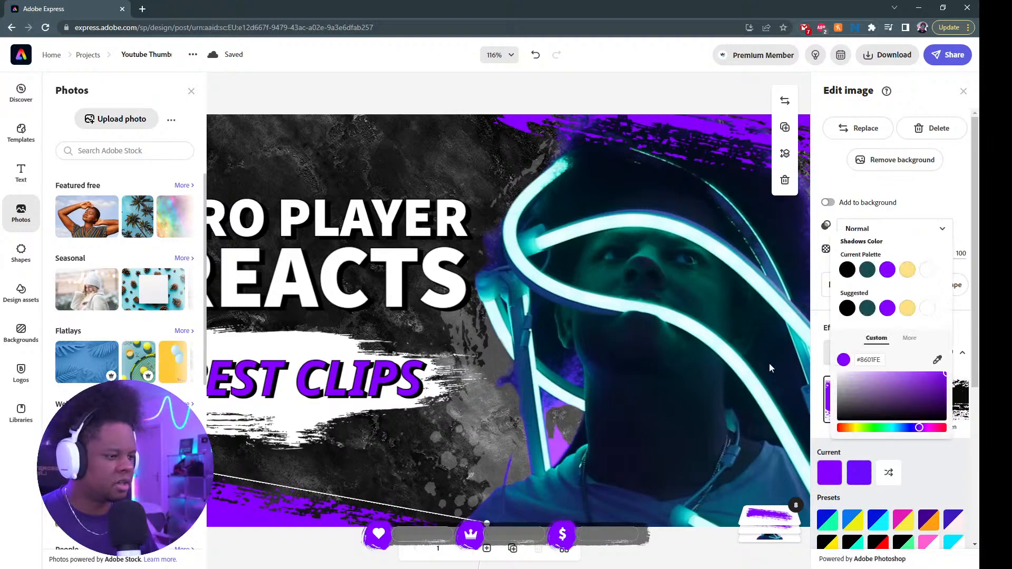
left_click(907, 309)
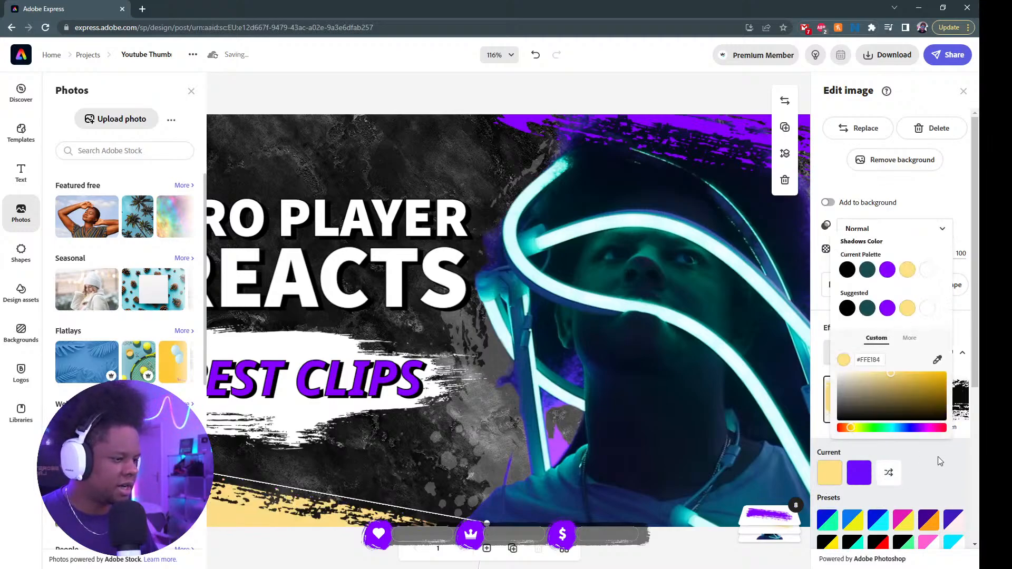
- Set the duotone shadows color of the thumbnail's top purple brush stroke to the same yellow, #FFE184
left_click(685, 148)
left_click(704, 120)
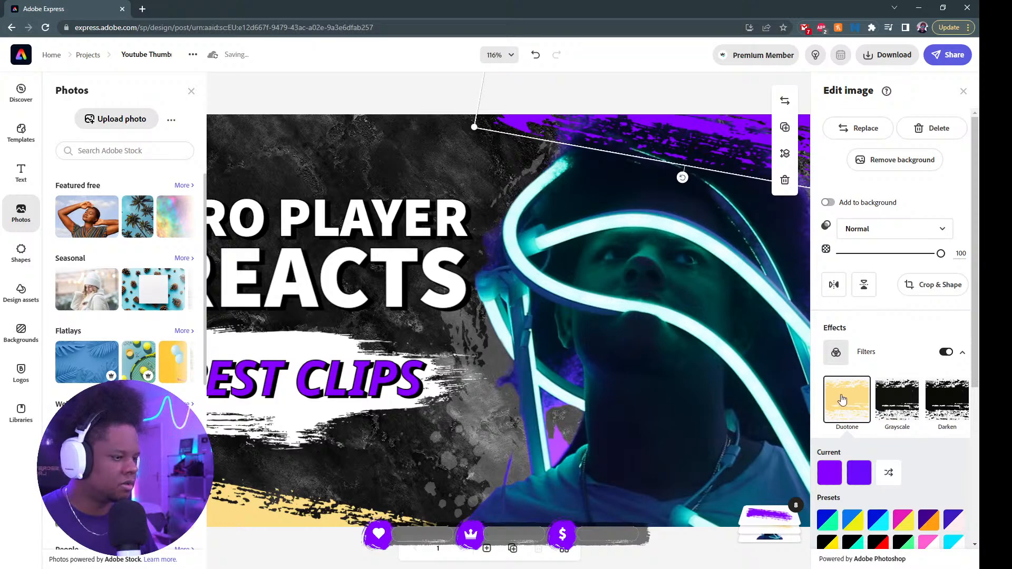
left_click(829, 473)
left_click(907, 309)
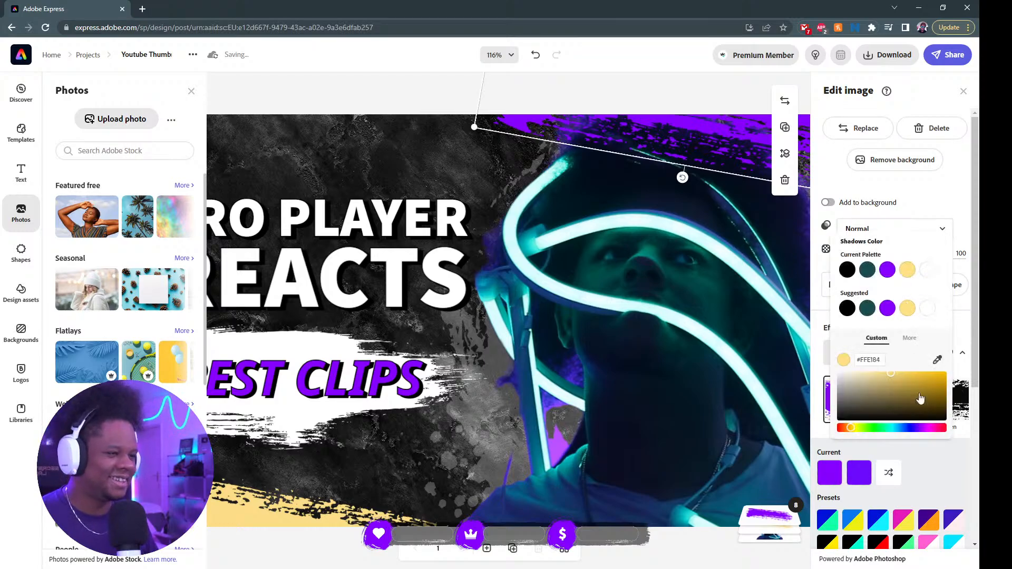
- Change the "BEST CLIPS" text color to yellow #FFE184 from the current palette
left_click(273, 377)
left_click(835, 199)
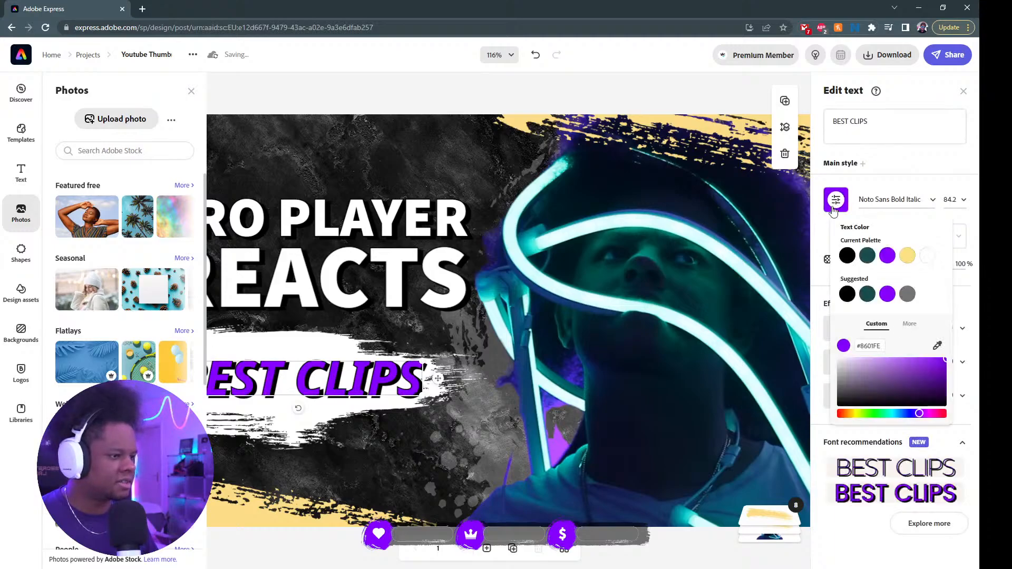
left_click(907, 256)
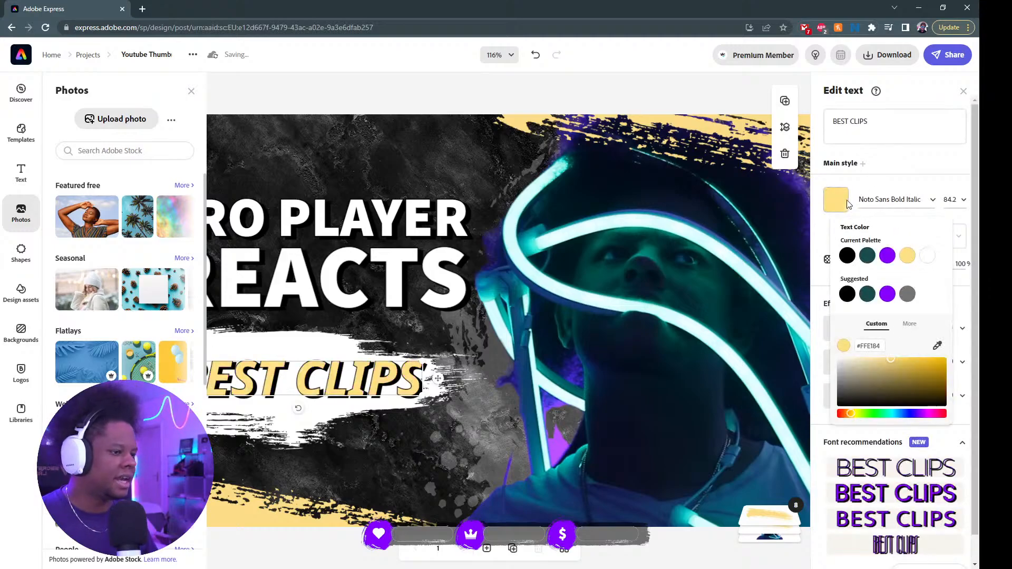
- Apply a duotone filter with the pink-and-yellow preset to the neon-light portrait in the thumbnail
left_click(687, 262)
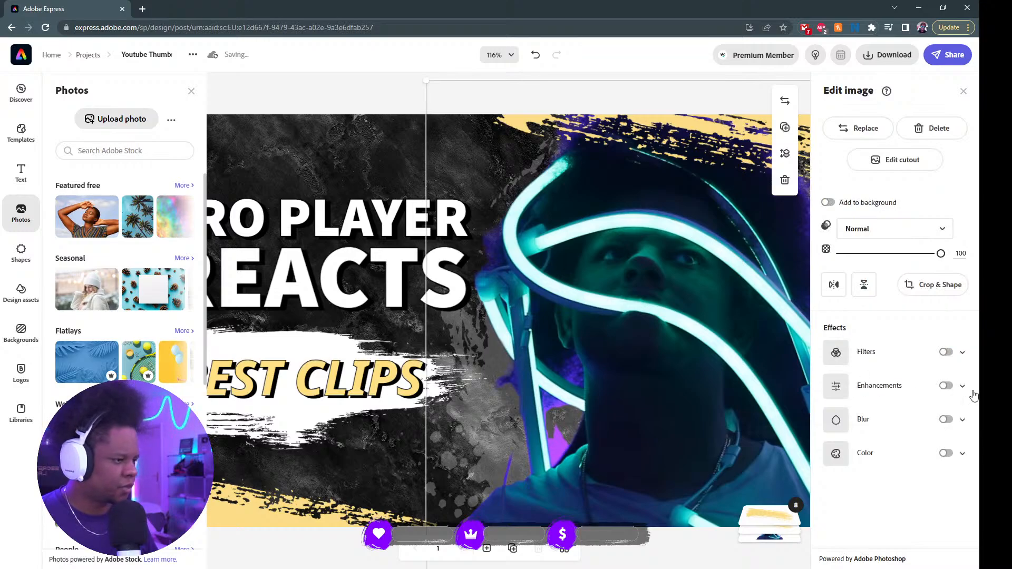
left_click(962, 354)
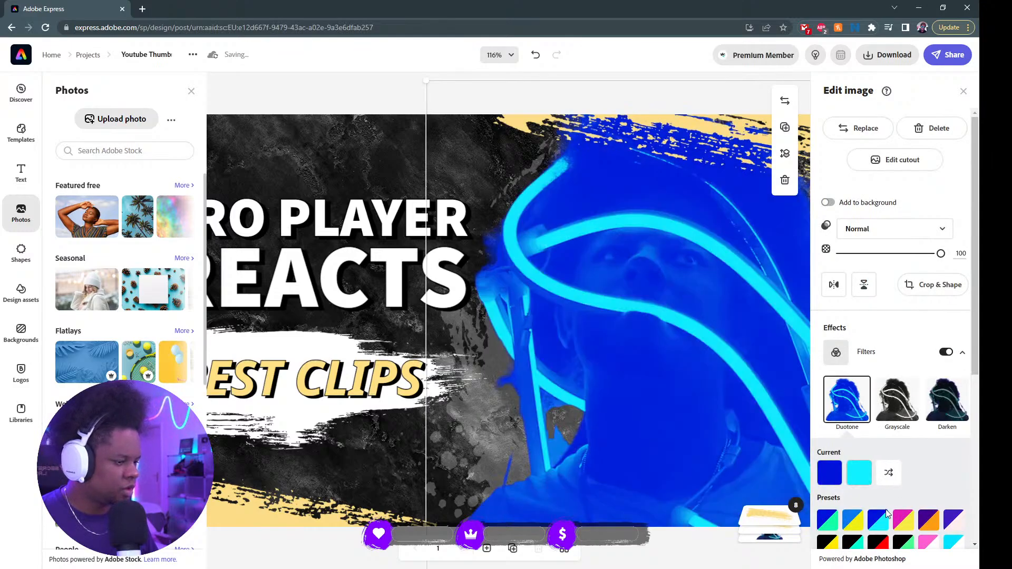
scroll(901, 527, "down", 2)
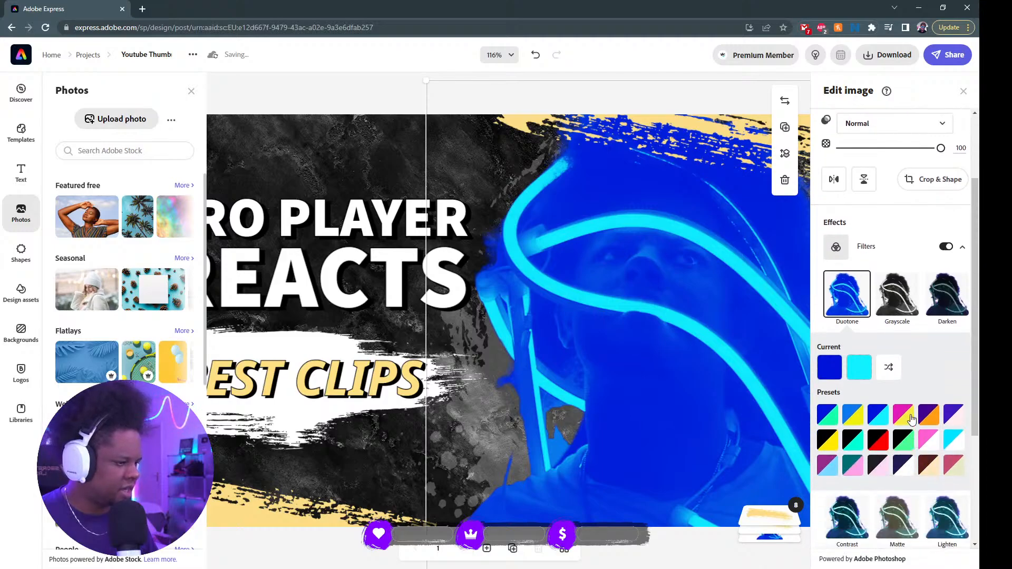
left_click(910, 418)
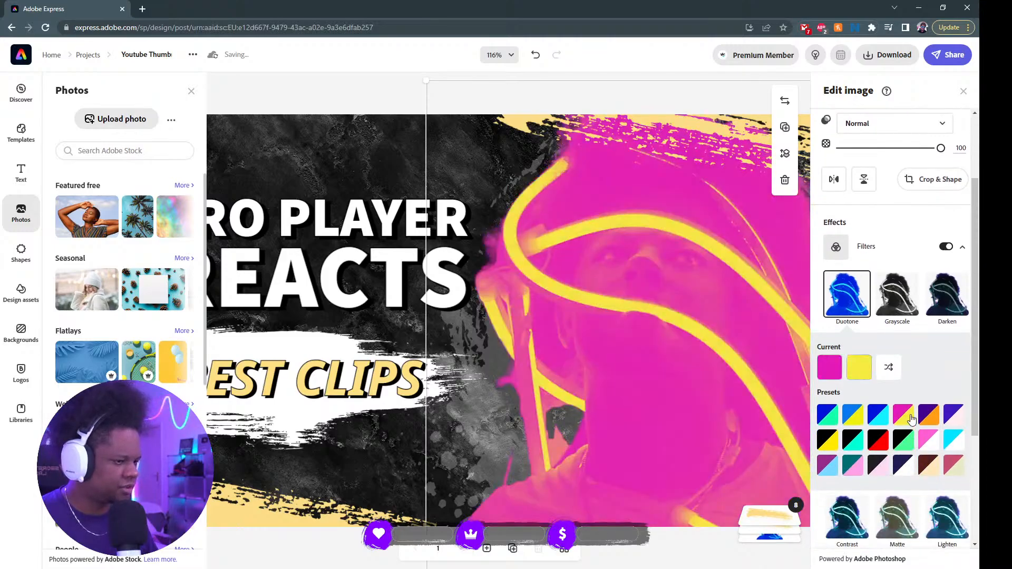
- Set the portrait's duotone shadows color to black #000000 and close the editing panels to show the whole thumbnail
left_click(830, 368)
left_click(847, 203)
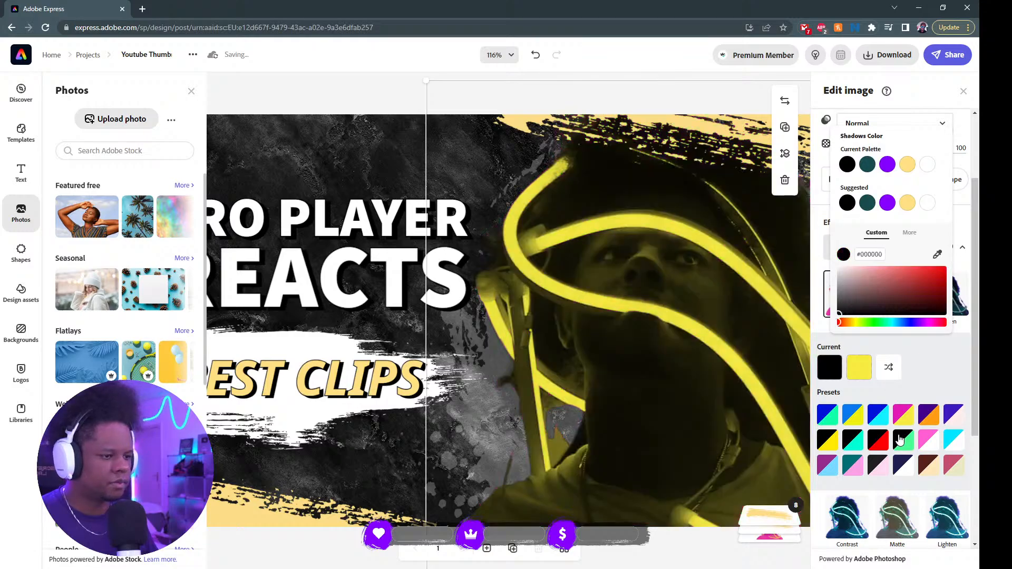
left_click(938, 367)
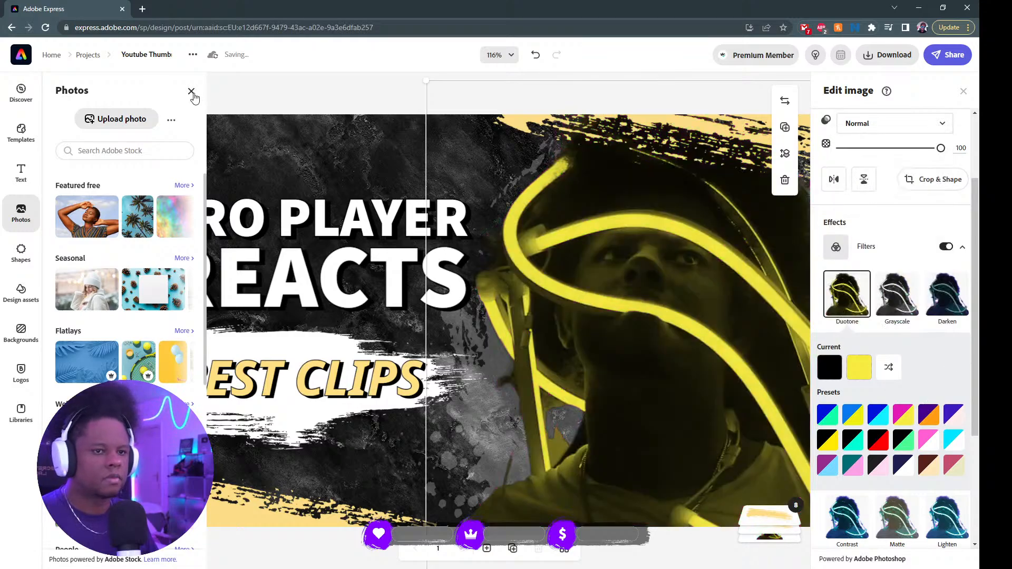
left_click(192, 92)
left_click(963, 92)
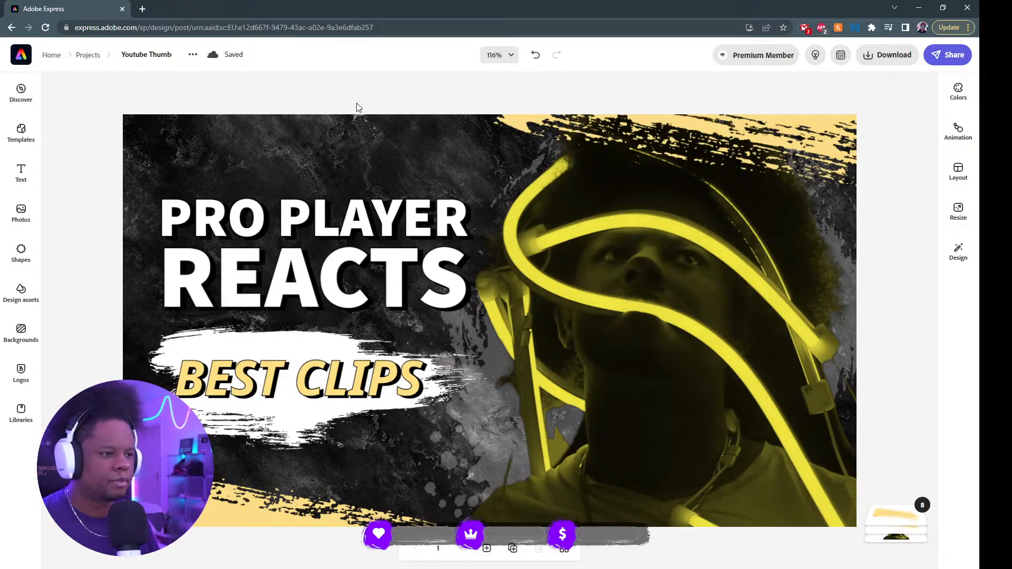
- Leave the thumbnail and open the "Stream Schedule" project with the "BATTLE ROYALE WEEK" poster
left_click(86, 58)
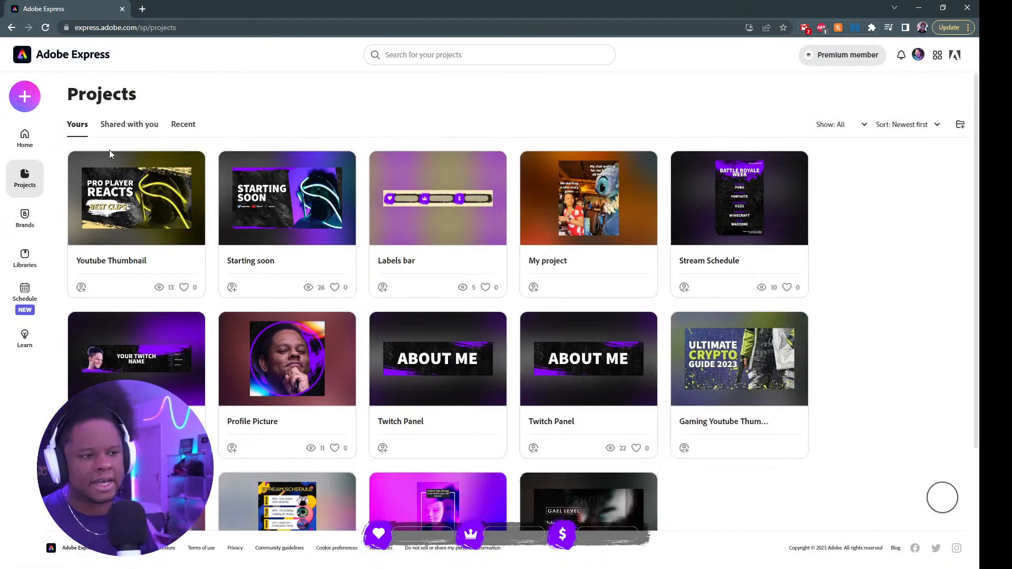
scroll(426, 241, "down", 1)
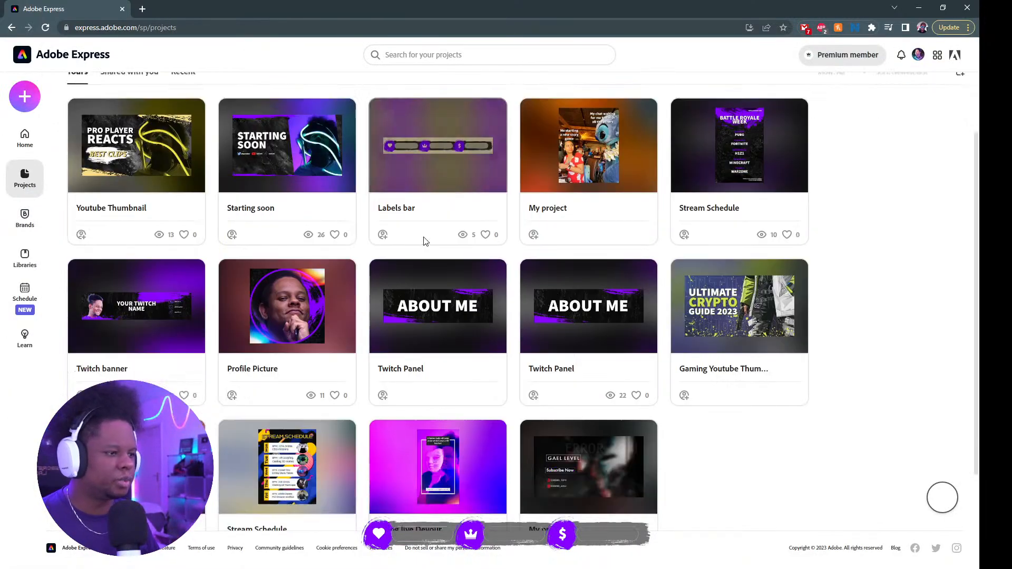
left_click(716, 147)
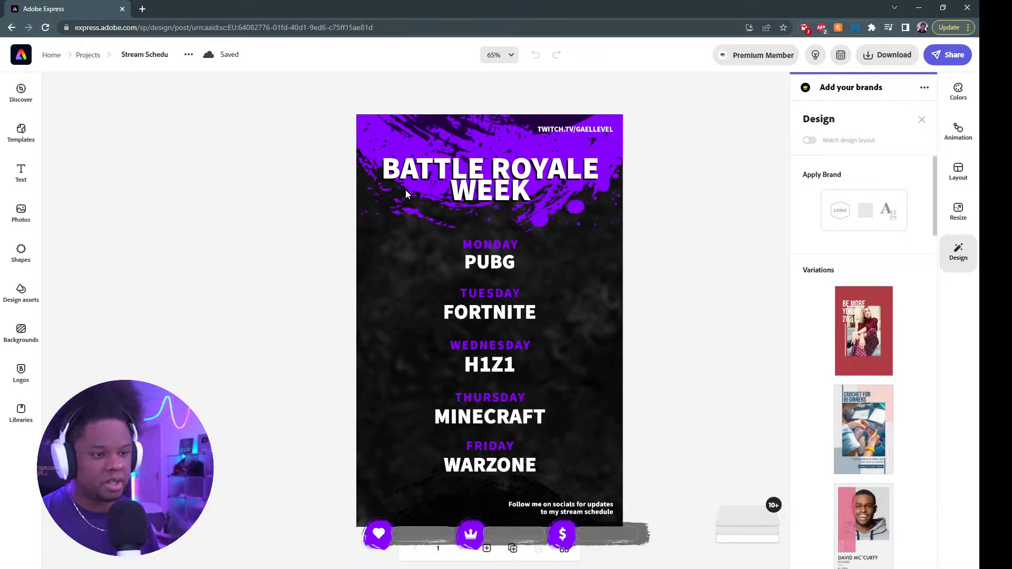
- Examine the schedule poster's editable text: the "BATTLE ROYALE WEEK" title, the weekday and game names, and the Twitch link
left_click(446, 173)
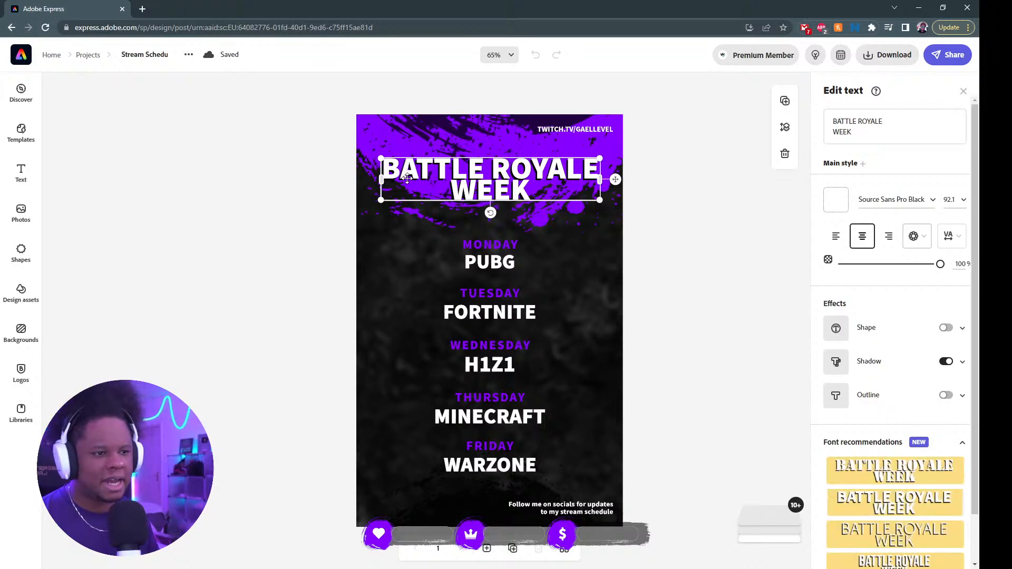
left_click(486, 247)
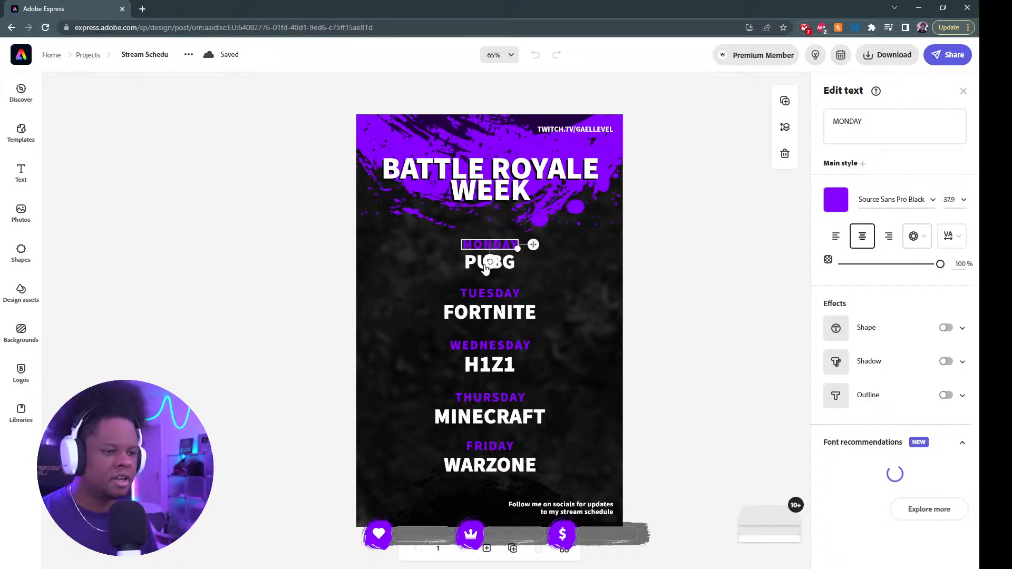
left_click(511, 263)
left_click(503, 294)
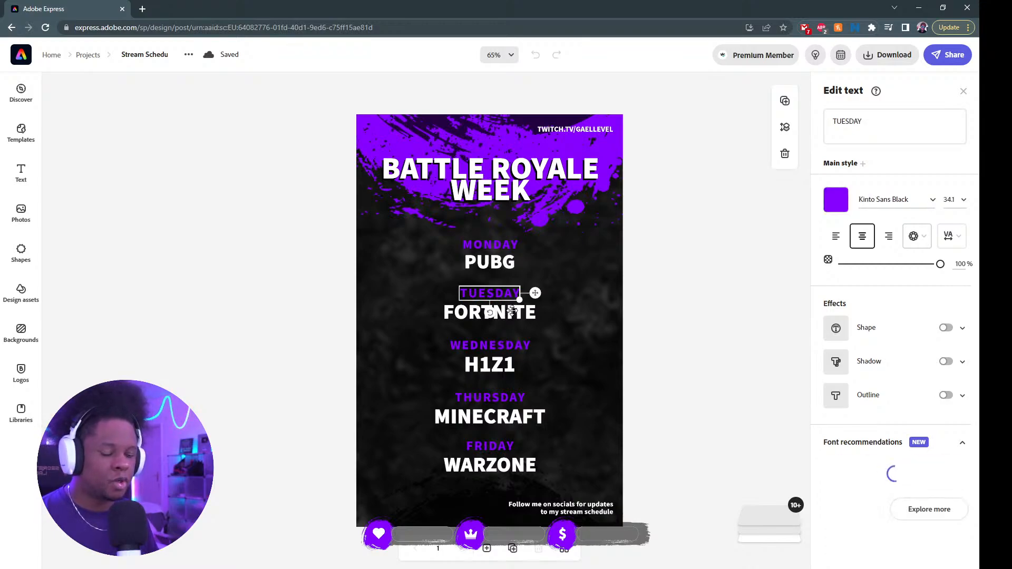
left_click(511, 312)
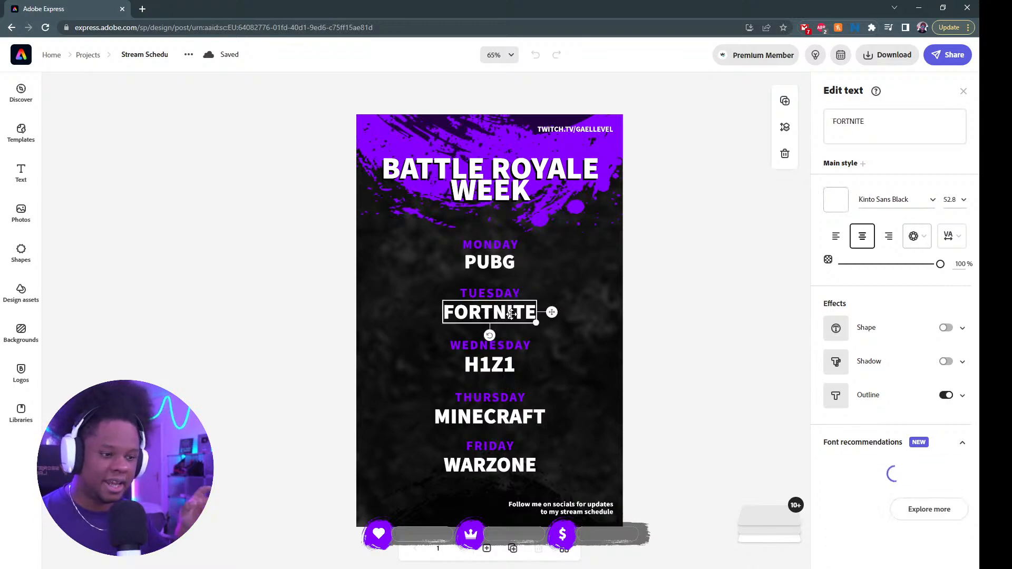
left_click(516, 347)
left_click(504, 365)
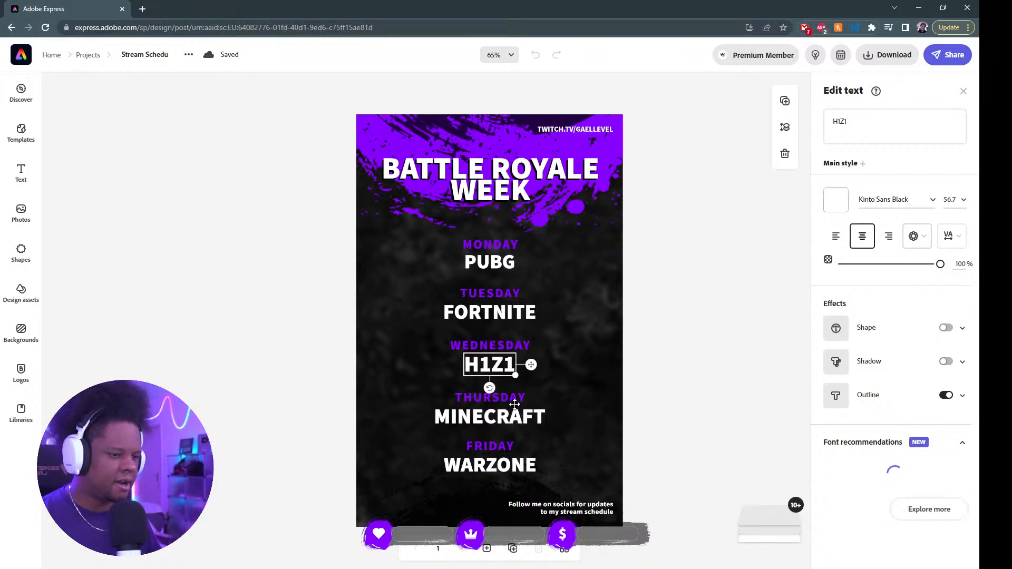
left_click(510, 411)
left_click(508, 430)
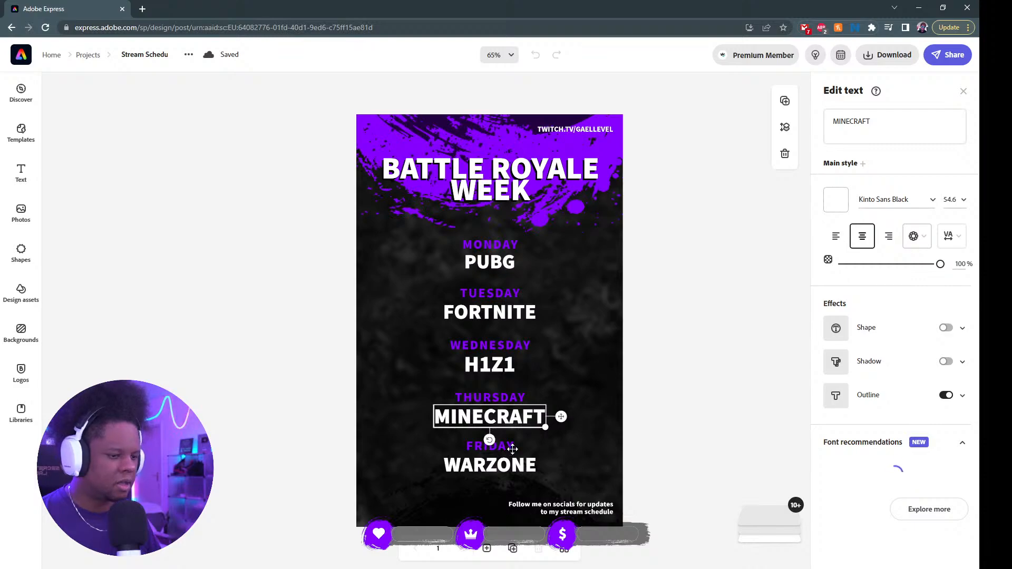
left_click(517, 465)
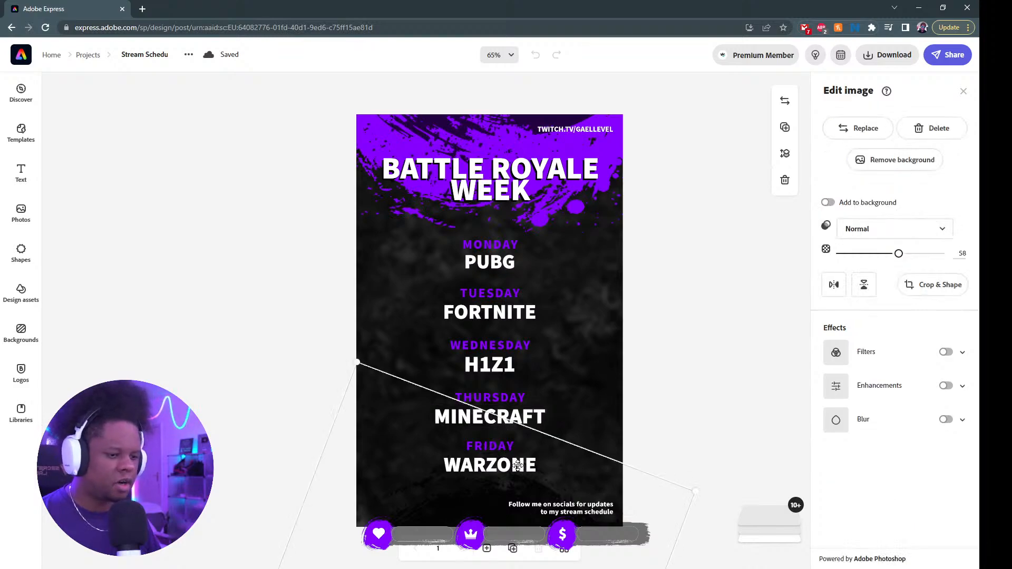
left_click(490, 446)
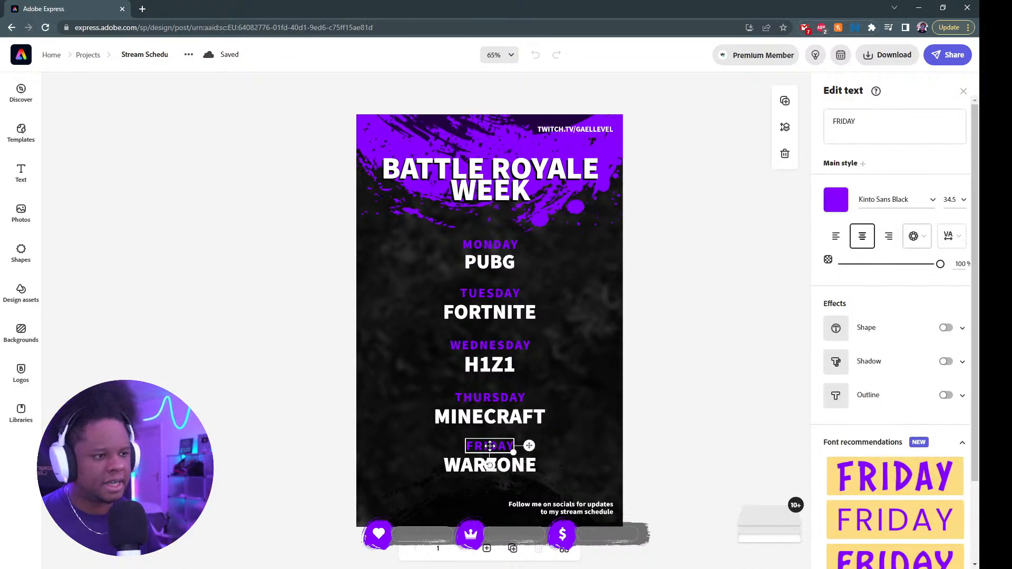
left_click(585, 131)
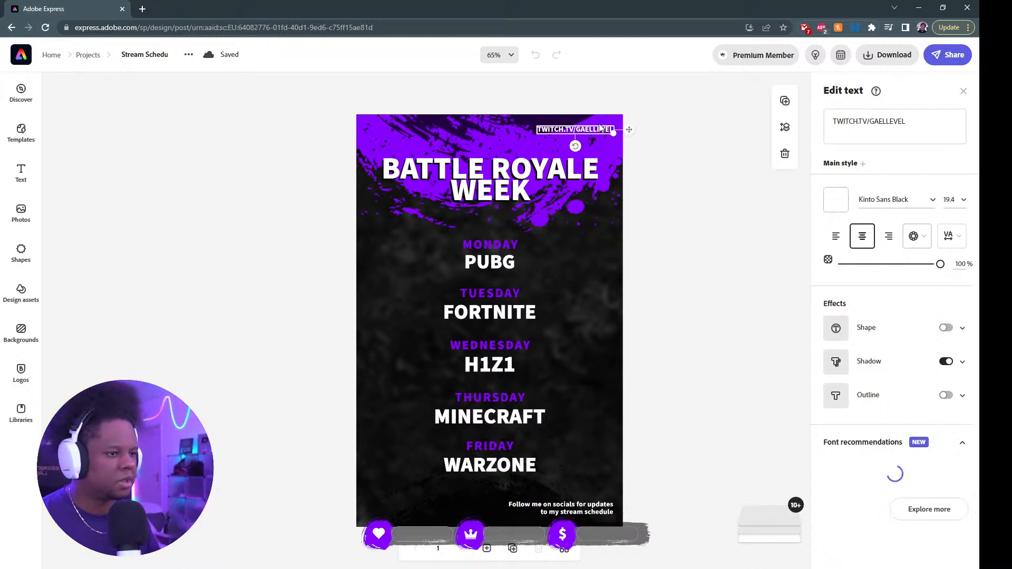
- Return to the projects and open the "Twitch banner" project, closing its design suggestions
left_click(89, 56)
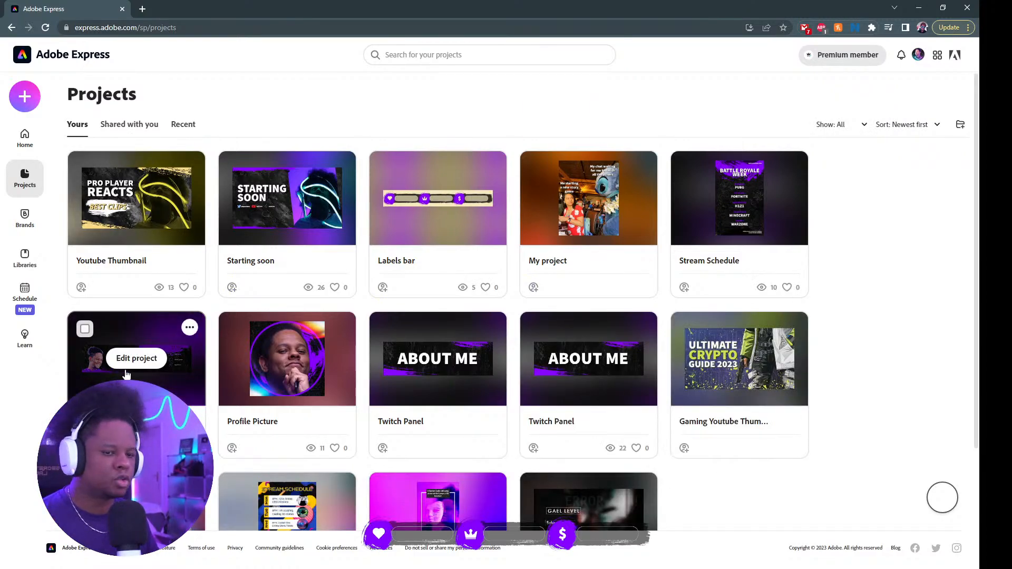
left_click(127, 361)
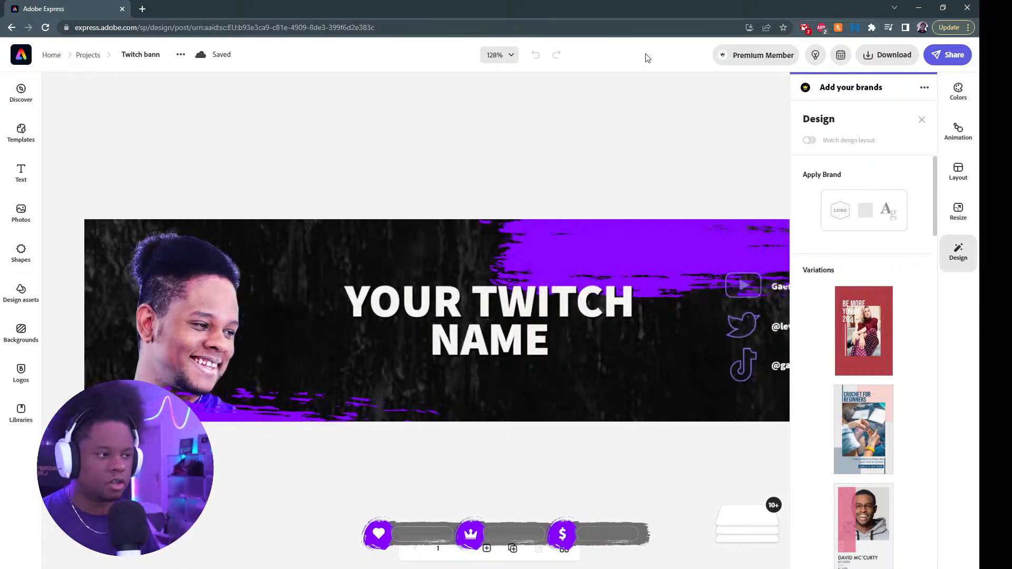
left_click(921, 120)
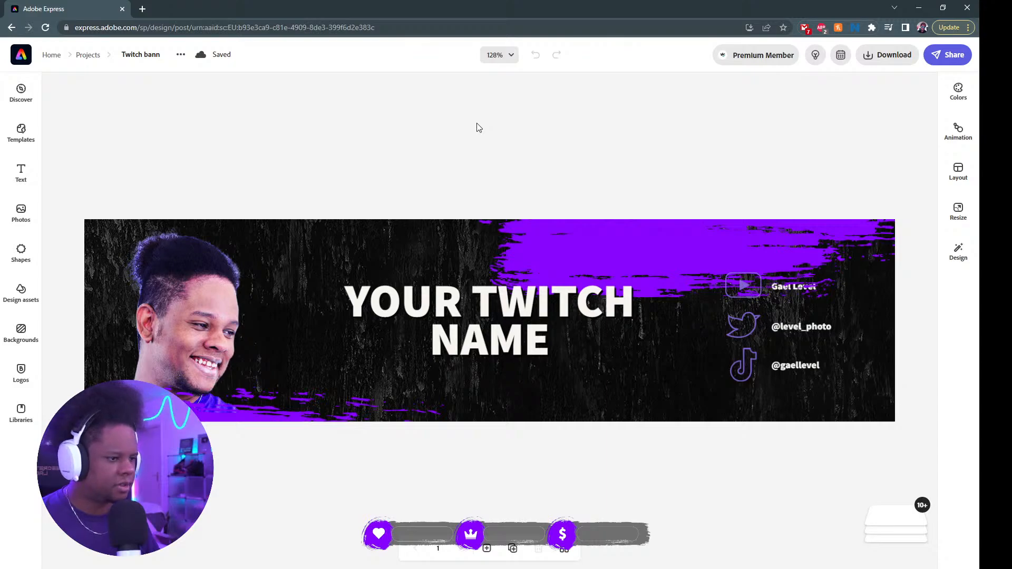
- Move the large purple brush stroke from the banner's upper right to behind the "YOUR TWITCH NAME" title
left_click(596, 241)
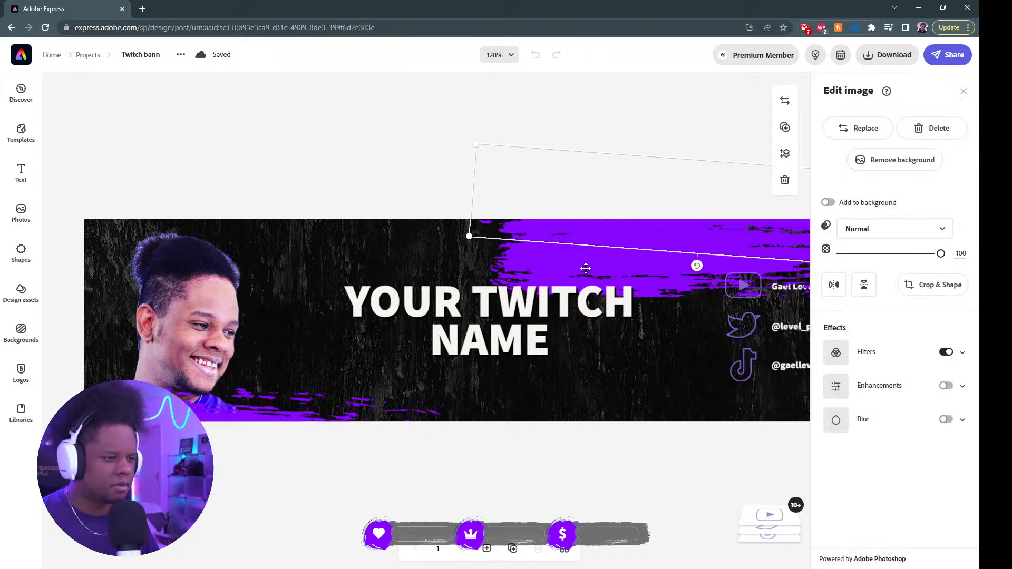
mouse_move(611, 267)
left_mouse_down()
mouse_move(590, 285)
mouse_move(445, 314)
mouse_move(463, 316)
left_mouse_up()
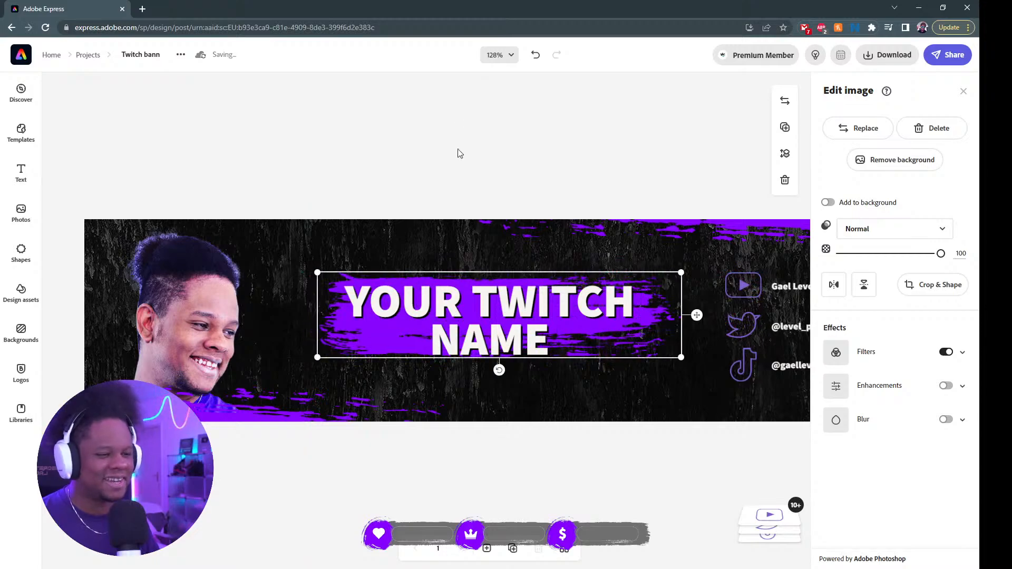
left_click(452, 165)
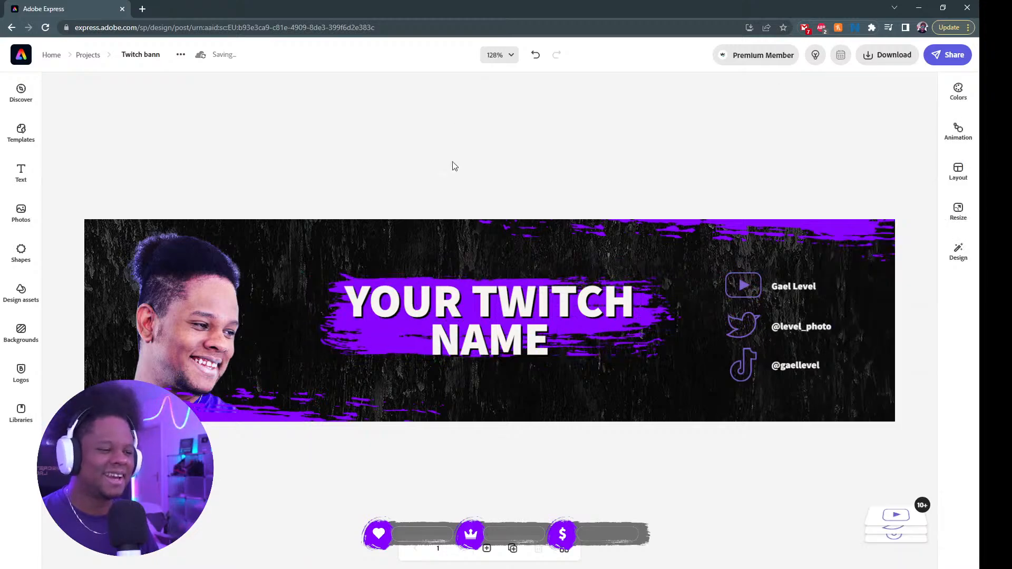
- Check the text of the social media handles on the banner and view the full layout at 102% zoom
left_click(795, 287)
left_click(786, 327)
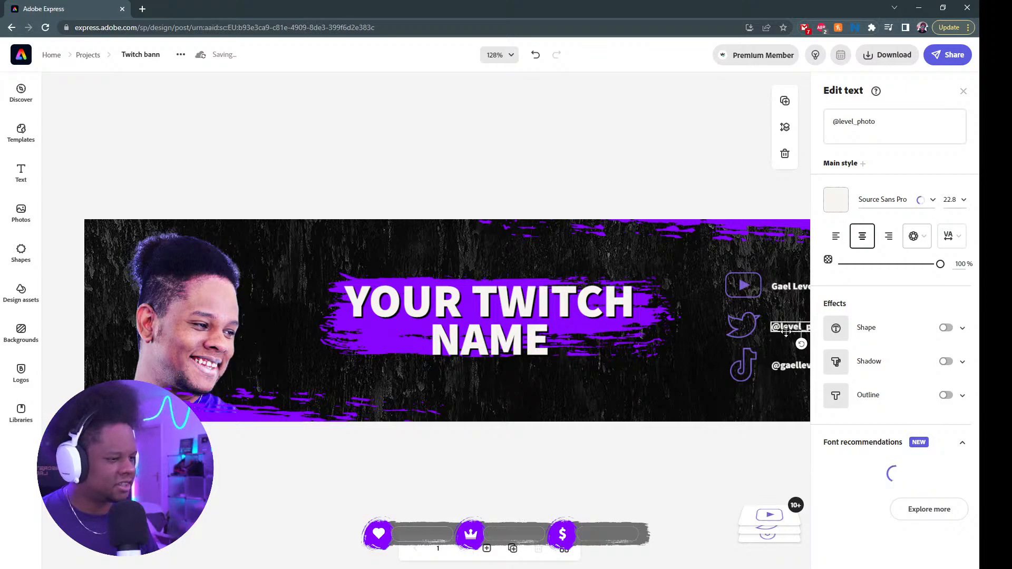
left_click(695, 291)
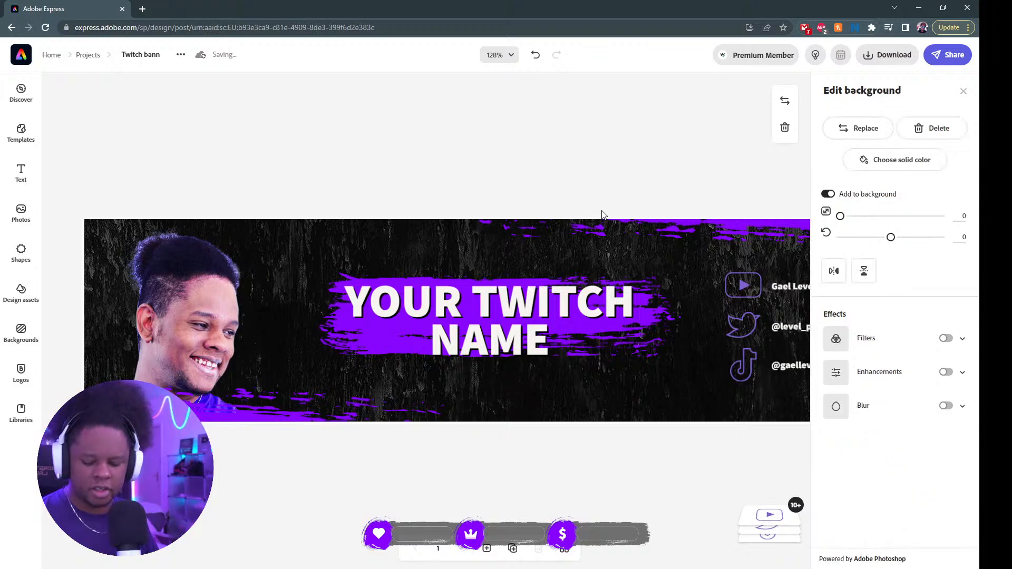
scroll(590, 151, "down", 3)
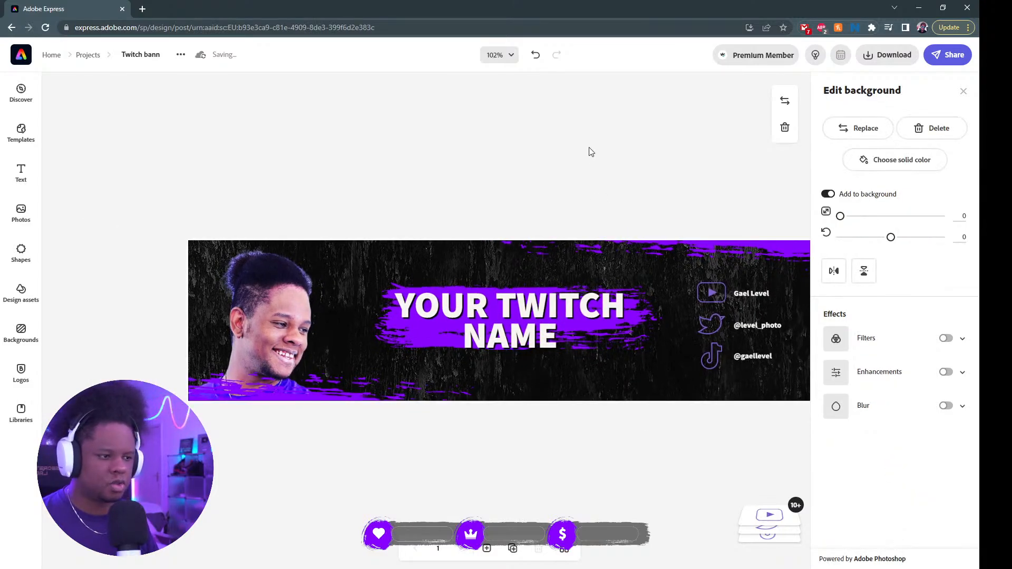
left_click_drag(585, 165, 542, 159)
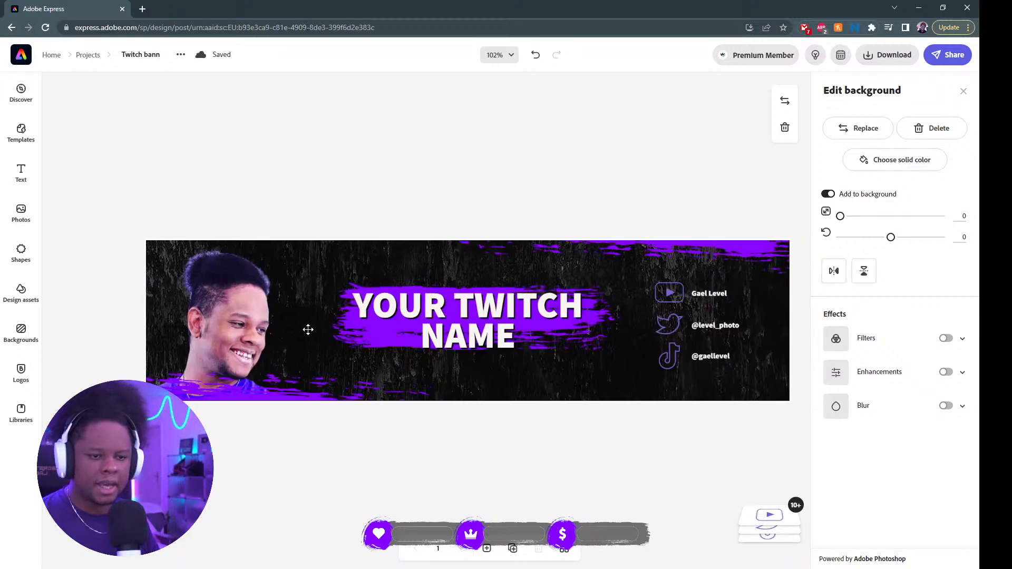
- Start replacing the portrait cutout on the Twitch banner and search the stock photos for "soldier"
left_click(236, 292)
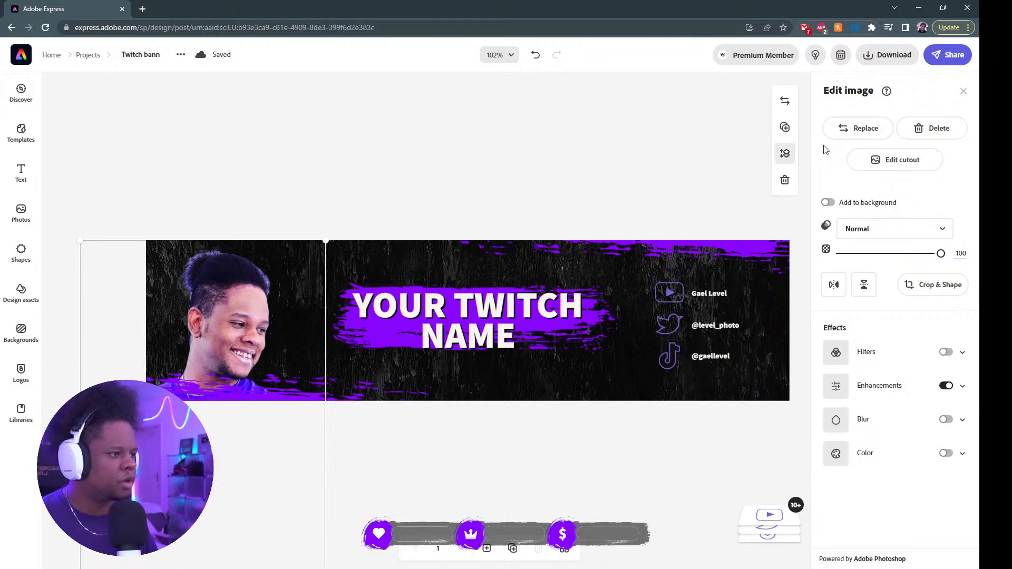
left_click(858, 128)
scroll(125, 253, "down", 5)
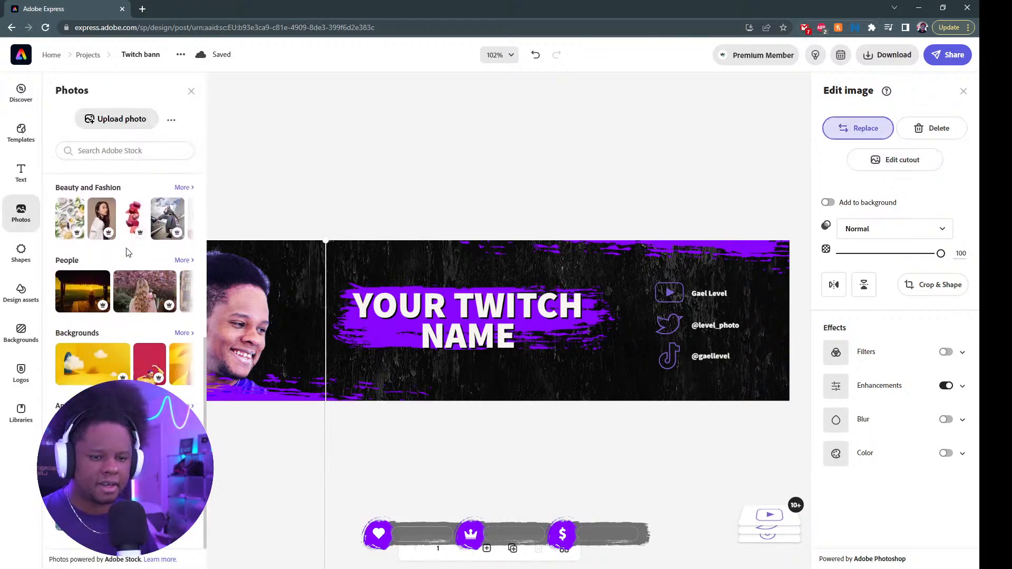
scroll(126, 253, "up", 3)
left_click(115, 151)
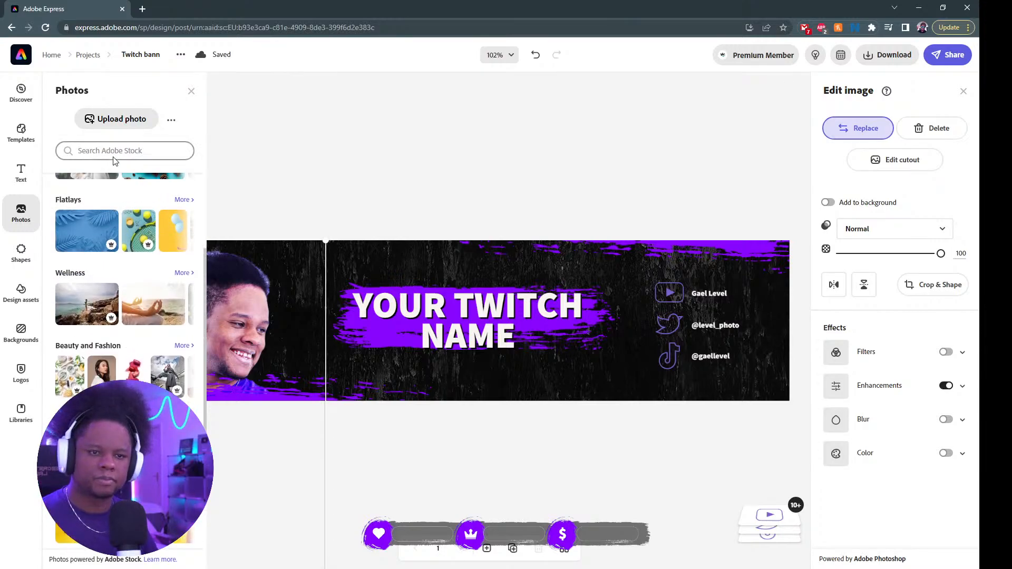
type("soldi")
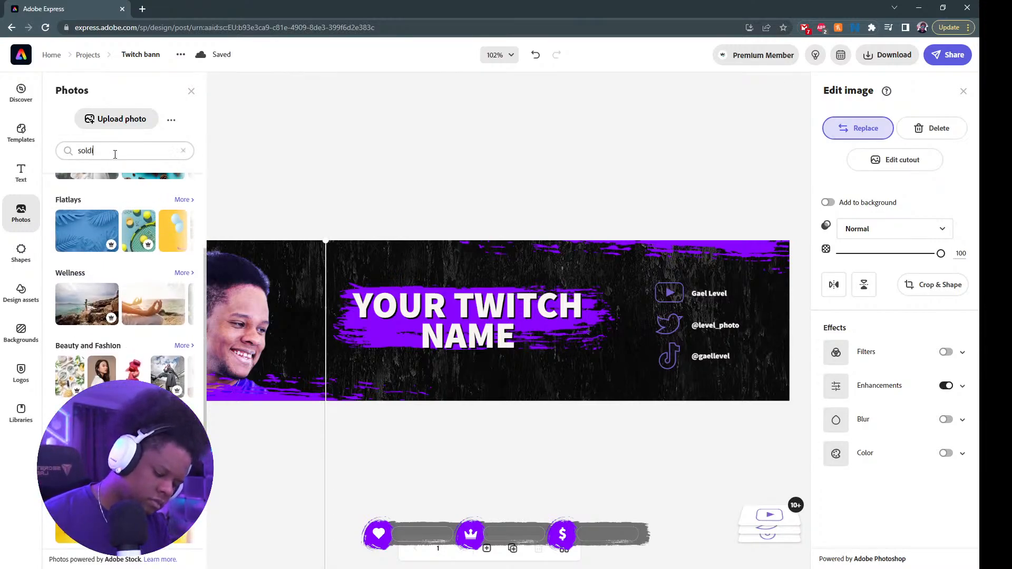
type("er")
key("Return")
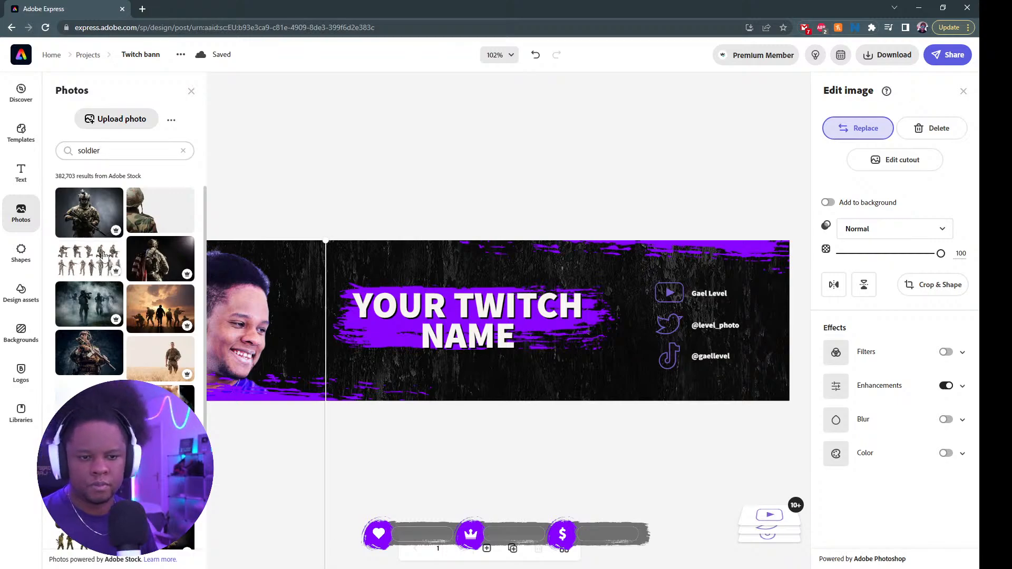
- Replace the portrait with the photo of a helmeted soldier seen from behind, and lower it so the helmet and backpack fit the banner
scroll(104, 256, "down", 10)
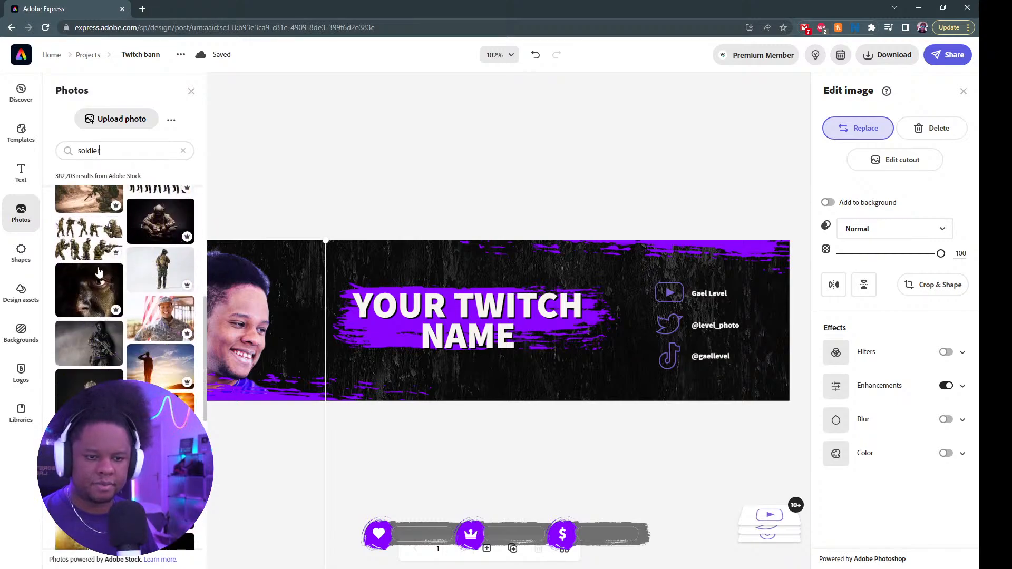
scroll(98, 271, "down", 8)
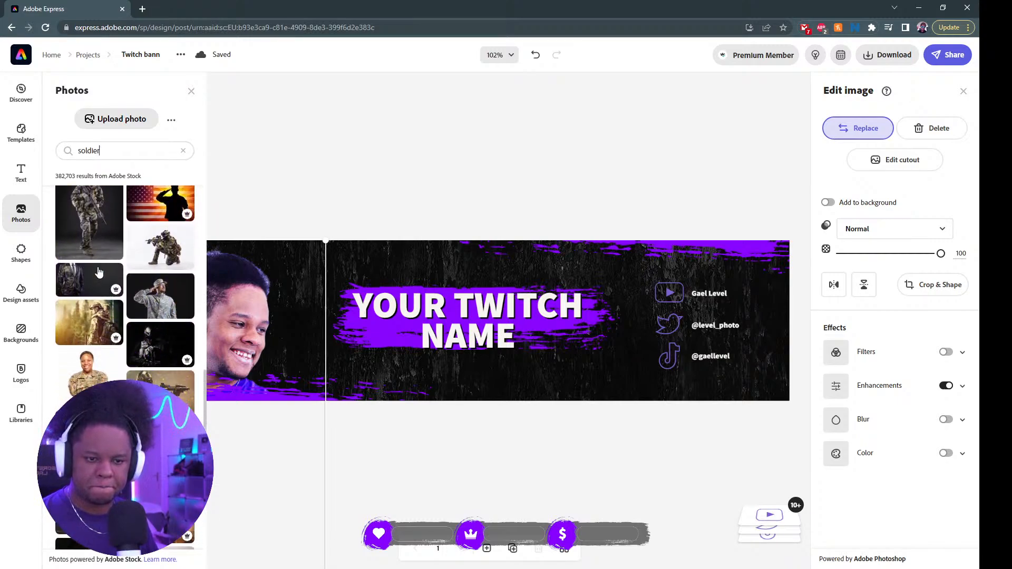
scroll(98, 271, "down", 8)
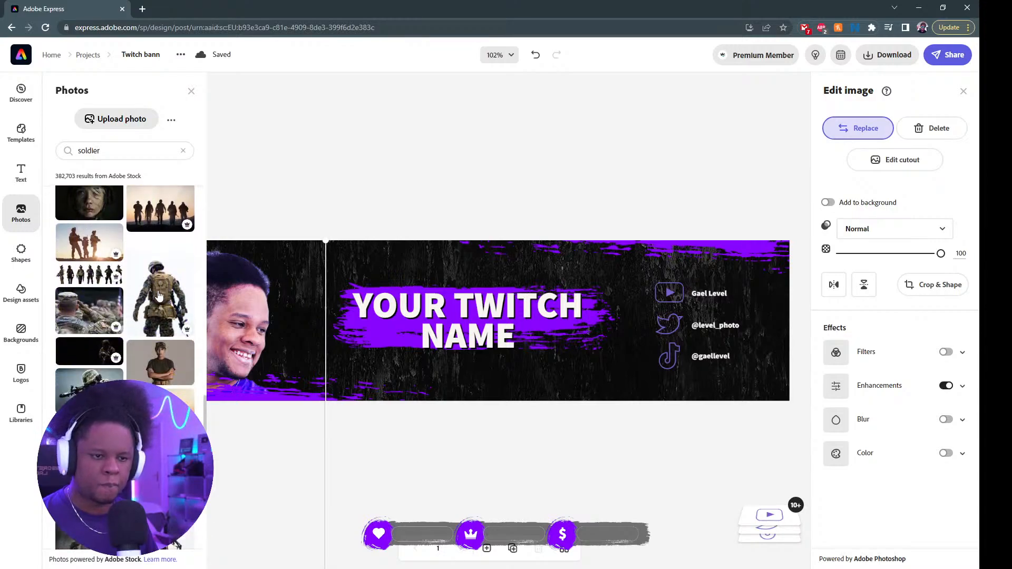
left_click(159, 295)
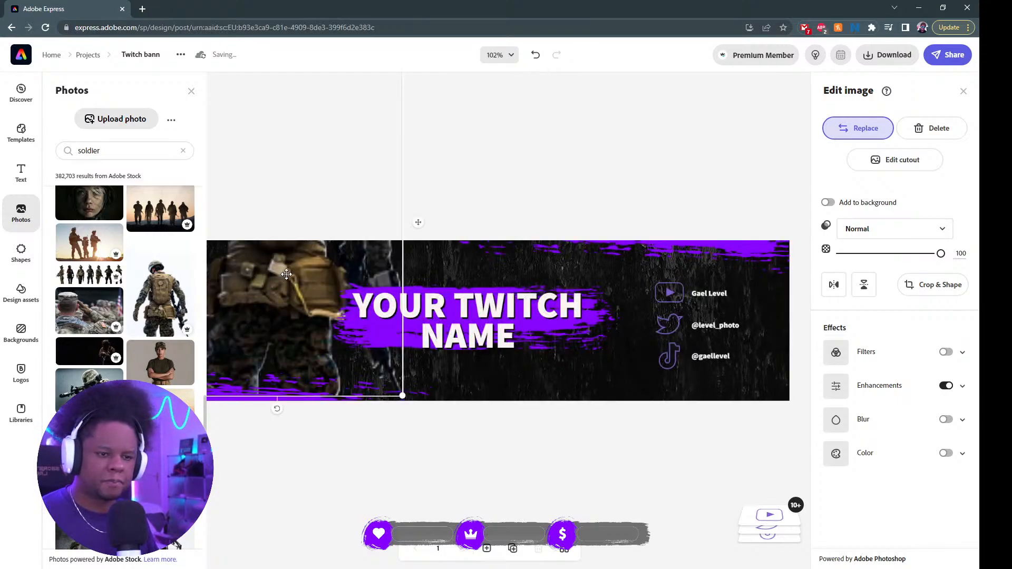
left_click_drag(262, 318, 267, 454)
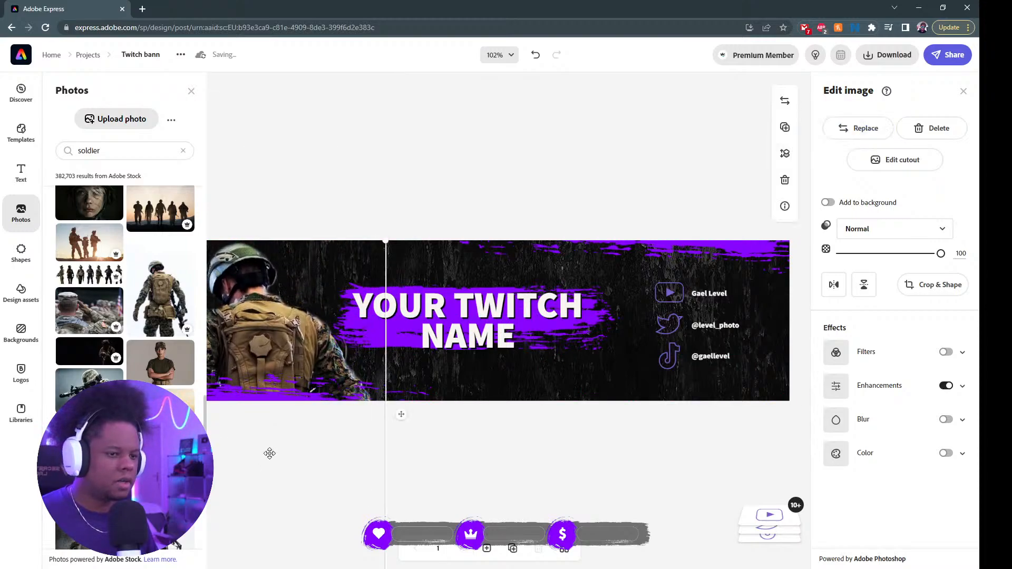
left_click(324, 141)
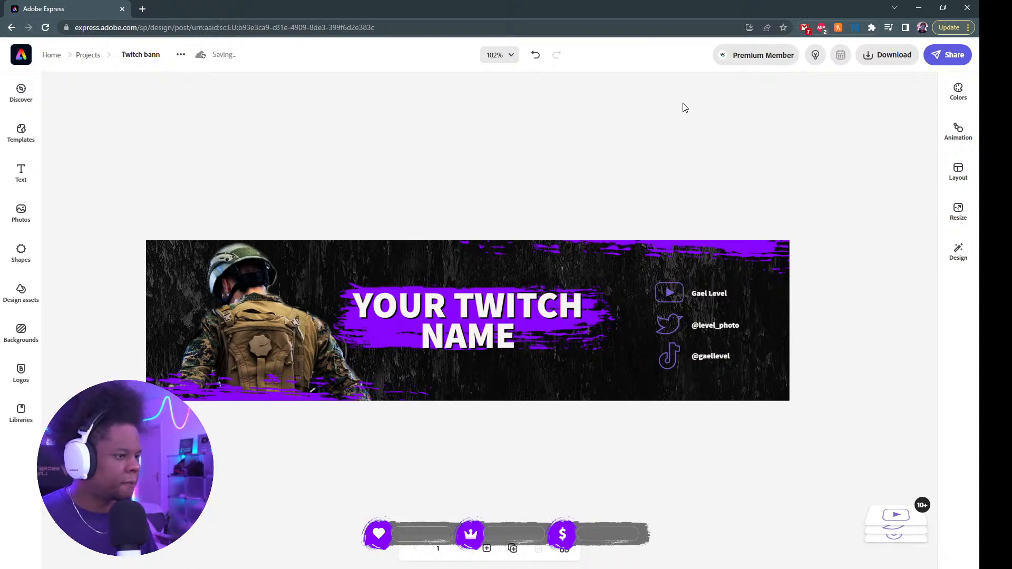
- Shuffle the banner's current color theme until the title and handles are peach and the social icons pale yellow
left_click(958, 94)
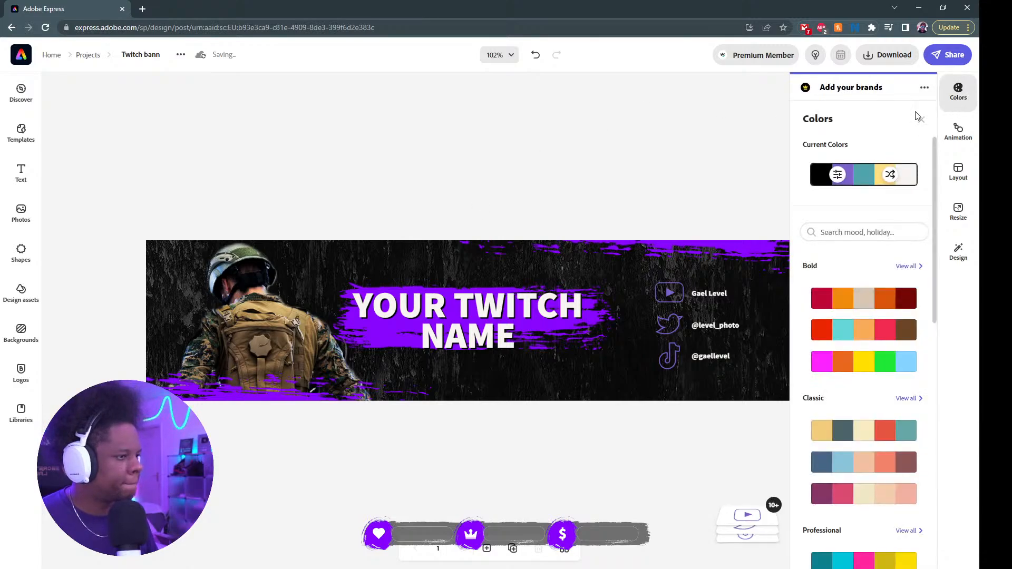
left_click(891, 176)
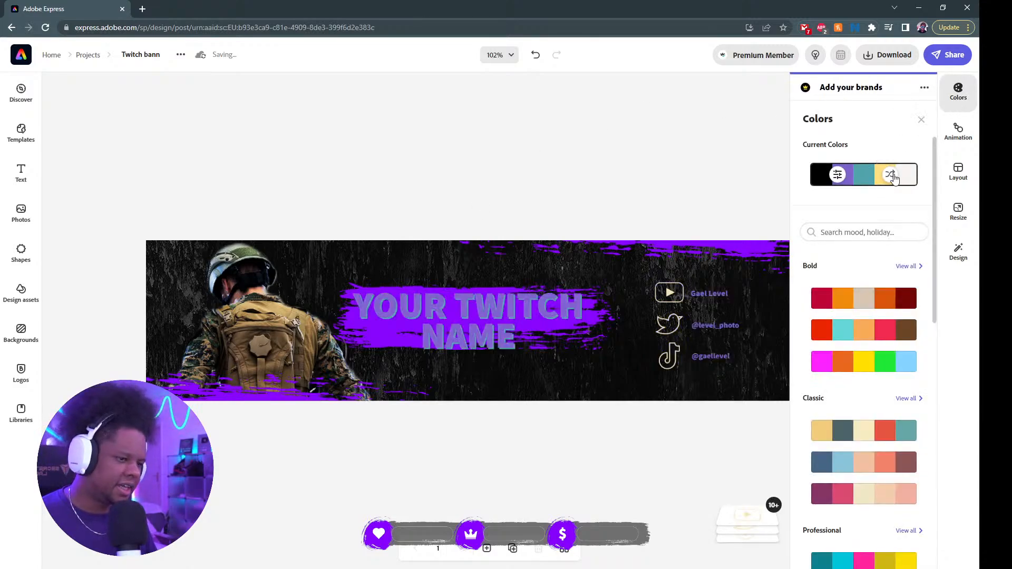
left_click(891, 176)
left_click(892, 176)
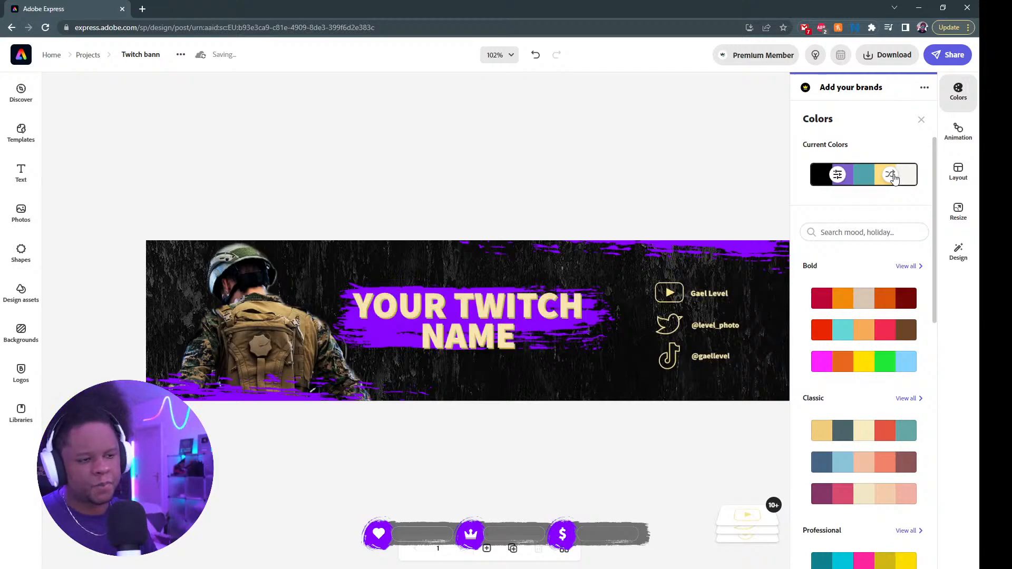
left_click(892, 176)
left_click(892, 176)
left_click(892, 176)
left_click(892, 176)
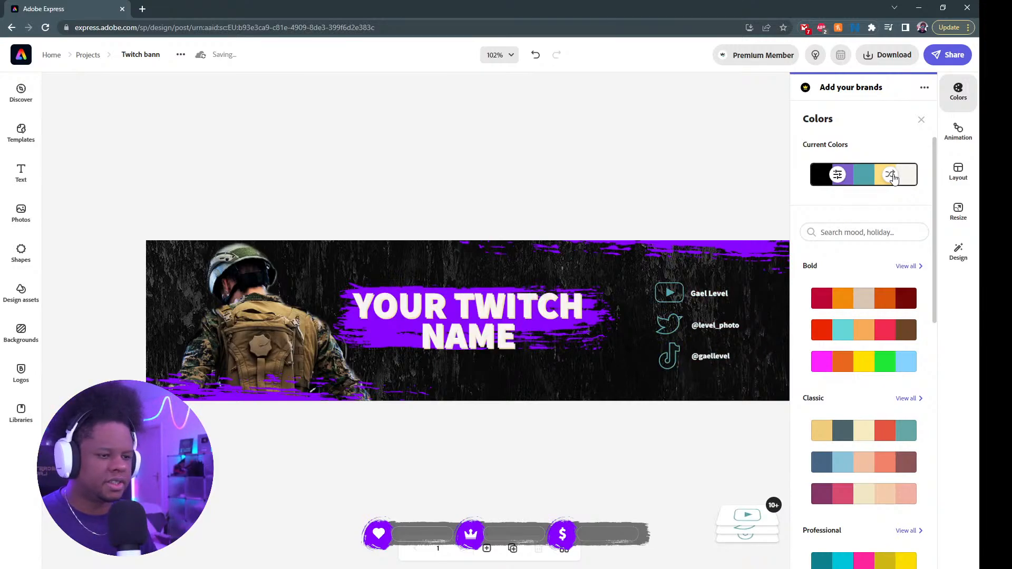
left_click(893, 176)
left_click(892, 176)
left_click(893, 176)
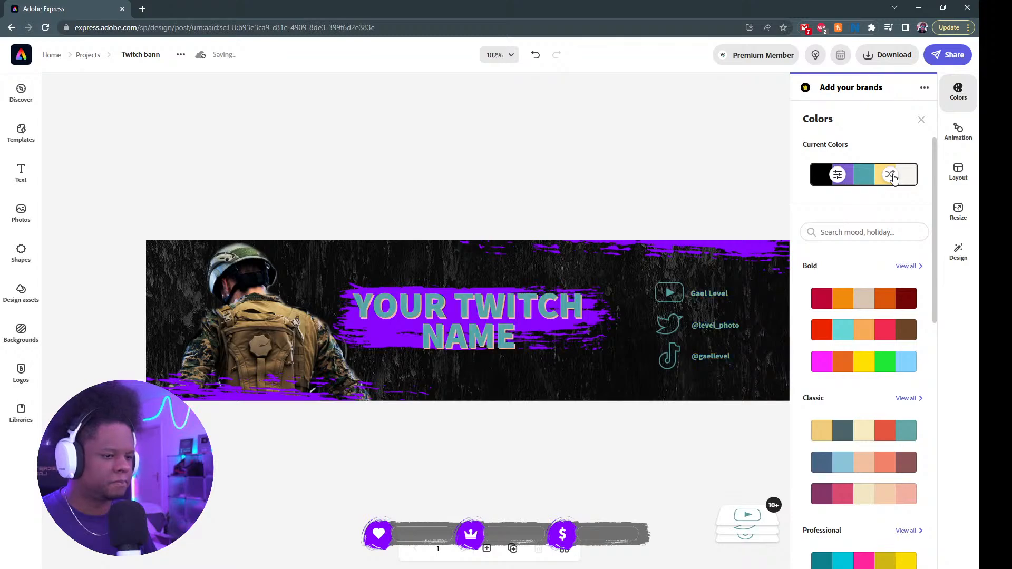
left_click(893, 176)
- Look through the suggested color palettes, including the Pastel, Color pop, Modern and Retro groups
scroll(860, 258, "down", 6)
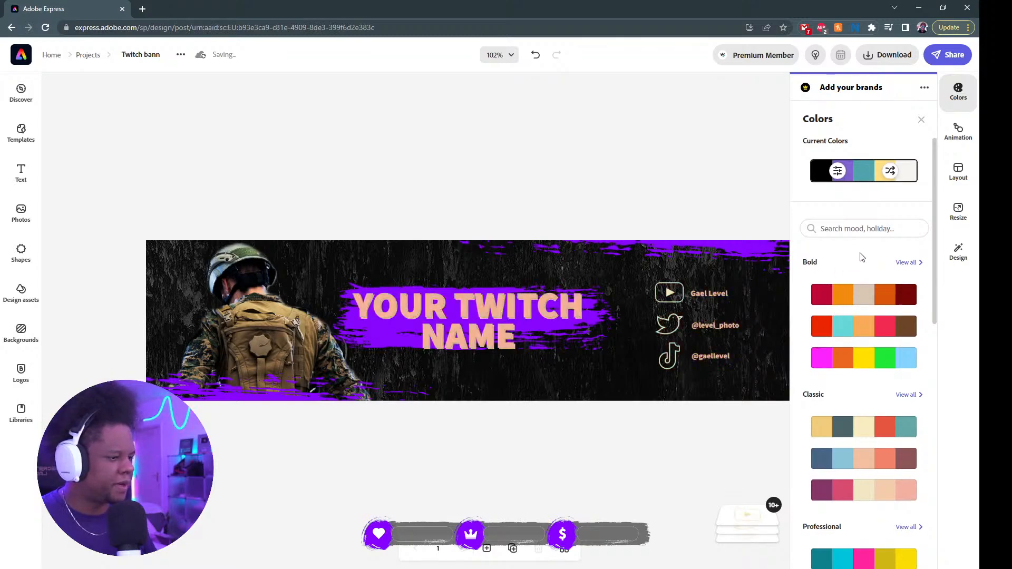
scroll(859, 252, "down", 7)
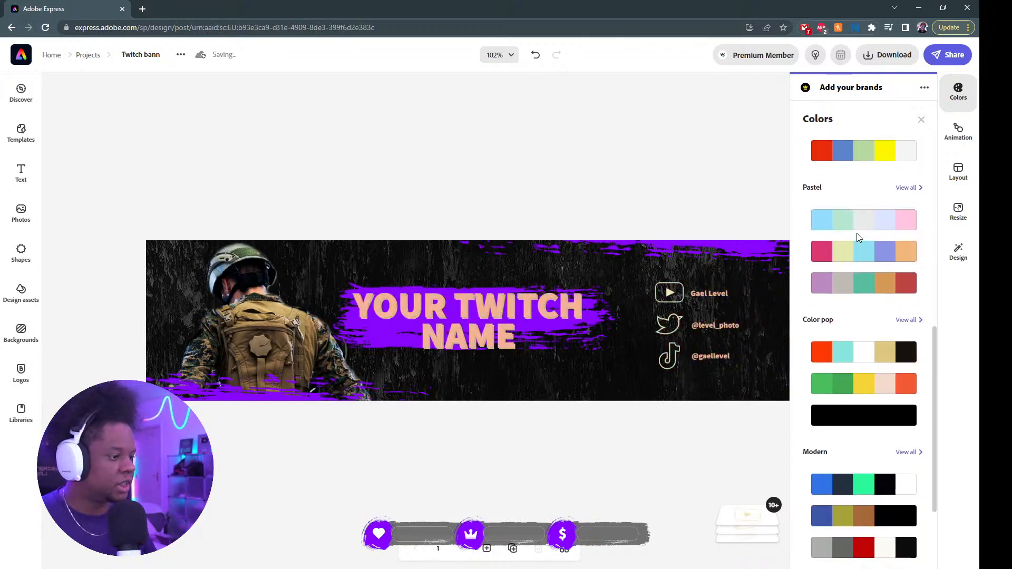
scroll(851, 380, "up", 13)
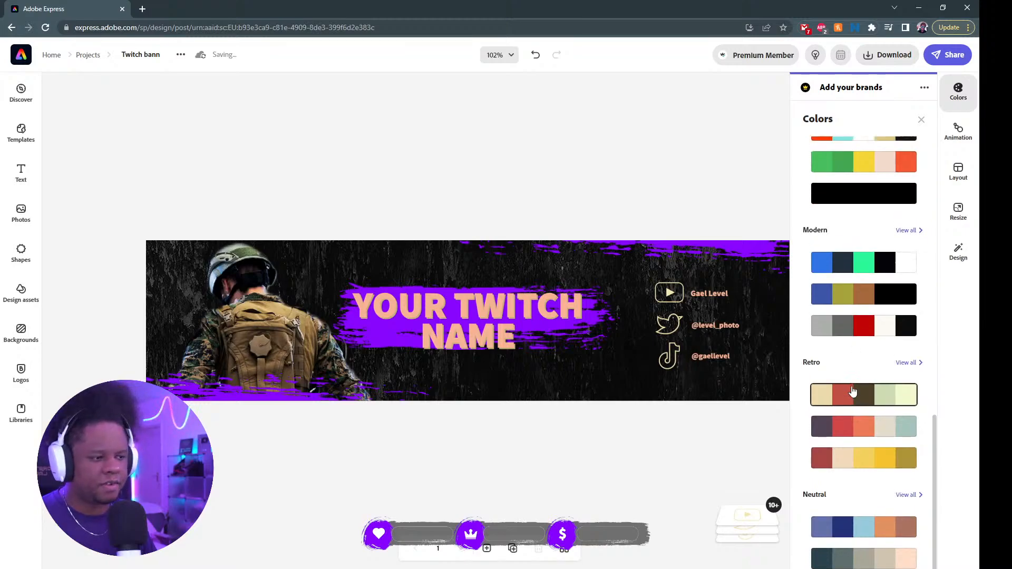
left_click(857, 237)
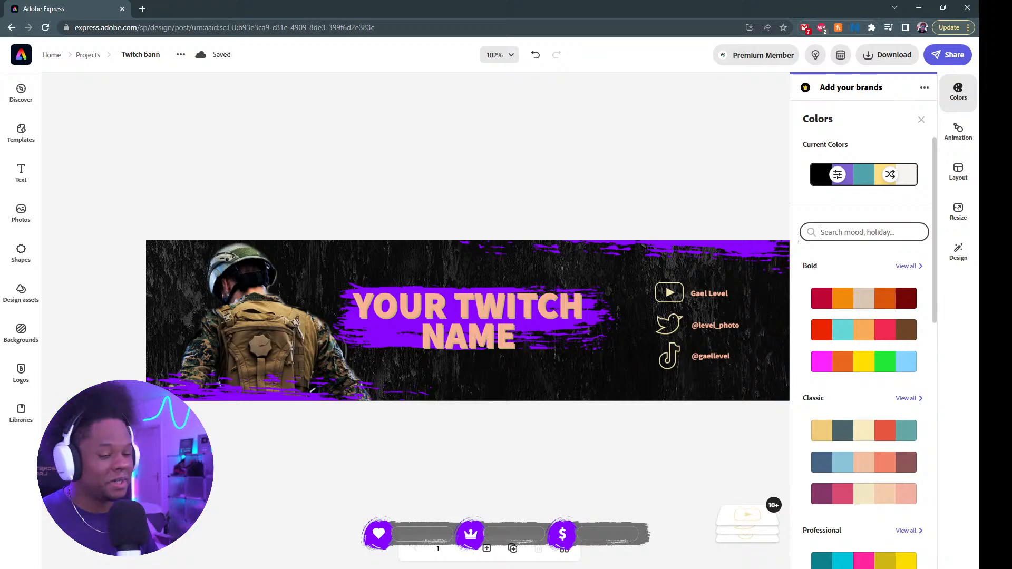
- Return to the projects and open the "Profile Picture" project
left_click(89, 56)
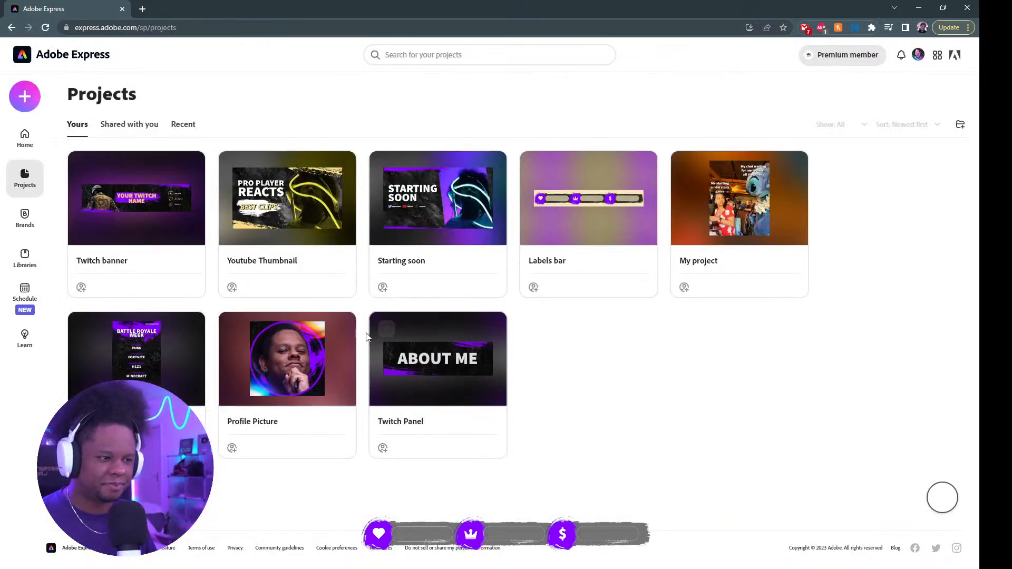
scroll(154, 327, "down", 2)
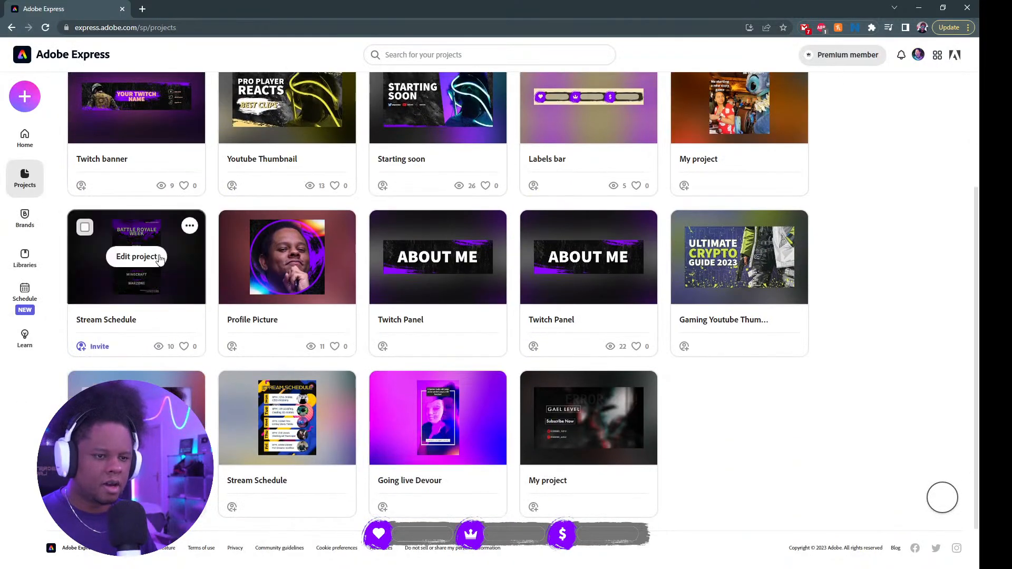
left_click(259, 268)
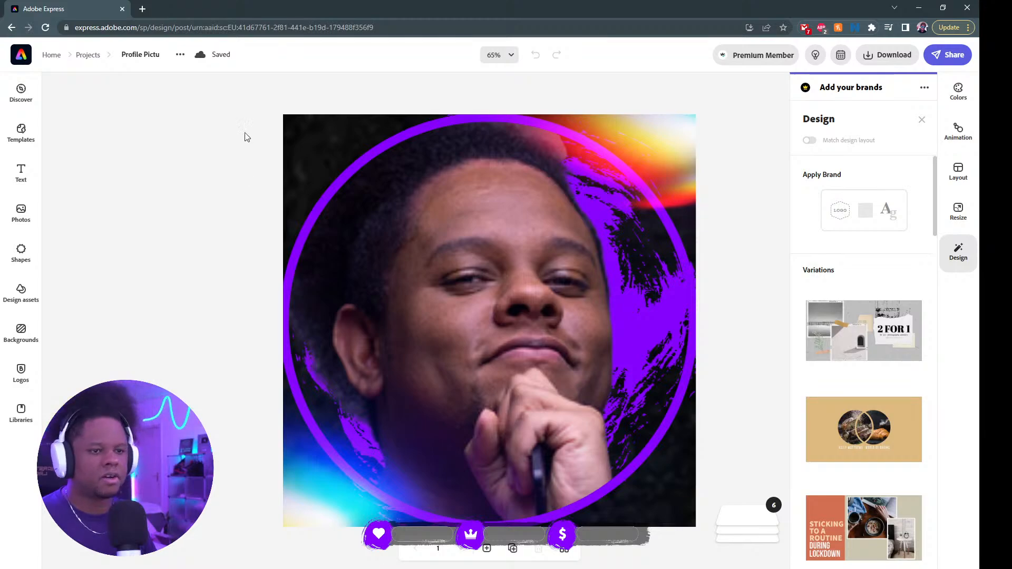
- Move the light leak at the picture's upper right inward over the purple brush, and select the purple ring and expand the layer stack
left_click(656, 144)
left_click_drag(659, 150, 580, 214)
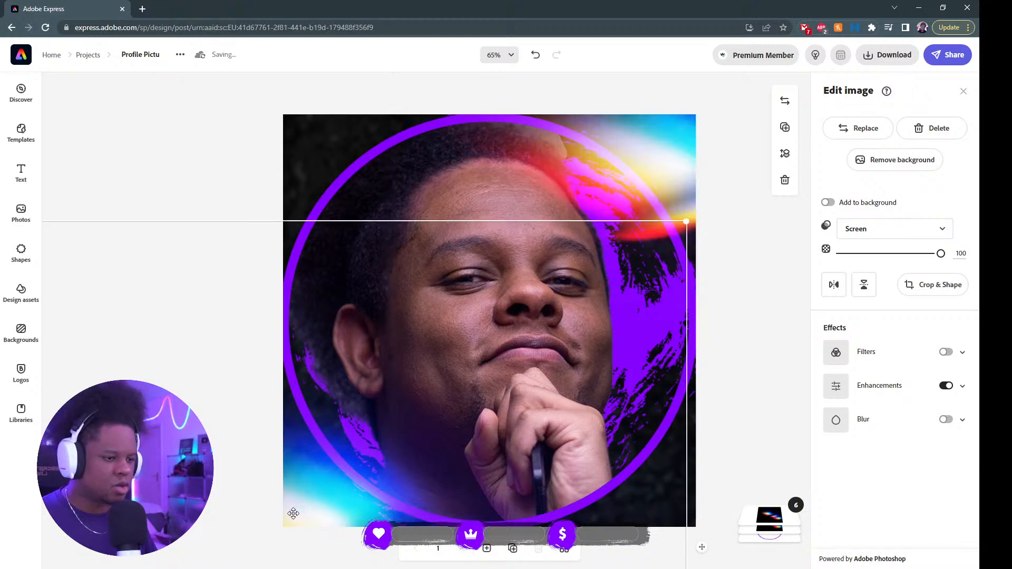
left_click(361, 152)
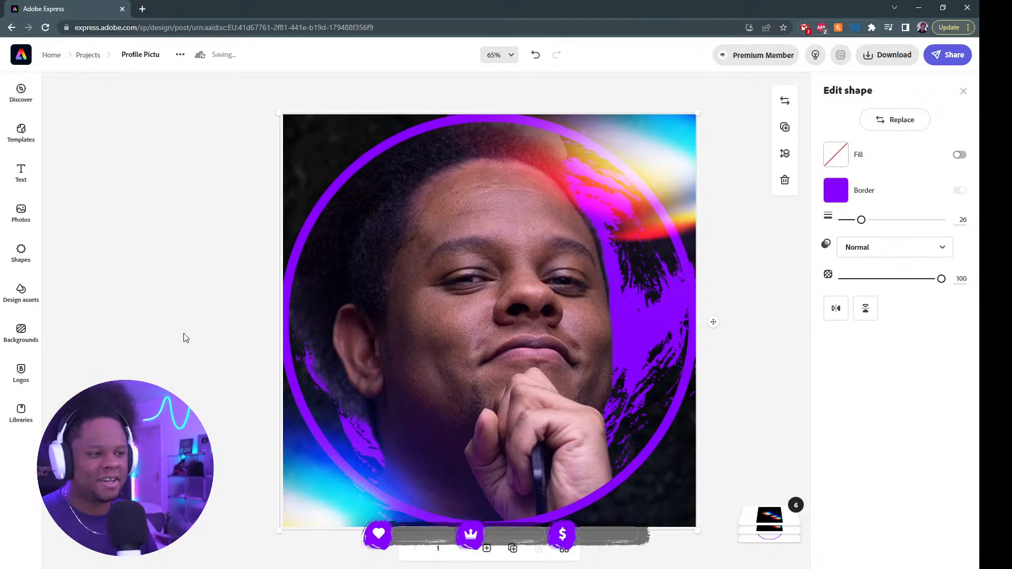
left_click(796, 510)
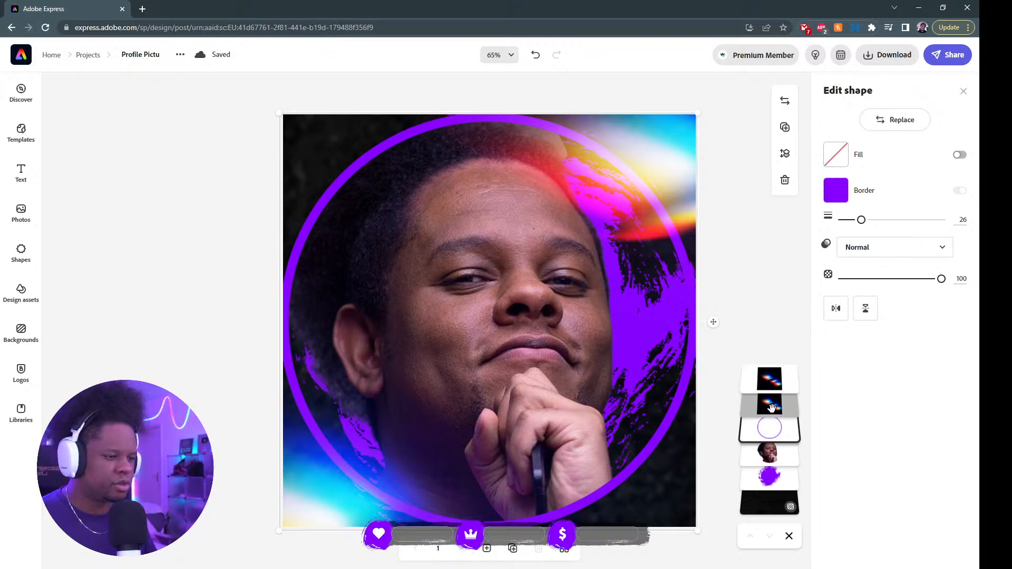
- Return to the projects and open the first "Twitch Panel" project with the "ABOUT ME" design
left_click(85, 50)
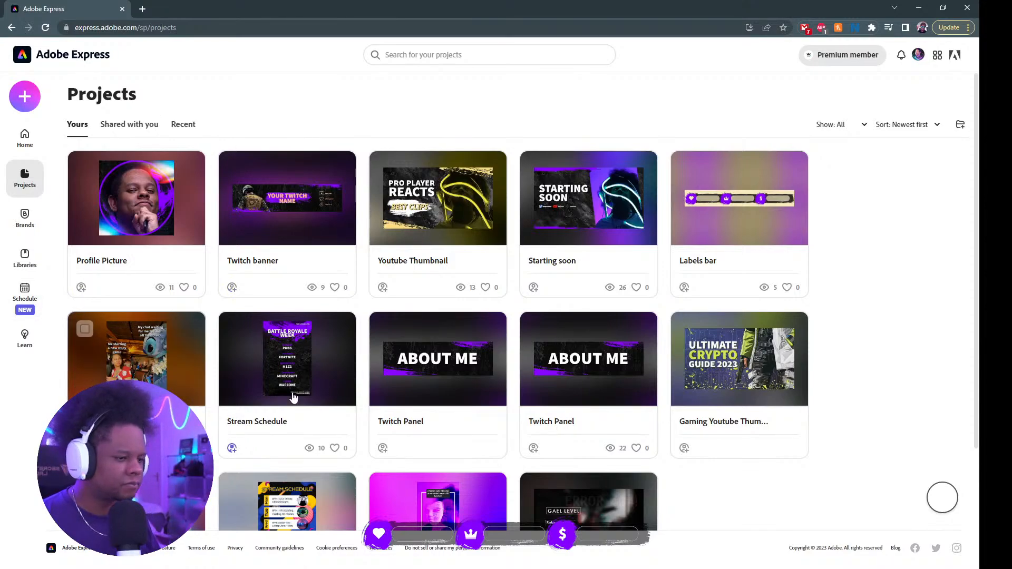
mouse_move(453, 393)
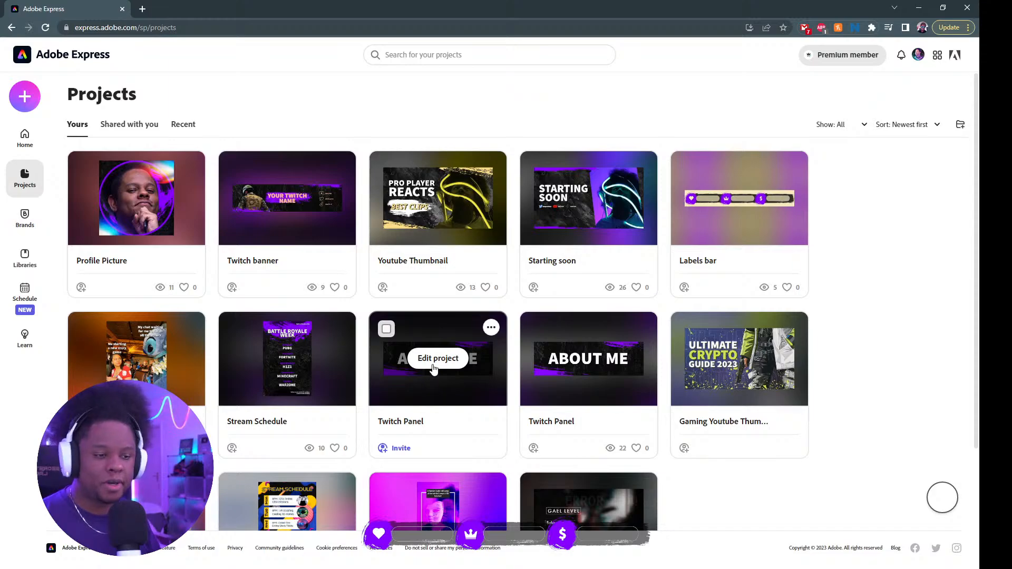
left_click(433, 369)
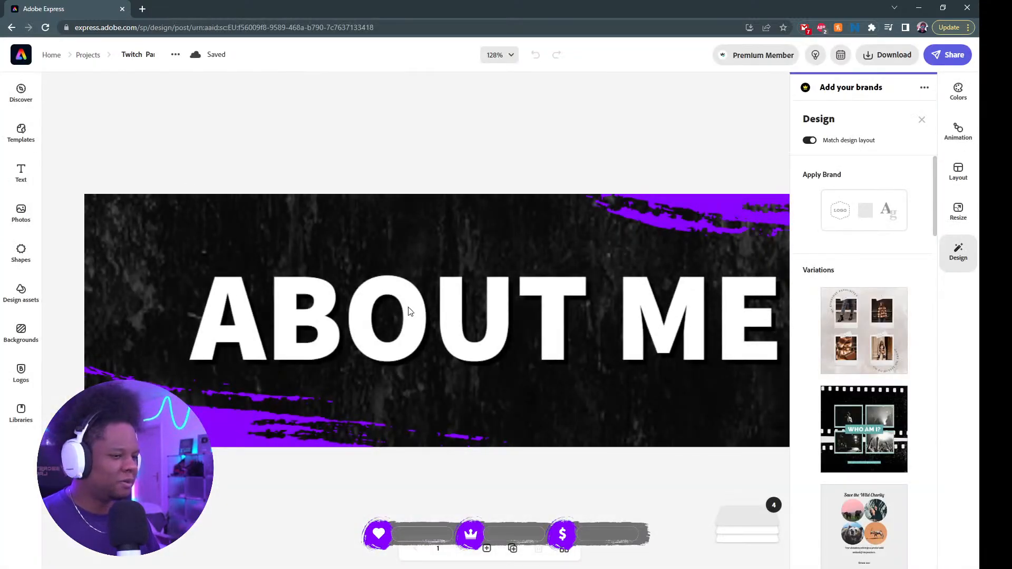
- Select the "ABOUT ME" title and examine its effects, the available fonts and the full list of font recommendations
left_click(493, 336)
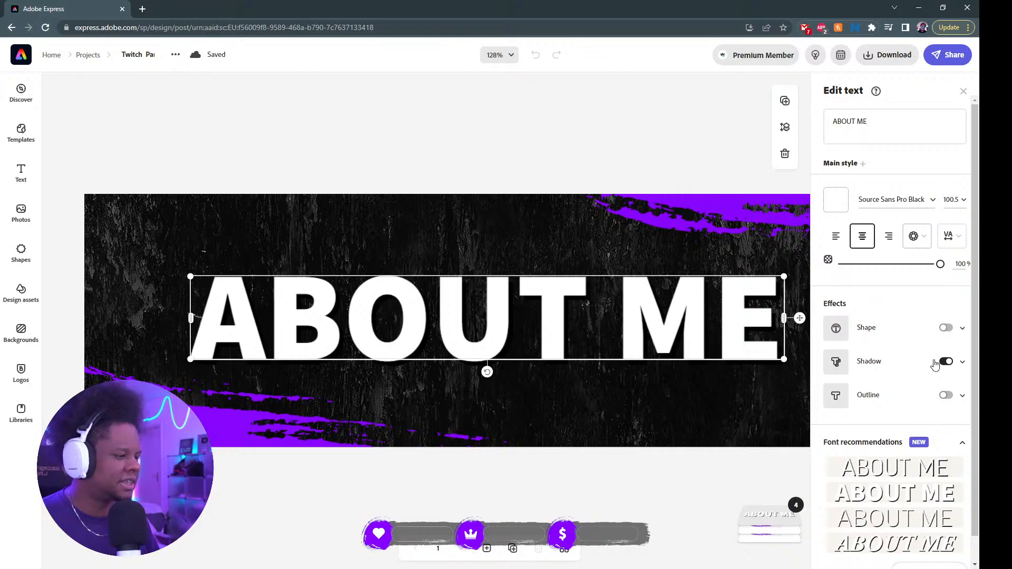
scroll(897, 363, "down", 1)
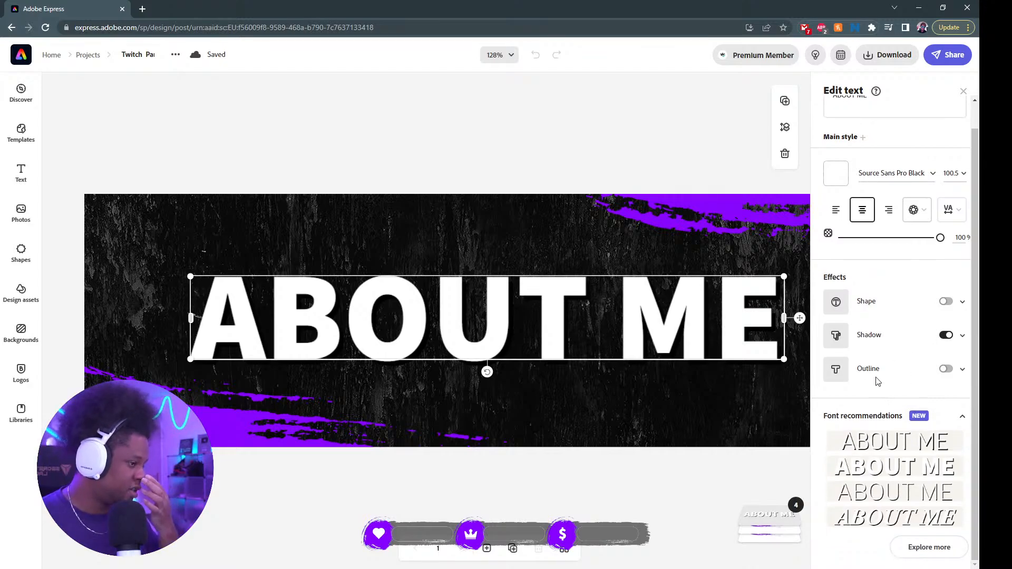
left_click(931, 173)
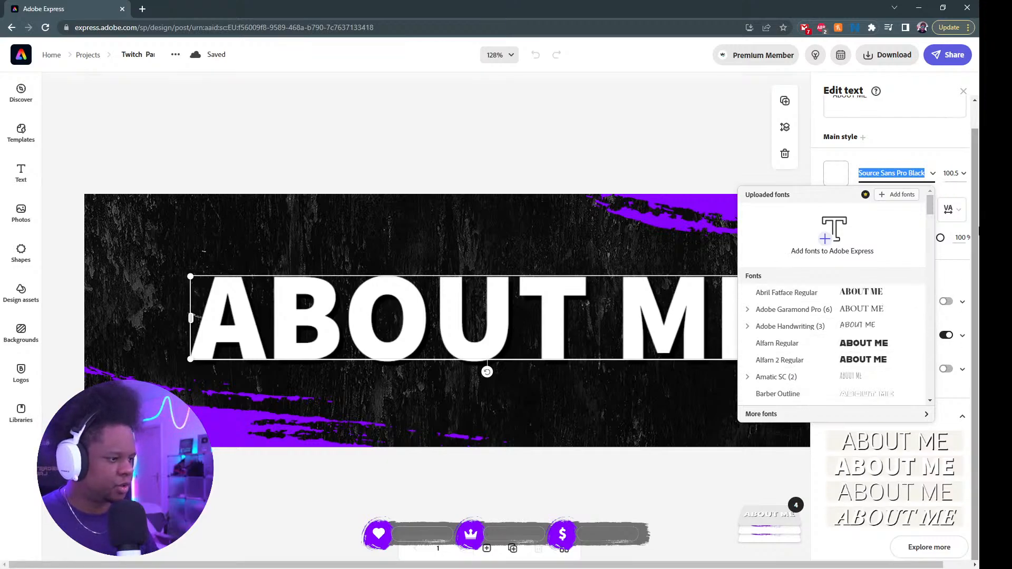
left_click(905, 548)
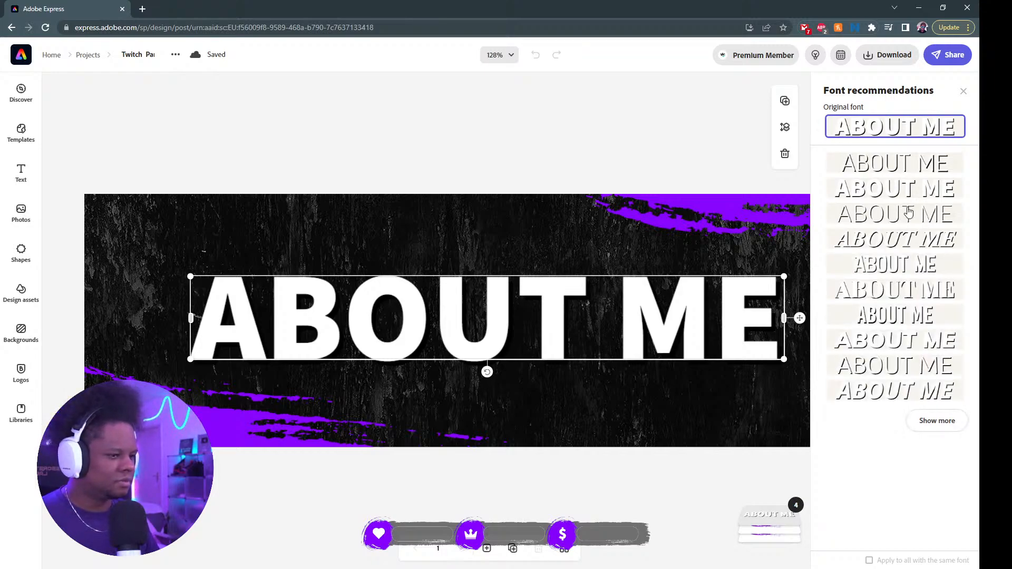
- Return to the projects, open the "Gaming Youtube Thum…" project with the "ULTIMATE CRYPTO GUIDE 2023" design and dismiss the design suggestions
left_click(88, 56)
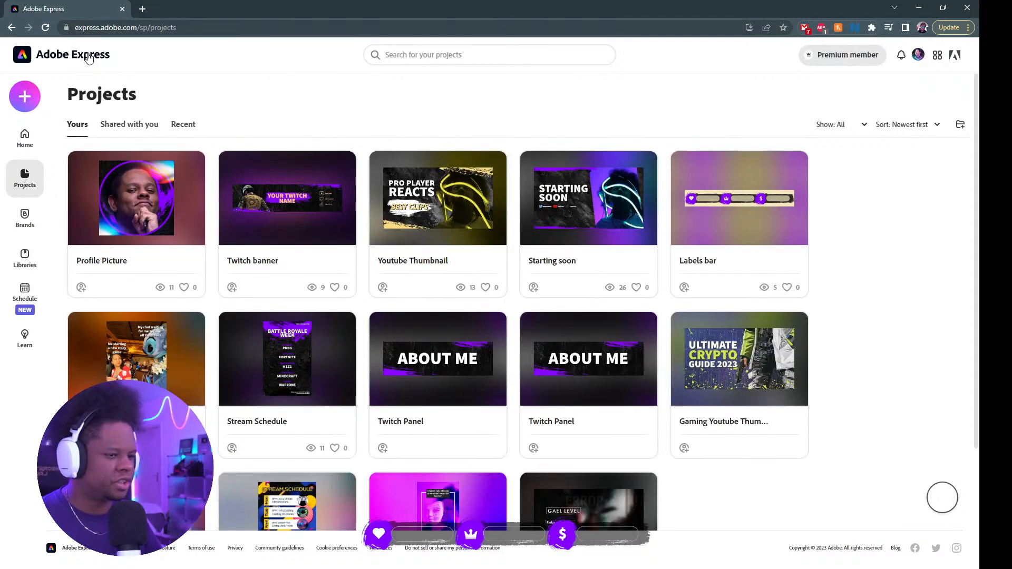
scroll(361, 376, "down", 2)
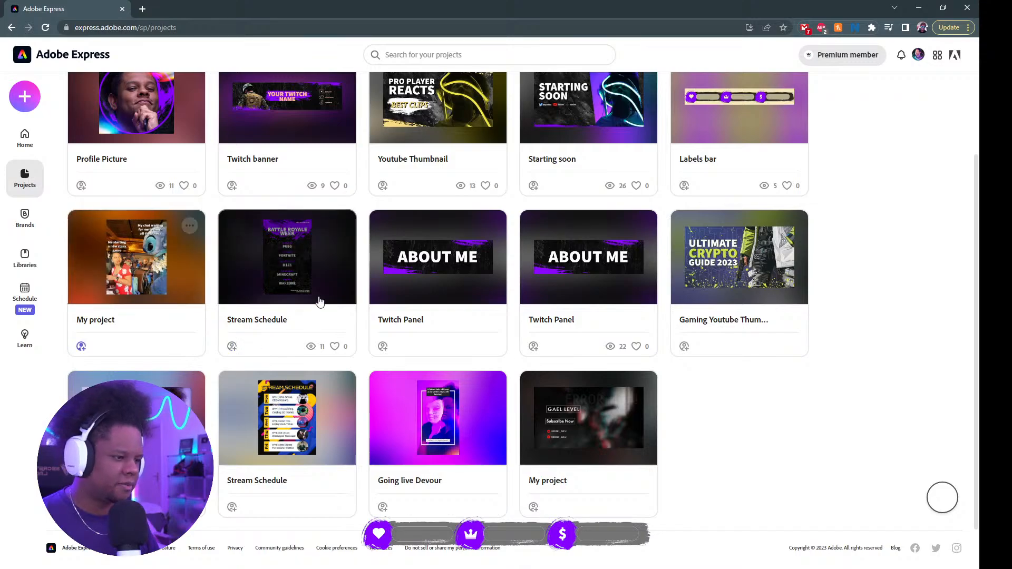
left_click(723, 262)
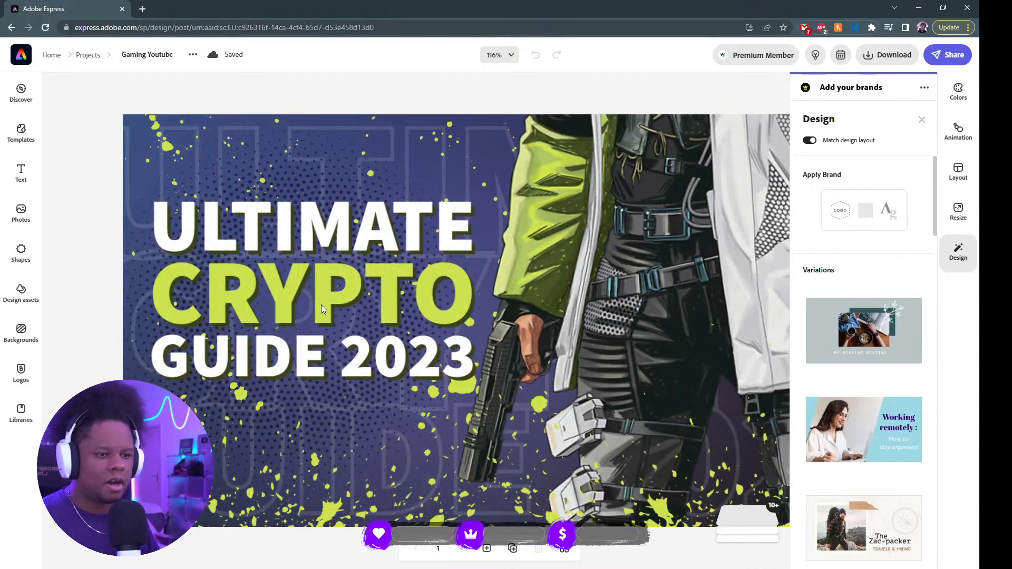
left_click(921, 121)
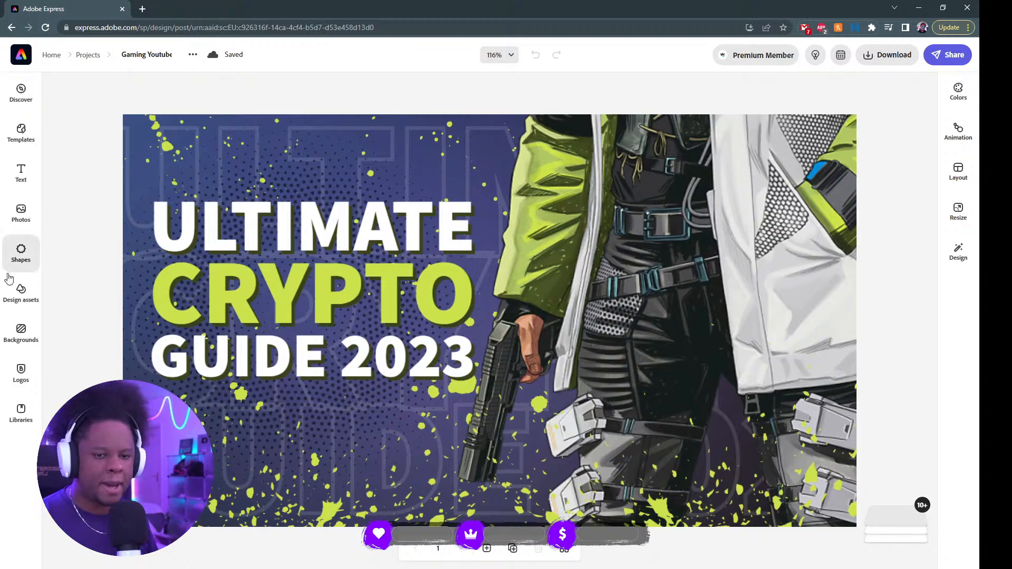
- Replace the thumbnail's background with the dark blue and purple nebula image from the Space backgrounds
left_click(21, 332)
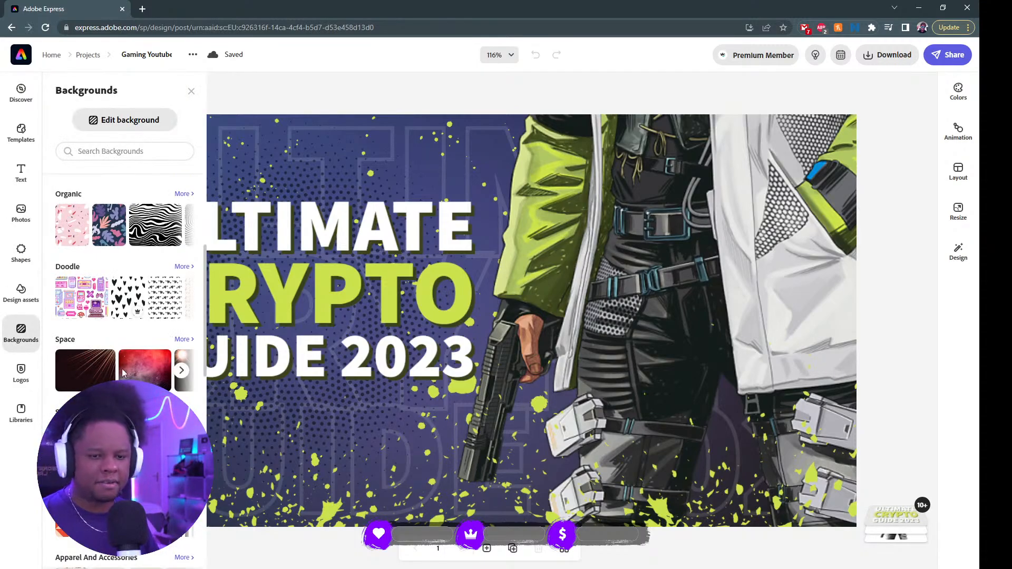
left_click(181, 369)
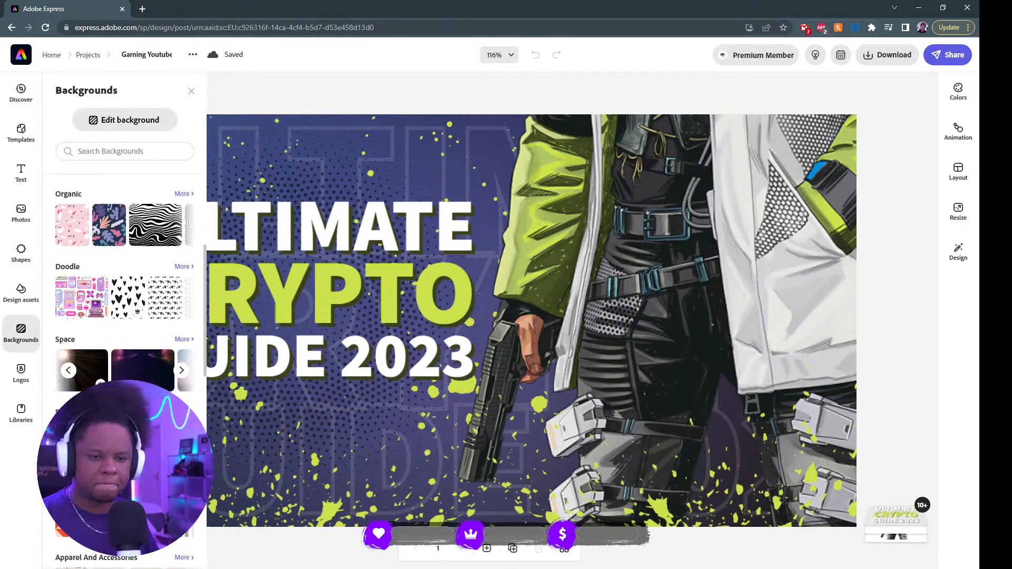
left_click(142, 370)
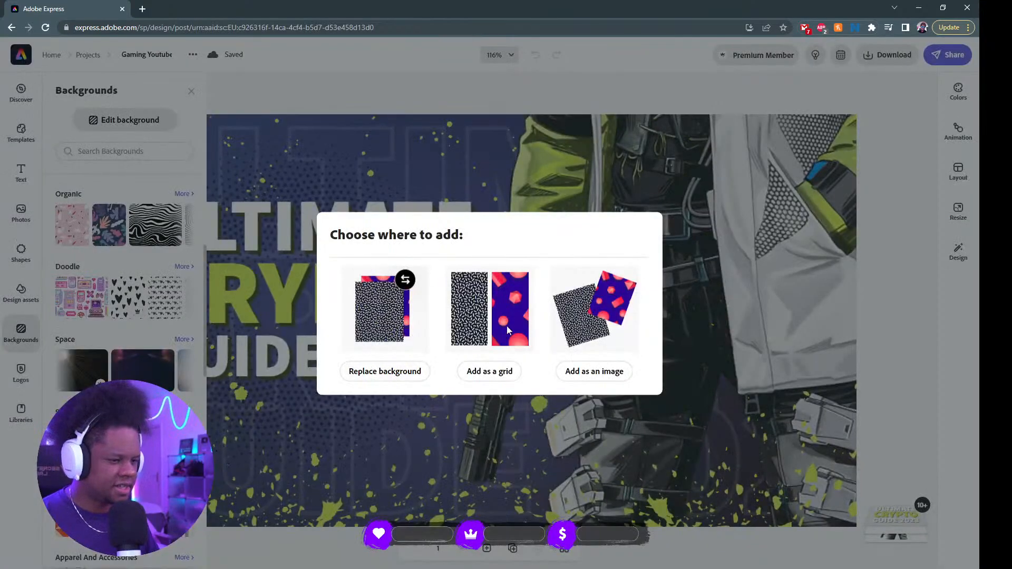
left_click(378, 374)
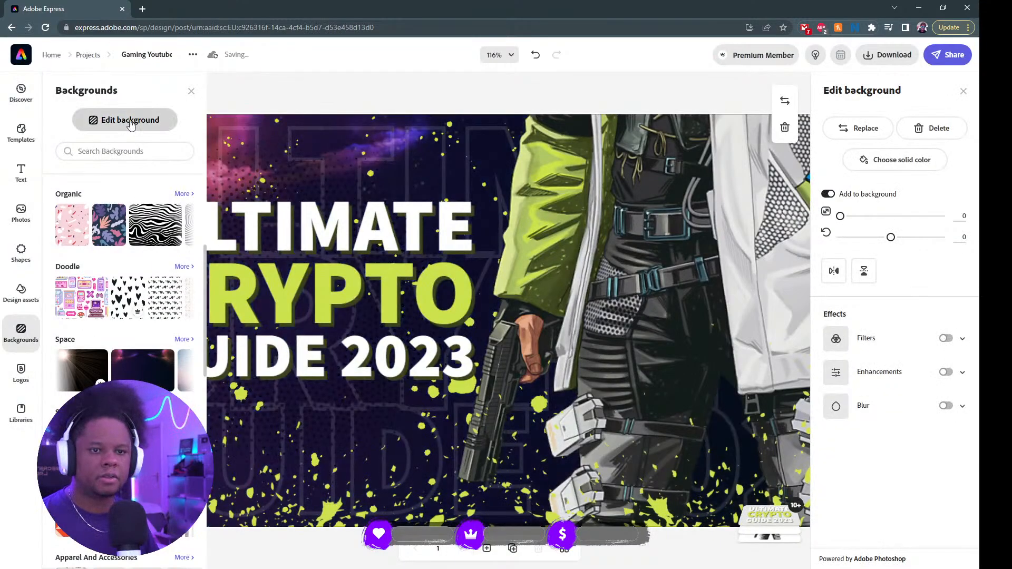
- Search the backgrounds for "dark", replace the thumbnail's background with a black grunge texture and turn on its Blur effect
left_click(121, 151)
type("dark")
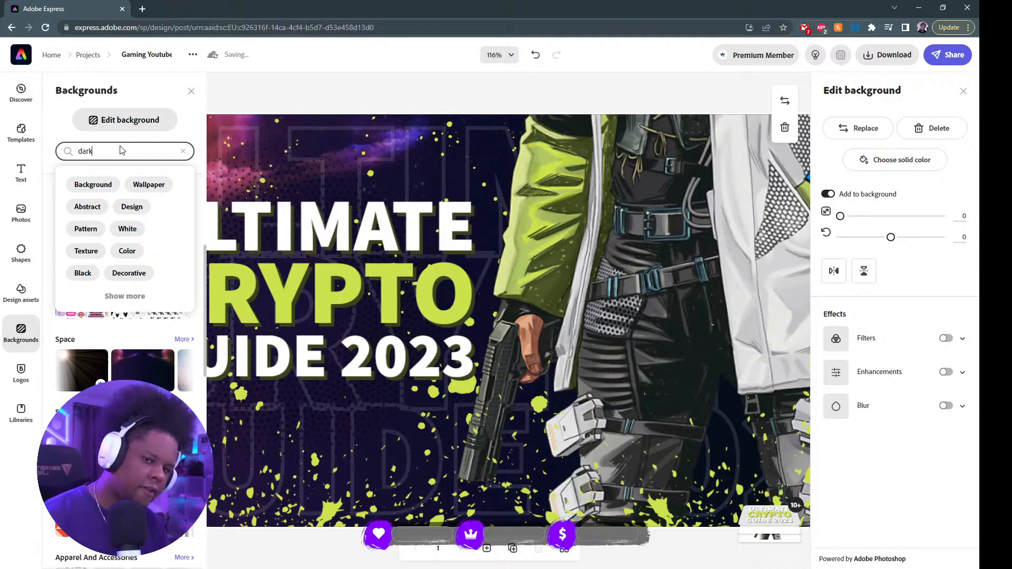
key("Return")
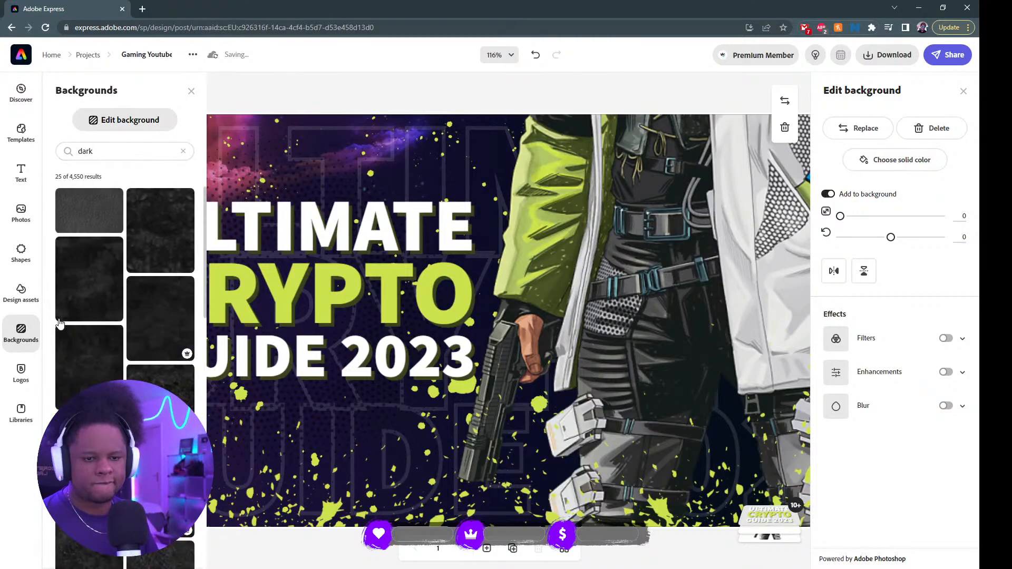
scroll(113, 376, "down", 6)
left_click(93, 287)
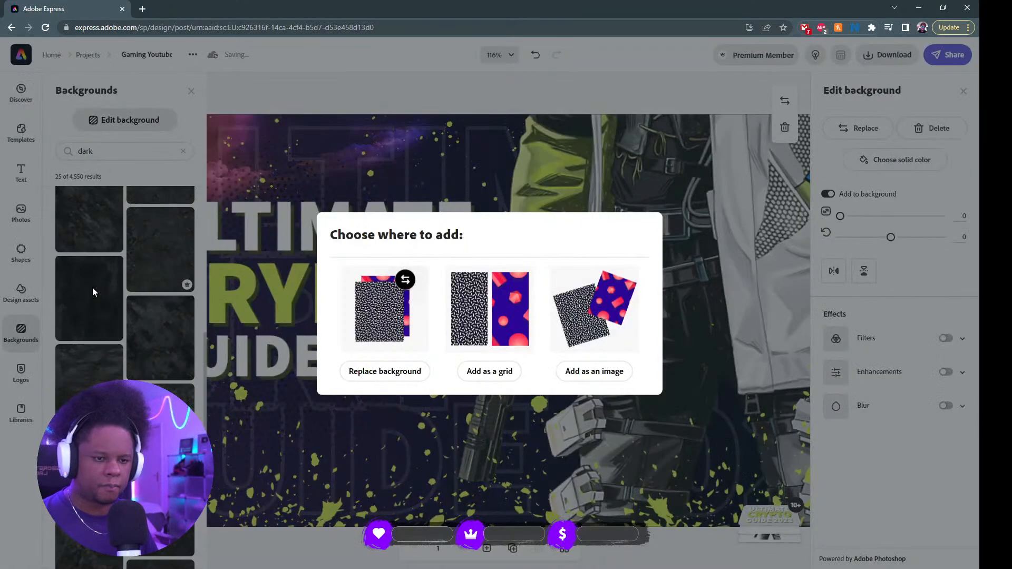
left_click(400, 370)
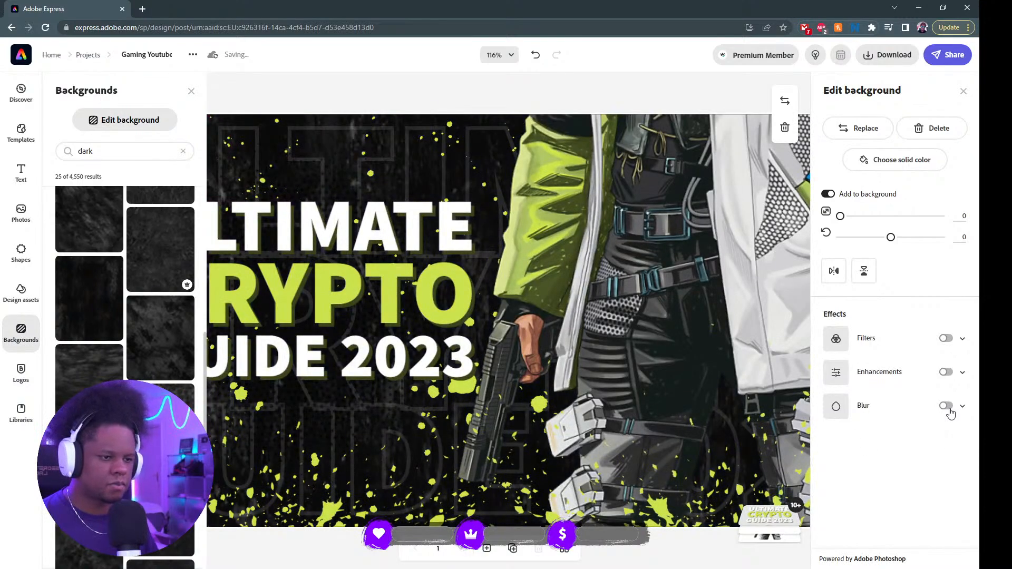
left_click(192, 91)
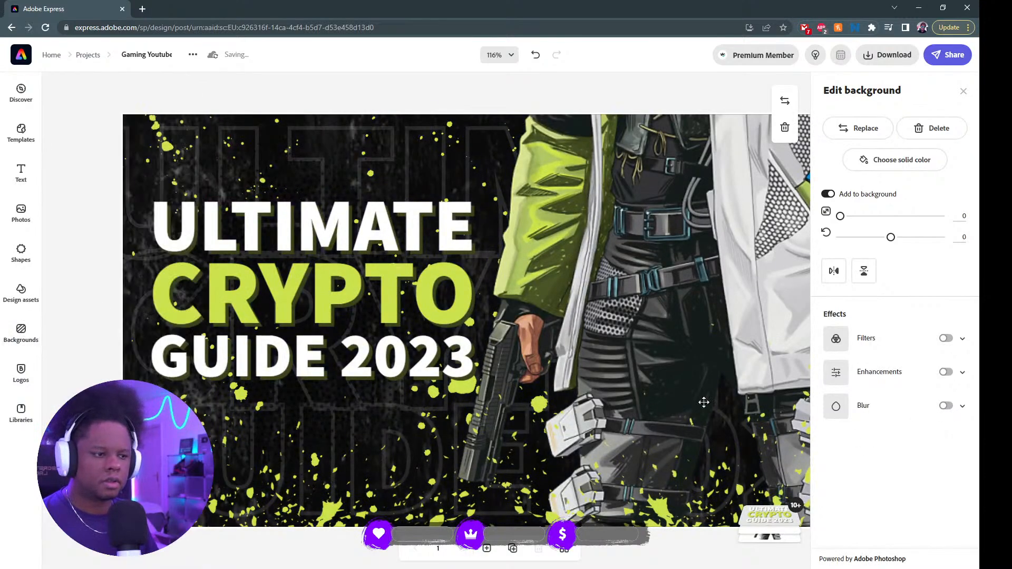
left_click(946, 405)
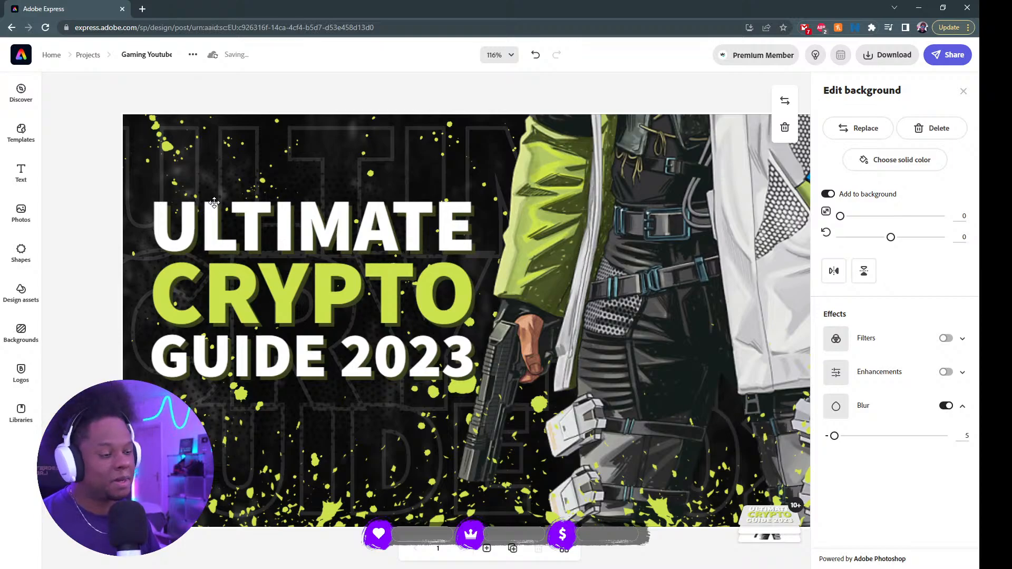
- Select the halftone dot image behind the title, expand the layer stack and turn off the image's Filters effect
left_click(319, 192)
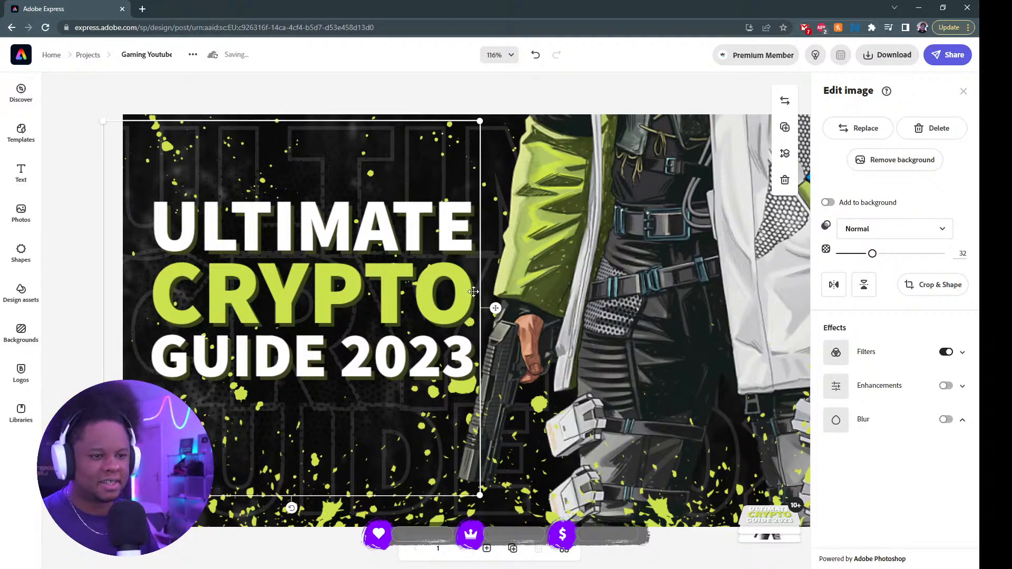
left_click(779, 525)
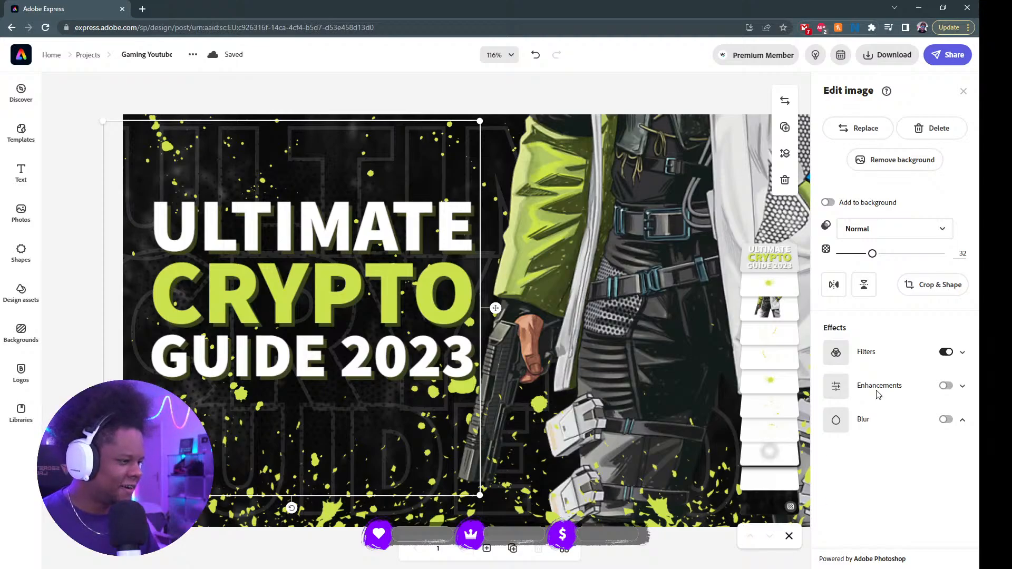
left_click(945, 352)
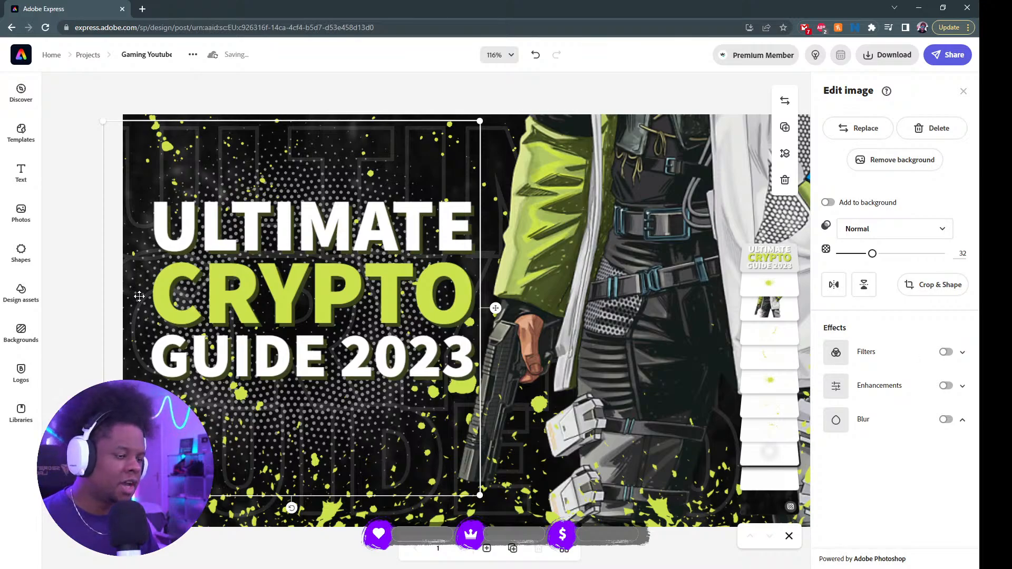
scroll(139, 297, "down", 4)
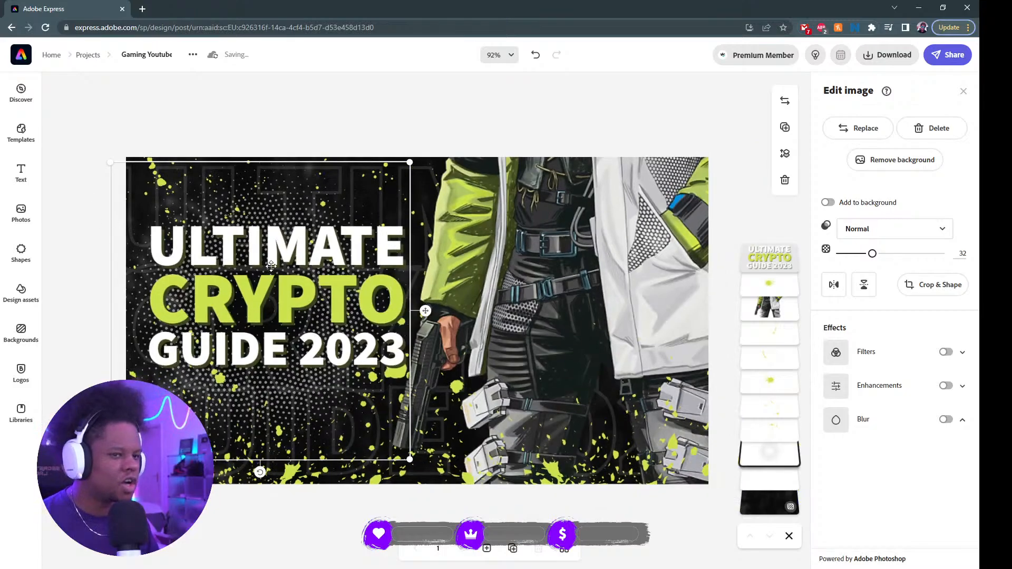
- Return to the projects and look over the finished stream graphics in the list
left_click(89, 56)
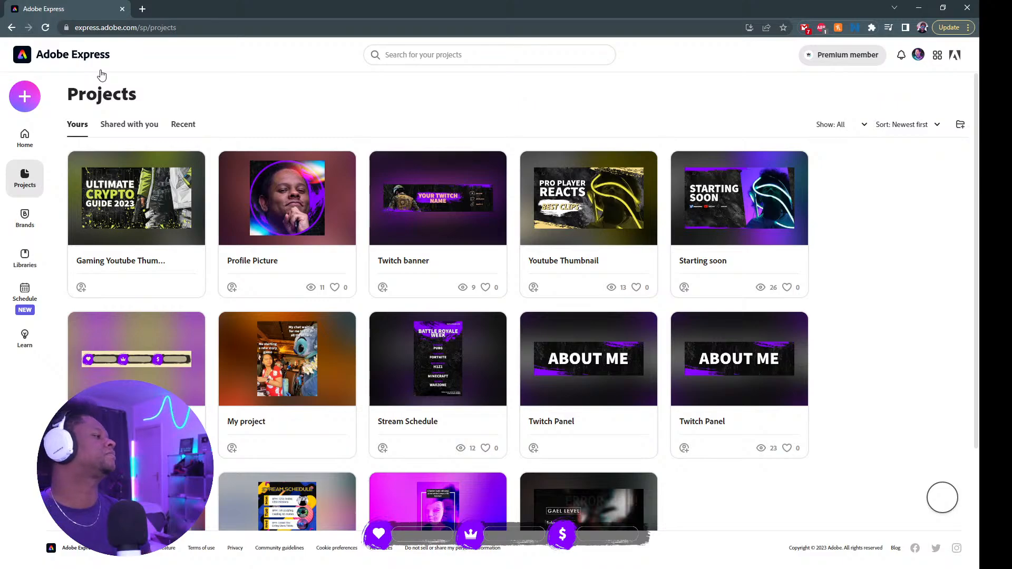
scroll(243, 206, "down", 2)
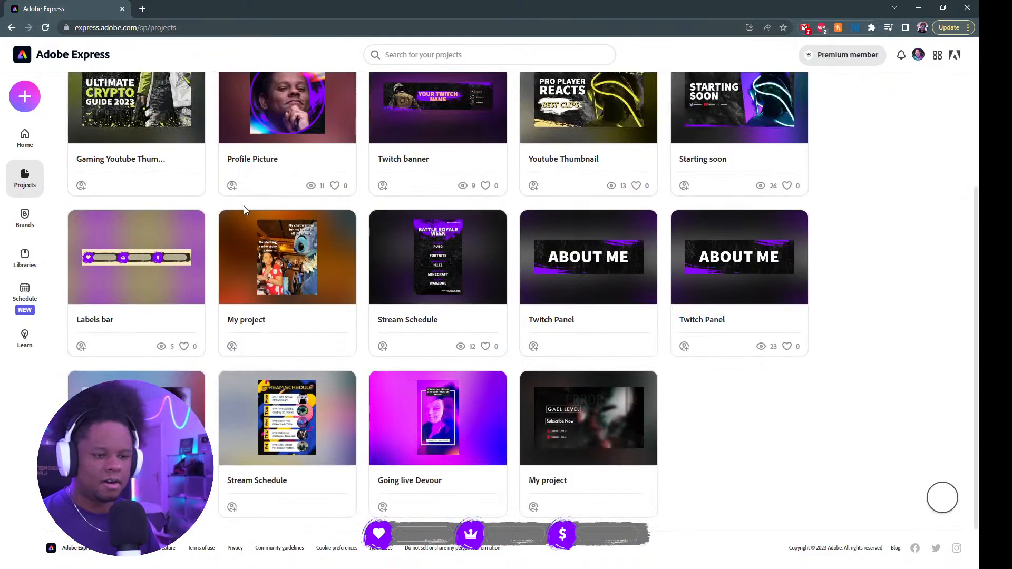
scroll(243, 210, "up", 2)
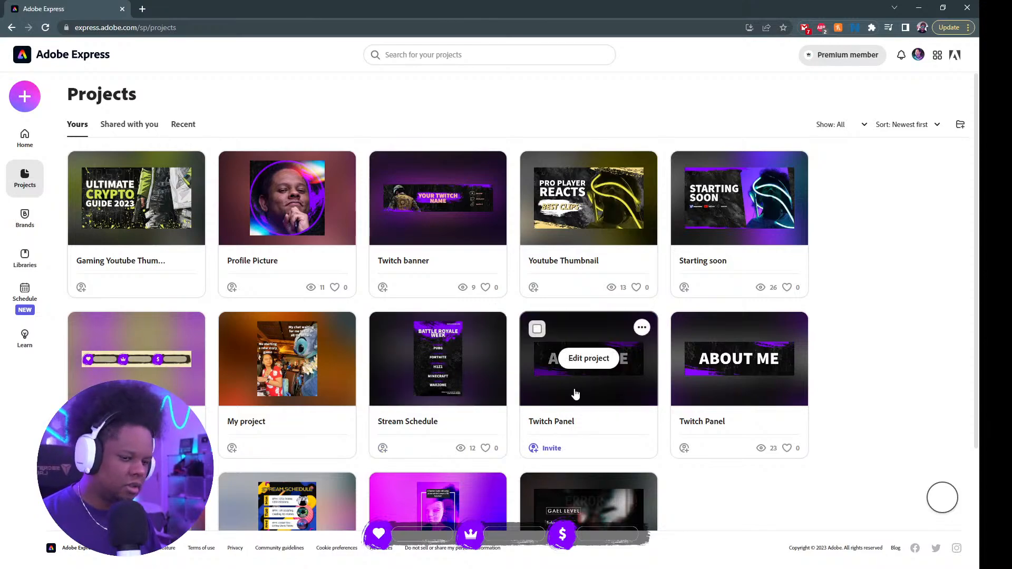
scroll(575, 395, "down", 1)
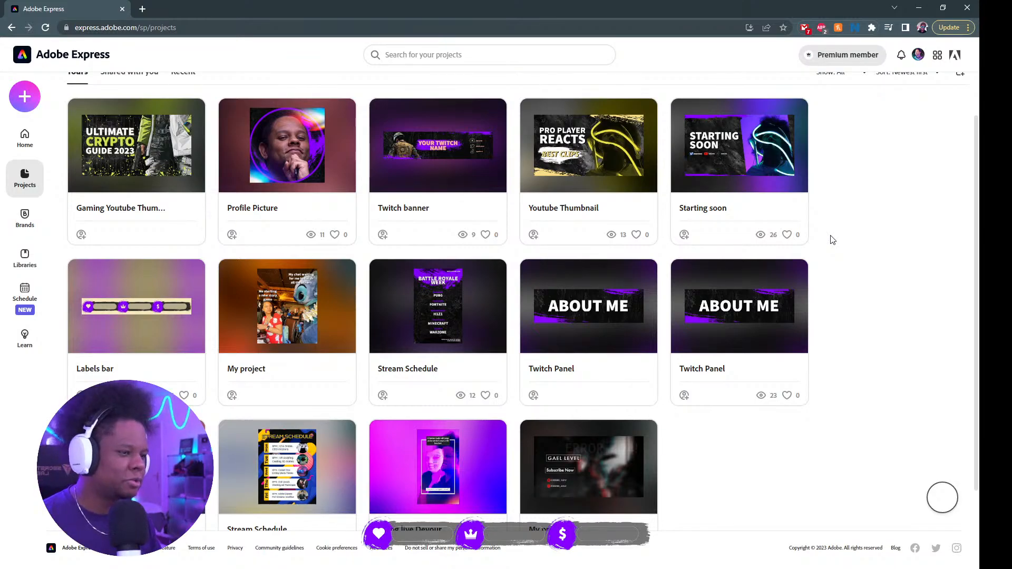
scroll(832, 240, "up", 1)
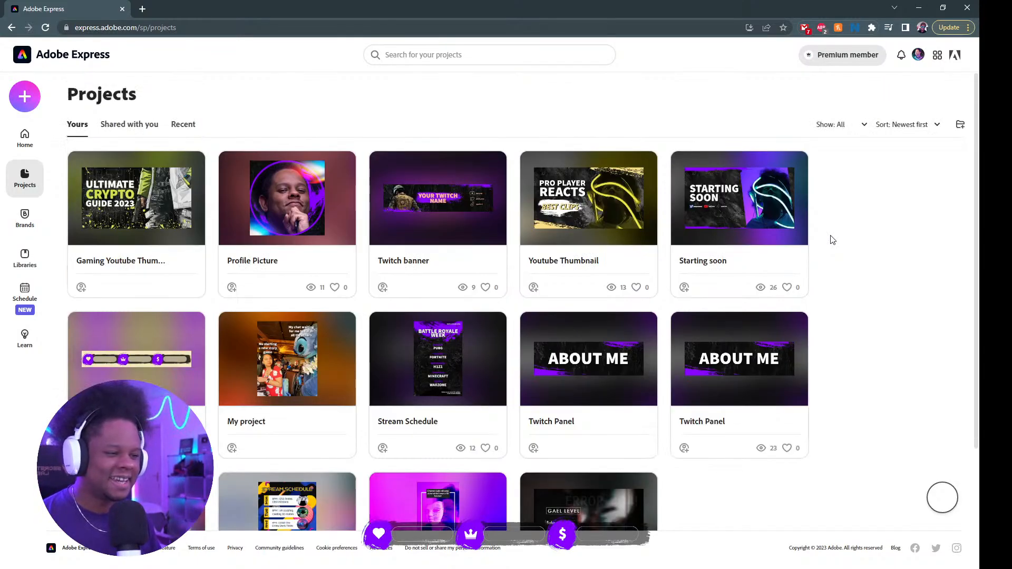